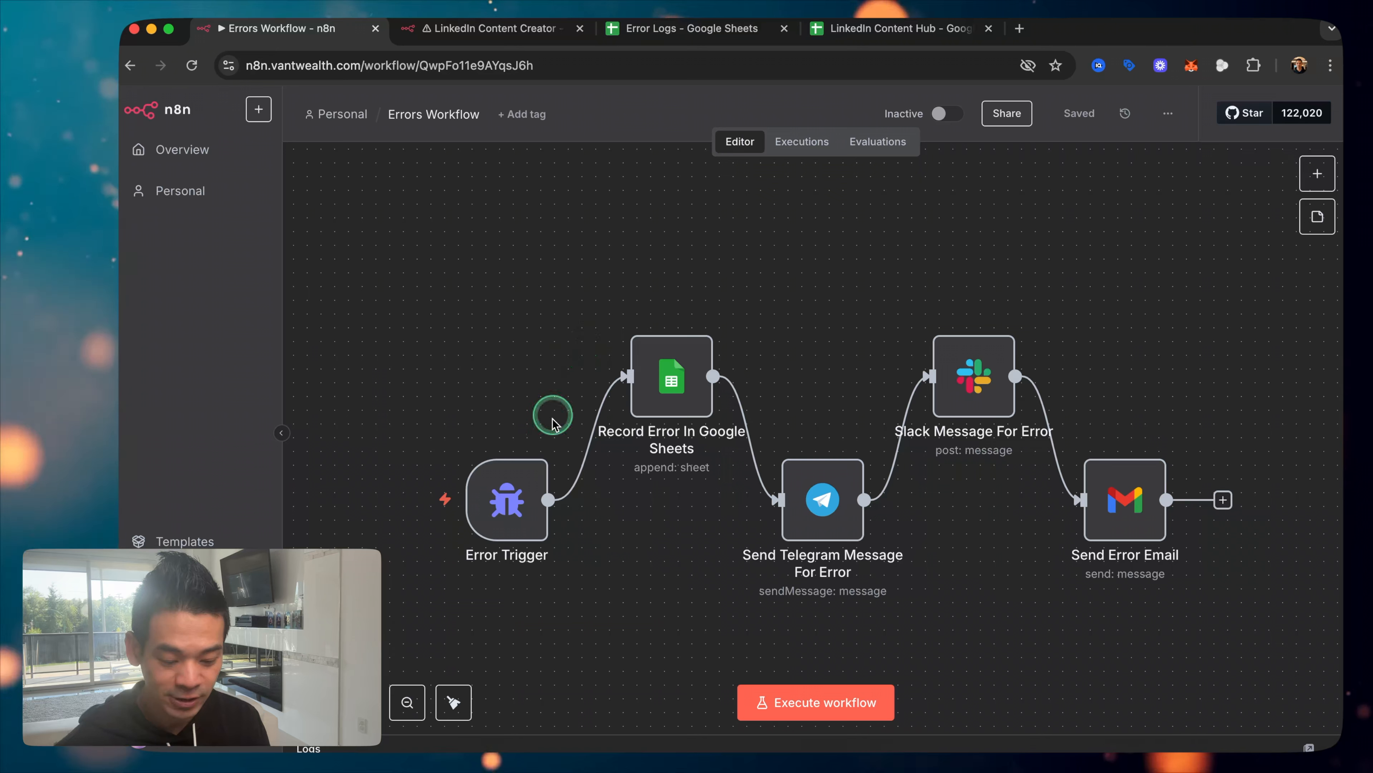
# Step: Open the Error Logs spreadsheet and select cell A2, the logged error's timestamp
pyautogui.moveTo(508, 519)
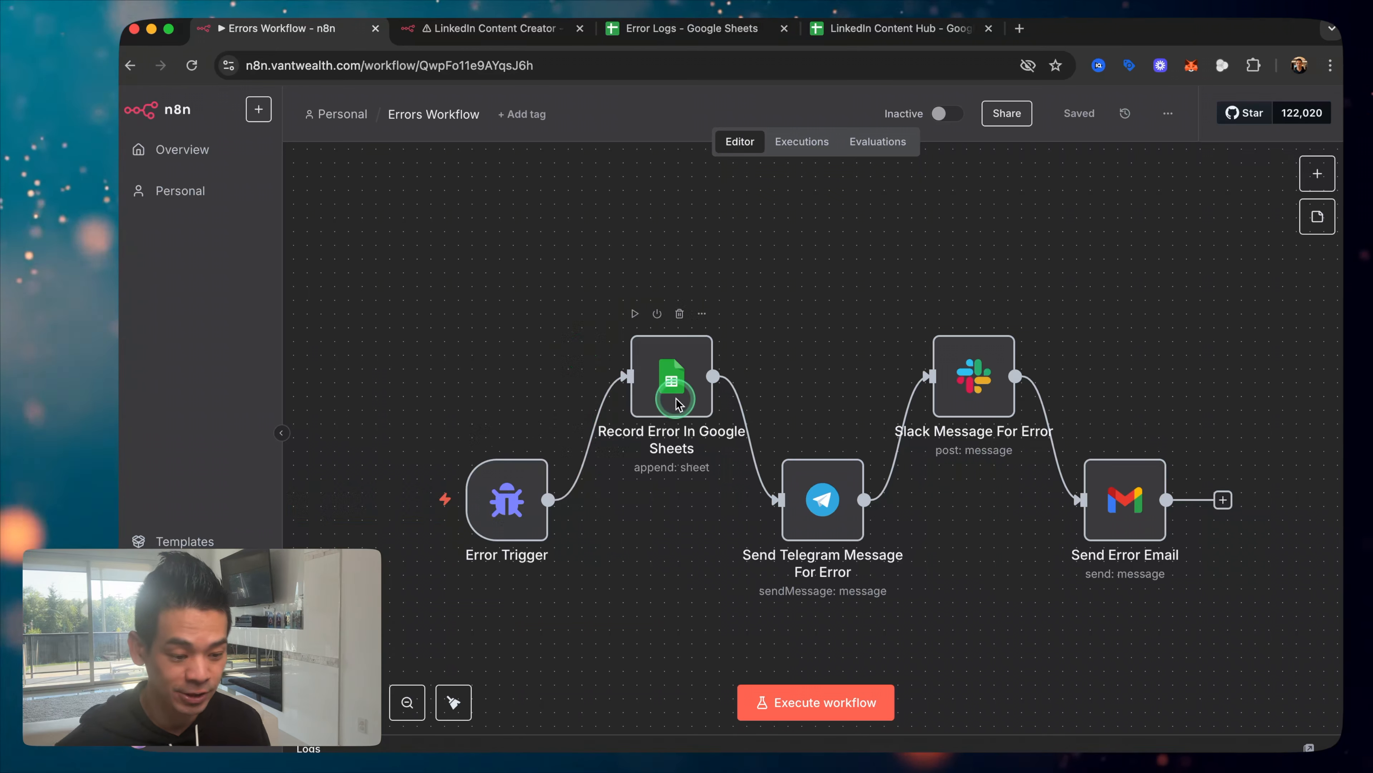
pyautogui.click(691, 29)
pyautogui.click(241, 261)
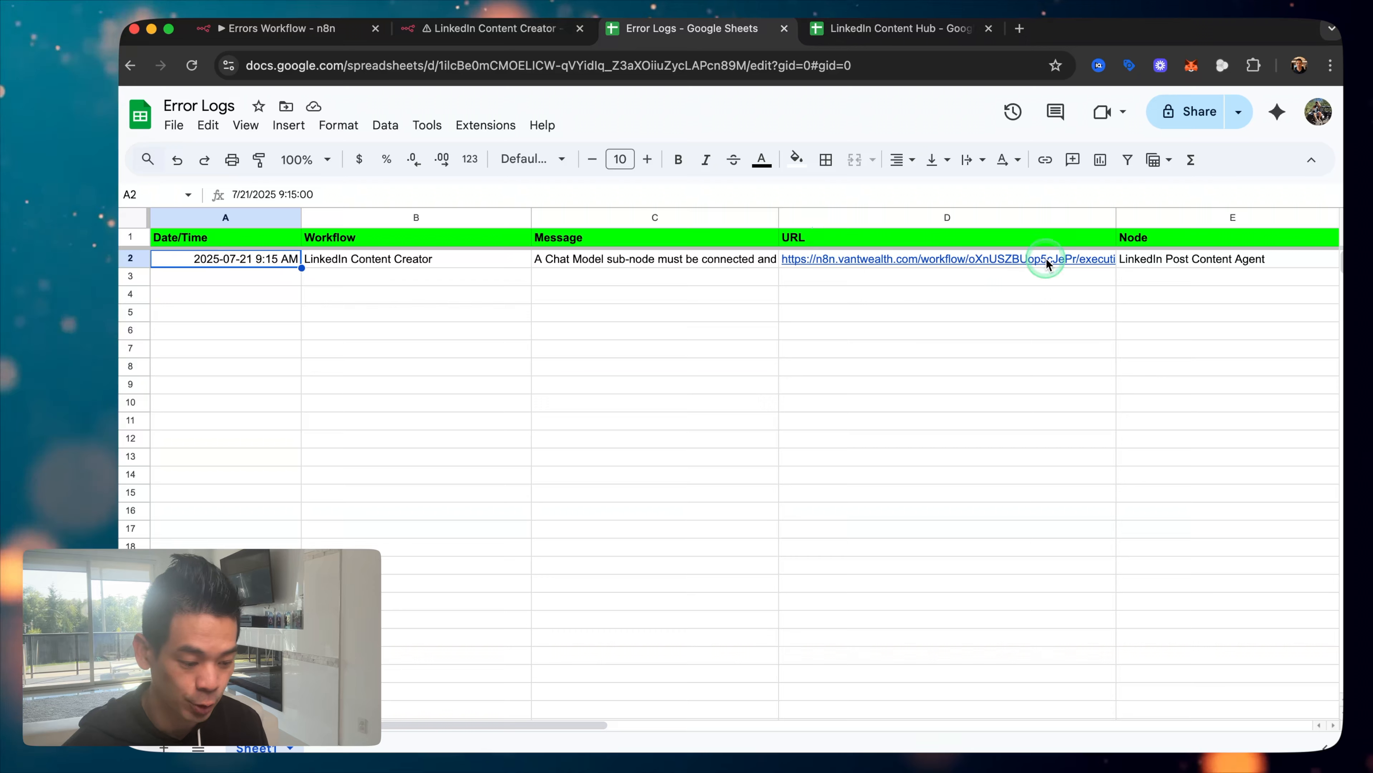
# Step: Switch back to the Errors Workflow tab in n8n
pyautogui.click(274, 29)
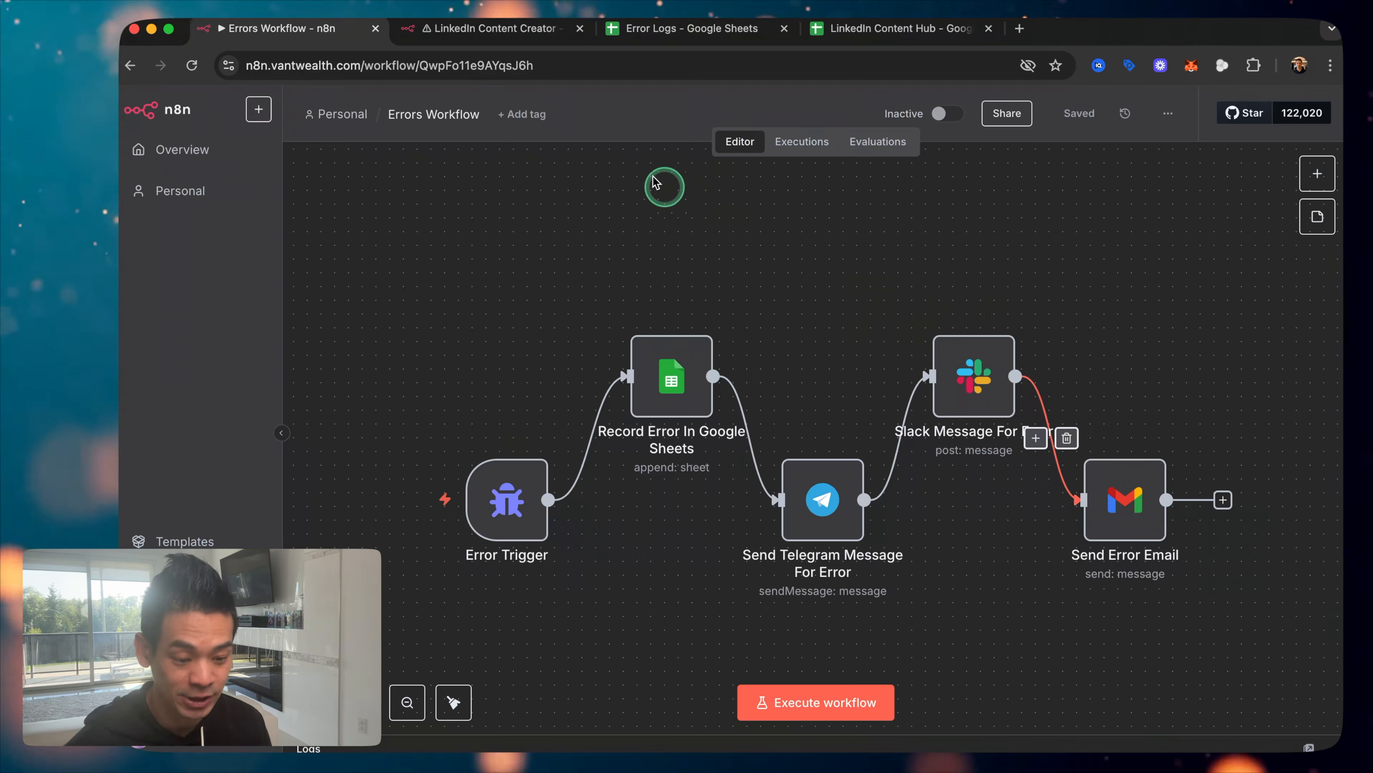
# Step: Pan across the LinkedIn Content Creator canvas, then bring up the LinkedIn Content Hub sheet
pyautogui.hotkey('ctrl', 'Tab')
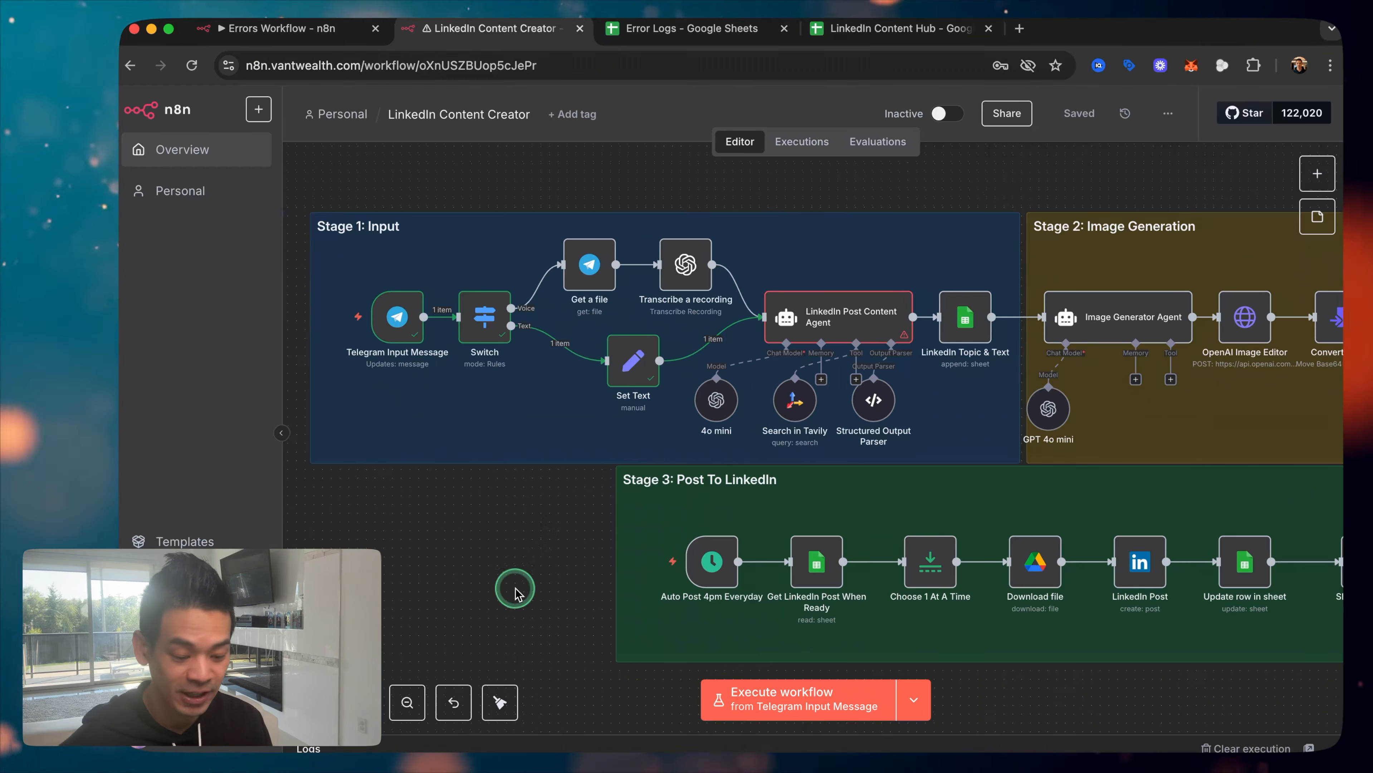
pyautogui.hscroll(5, 515, 591)
pyautogui.hscroll(10, 670, 563)
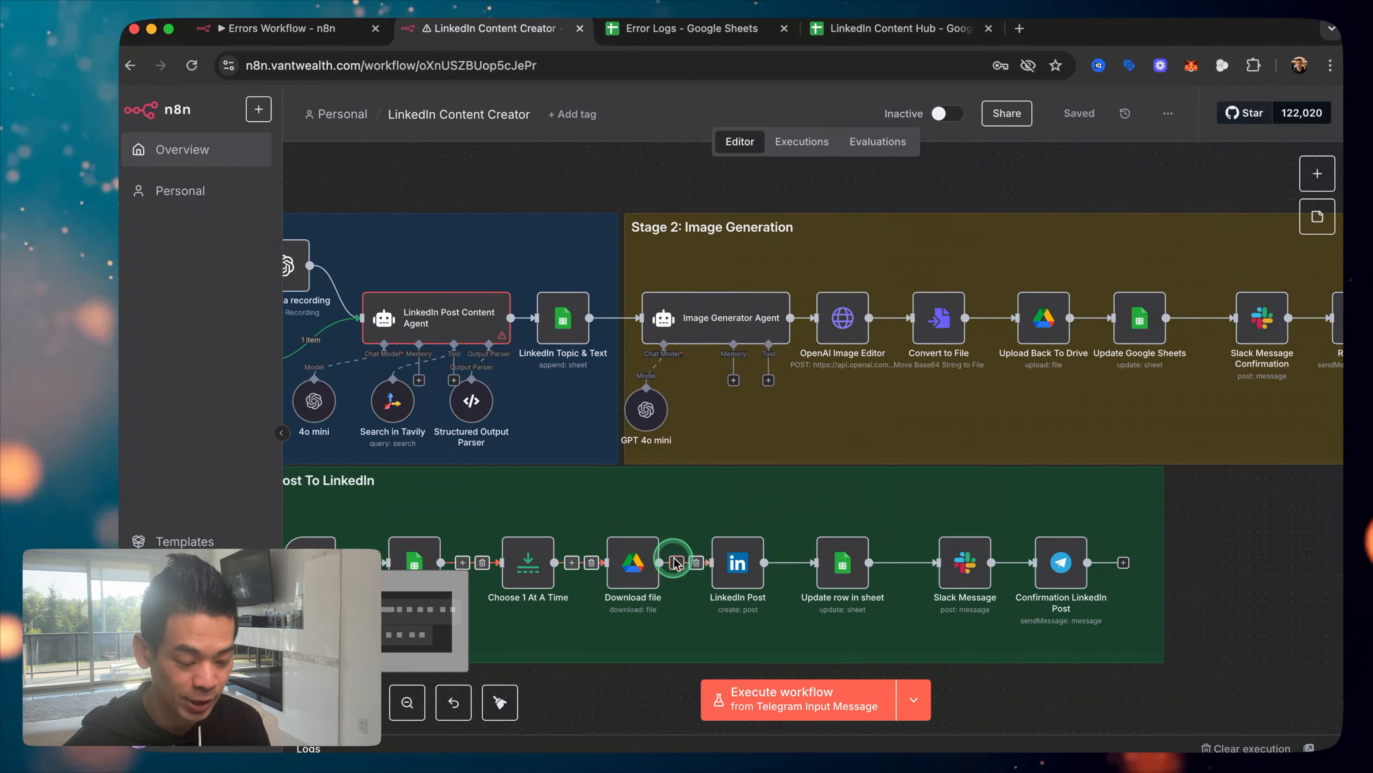
pyautogui.hscroll(-9, 675, 564)
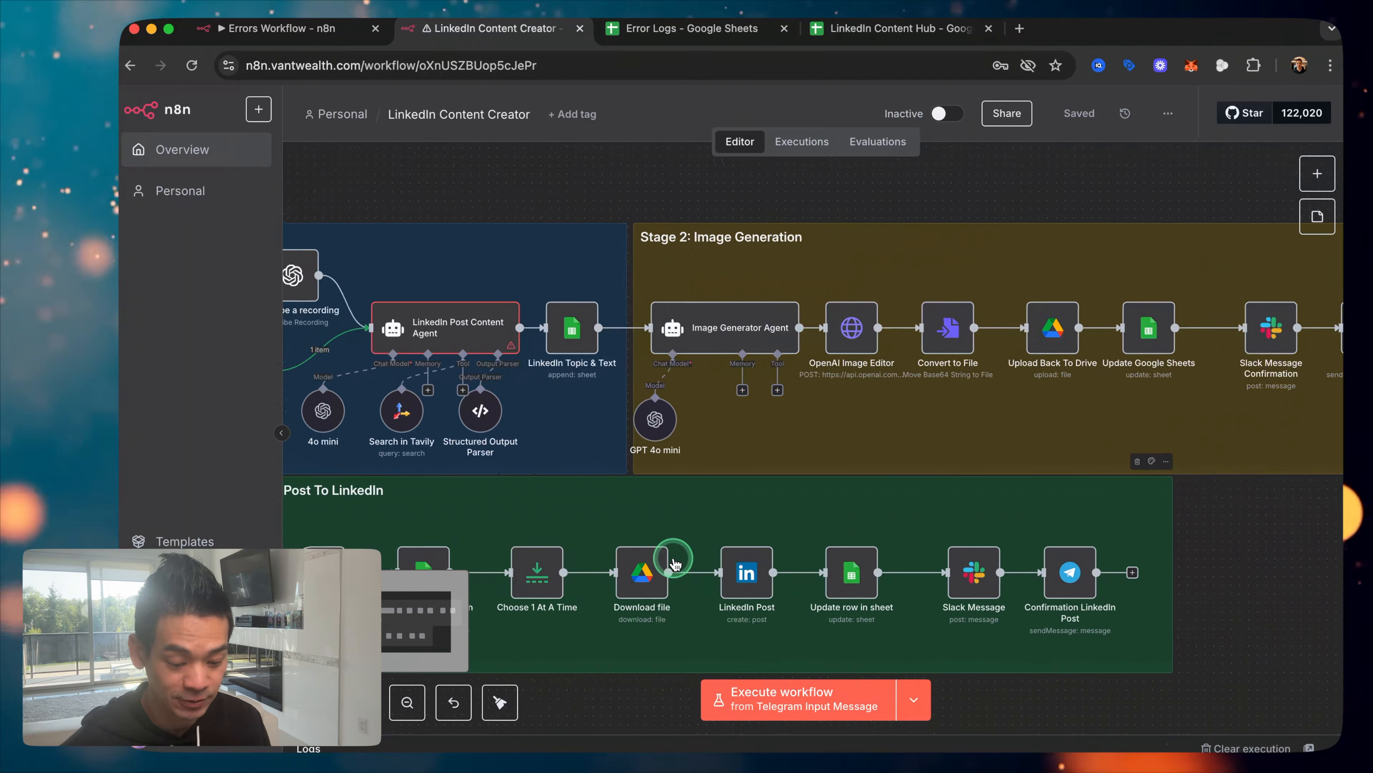
pyautogui.click(842, 30)
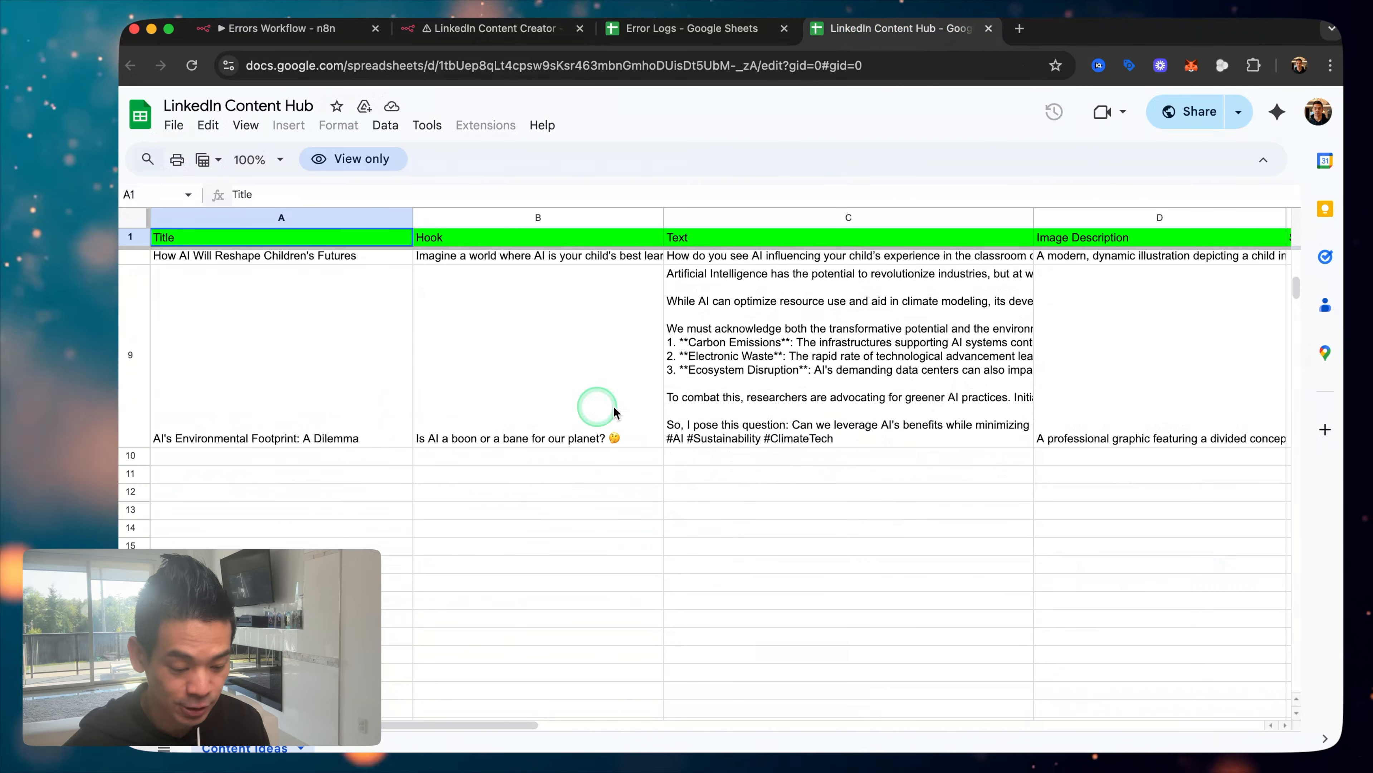
pyautogui.scroll(1, 568, 398)
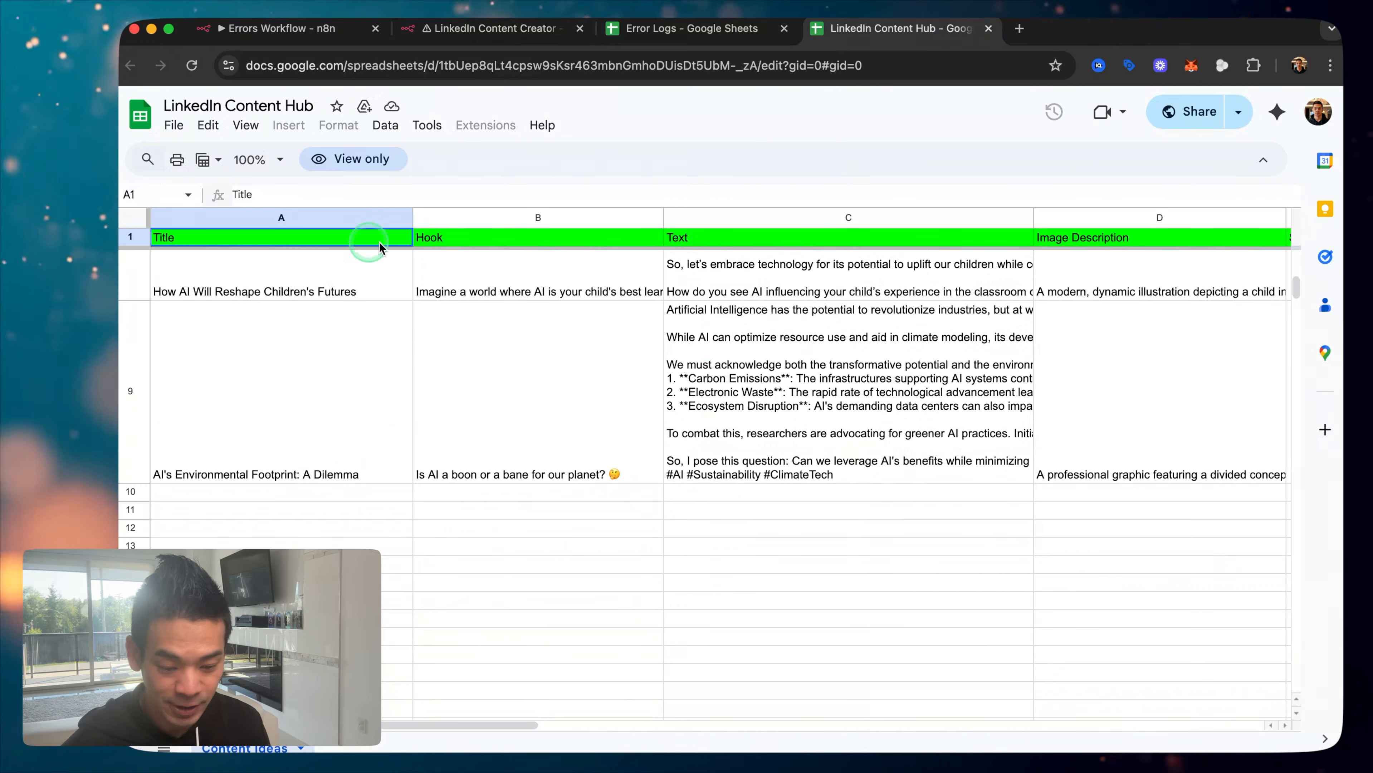
pyautogui.hscroll(5, 719, 346)
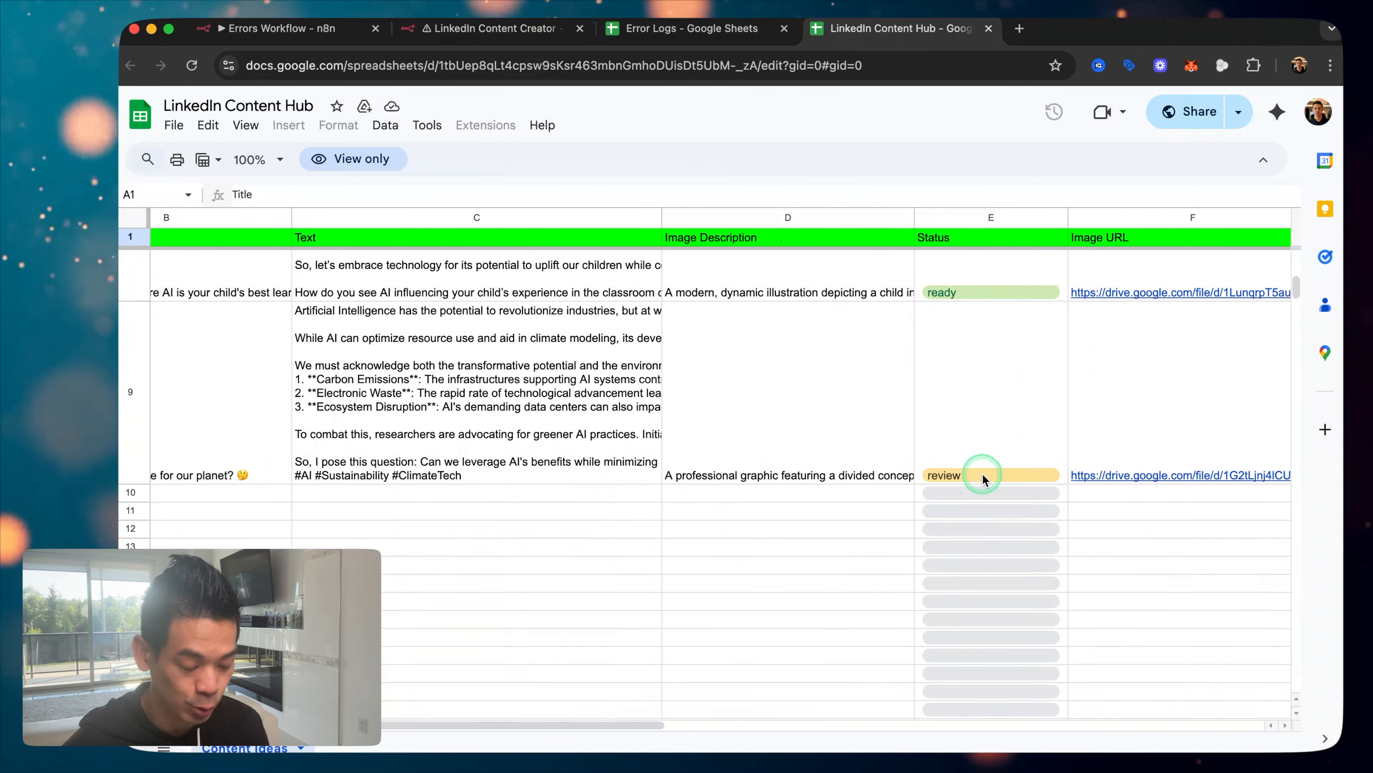
pyautogui.hscroll(3, 985, 470)
pyautogui.click(1003, 476)
pyautogui.click(969, 497)
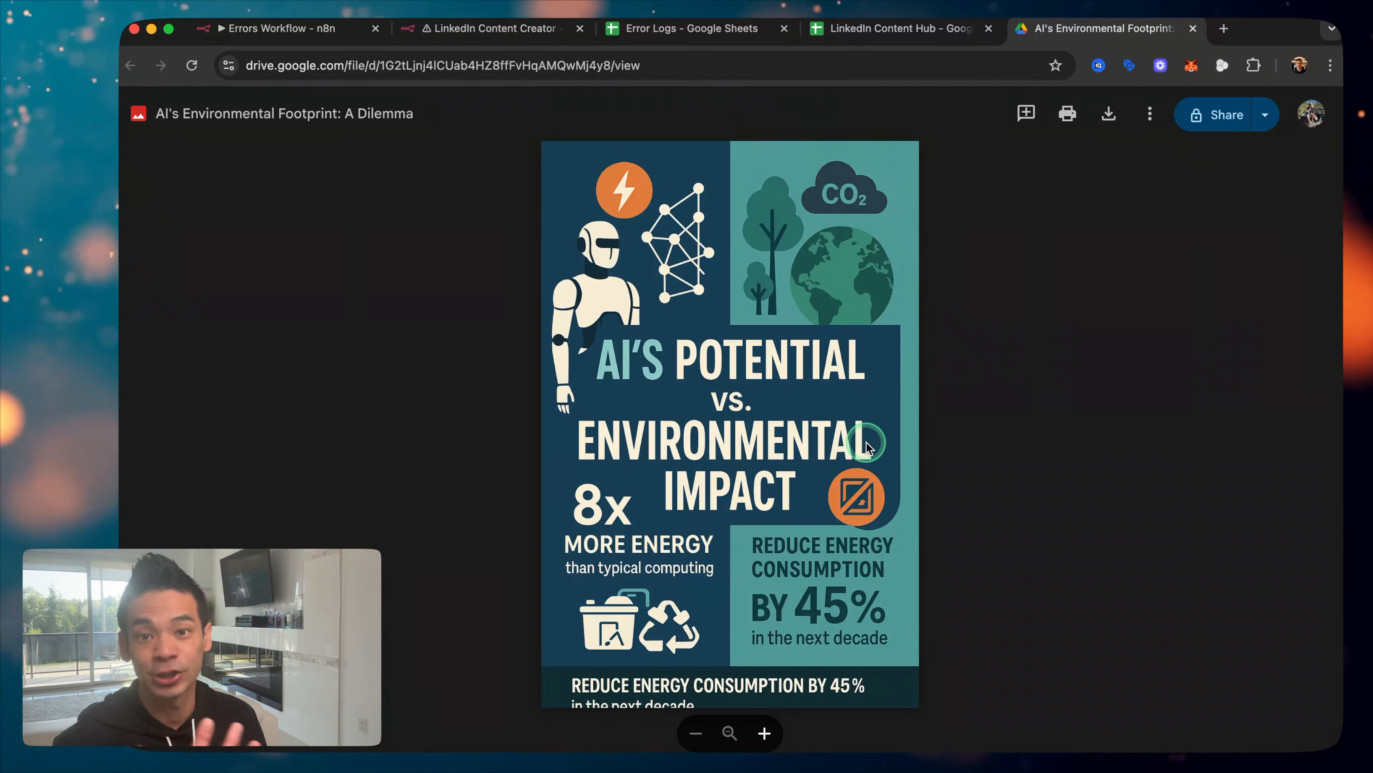
pyautogui.click(1191, 28)
pyautogui.hscroll(-10, 989, 307)
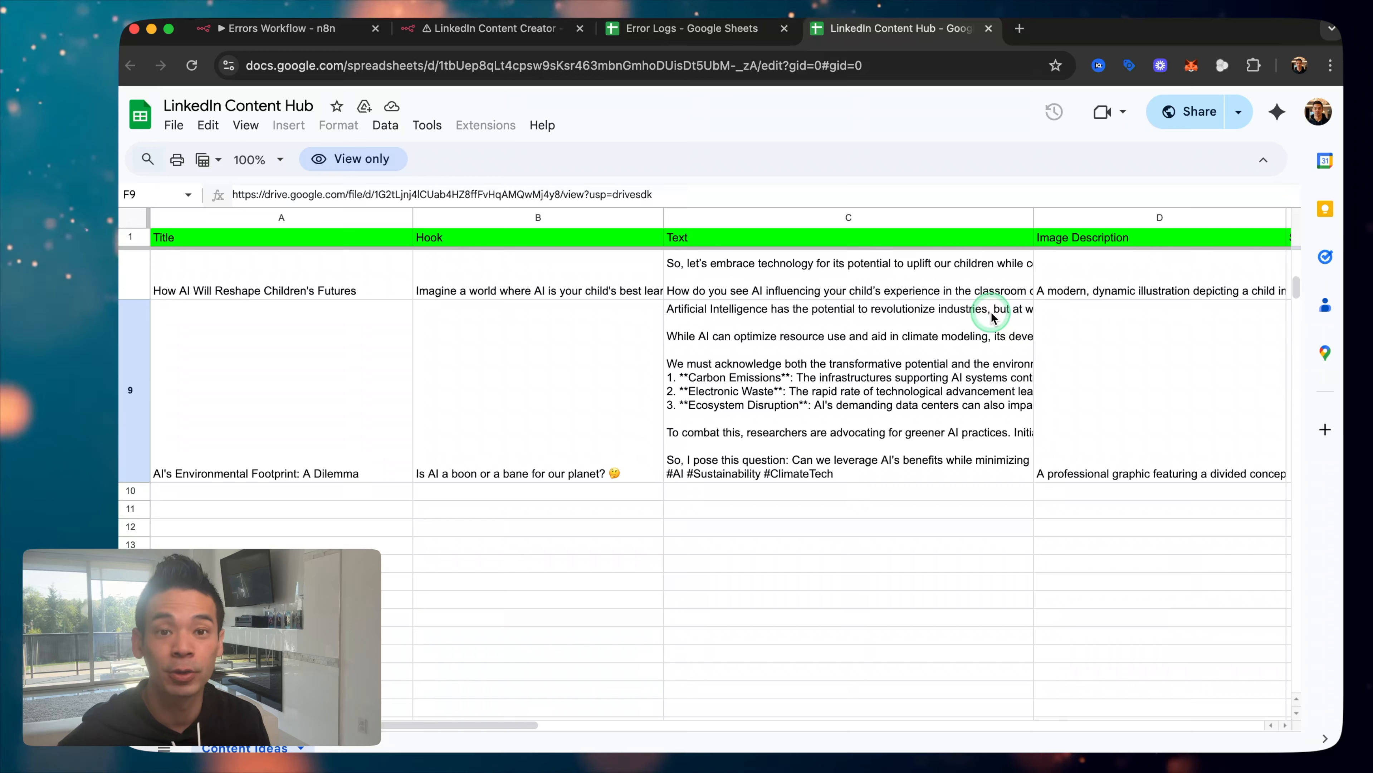
# Step: After a failed activation attempt, save Errors Workflow as LinkedIn Content Creator's error workflow
pyautogui.click(484, 42)
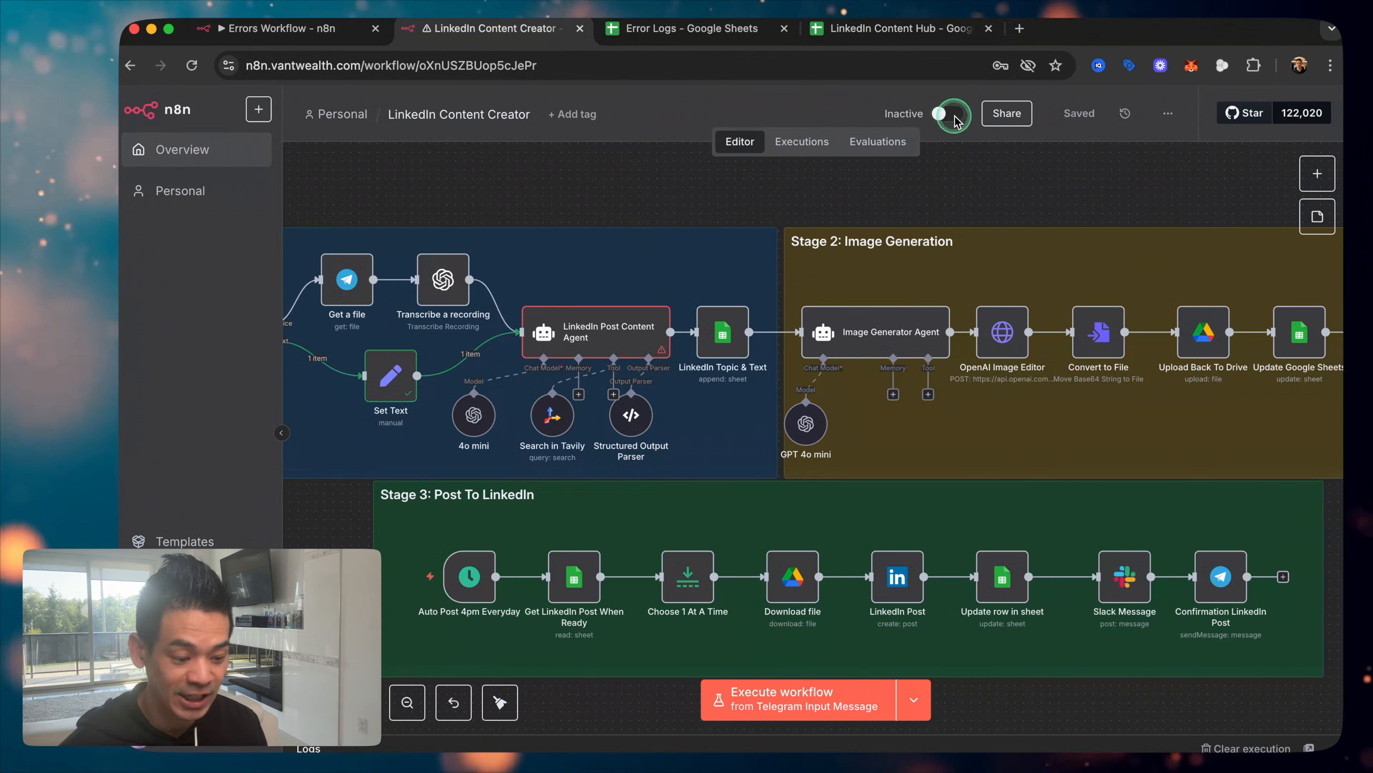
pyautogui.click(940, 114)
pyautogui.click(1324, 670)
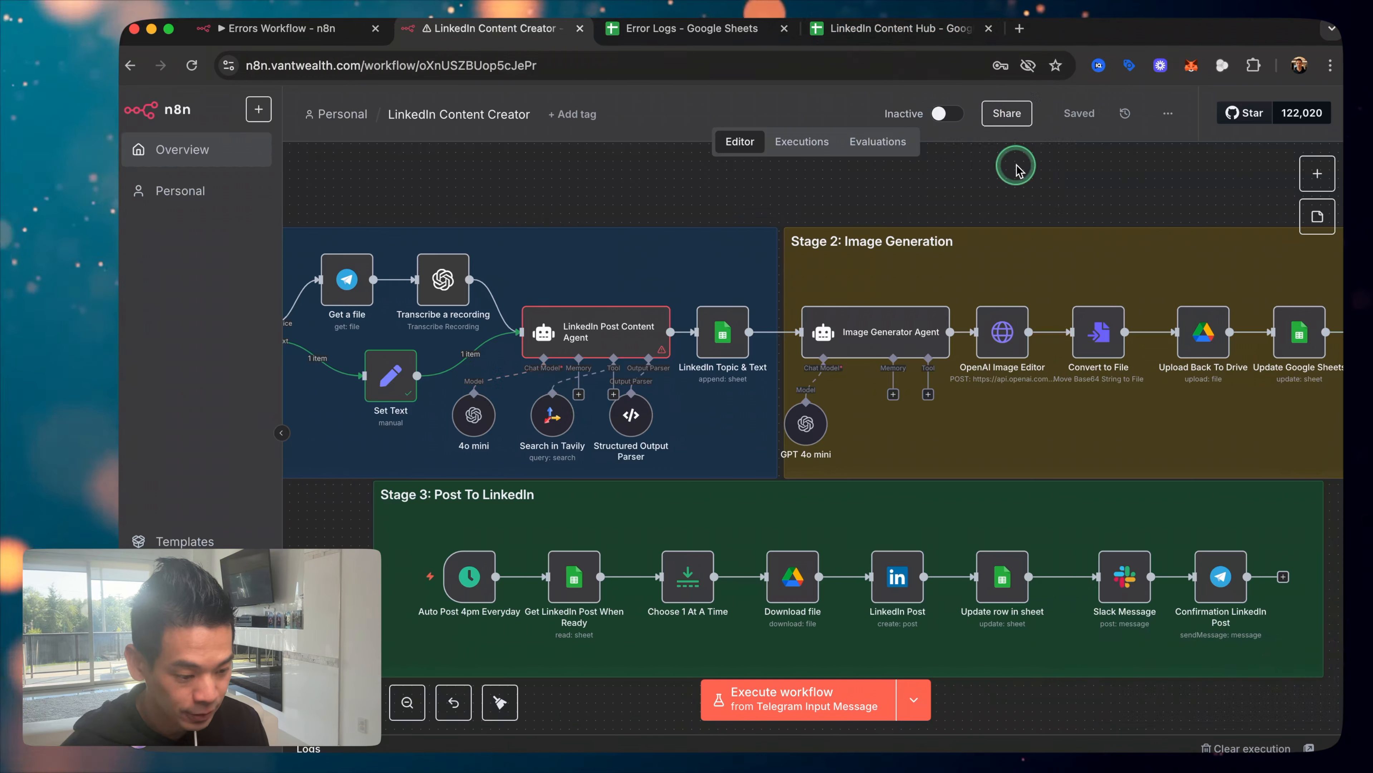
pyautogui.click(1166, 114)
pyautogui.click(1134, 304)
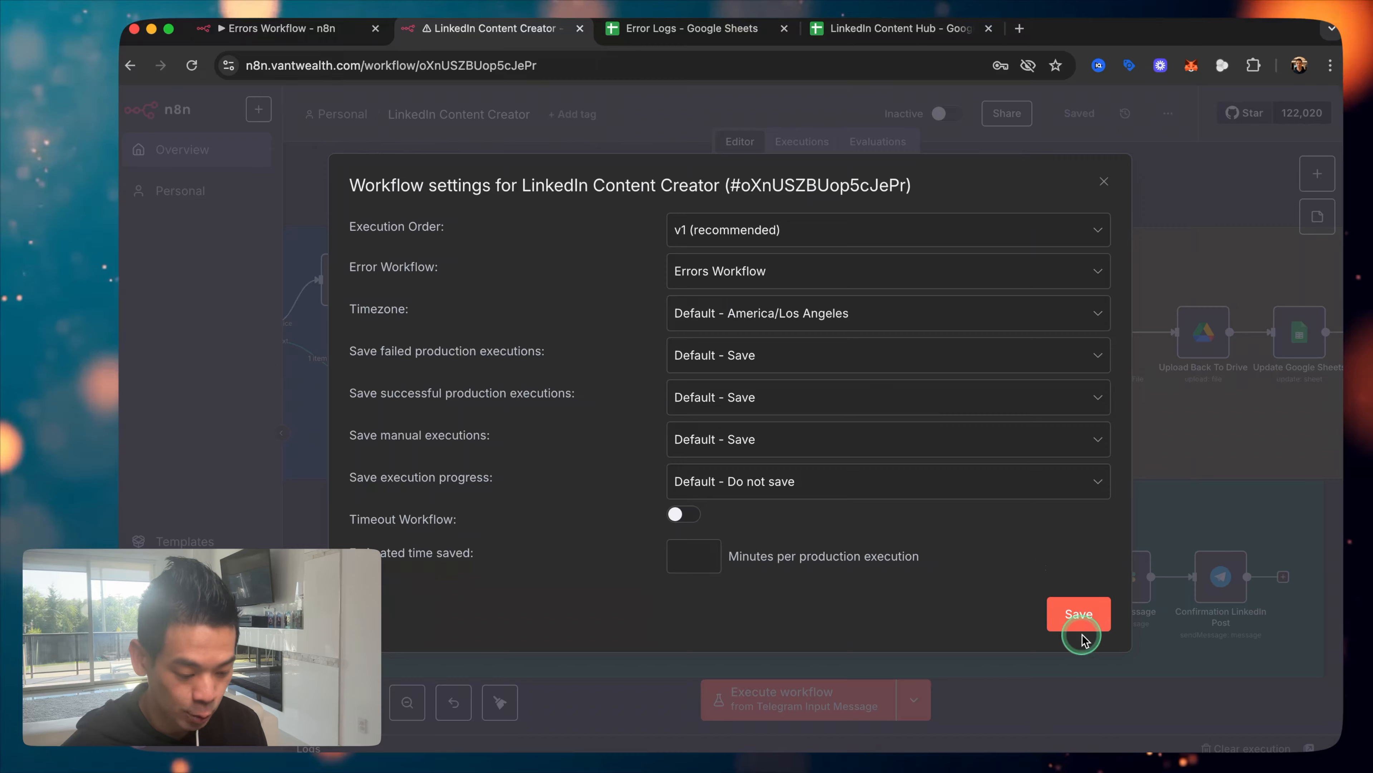
pyautogui.click(1078, 614)
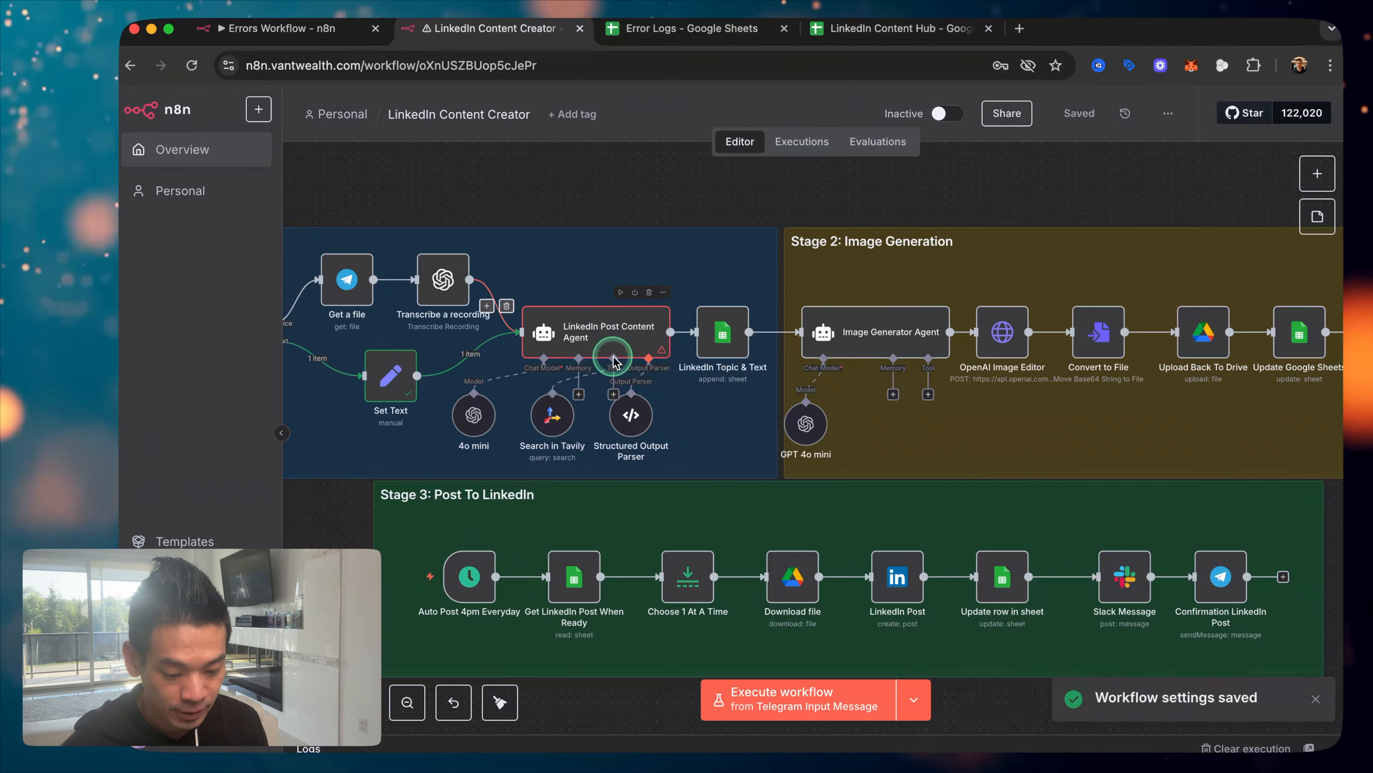
# Step: Delete the 4o mini model's connection to the agent
pyautogui.click(507, 382)
pyautogui.moveTo(507, 382); pyautogui.dragTo(565, 419)
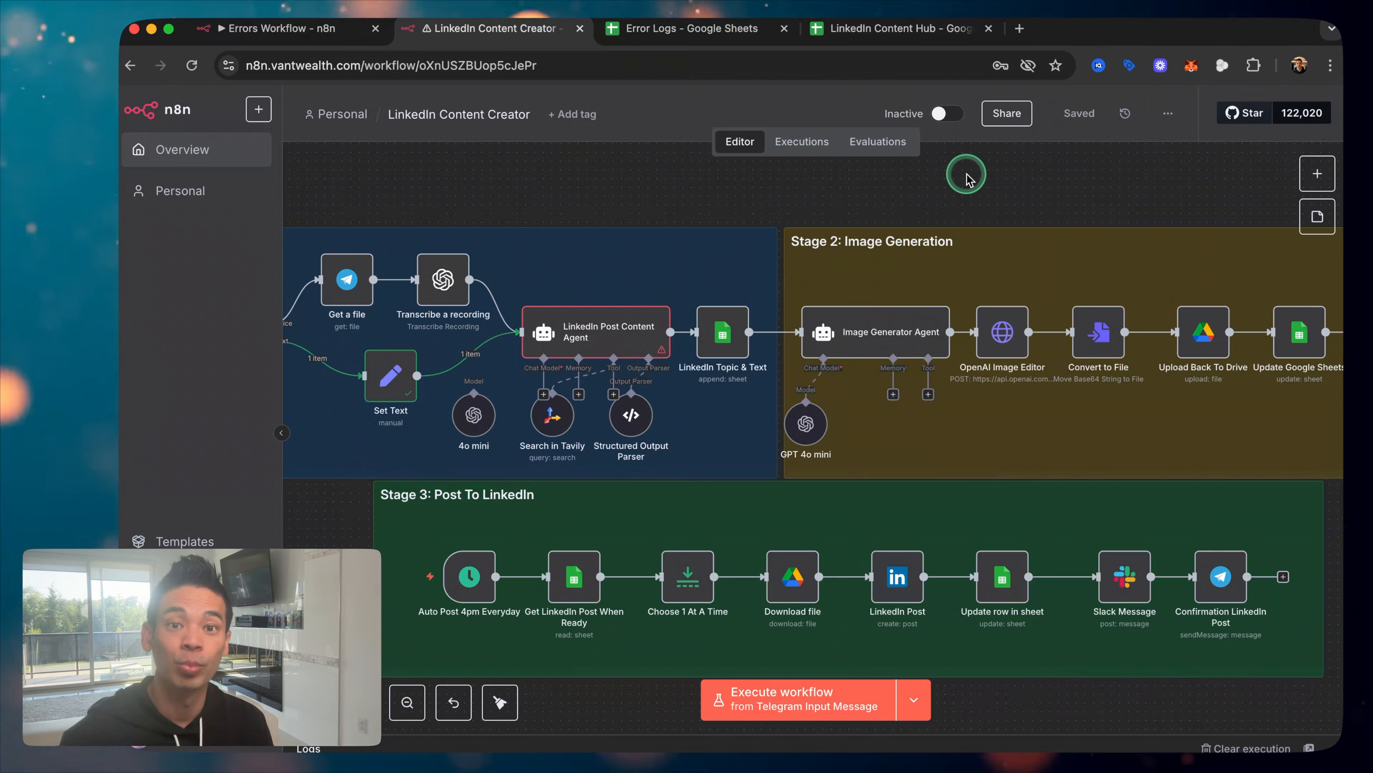
pyautogui.hscroll(-3, 739, 239)
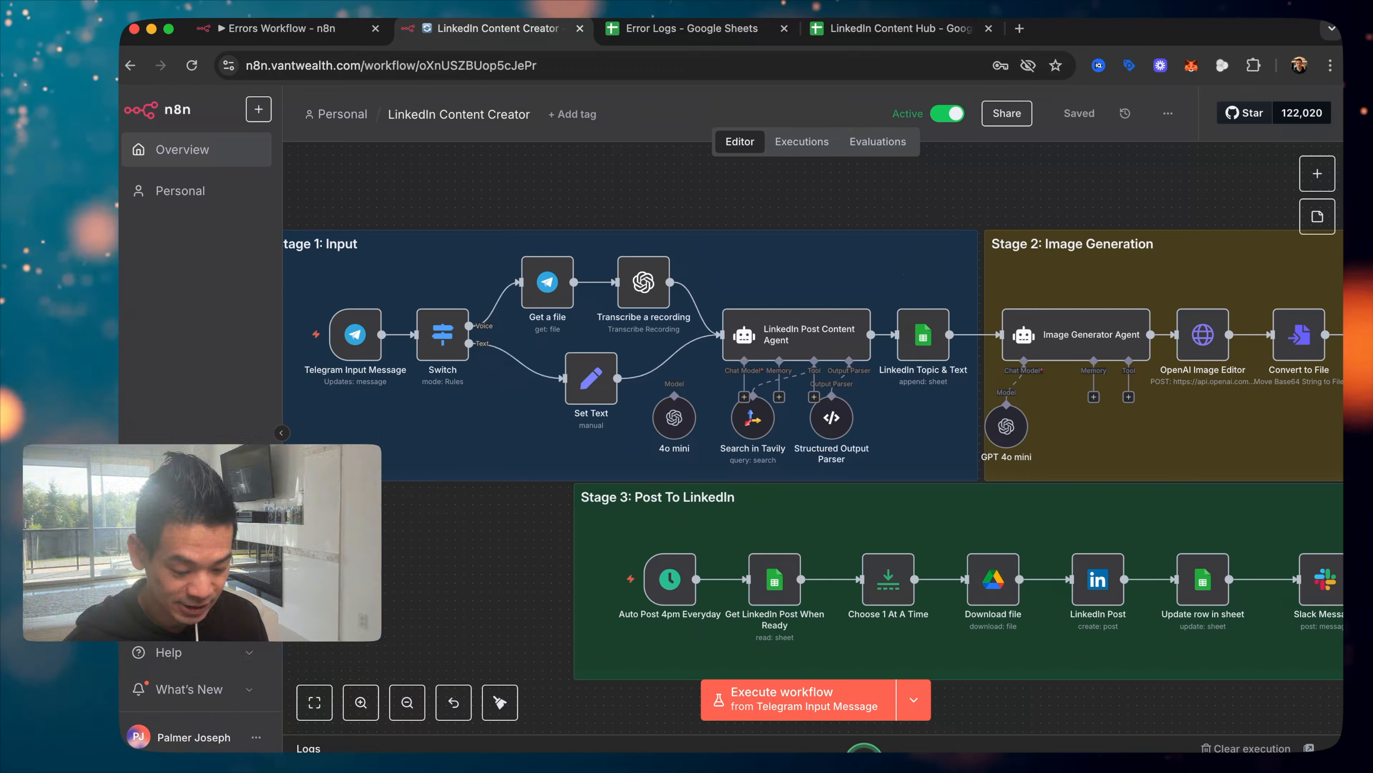
# Step: Send 'ai and the future' to the palmerbot chat in Telegram and check for the error alert
pyautogui.moveTo(840, 731)
pyautogui.click(729, 731)
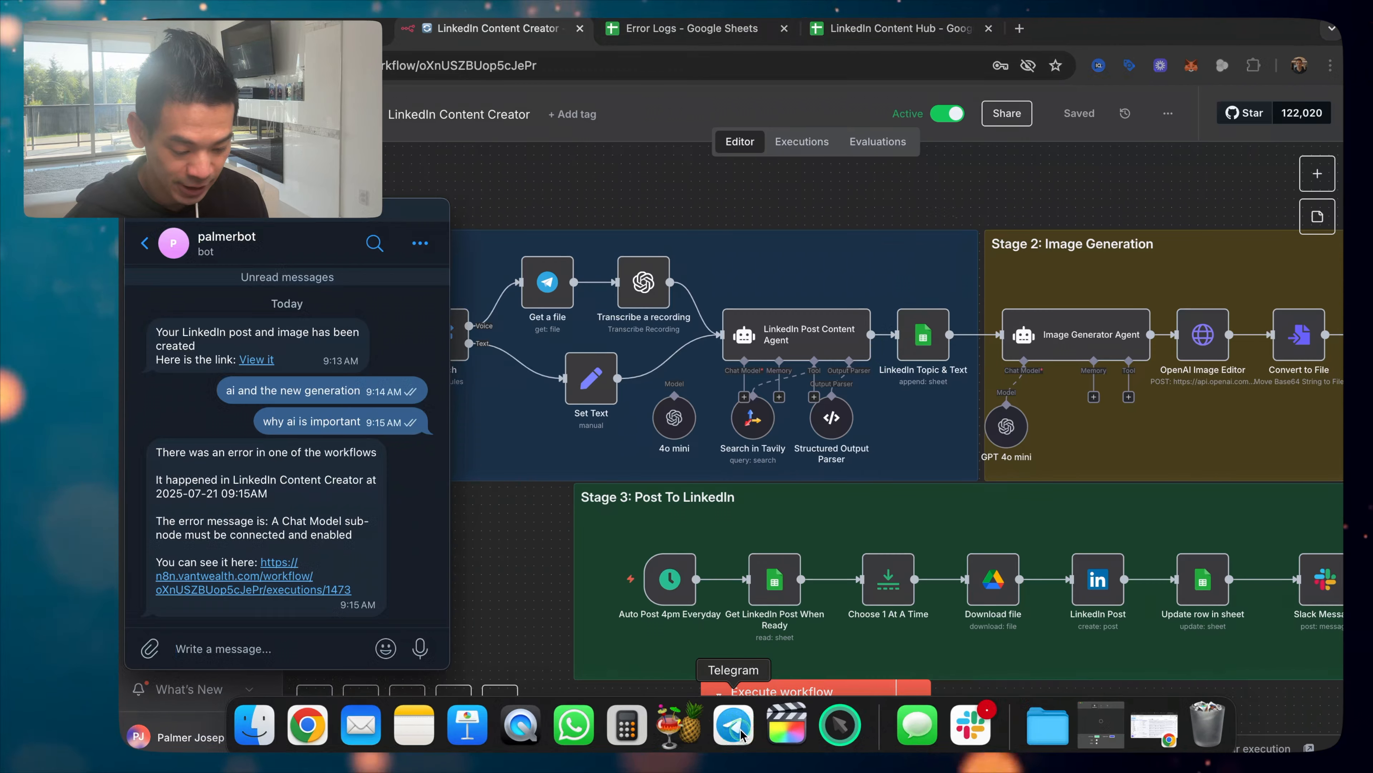
pyautogui.click(276, 645)
pyautogui.write('ai and ')
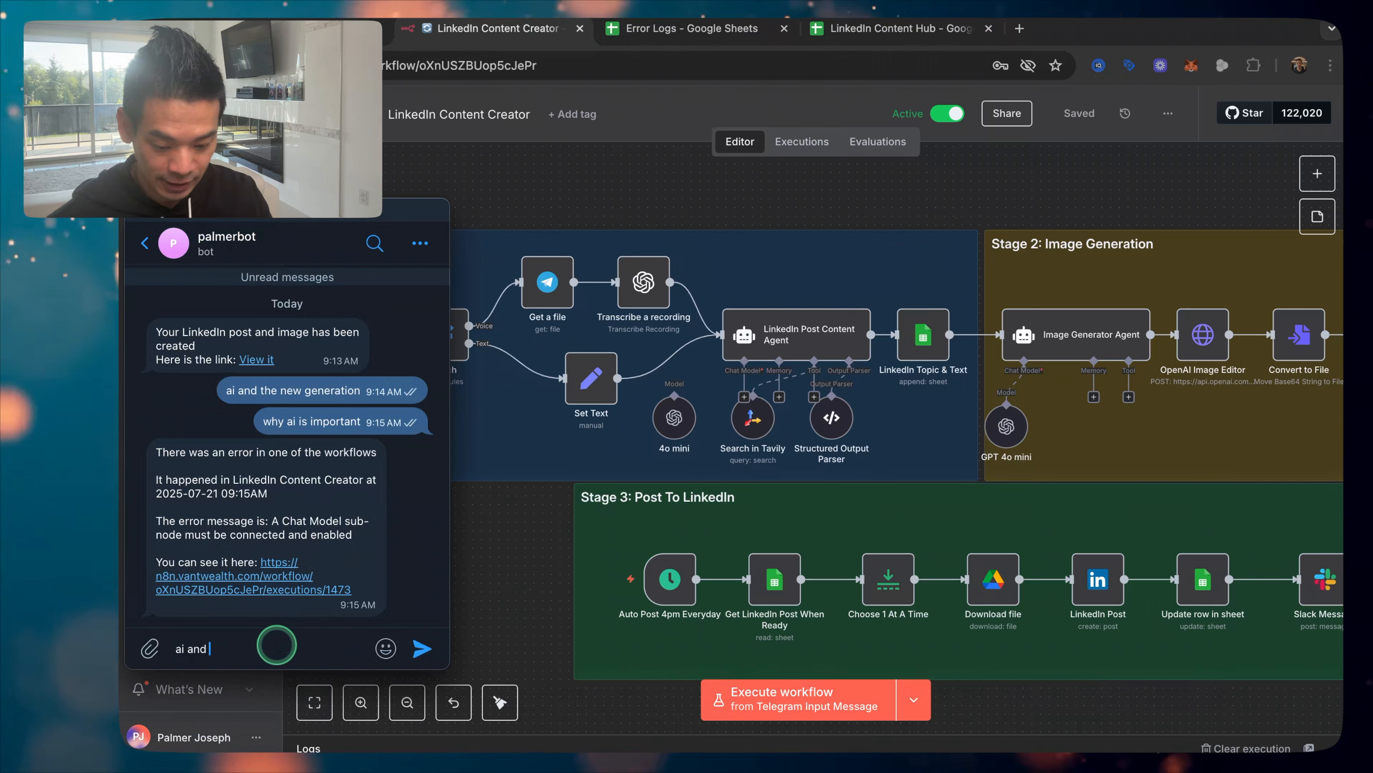
pyautogui.write('the future')
pyautogui.press('Return')
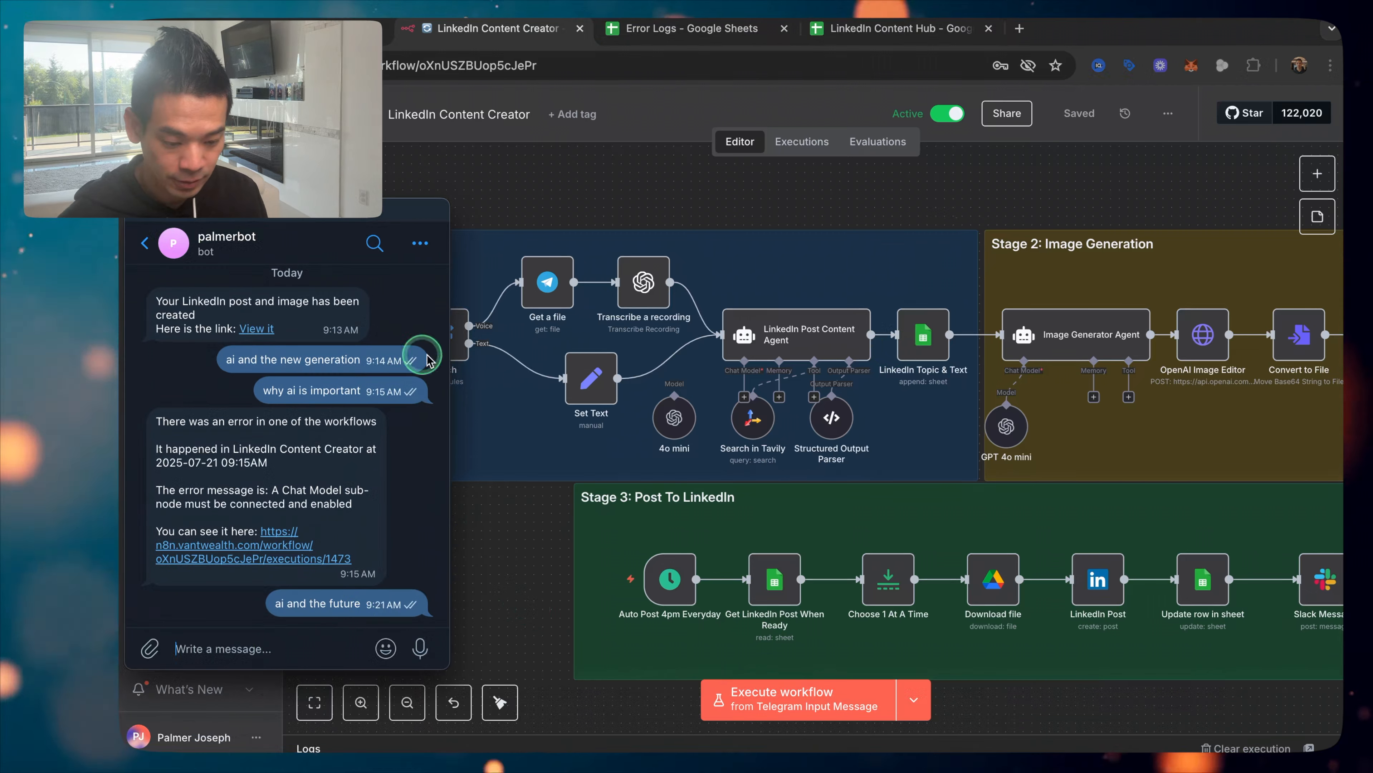
pyautogui.click(545, 203)
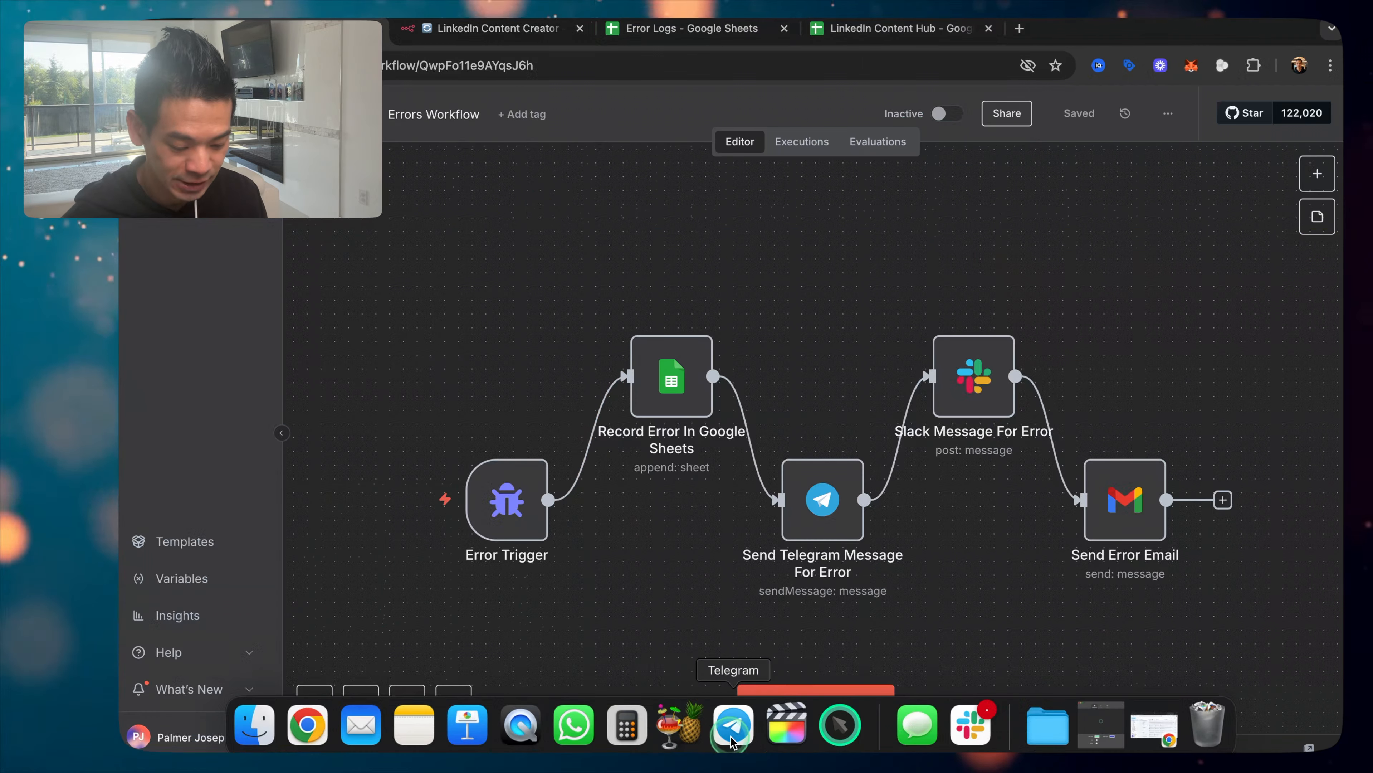
pyautogui.click(729, 727)
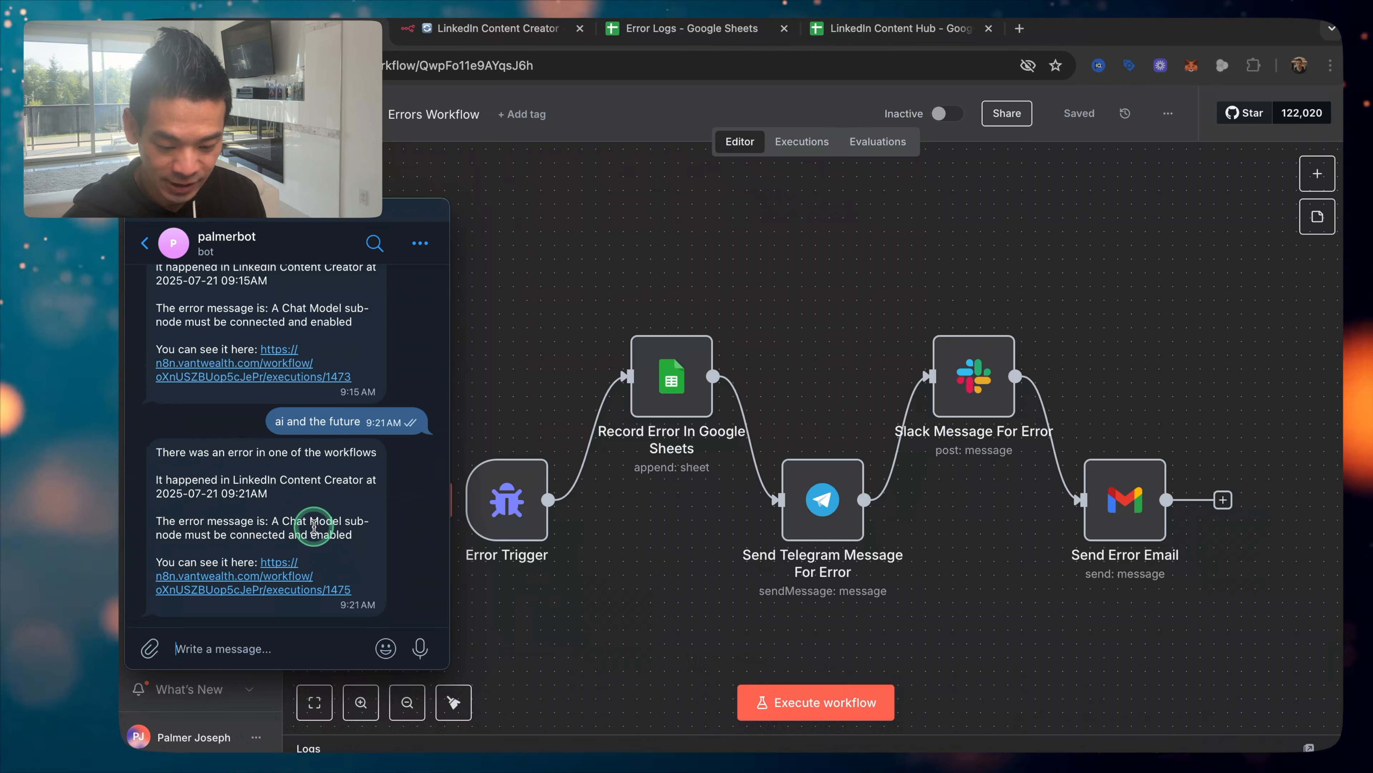
# Step: Open the failed 09:21:21 execution from the Telegram alert, dismiss its error notice, and close it
pyautogui.click(287, 582)
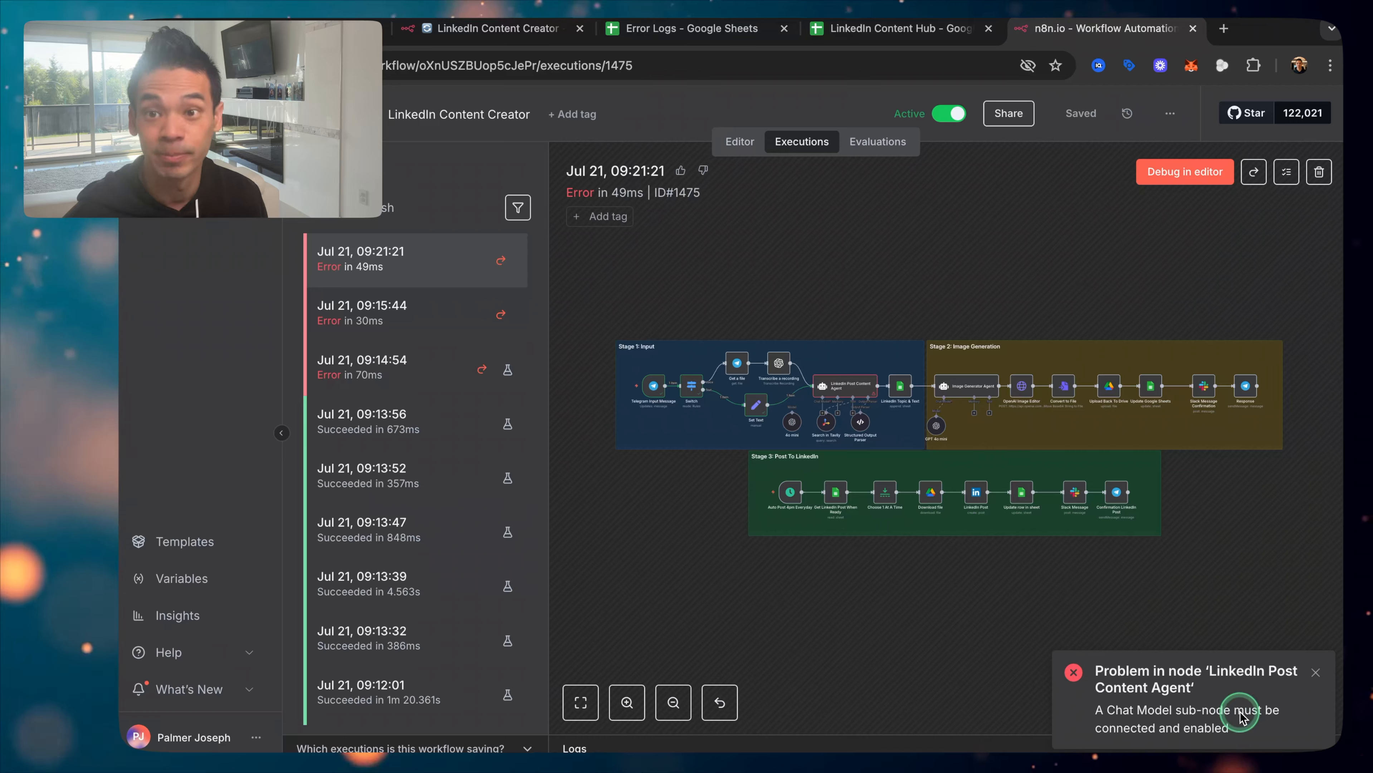
pyautogui.click(1315, 672)
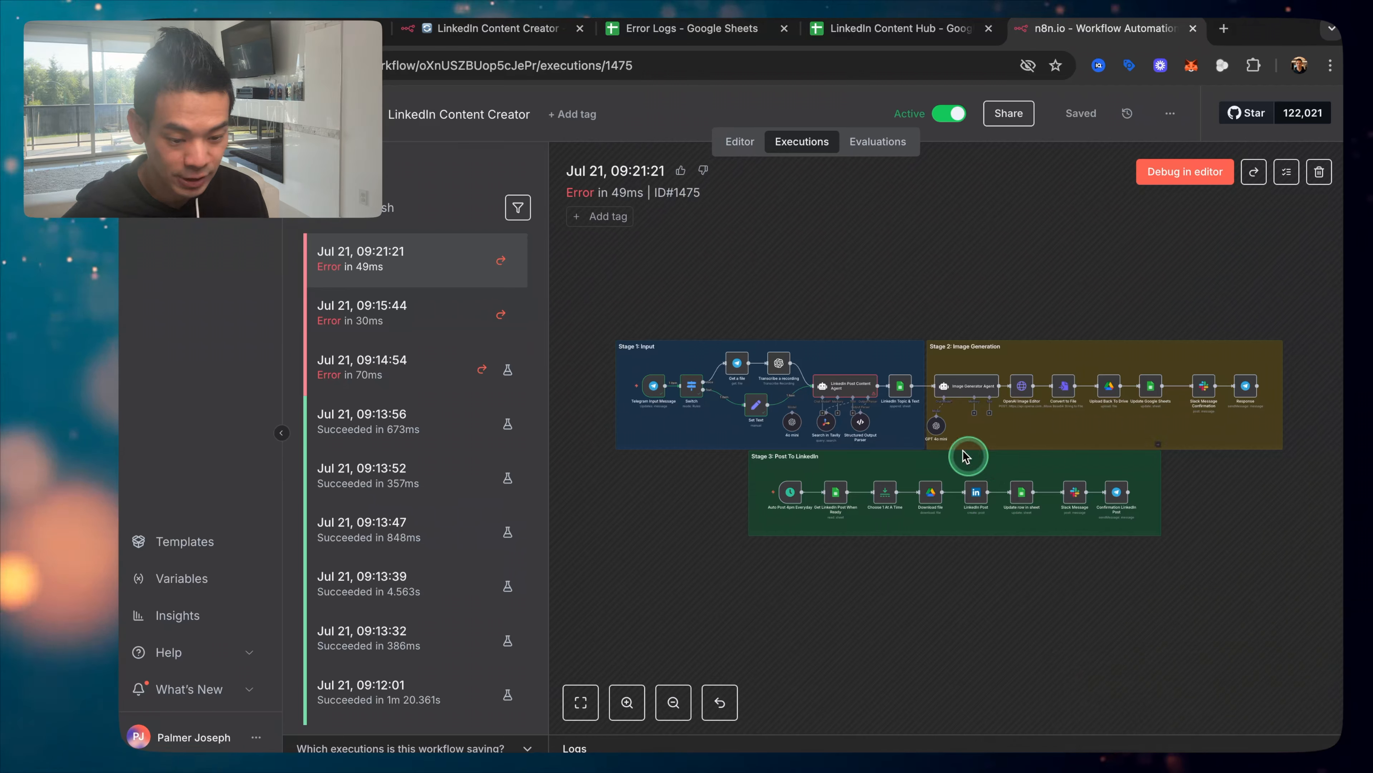
pyautogui.click(1205, 31)
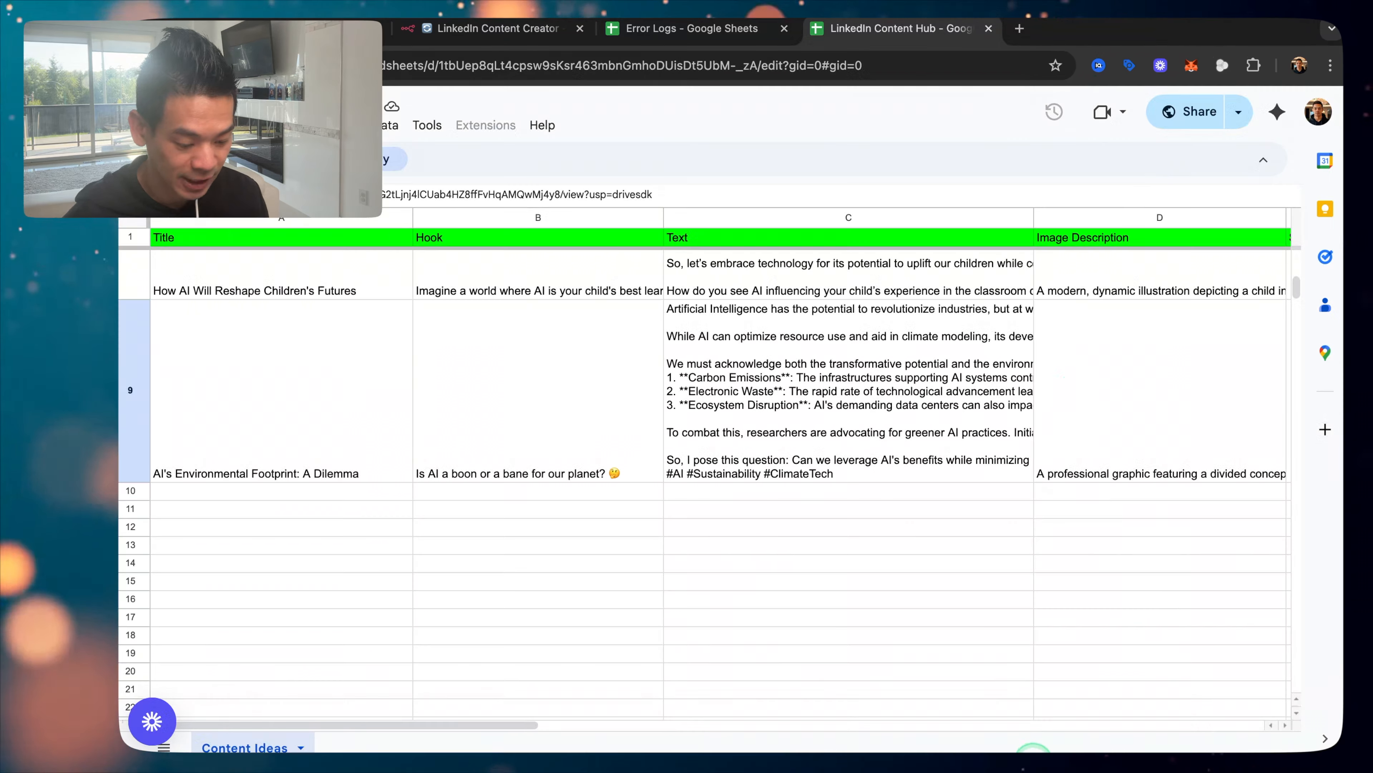
# Step: Check the latest Chat Model error alert in Slack's #aibot, then return to the n8n editor
pyautogui.click(983, 741)
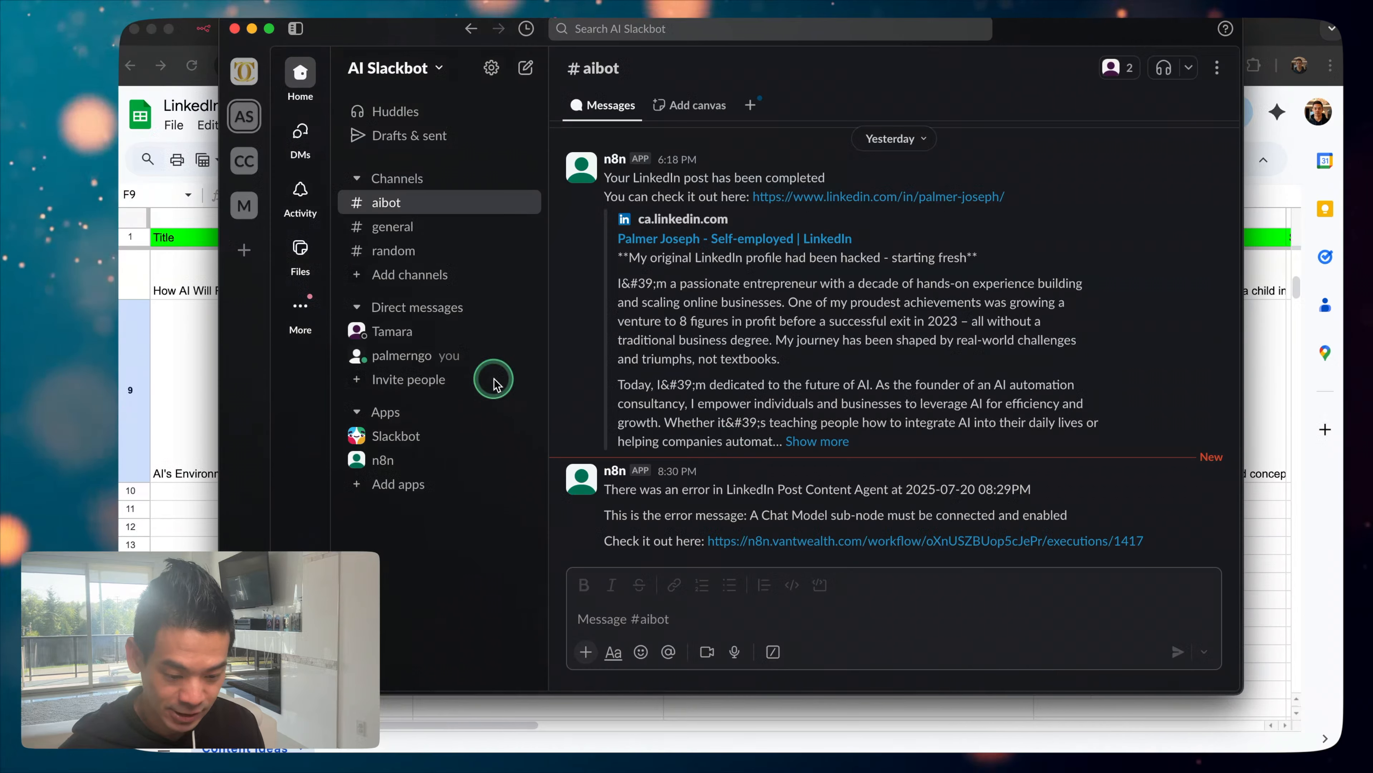
pyautogui.scroll(-5, 705, 521)
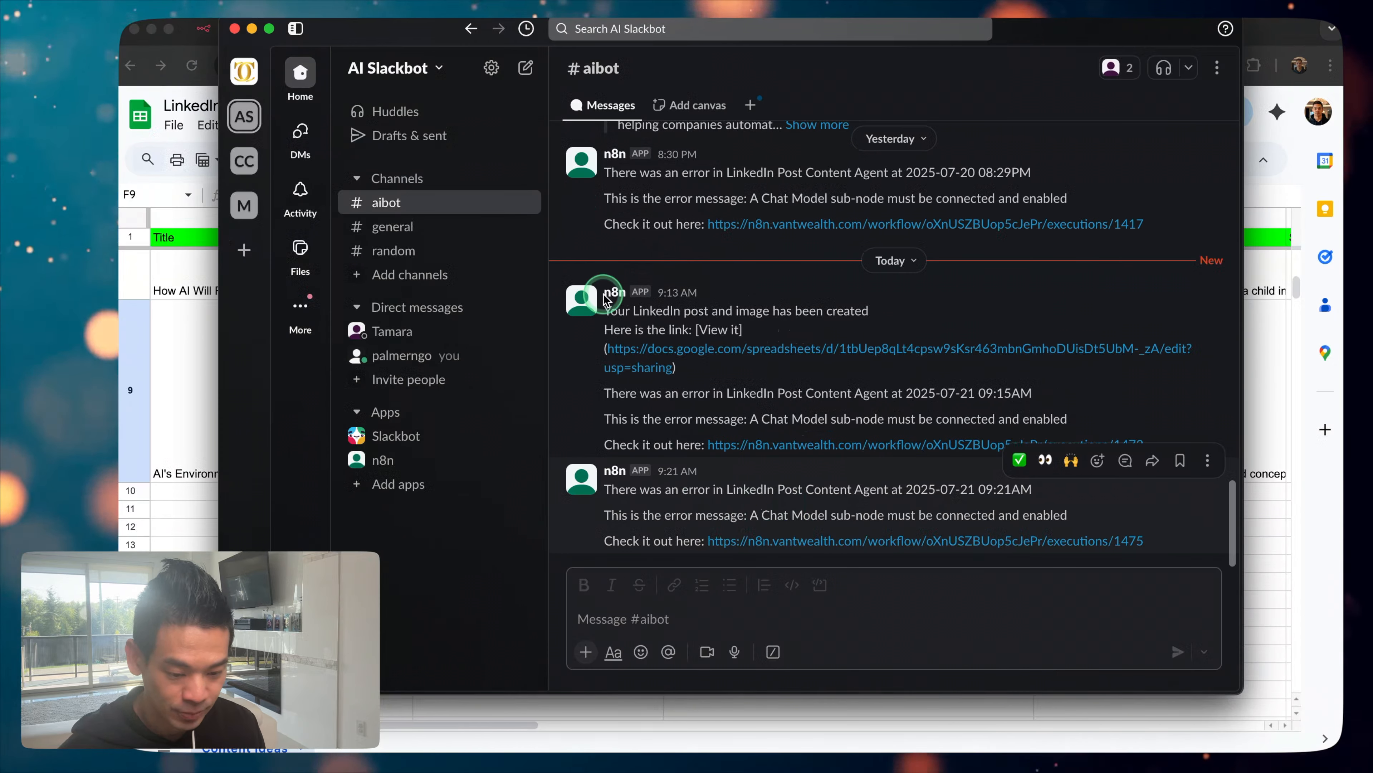
pyautogui.click(235, 30)
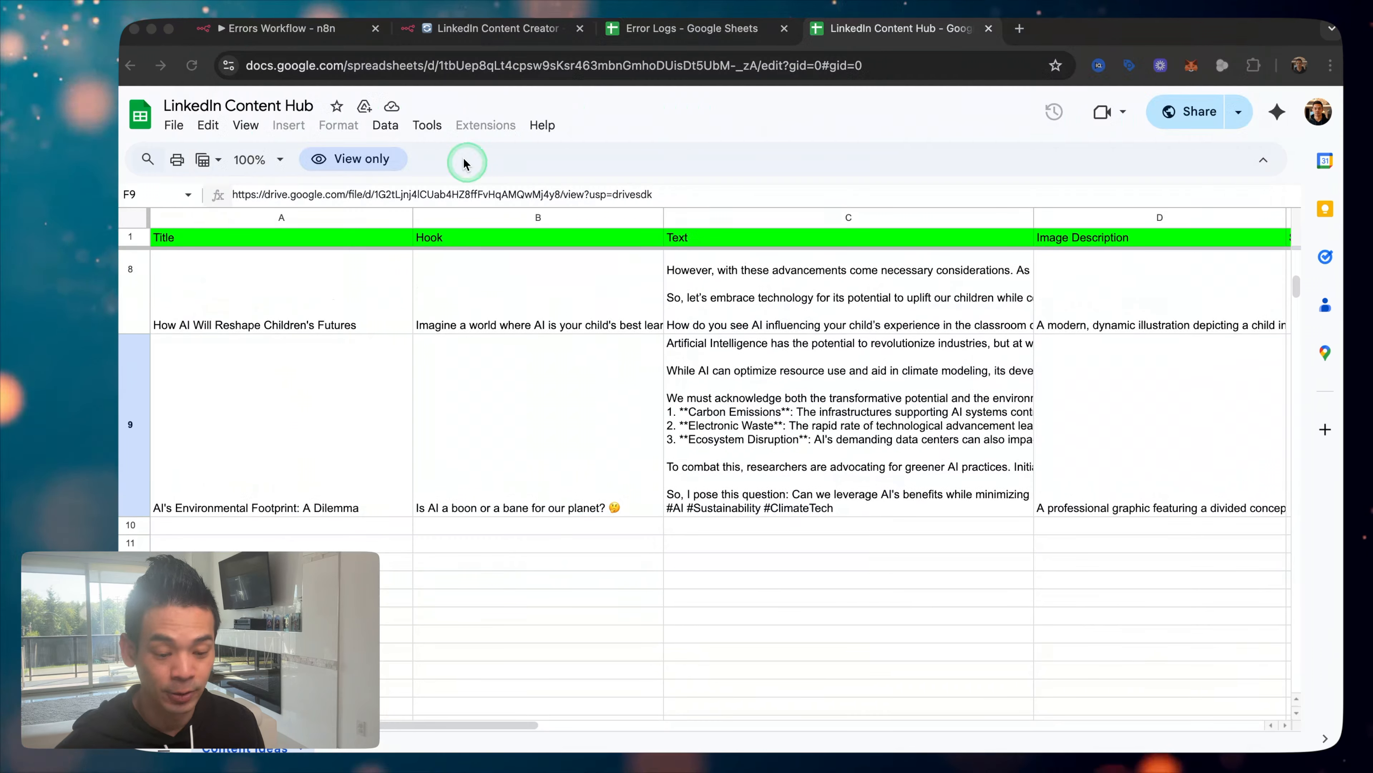
pyautogui.click(344, 43)
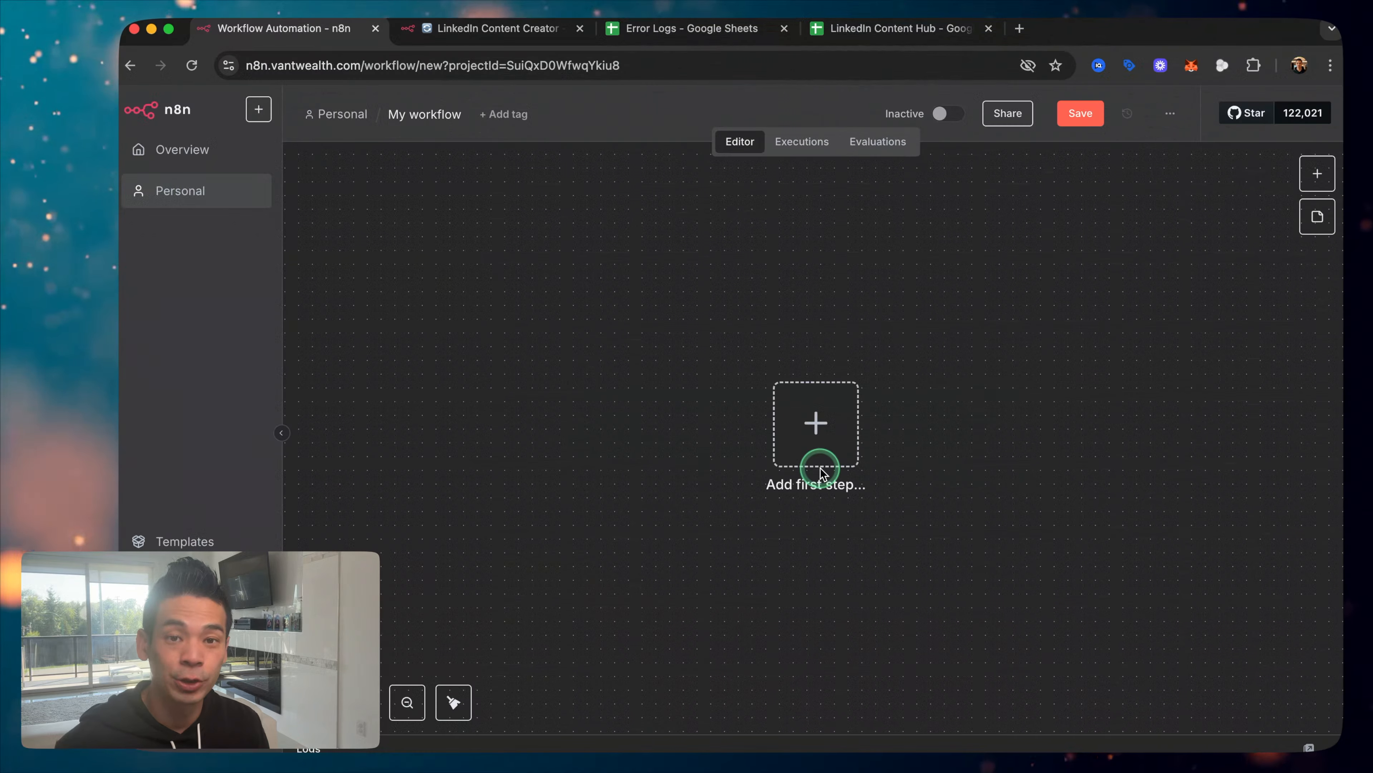
# Step: Add an Error Trigger as the new workflow's first node and move it left
pyautogui.click(839, 420)
pyautogui.write('error')
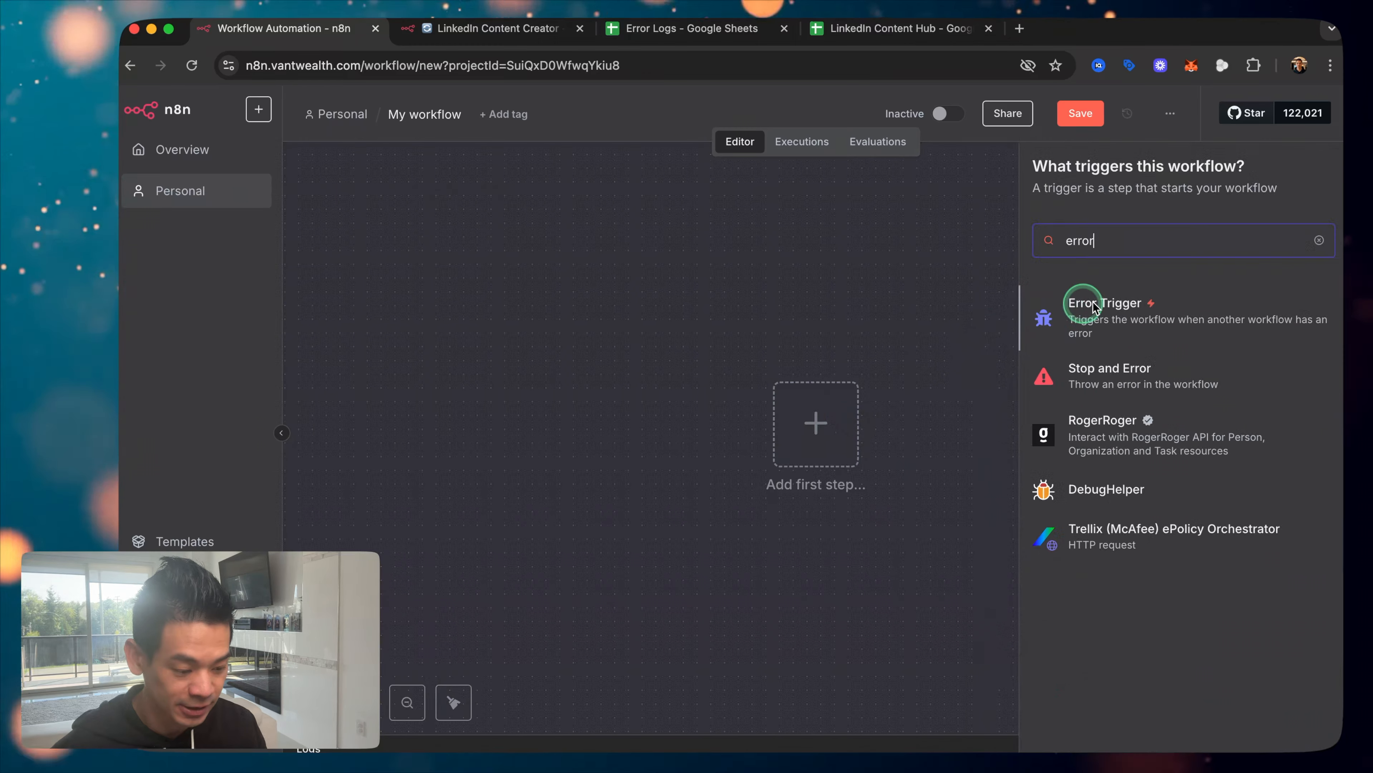
pyautogui.click(1106, 318)
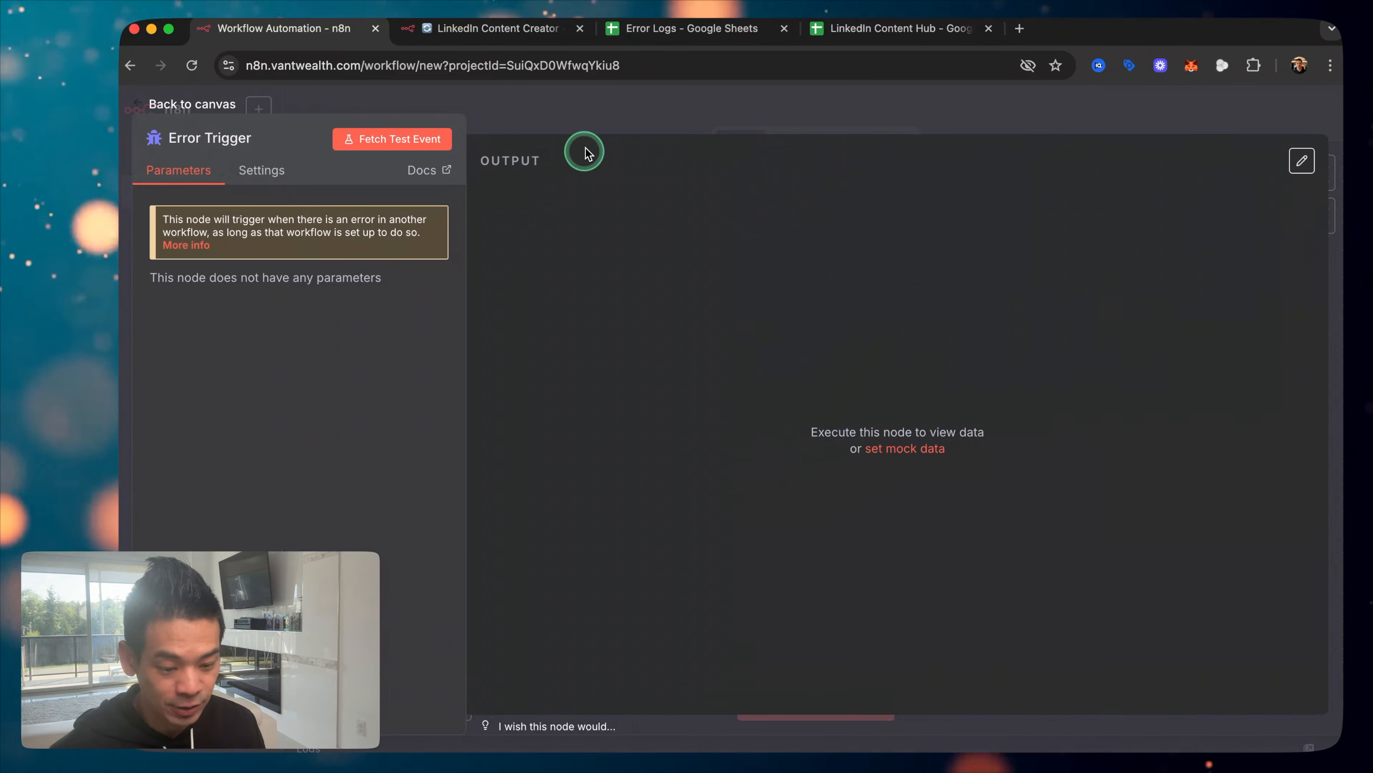
pyautogui.click(592, 123)
pyautogui.moveTo(796, 424); pyautogui.dragTo(536, 428)
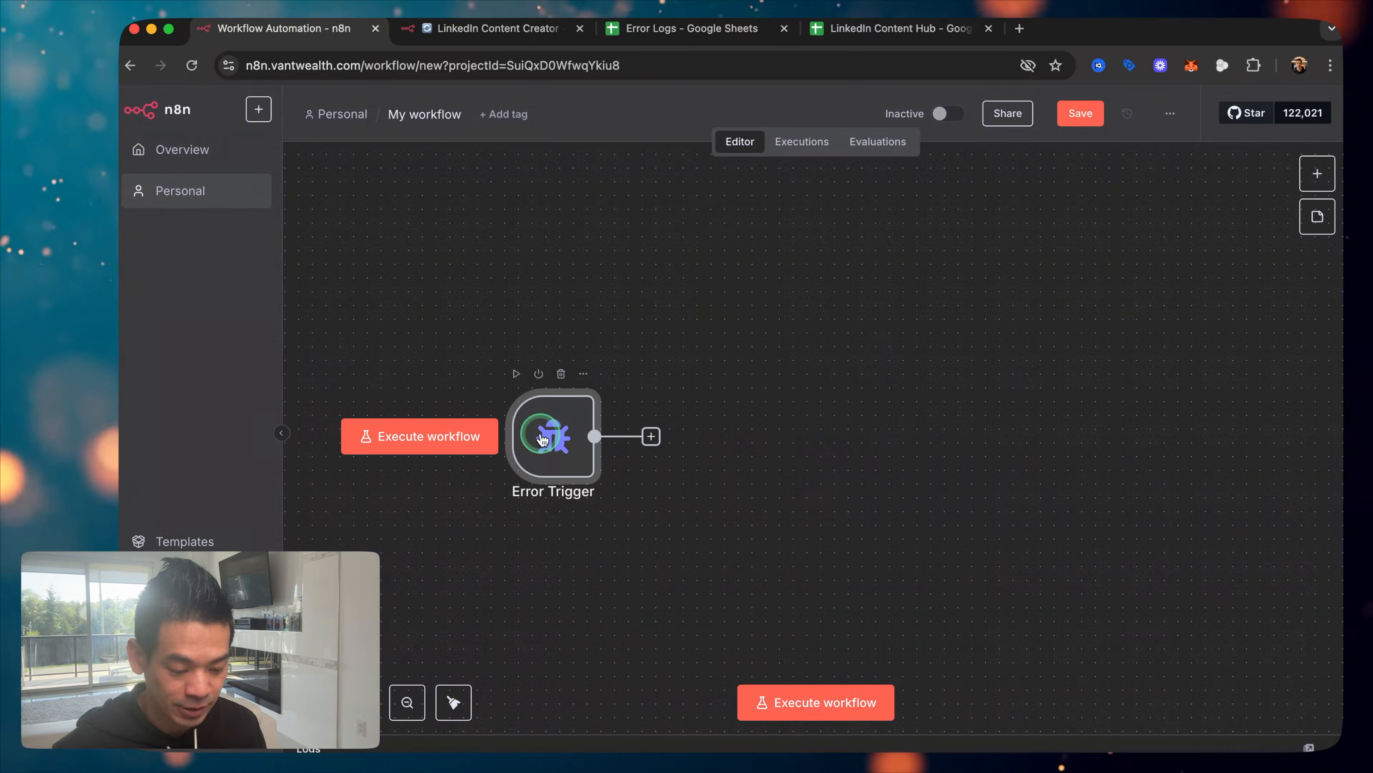
# Step: Add a Google Sheets 'Append row in sheet' step targeting Sheet1 of Error Logs
pyautogui.click(650, 436)
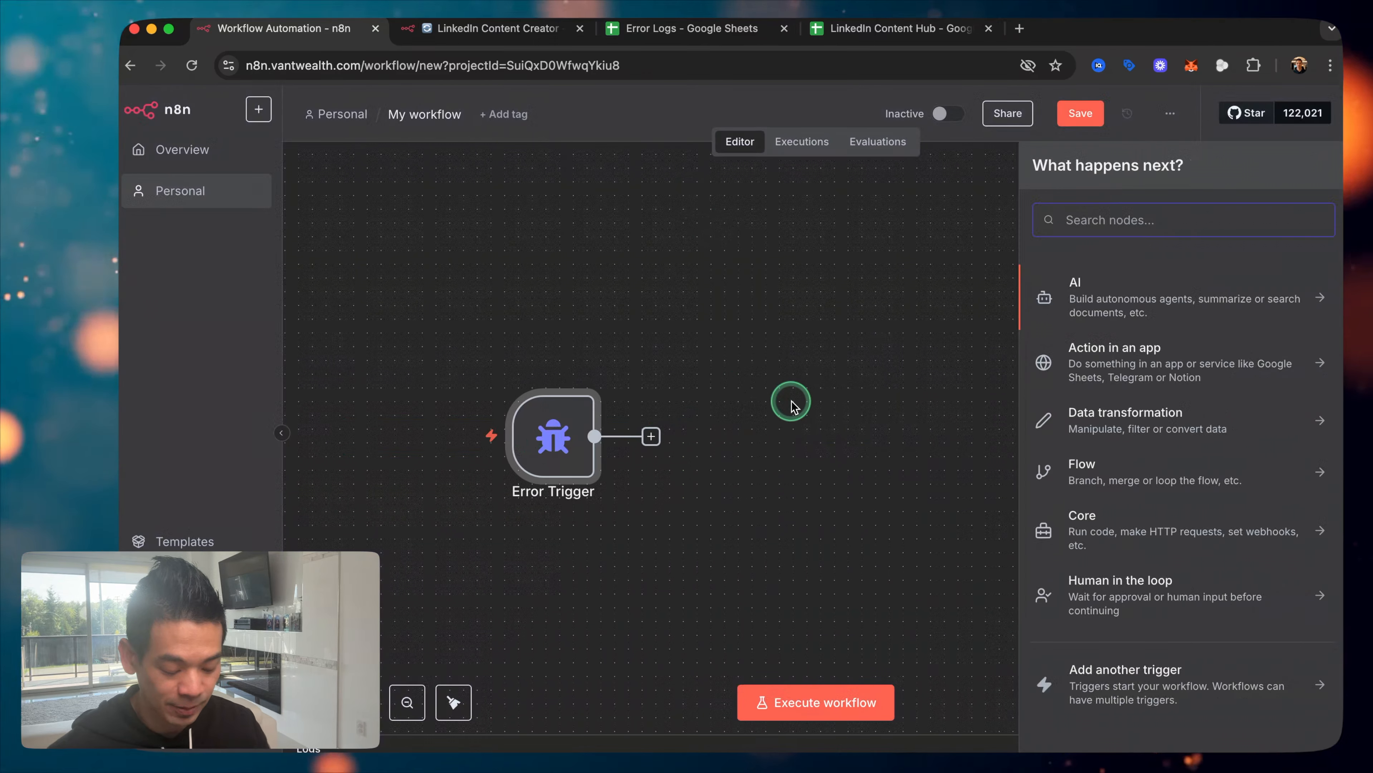
pyautogui.write('sheets')
pyautogui.click(1114, 289)
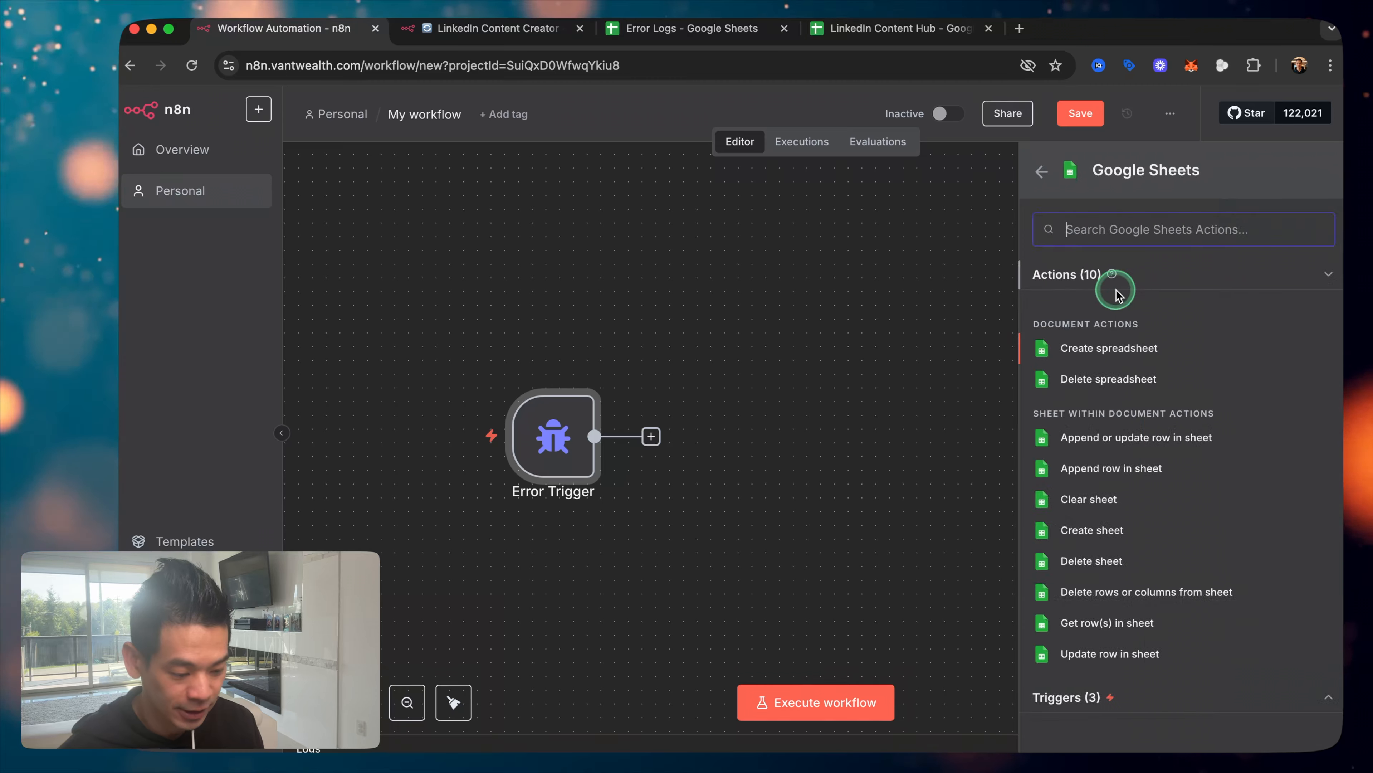
pyautogui.click(1112, 475)
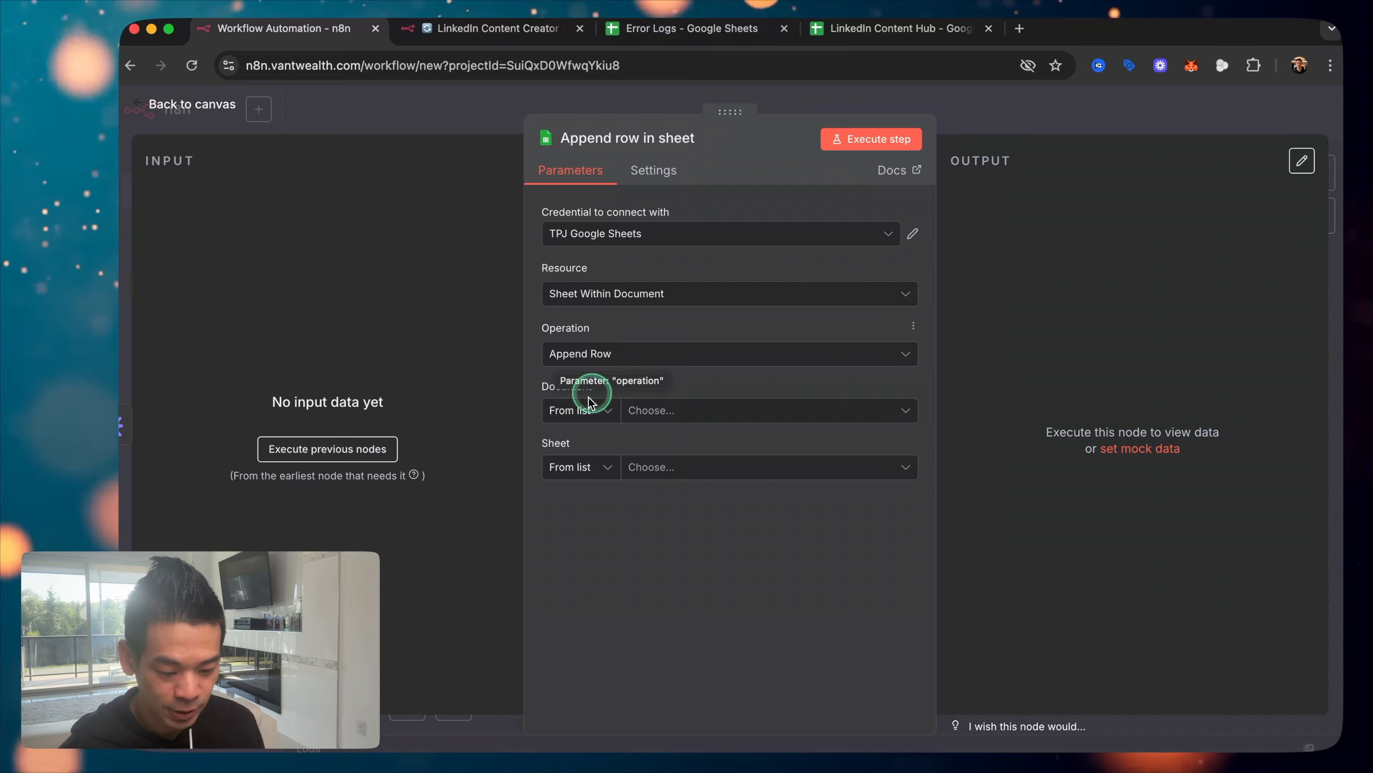
pyautogui.click(702, 416)
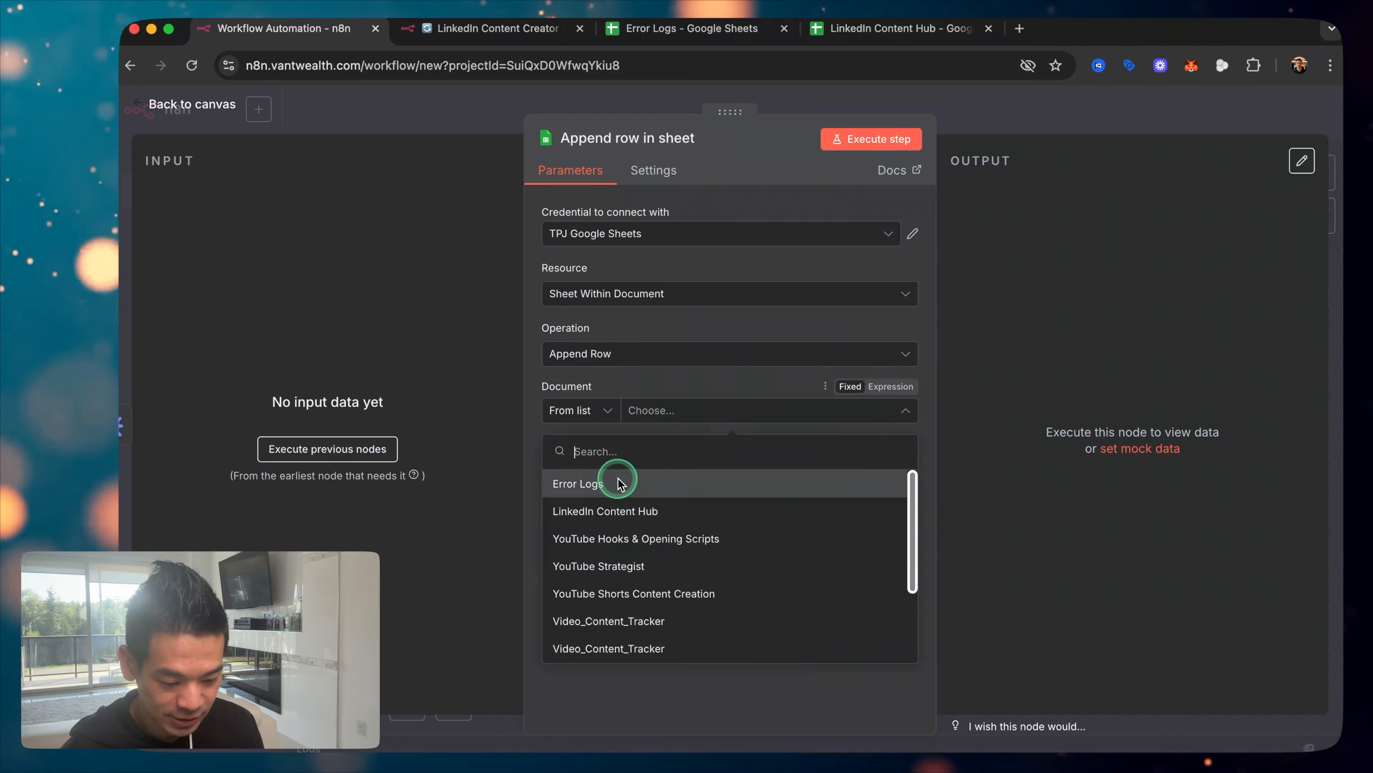
pyautogui.click(676, 486)
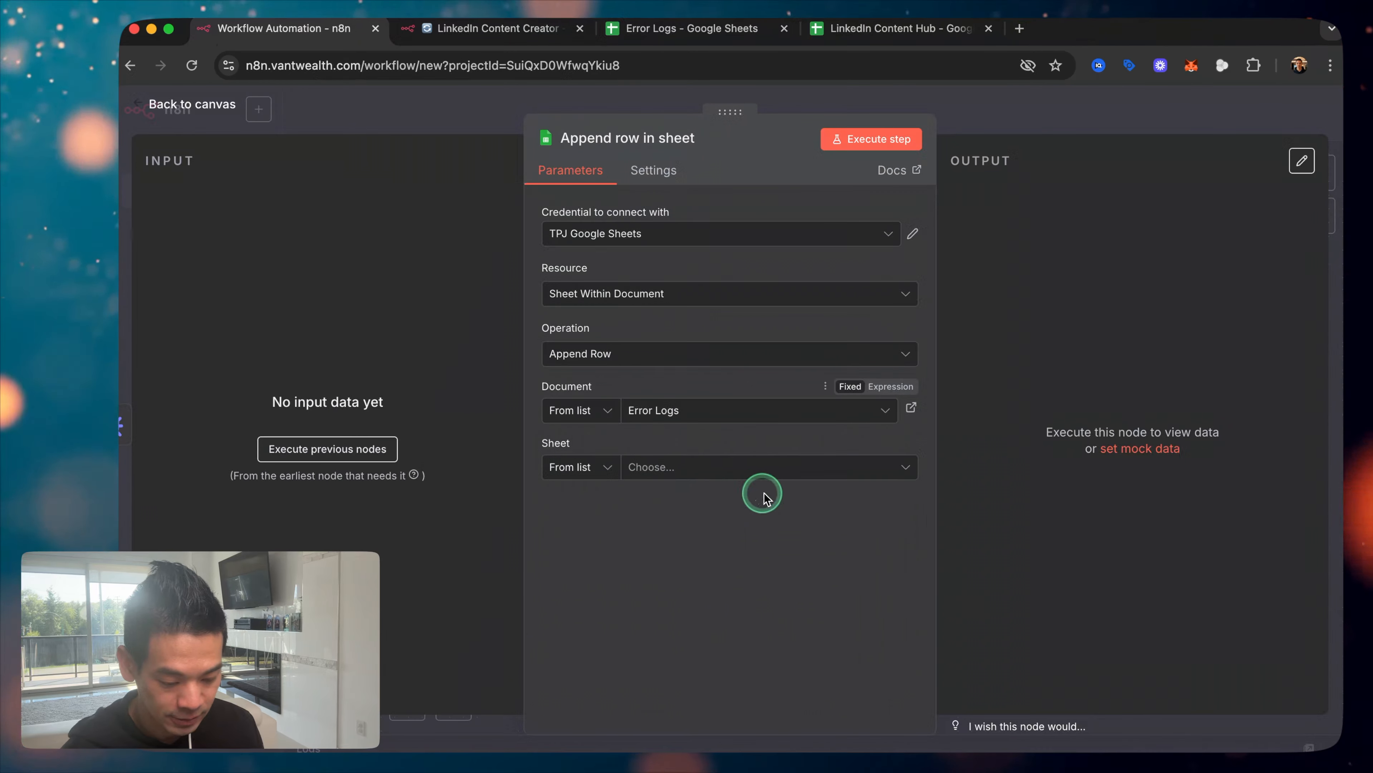
pyautogui.click(693, 469)
pyautogui.click(632, 504)
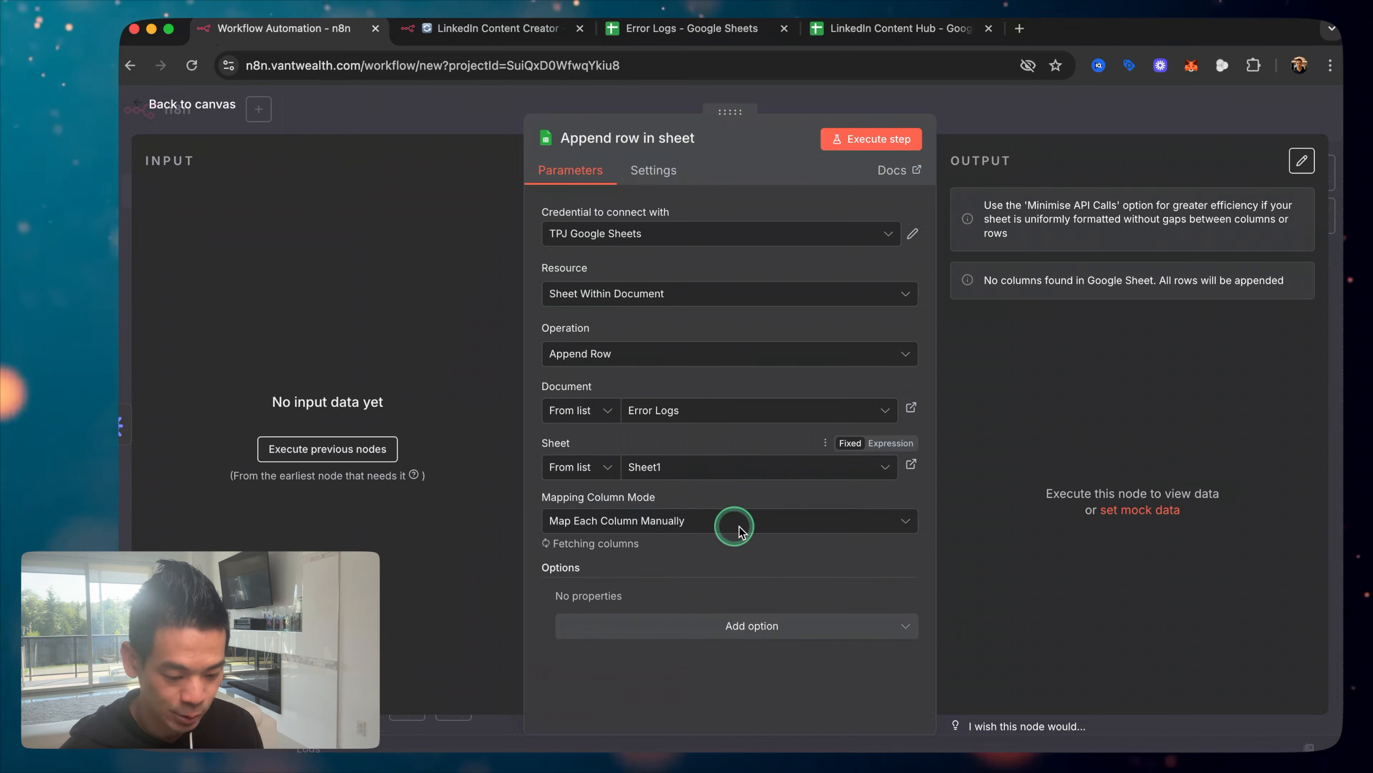
pyautogui.scroll(-5, 696, 541)
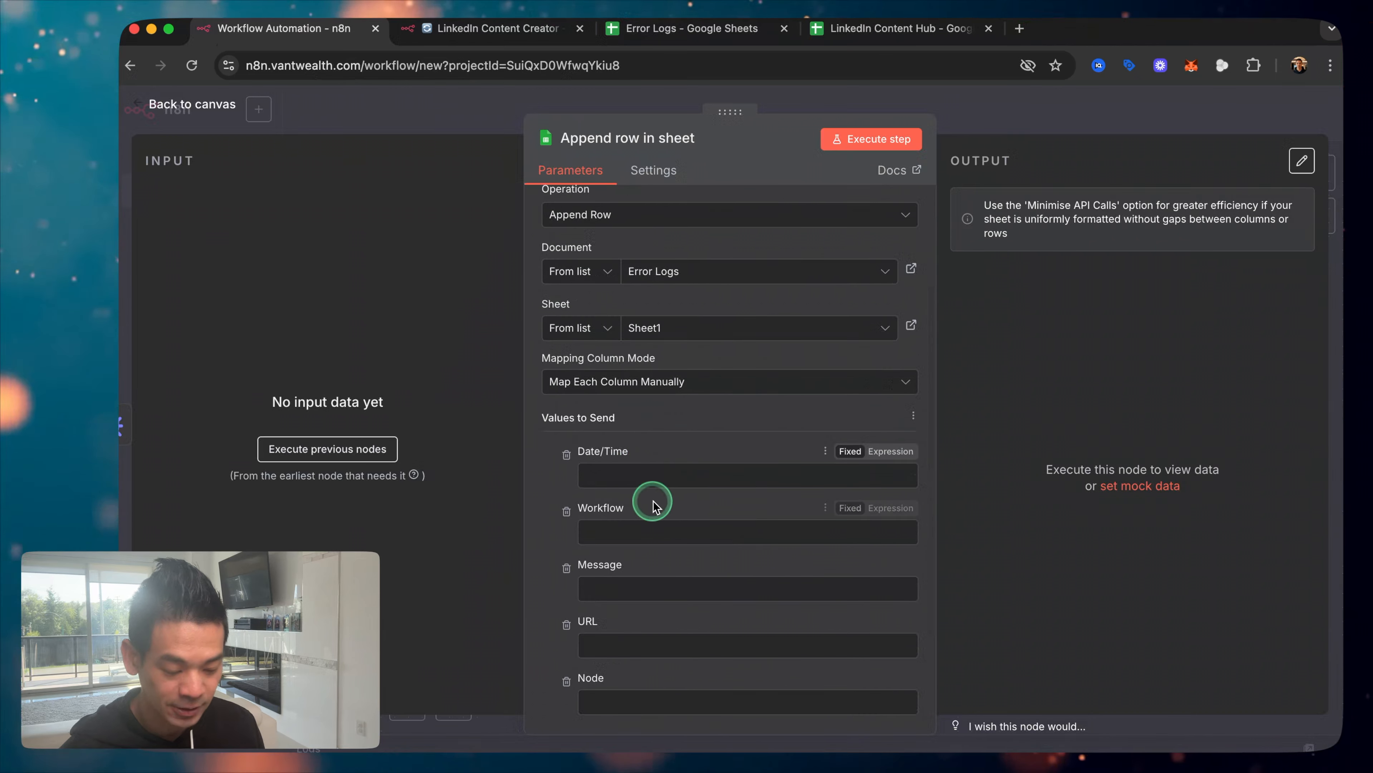
pyautogui.scroll(-4, 642, 469)
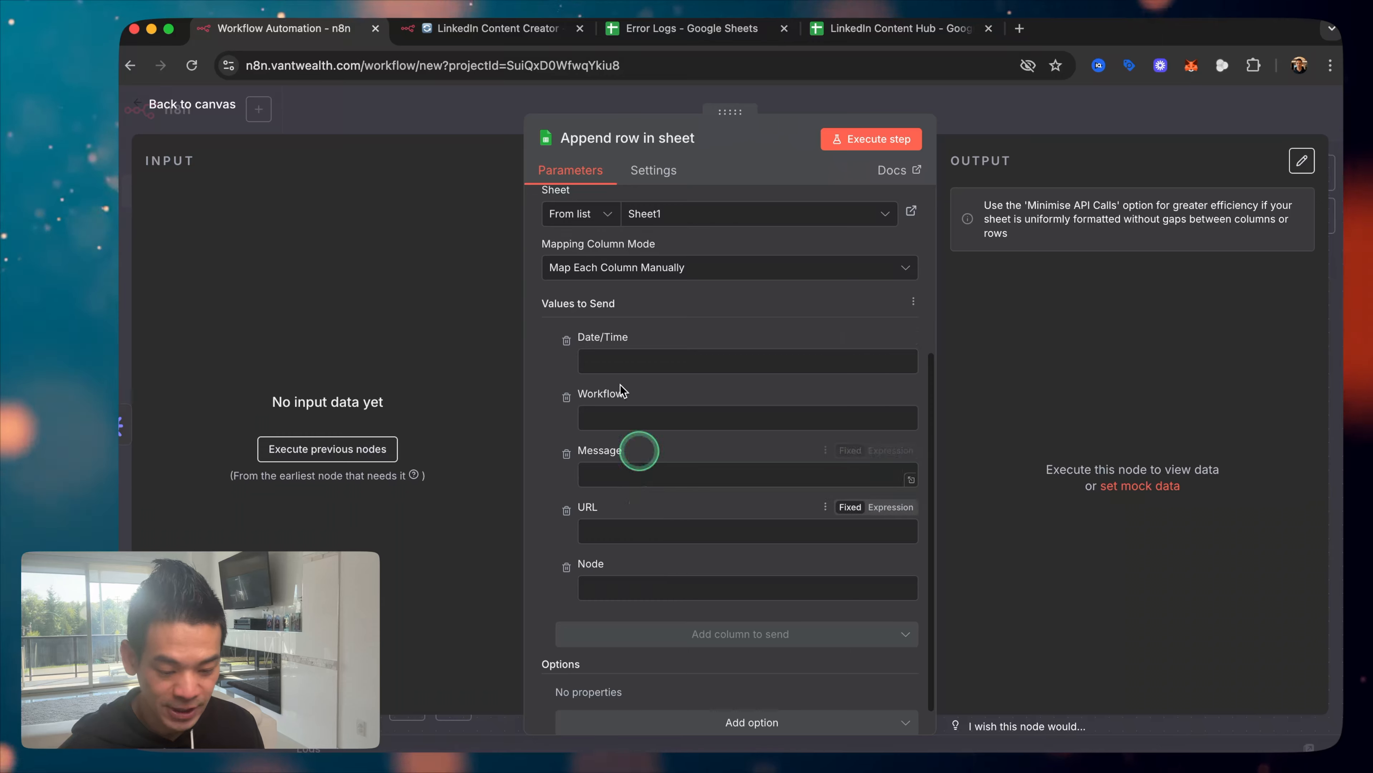
# Step: Save the new workflow as 'Error Demo'
pyautogui.click(232, 108)
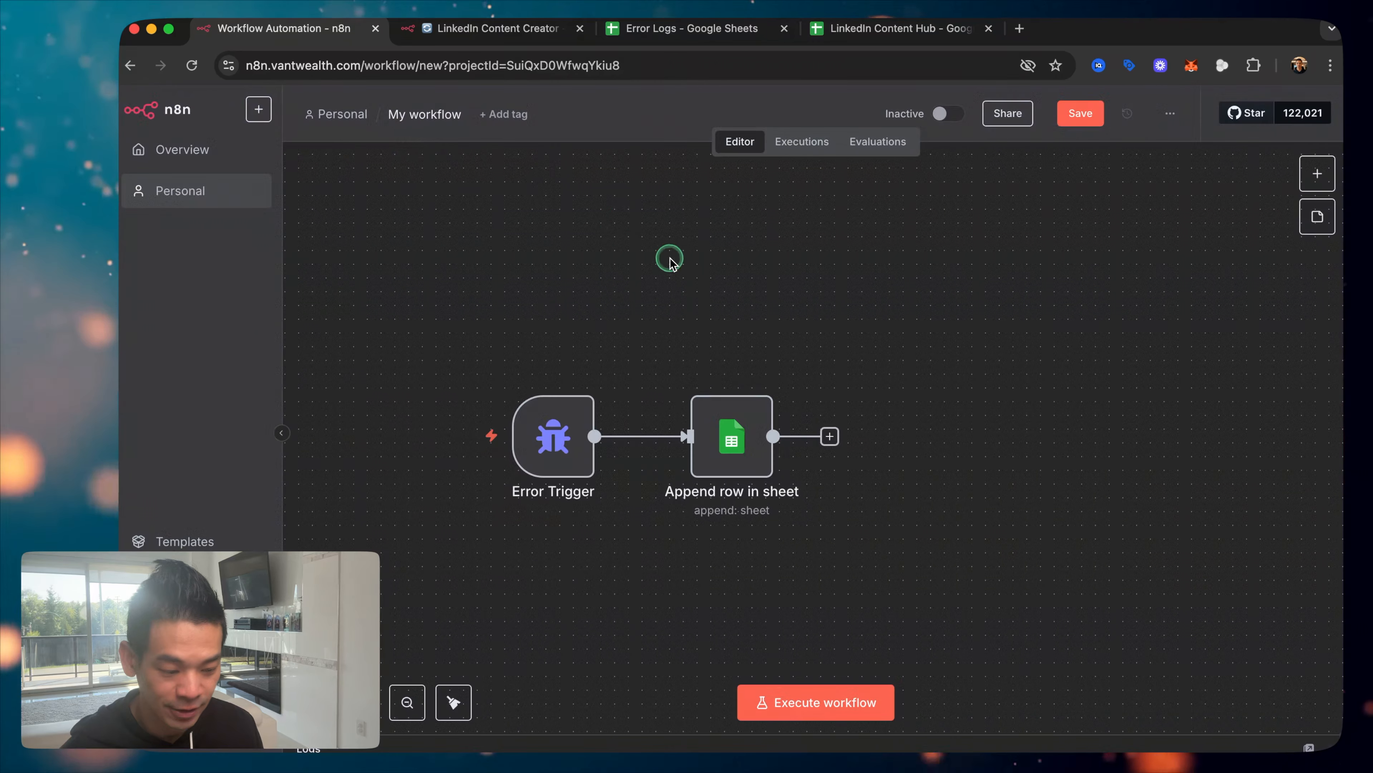
pyautogui.click(1080, 114)
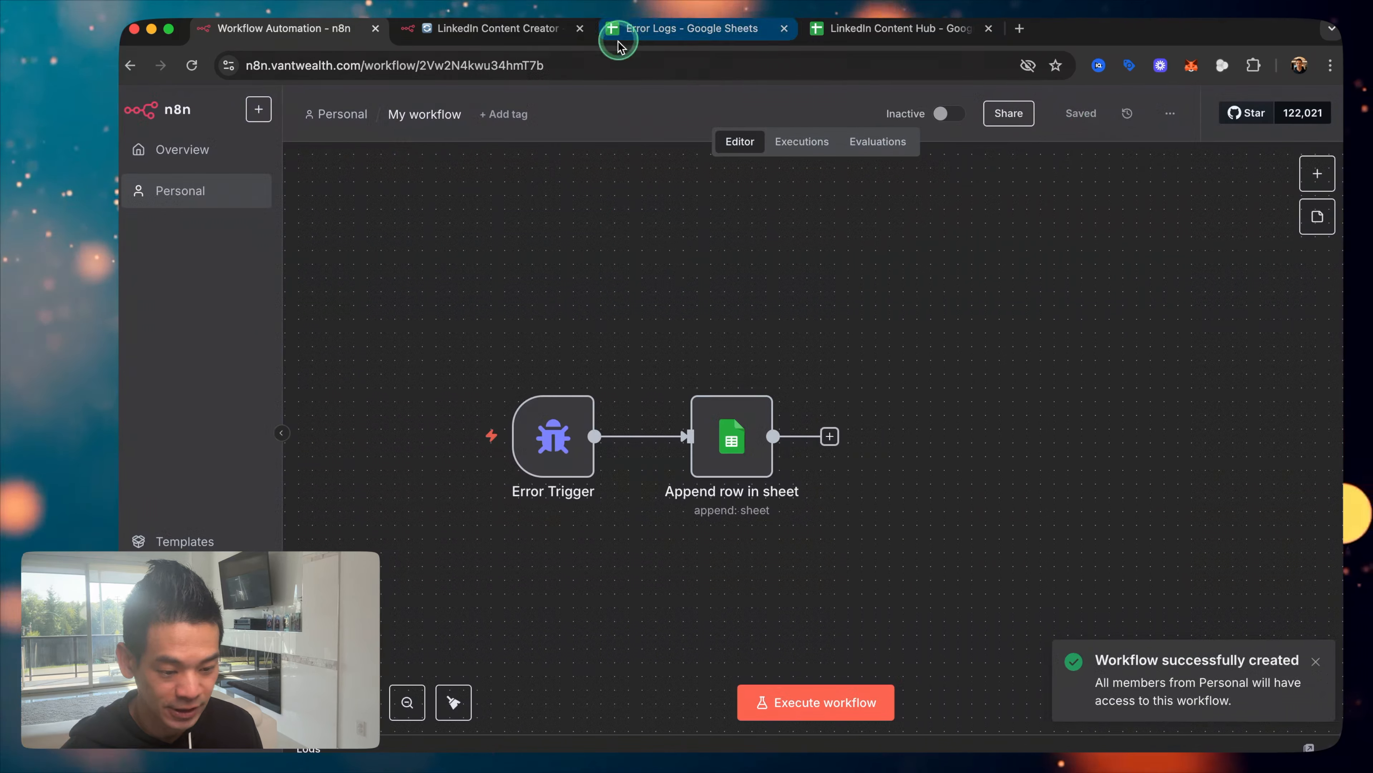
pyautogui.click(490, 32)
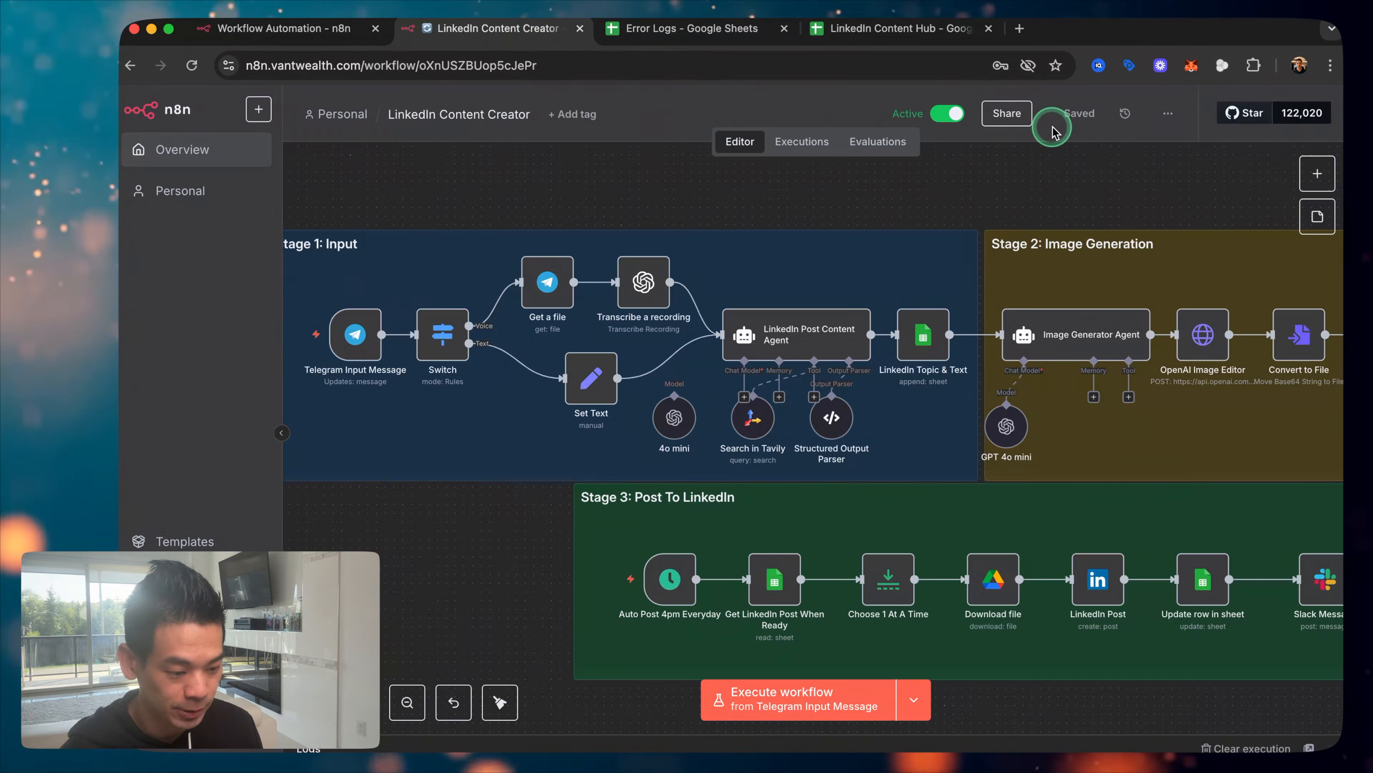
pyautogui.click(325, 38)
pyautogui.click(425, 154)
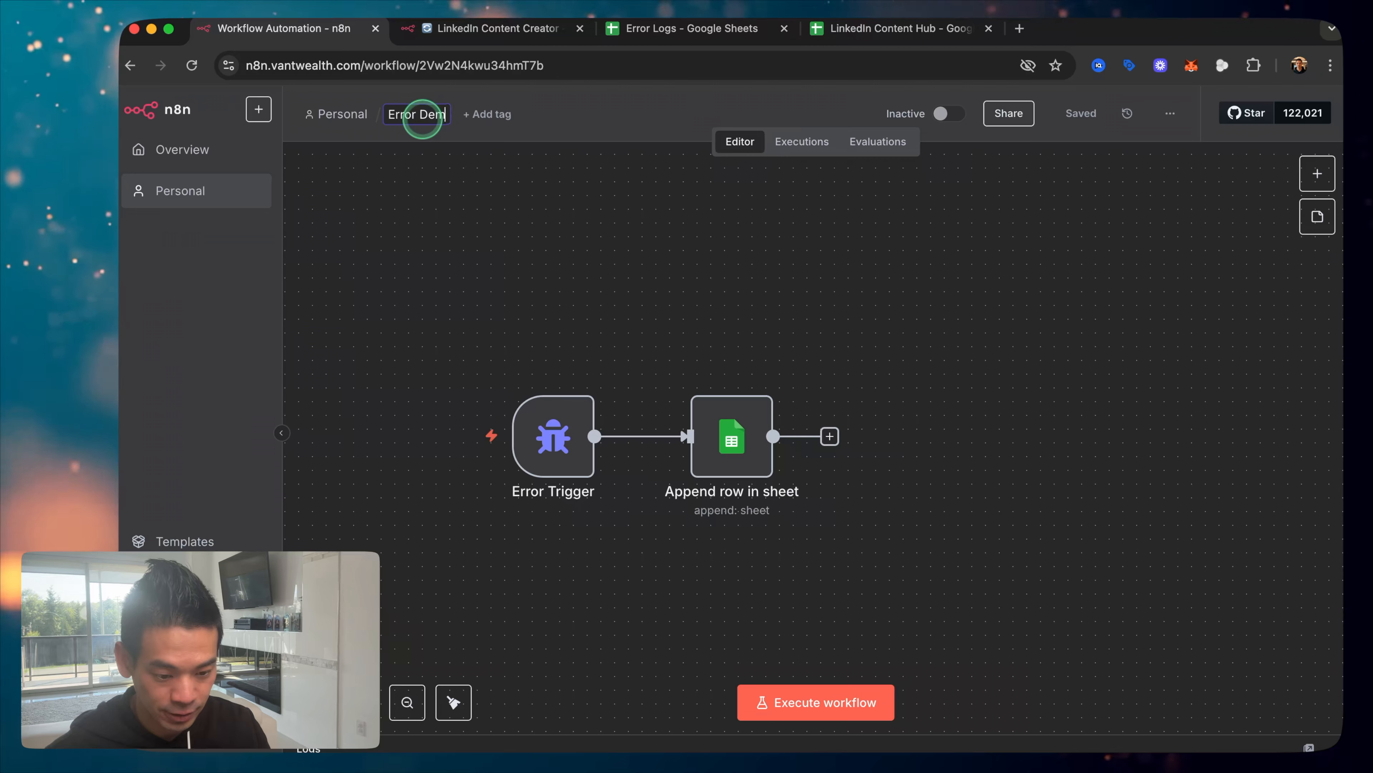
# Step: Set Error Demo as LinkedIn Content Creator's error workflow and save the settings
pyautogui.click(457, 25)
pyautogui.click(1168, 113)
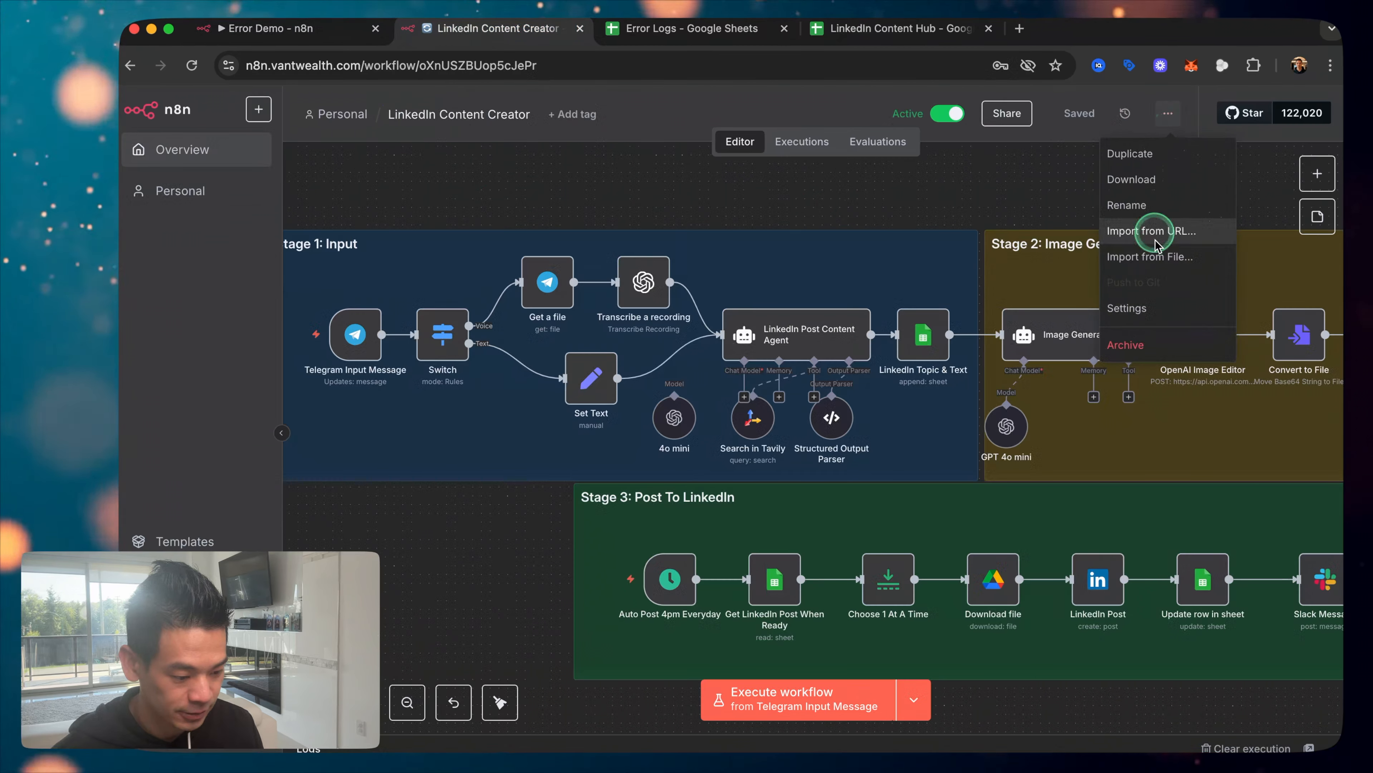
pyautogui.click(1142, 299)
pyautogui.click(819, 271)
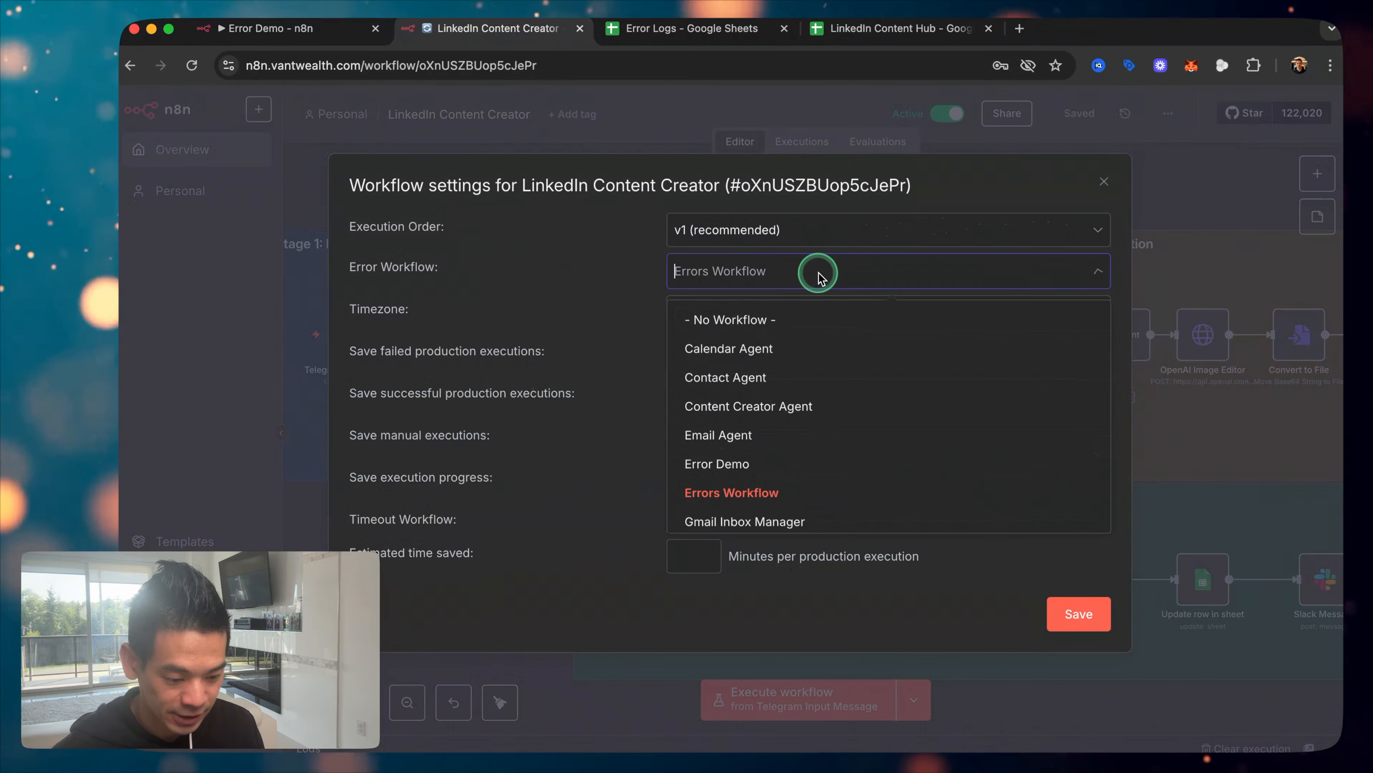
pyautogui.click(726, 466)
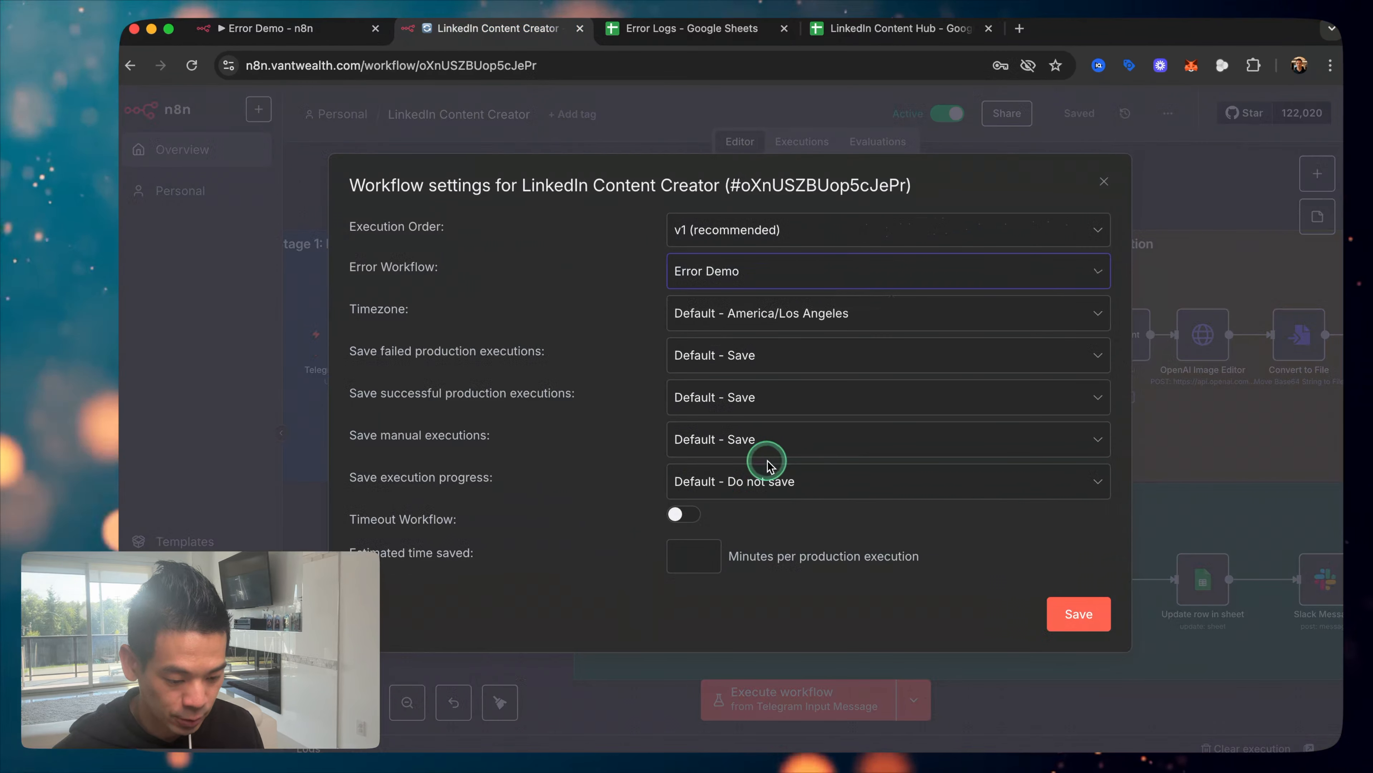
pyautogui.click(1079, 619)
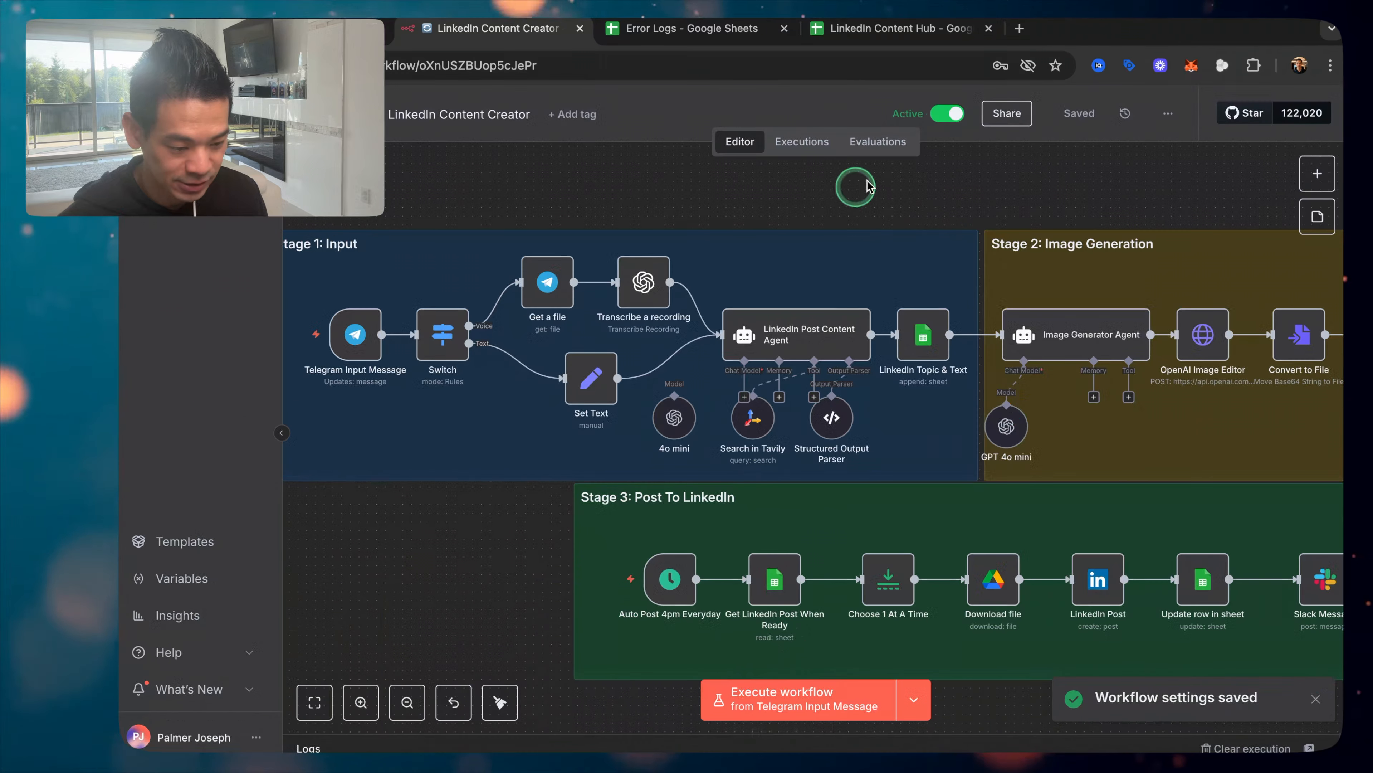
# Step: Send the Telegram bot the message 'ai is the guture' (meant 'ai is the future')
pyautogui.click(735, 725)
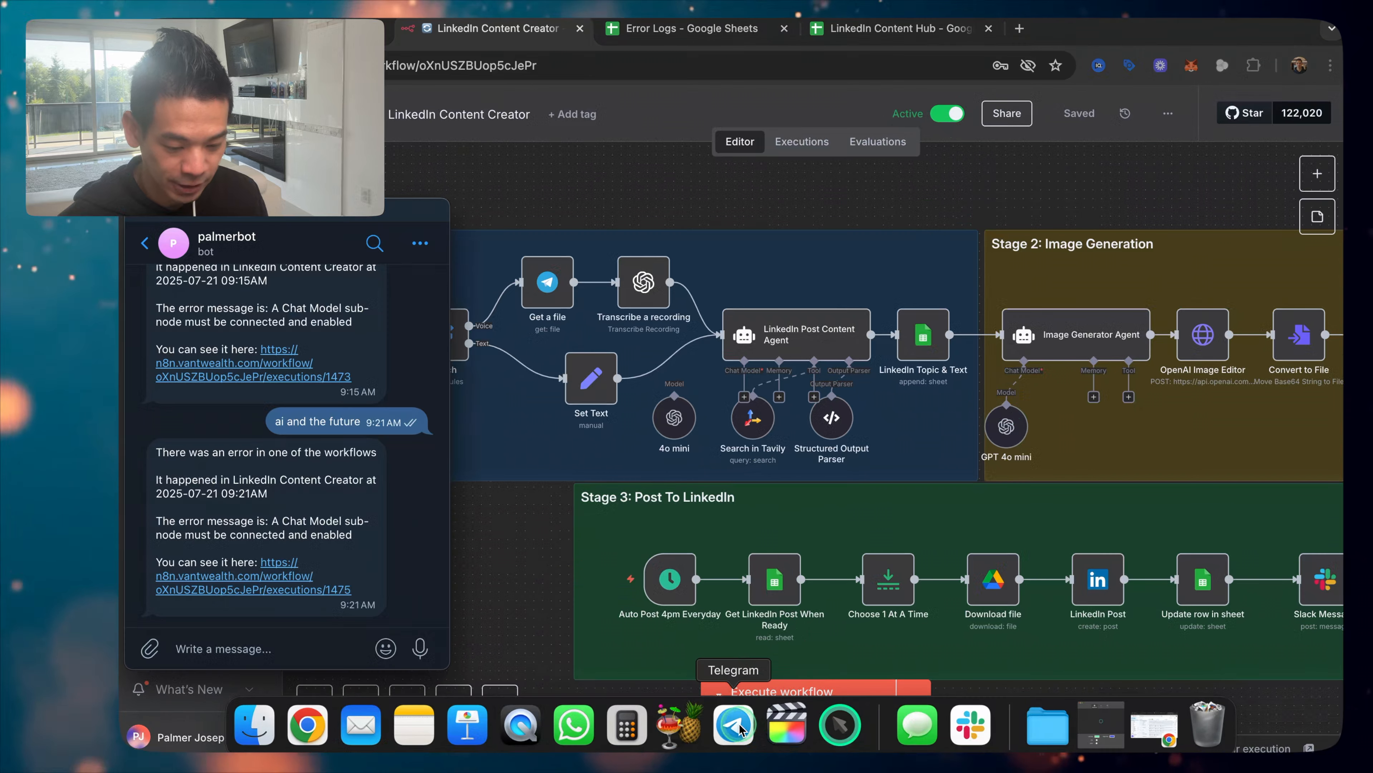
pyautogui.click(228, 644)
pyautogui.write('ai ')
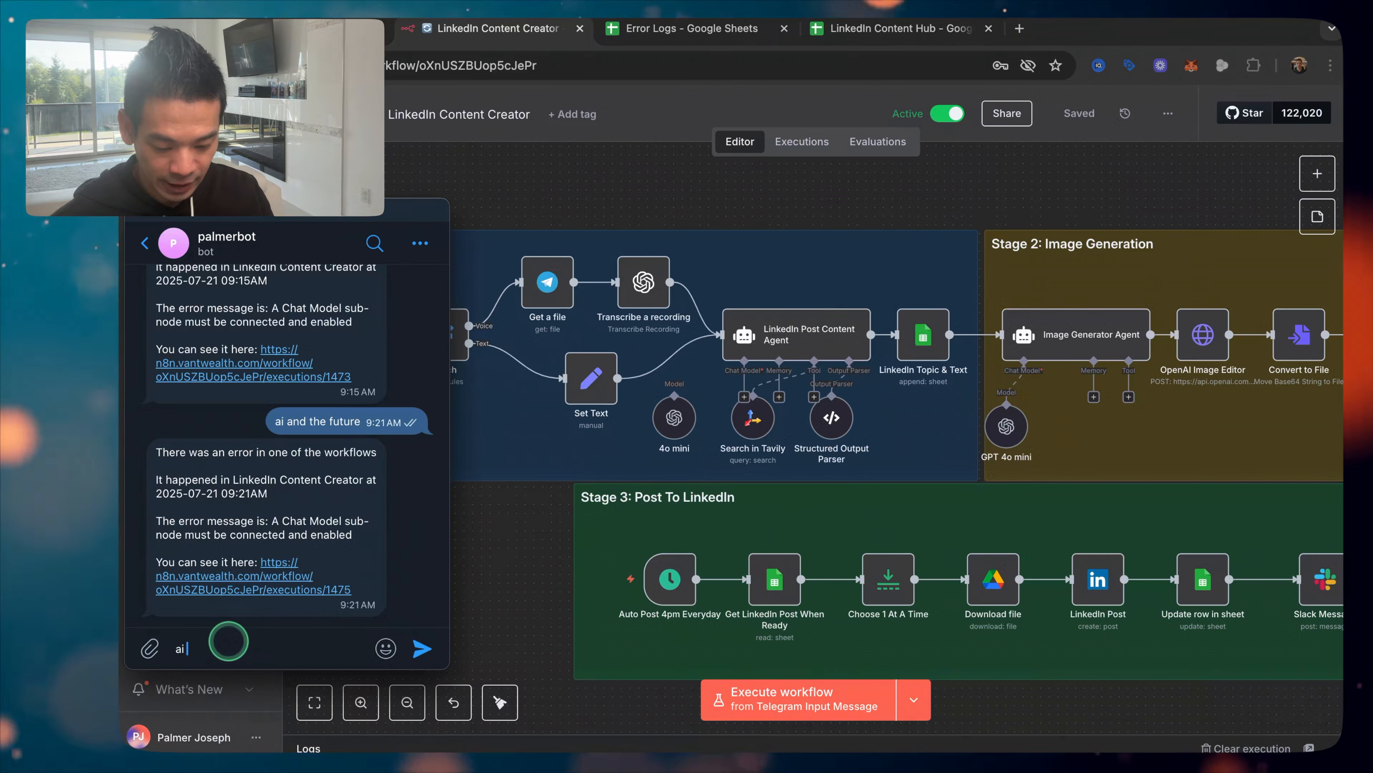
pyautogui.write('is the guture')
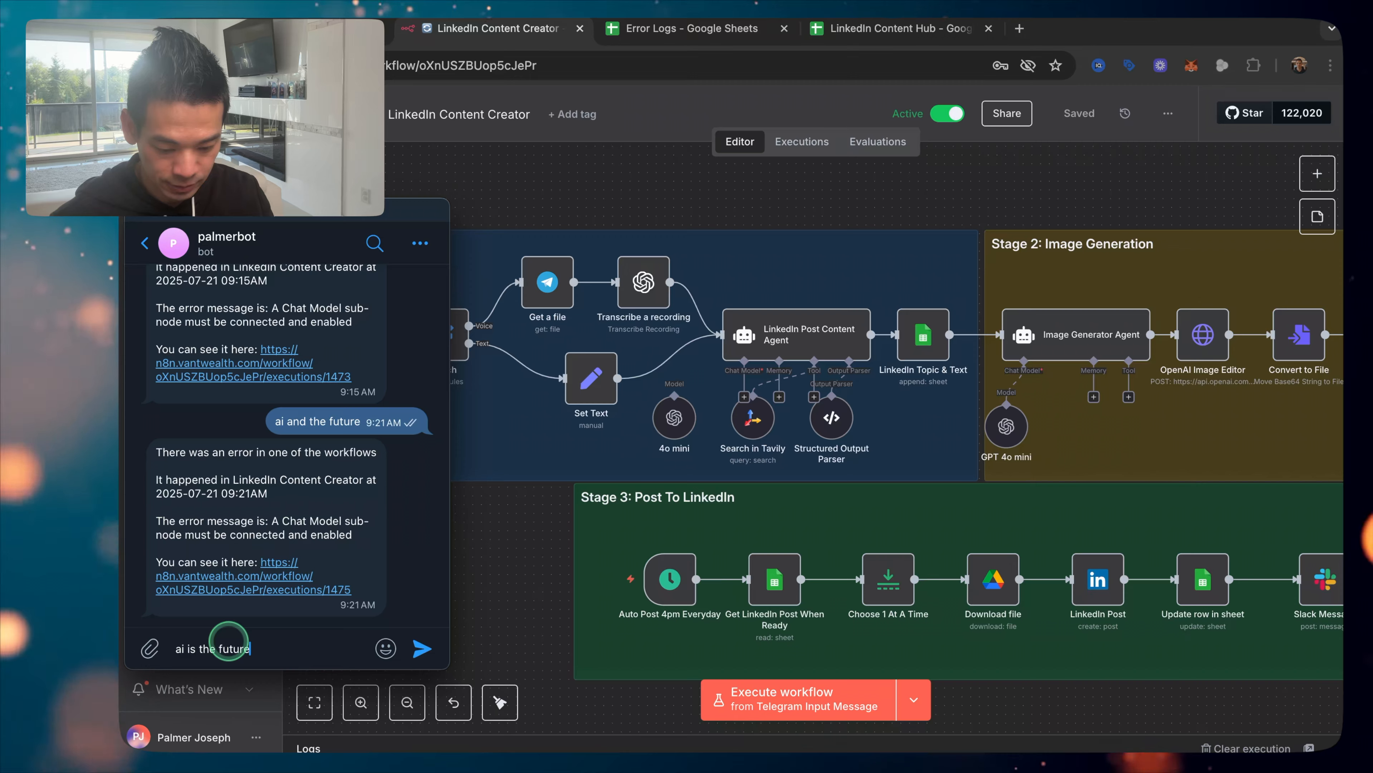
pyautogui.press('Return')
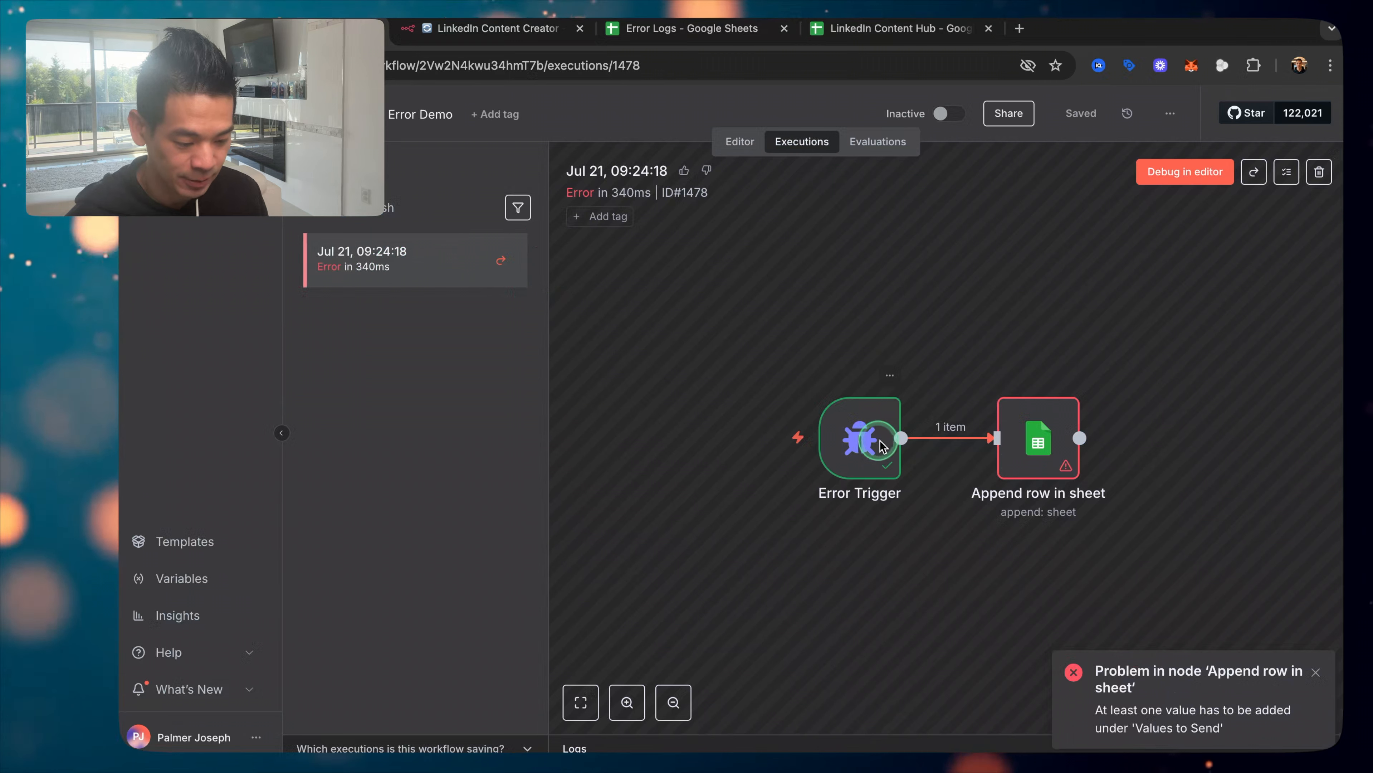
# Step: Inspect the Error Trigger output with the LinkedIn agent's missing Chat Model error, then debug the run in the editor
pyautogui.click(877, 441)
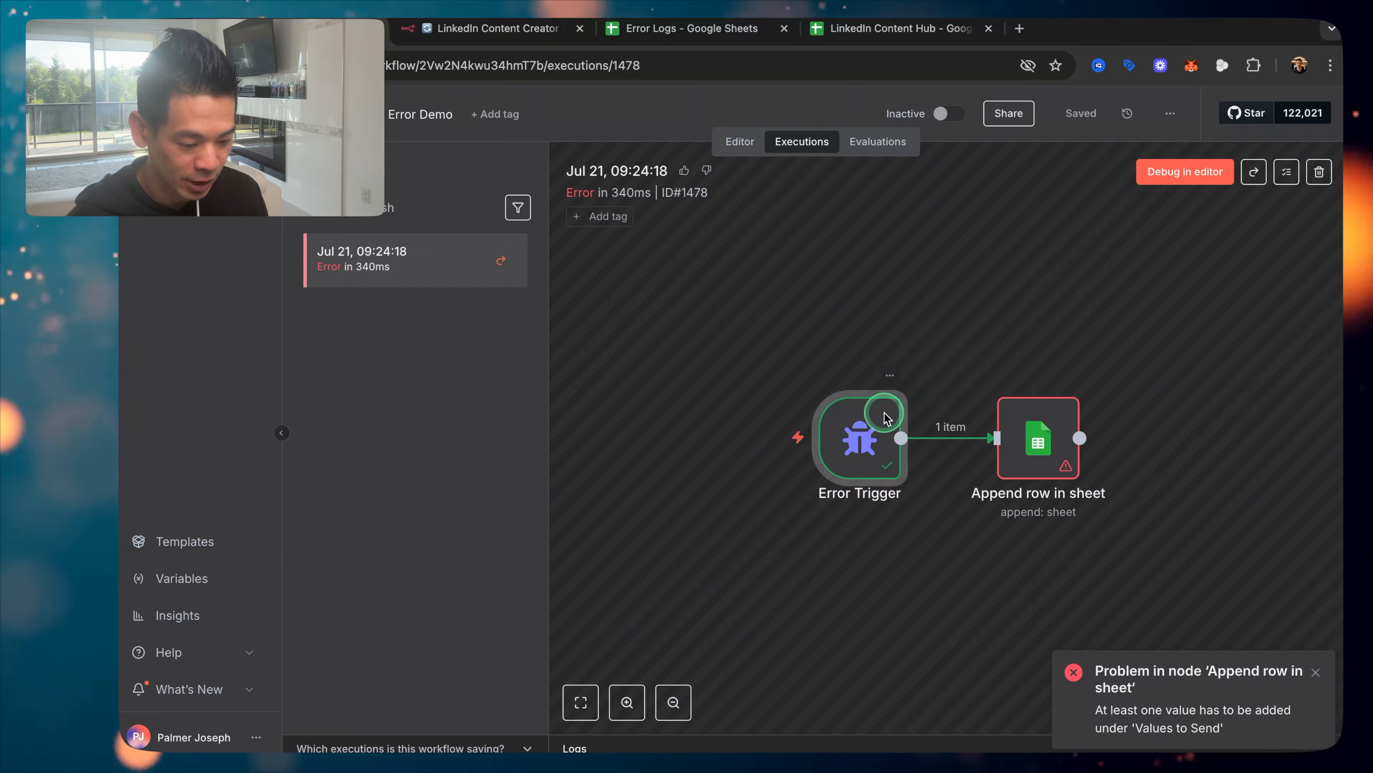
pyautogui.doubleClick(883, 424)
pyautogui.scroll(-7, 909, 360)
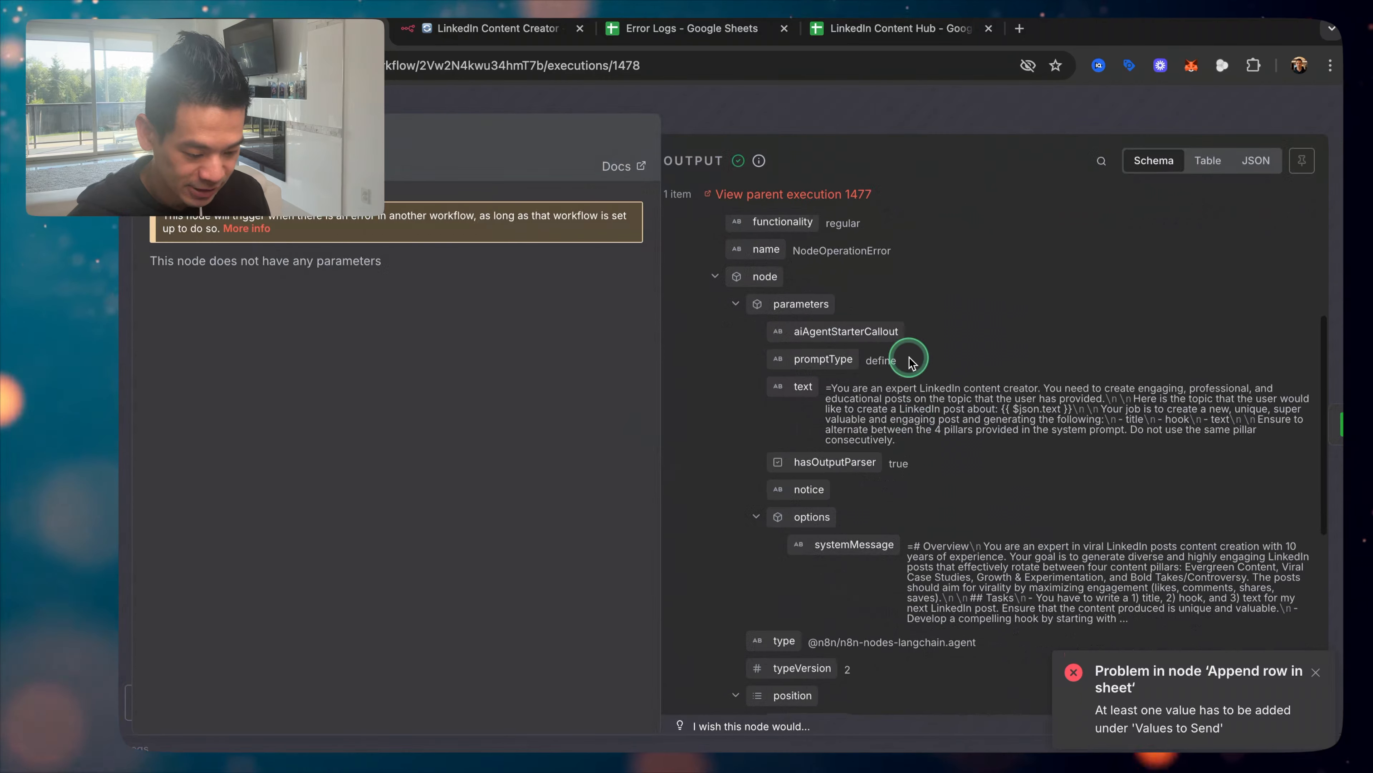
pyautogui.scroll(-5, 940, 411)
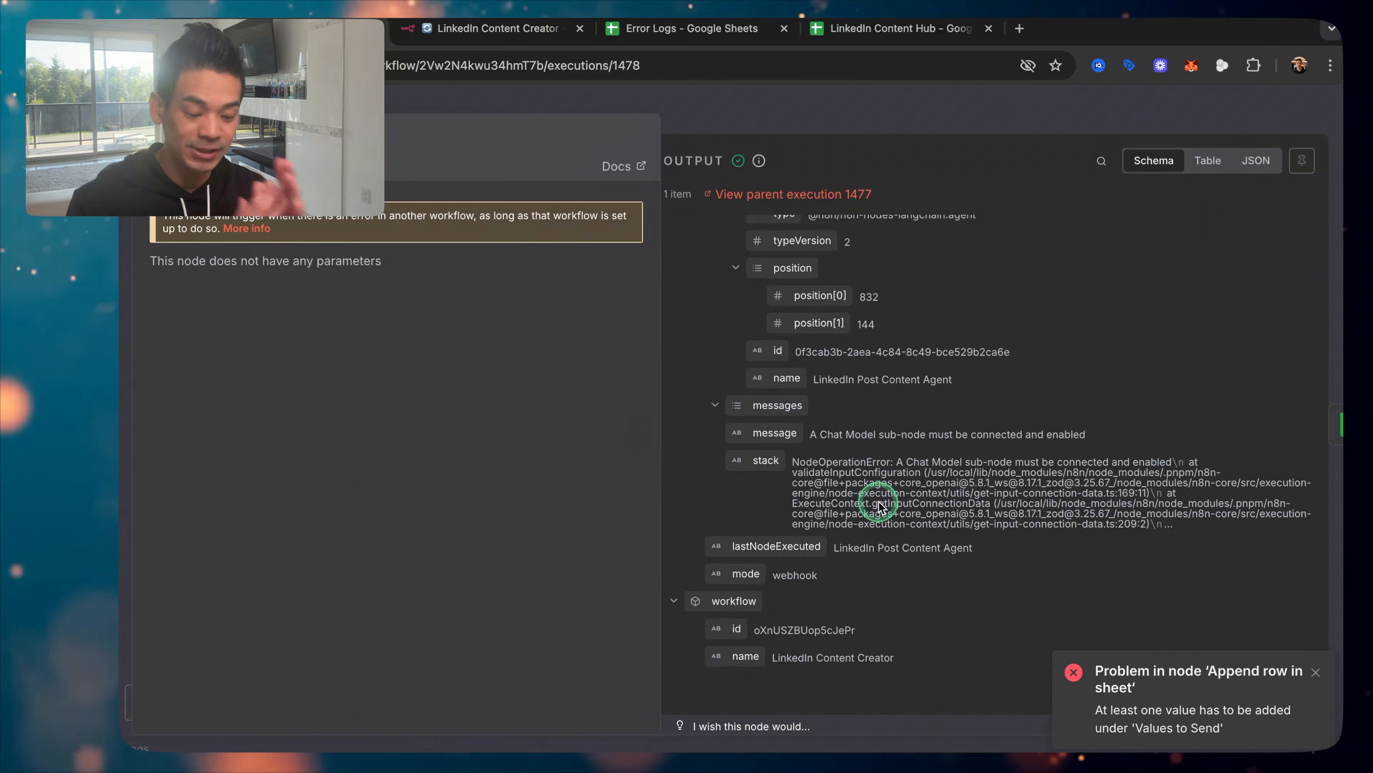
pyautogui.click(950, 111)
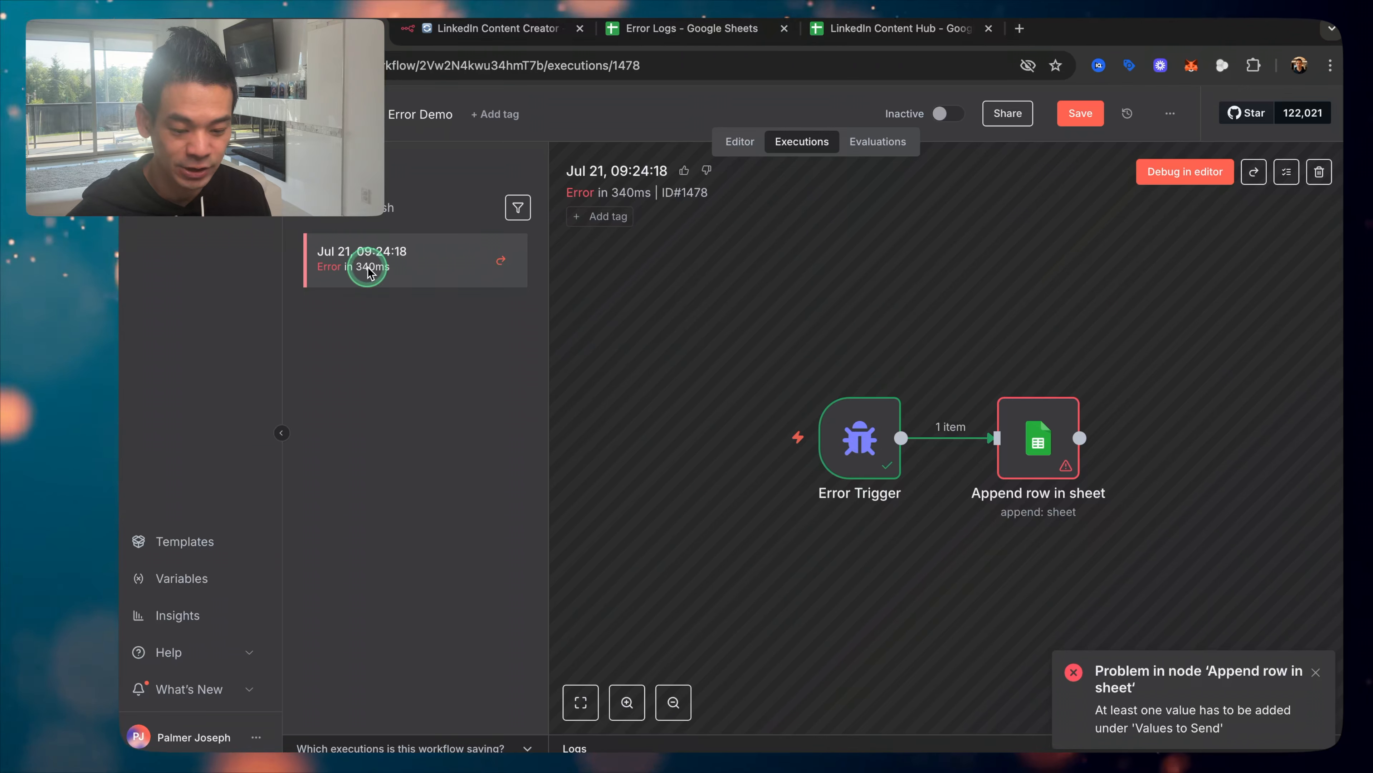
pyautogui.click(1183, 173)
# Step: Set the Google Sheets Date/Time column to {{ $now.format('yyyy-MM-dd hh:mma') }}, matching the sheet's format
pyautogui.click(744, 454)
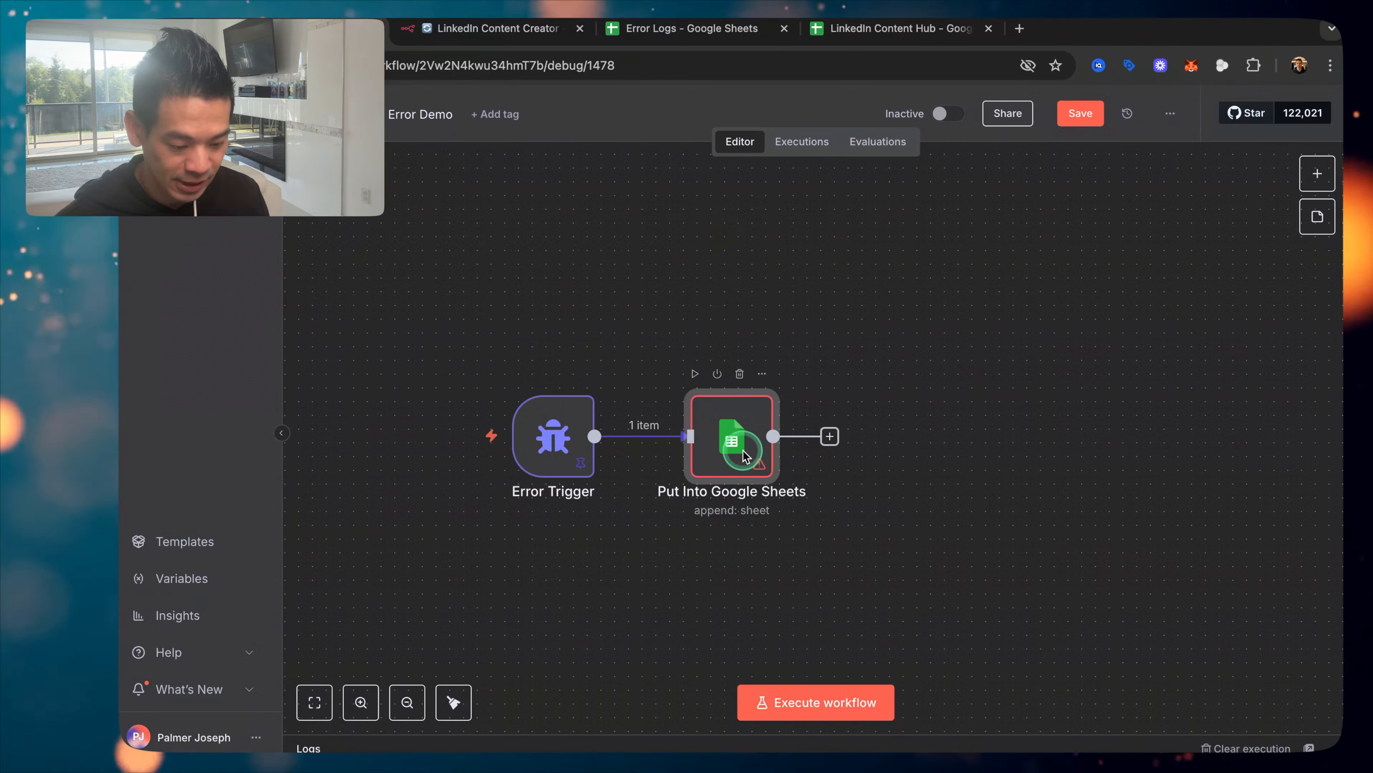
pyautogui.doubleClick(744, 453)
pyautogui.scroll(-5, 566, 438)
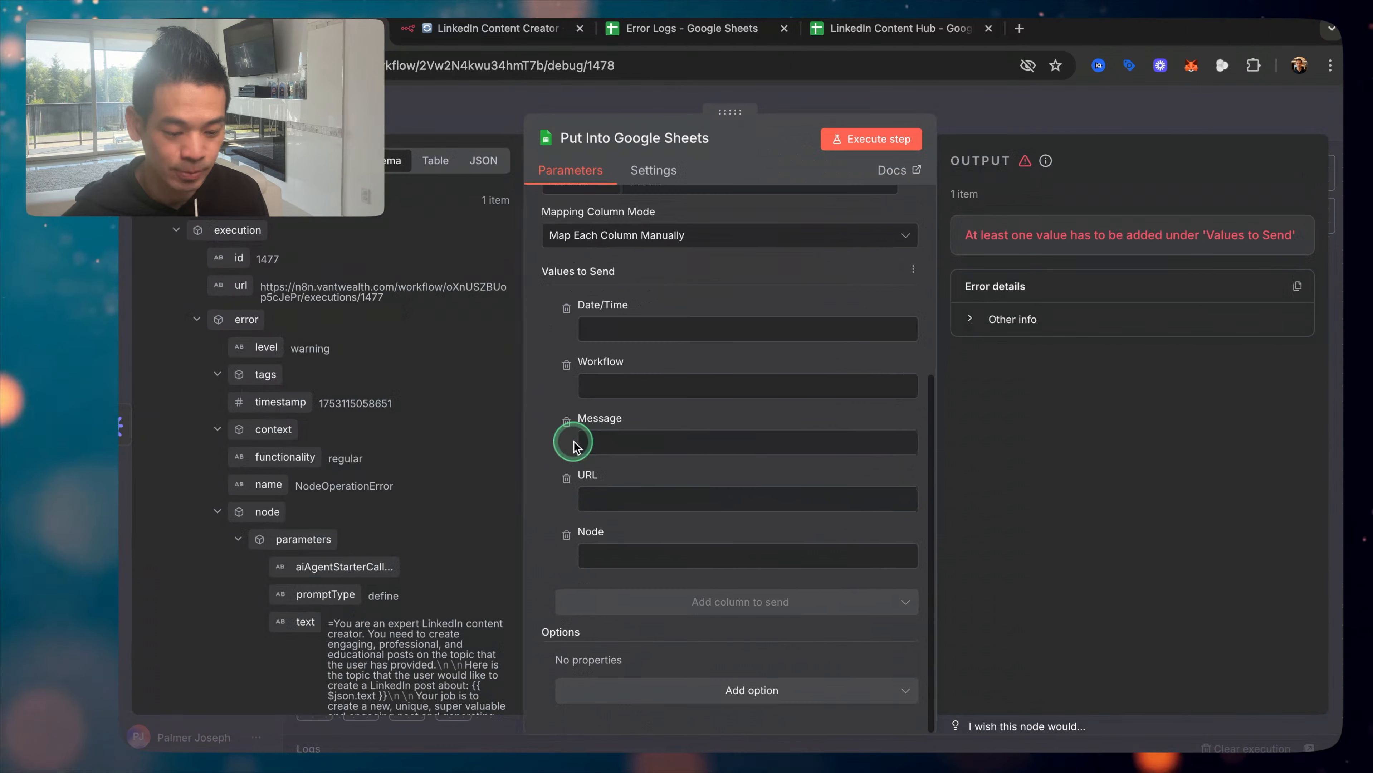
pyautogui.click(625, 333)
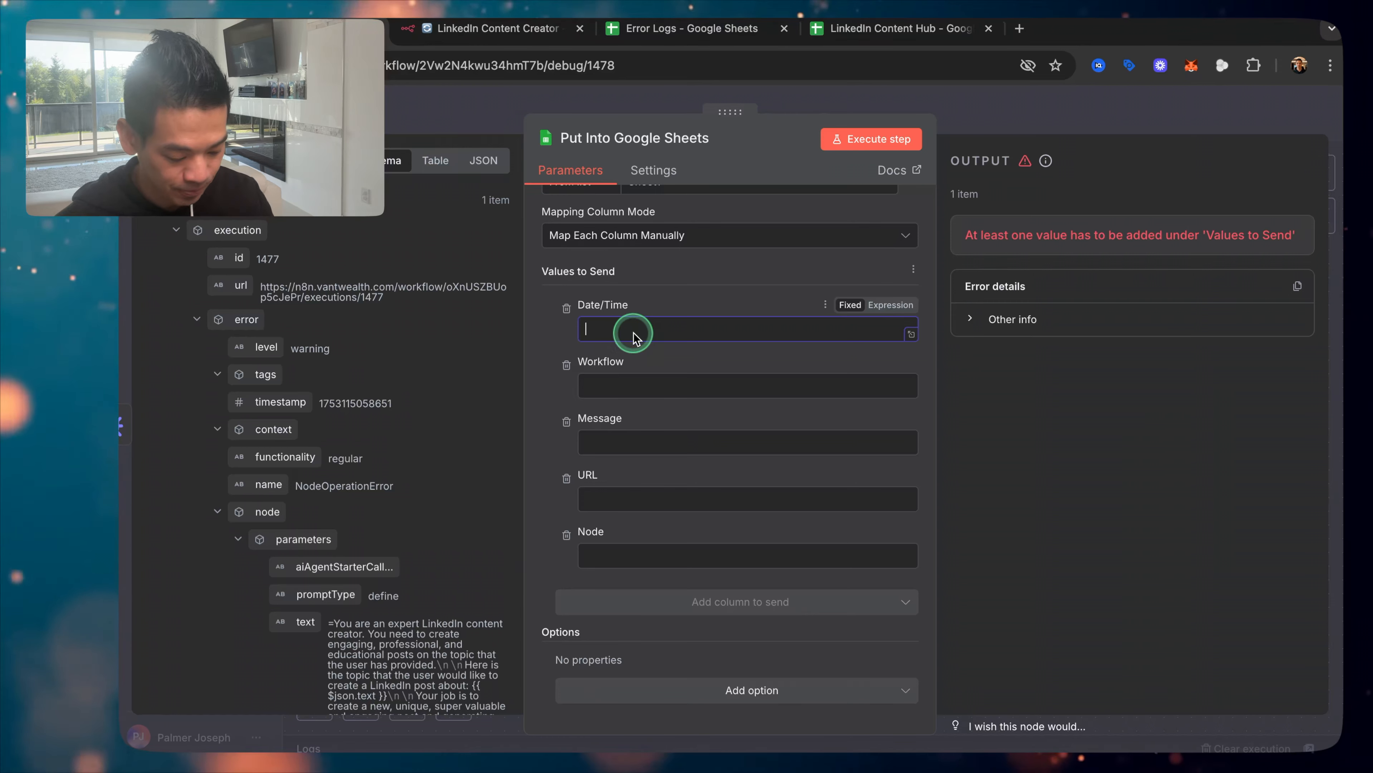
pyautogui.write('{{')
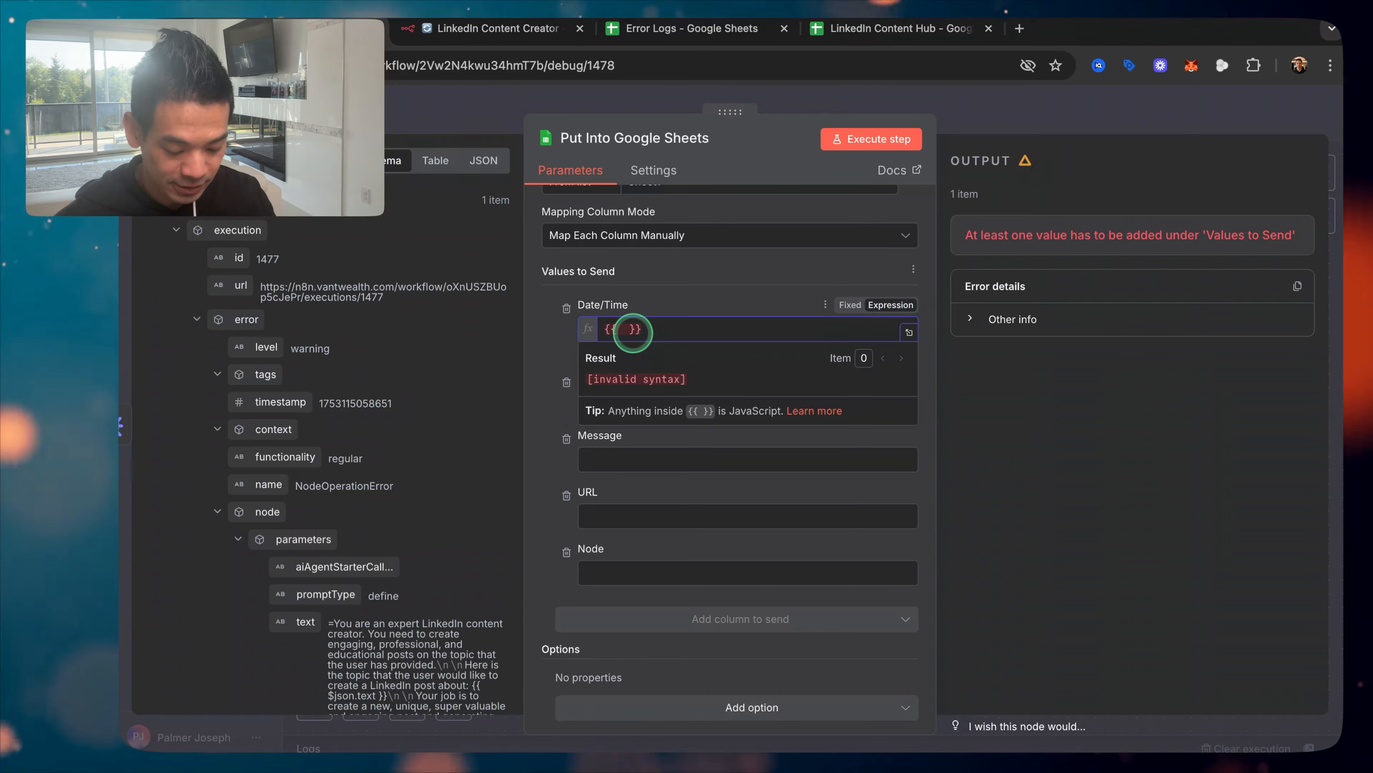
pyautogui.write('$n')
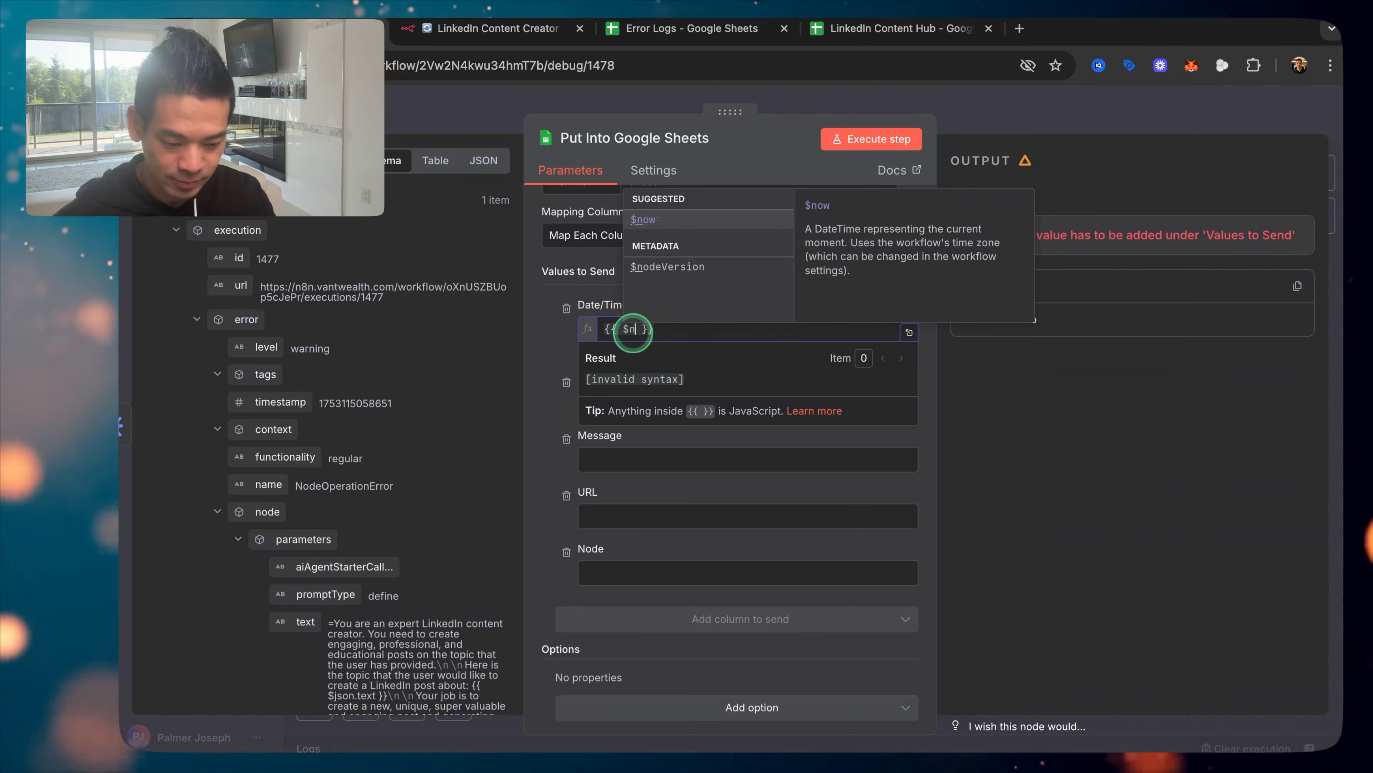
pyautogui.write('.')
pyautogui.press('BackSpace')
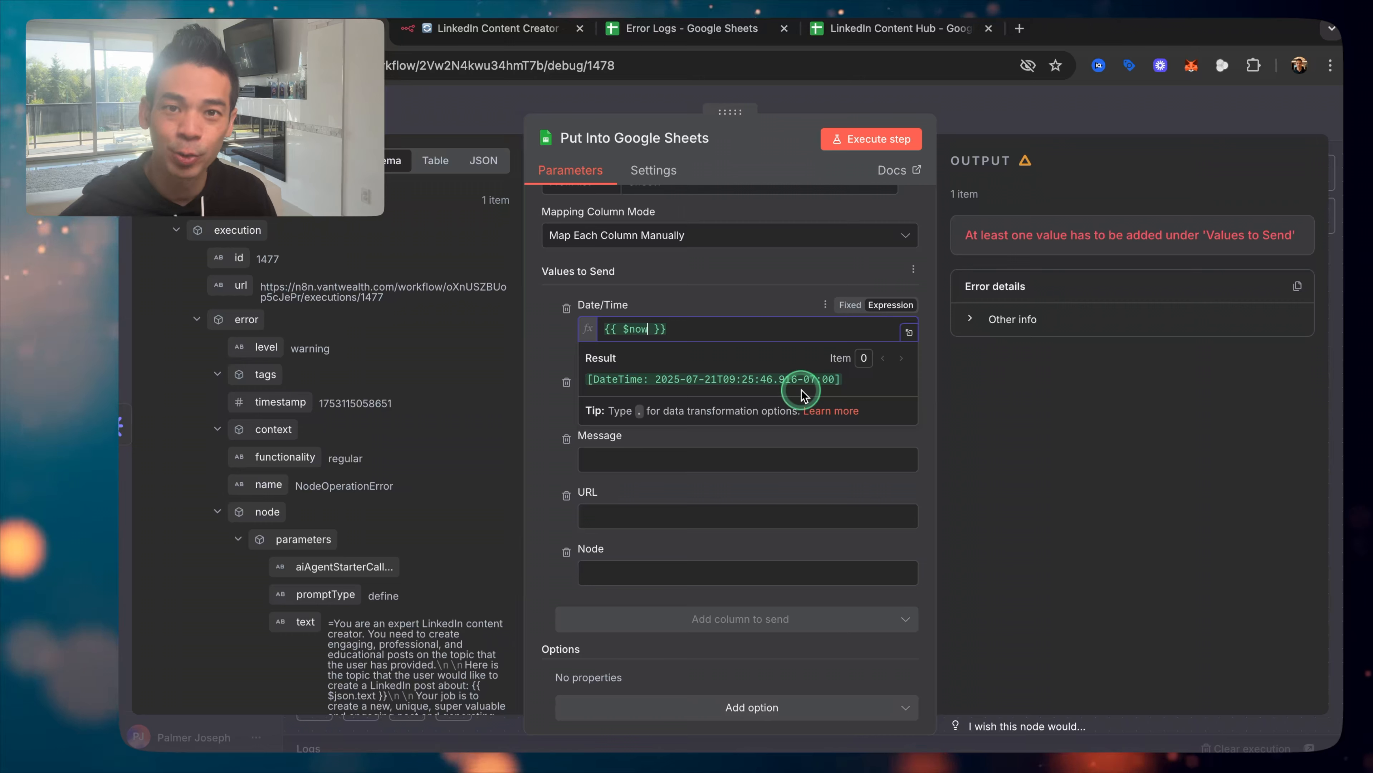
pyautogui.write('.format')
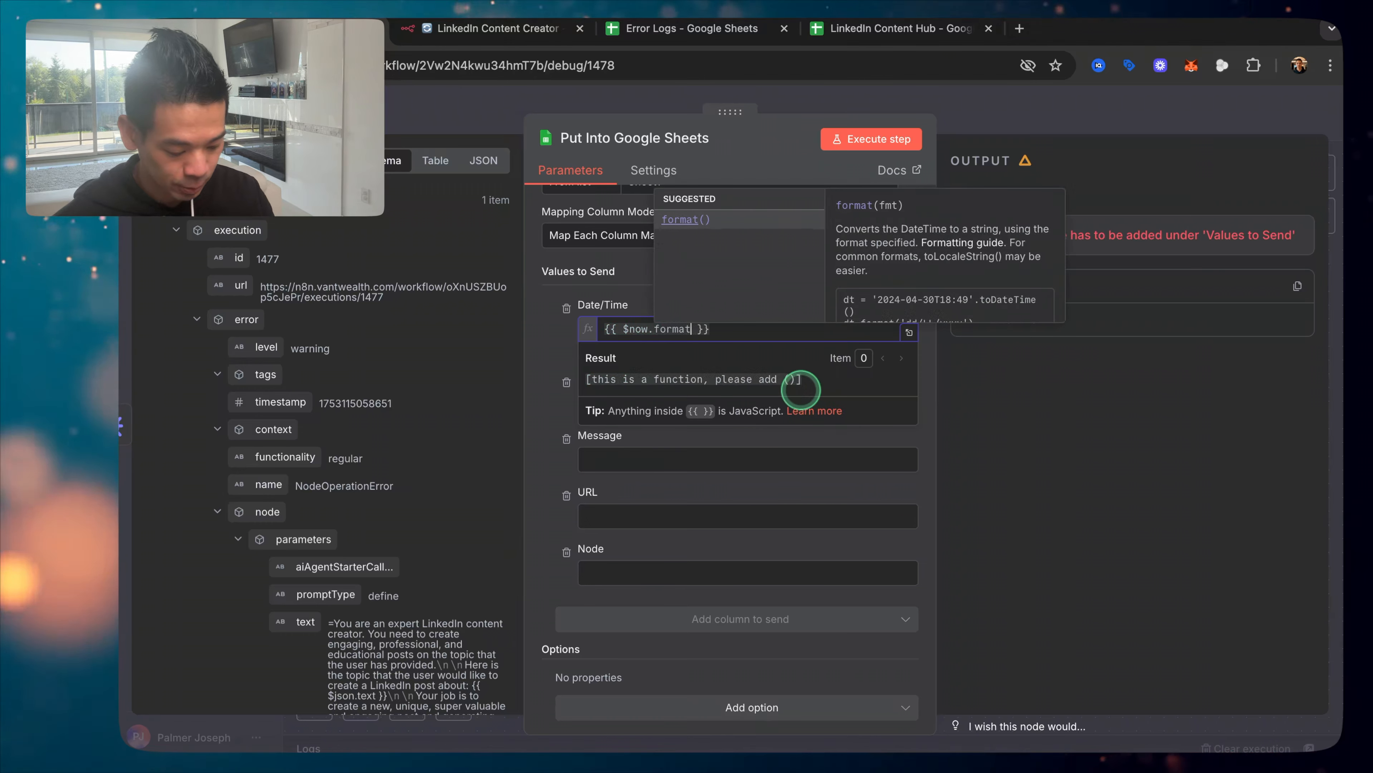
pyautogui.write("('")
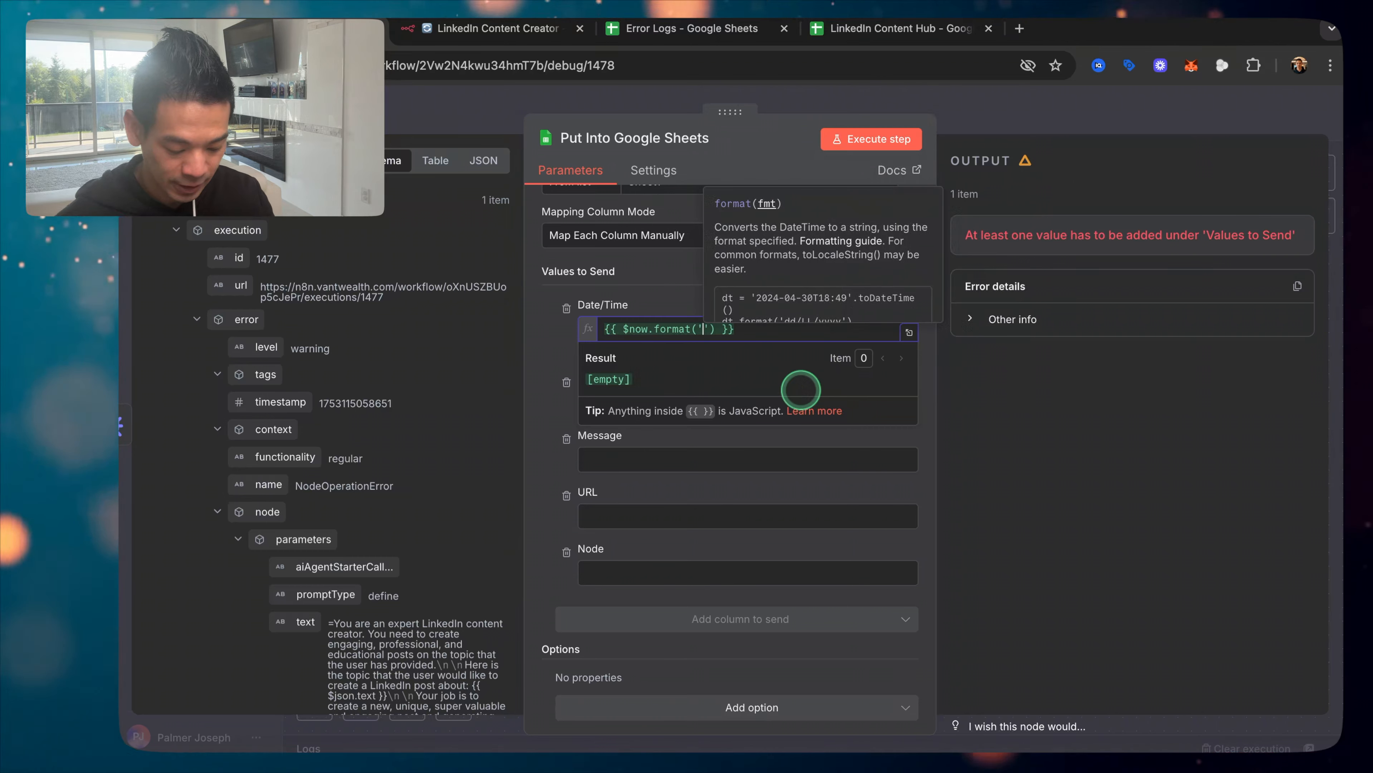
pyautogui.write('yyyy-MM-dd')
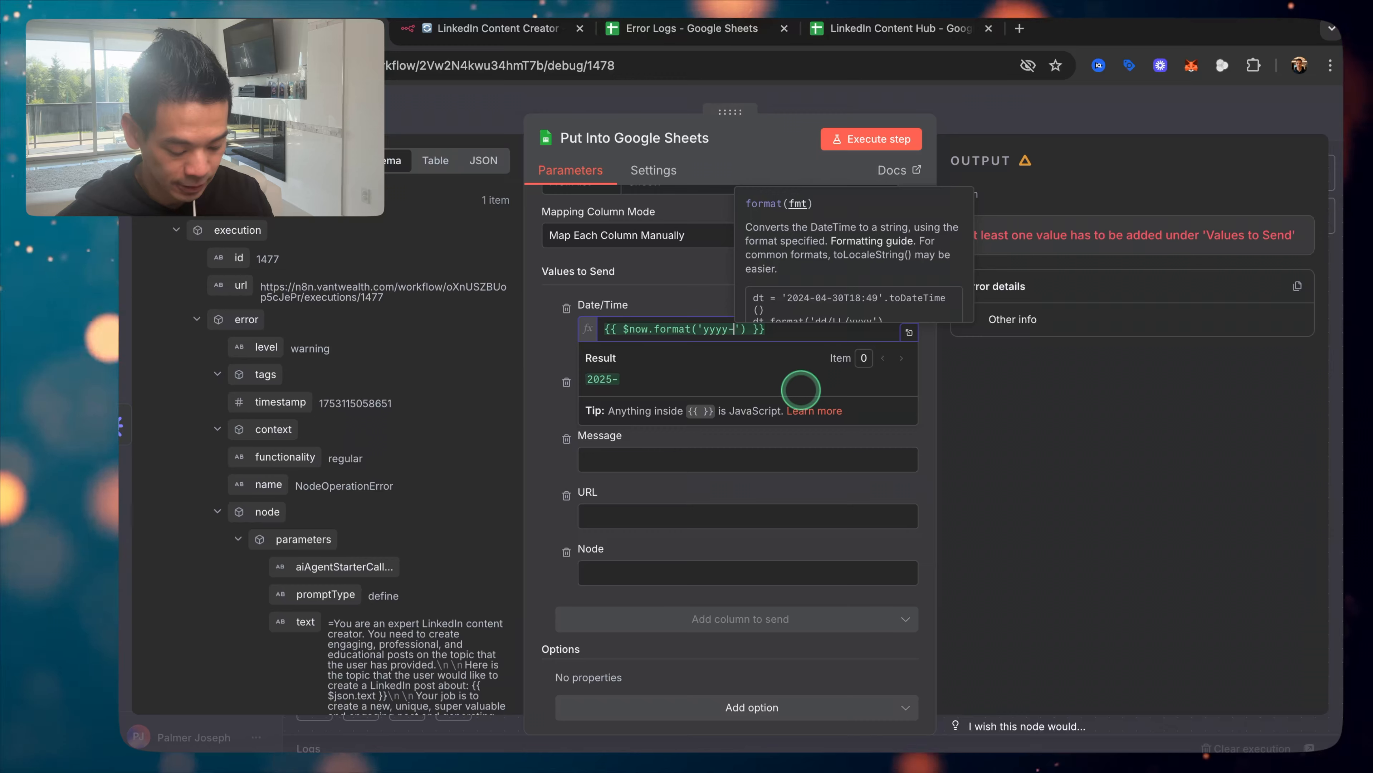
pyautogui.write(' hh:mma')
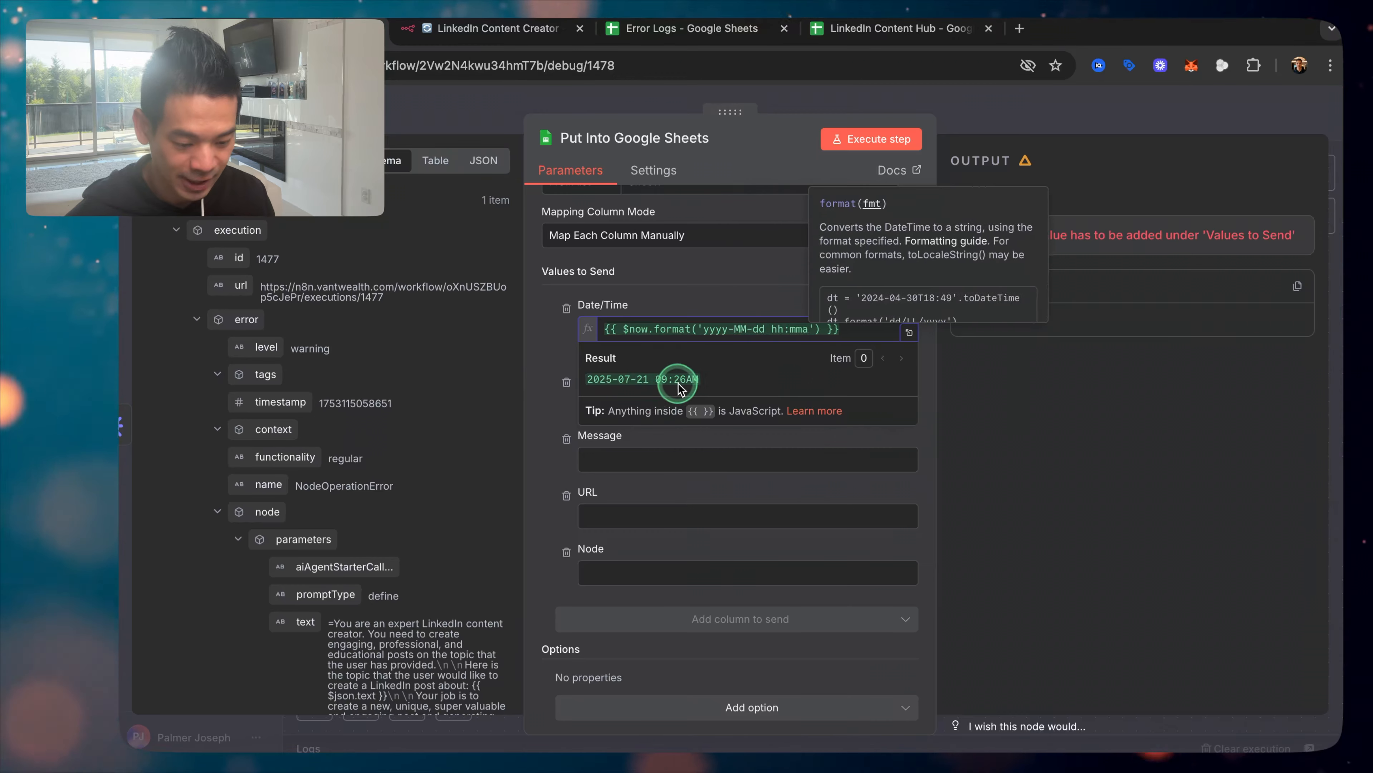
pyautogui.click(687, 33)
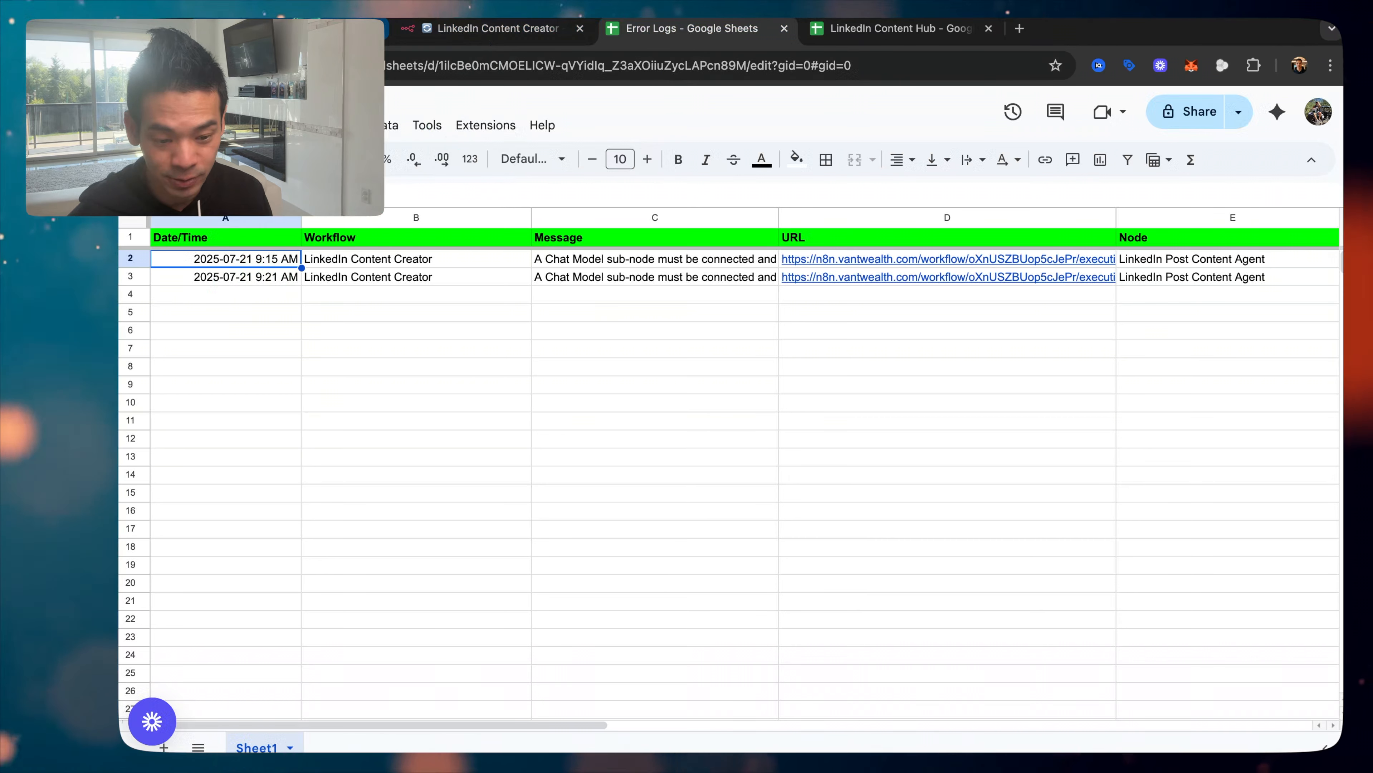
pyautogui.click(478, 32)
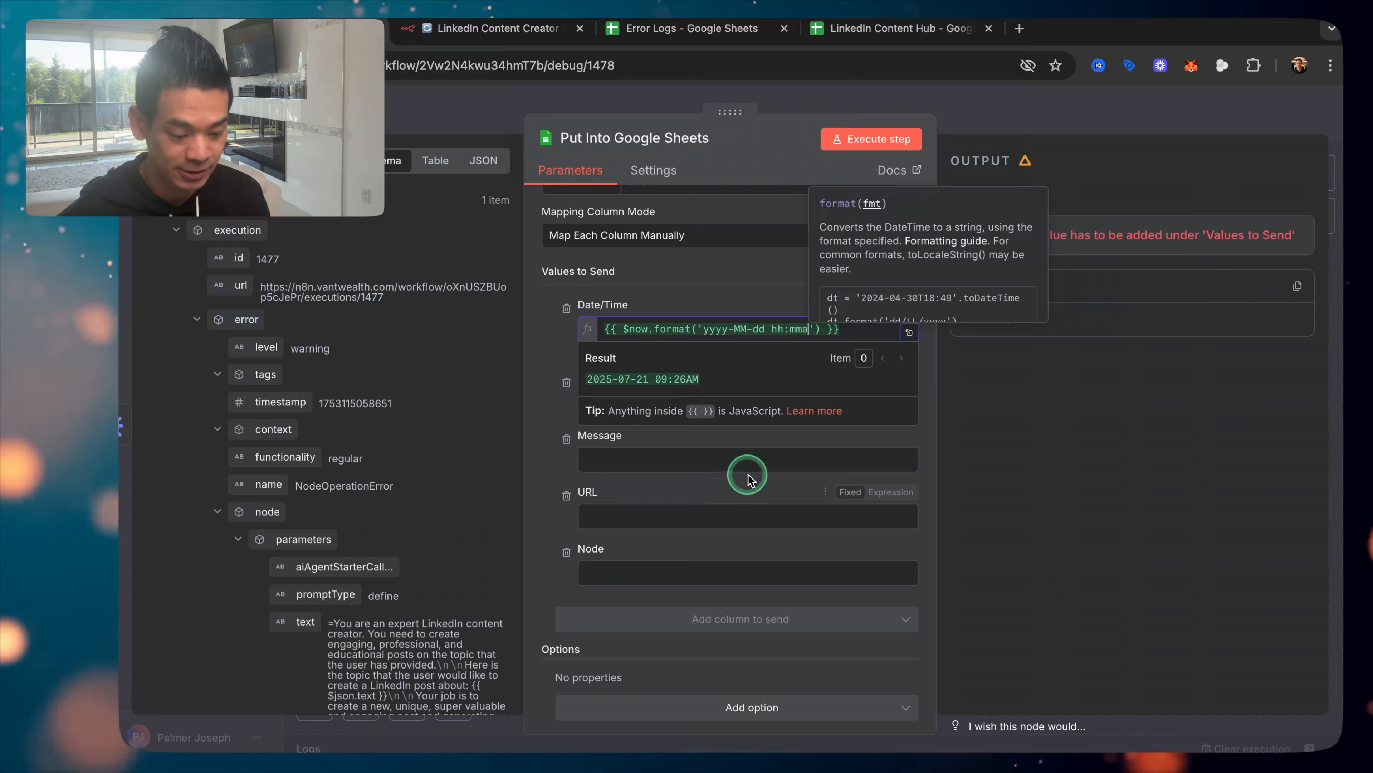
pyautogui.click(549, 440)
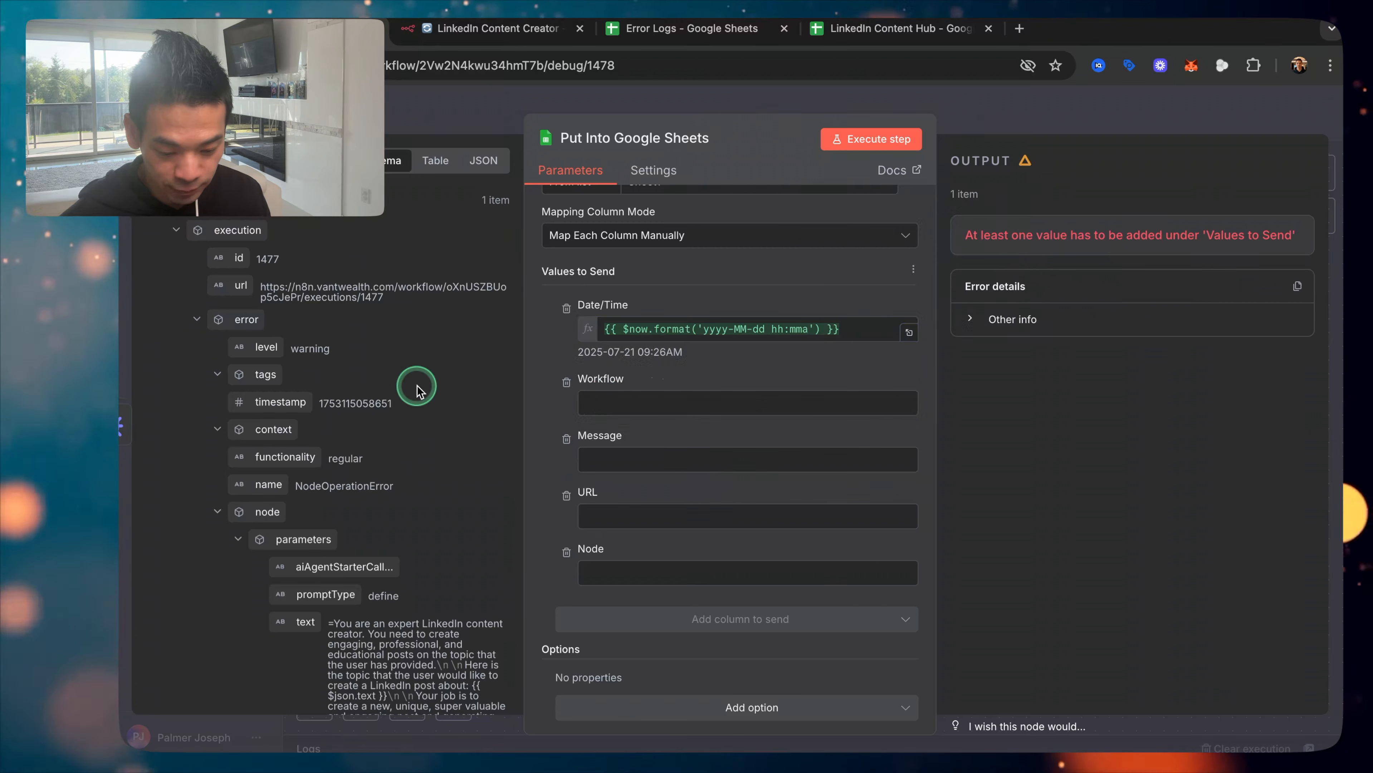
# Step: Map workflow.name into the Workflow column and execution.error.message into the Message column
pyautogui.scroll(-2, 417, 385)
pyautogui.scroll(1, 417, 385)
pyautogui.scroll(-5, 271, 264)
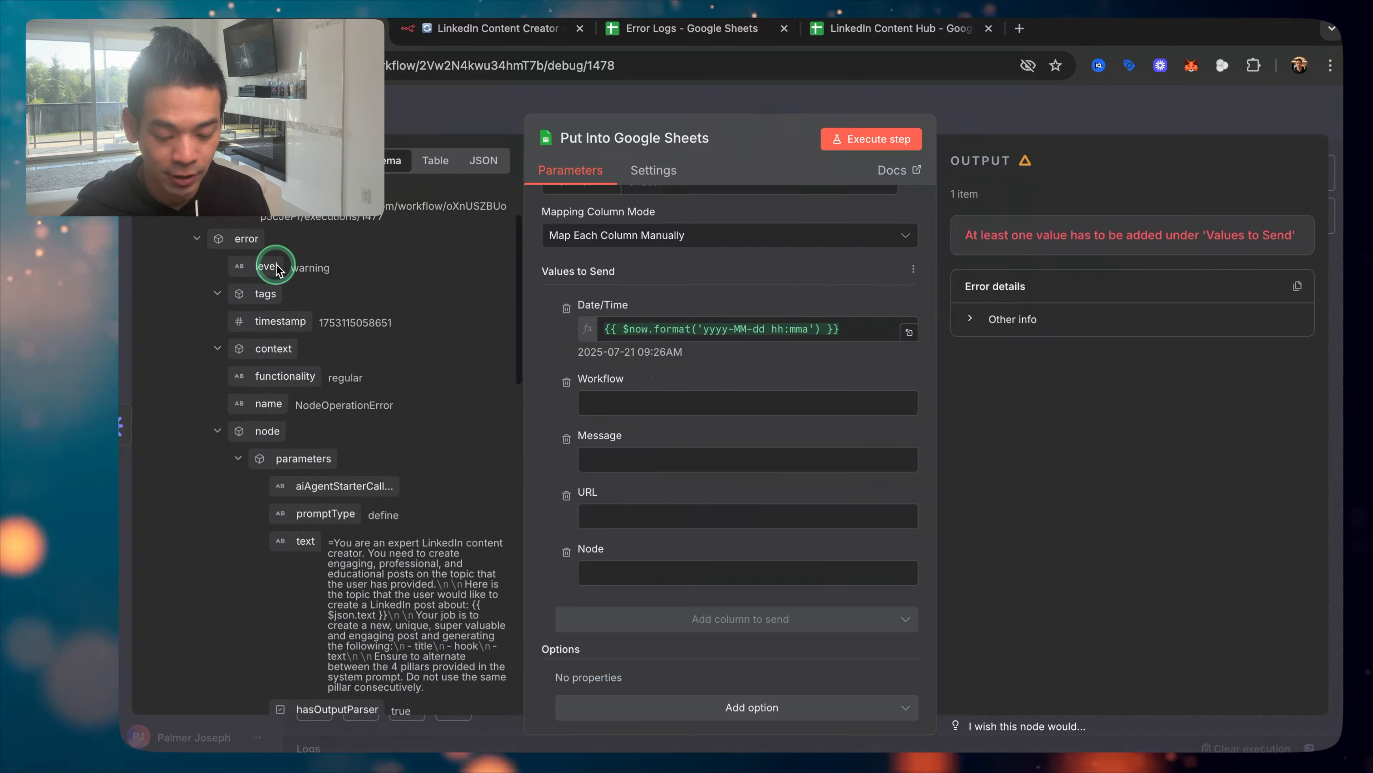
pyautogui.scroll(-12, 276, 264)
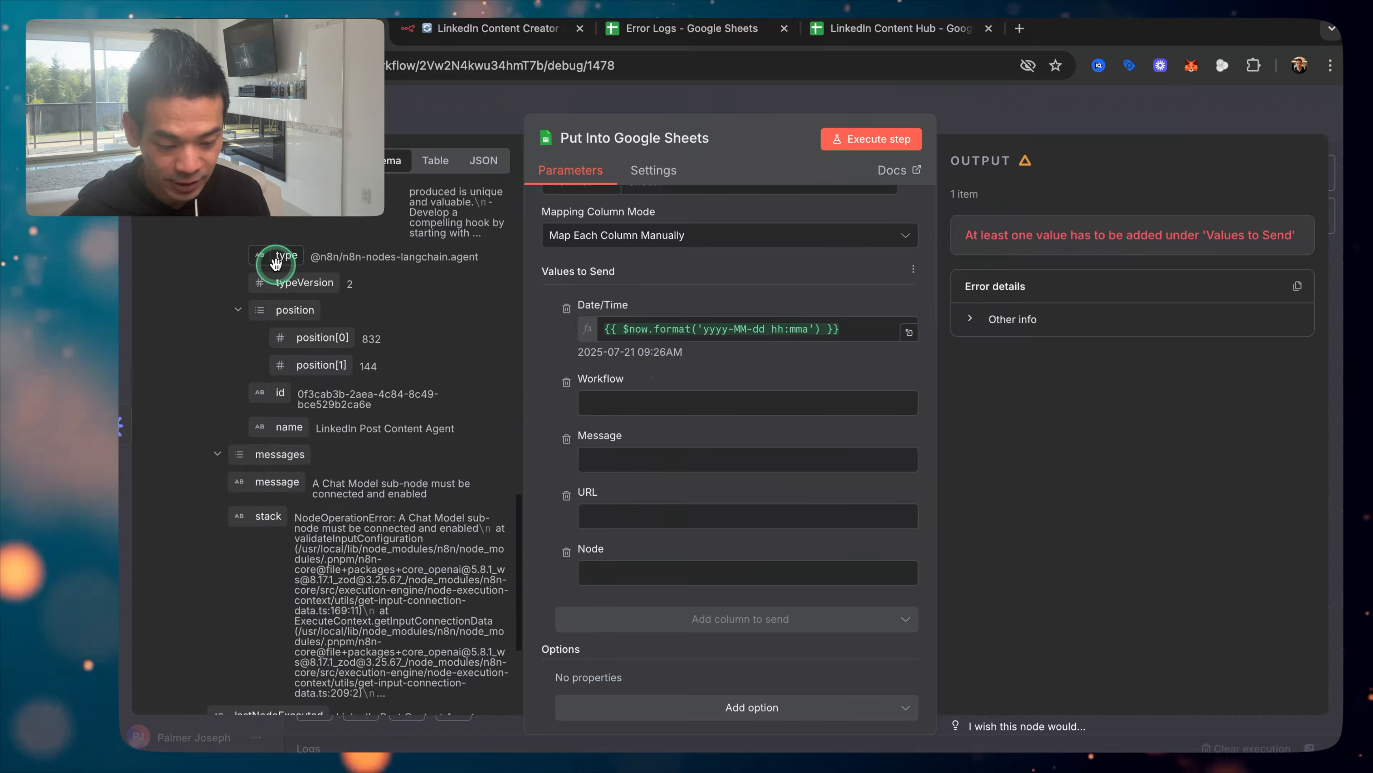
pyautogui.scroll(-2, 277, 404)
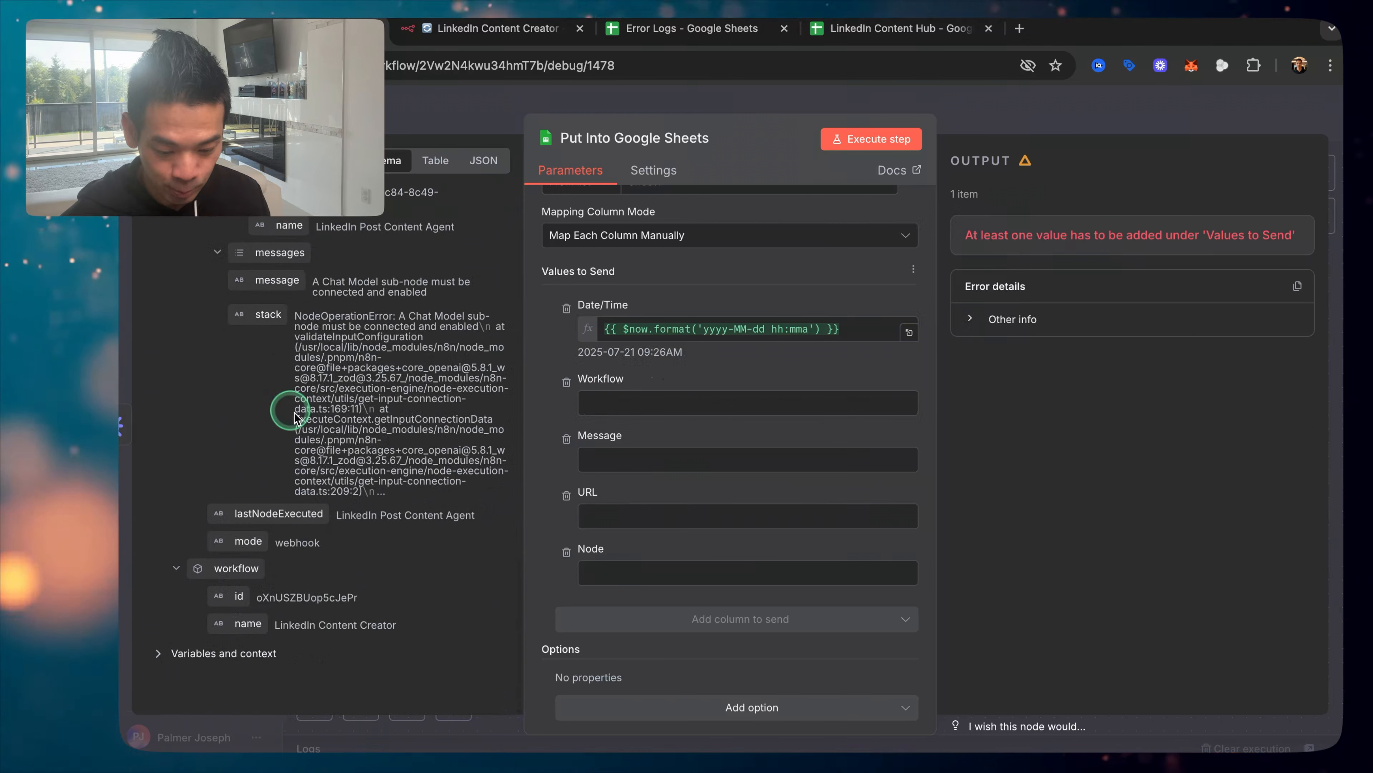
pyautogui.moveTo(244, 625); pyautogui.dragTo(681, 403)
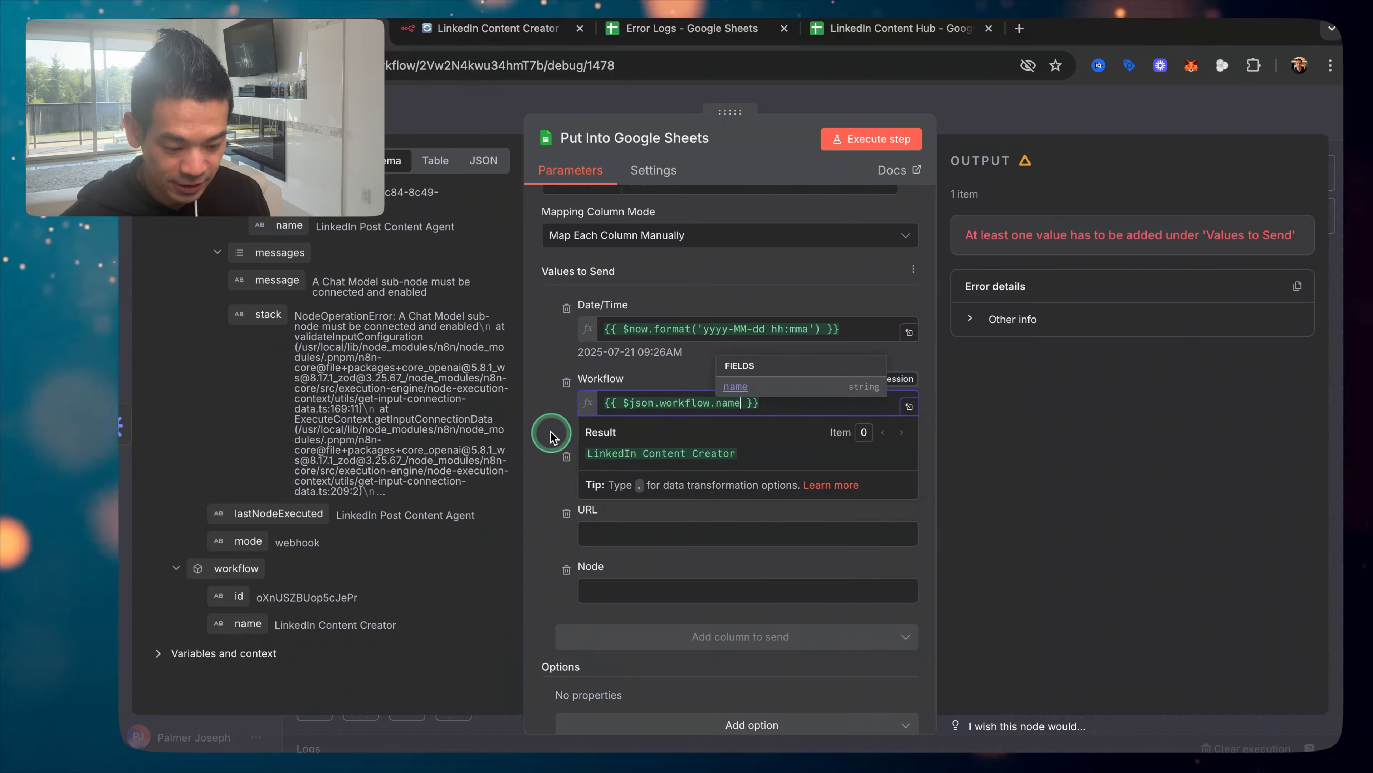
pyautogui.click(539, 423)
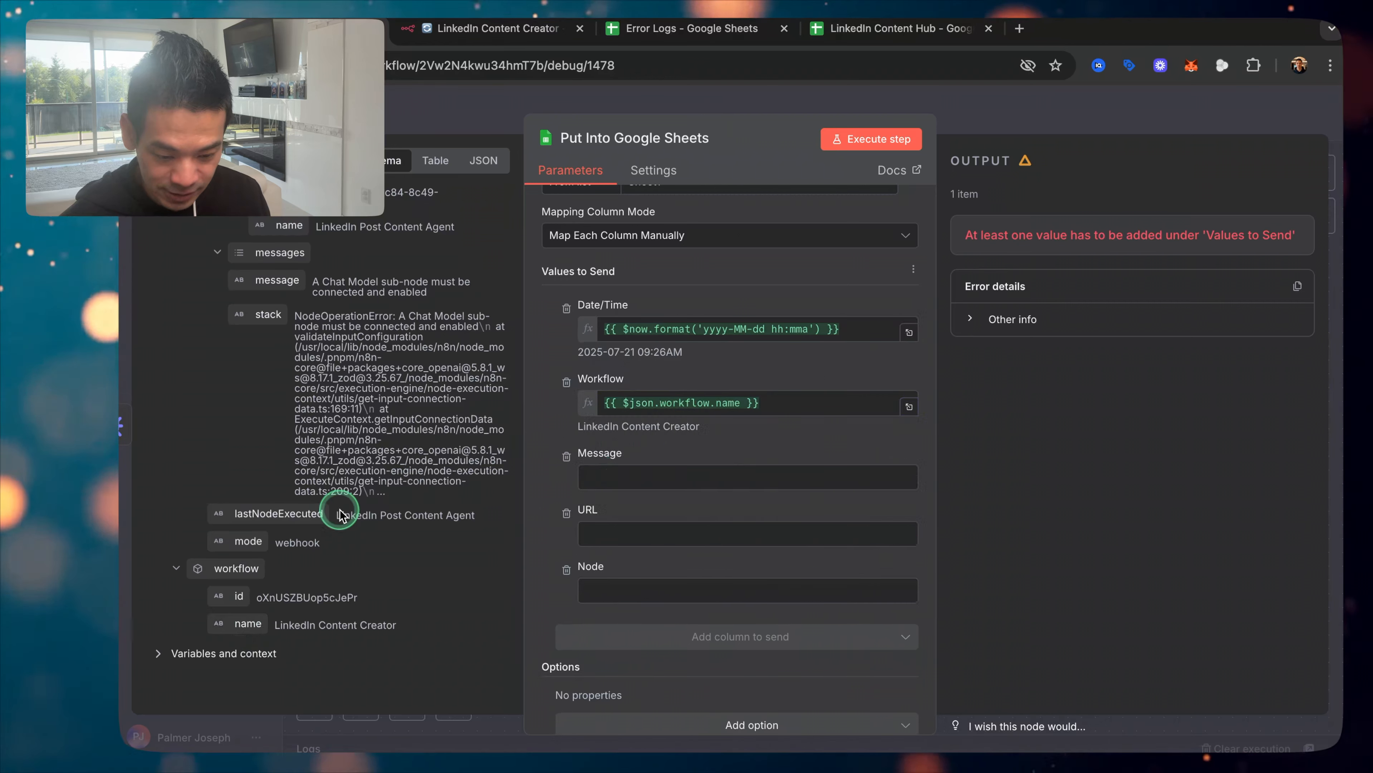
pyautogui.scroll(11, 340, 514)
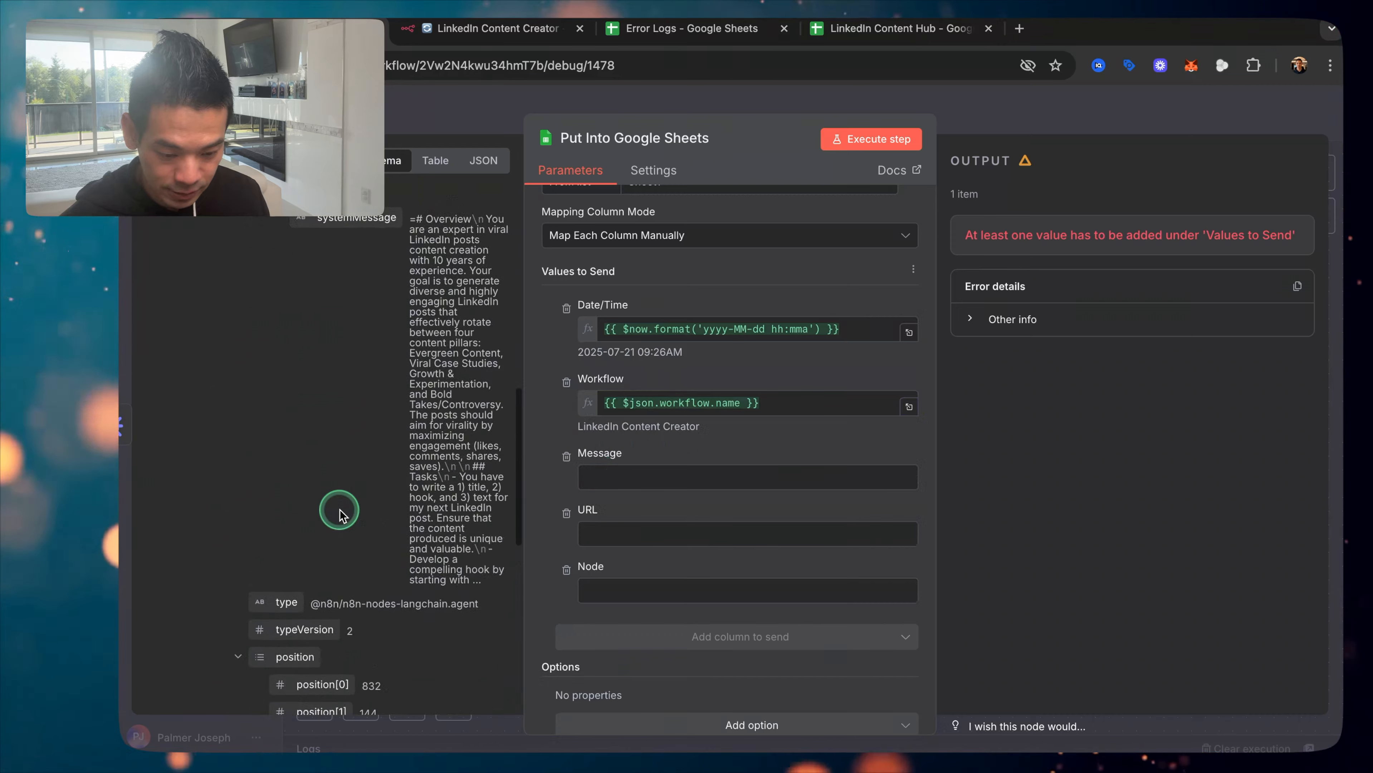
pyautogui.scroll(8, 340, 514)
pyautogui.scroll(-15, 411, 477)
pyautogui.moveTo(268, 381); pyautogui.dragTo(598, 478)
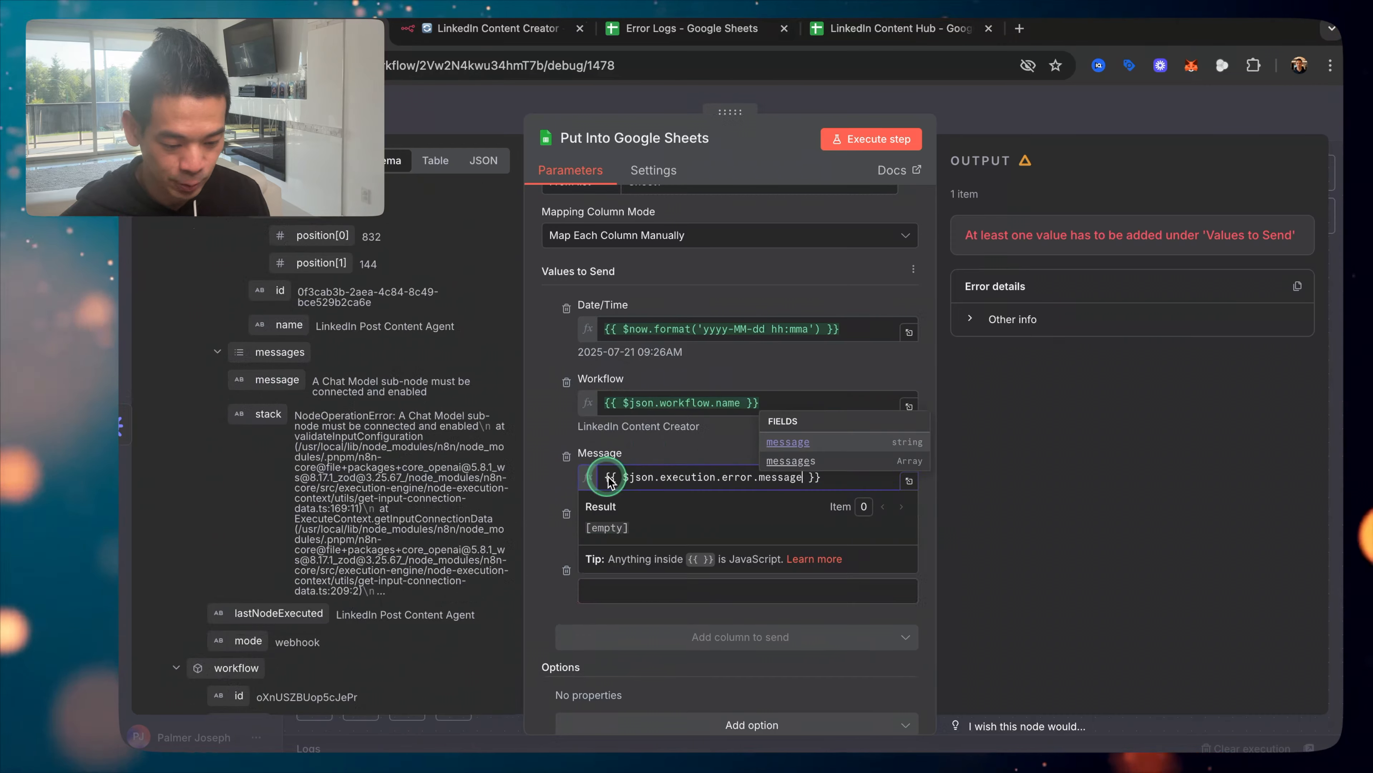
pyautogui.click(545, 464)
# Step: Map execution.url into the URL column and workflow.name into the Node column
pyautogui.scroll(10, 324, 373)
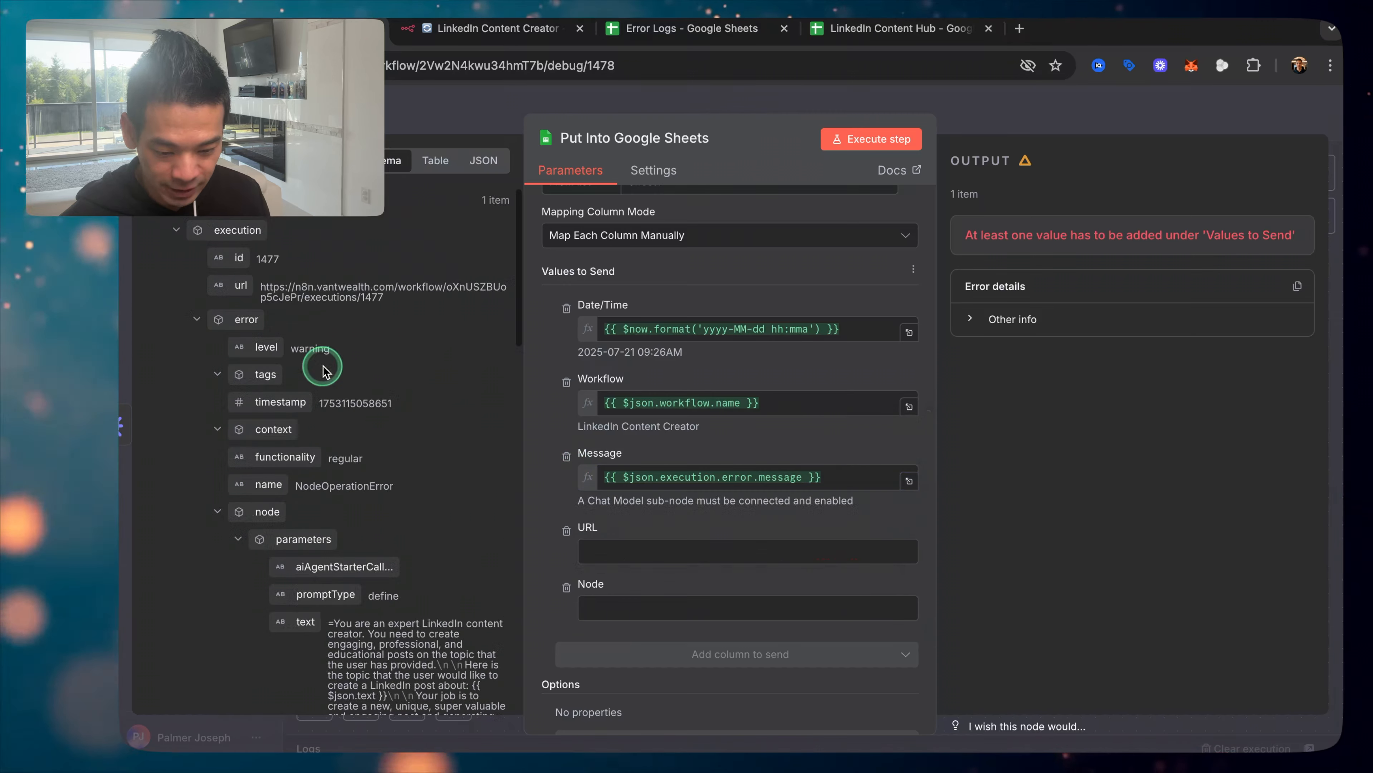
pyautogui.moveTo(227, 290); pyautogui.dragTo(625, 552)
pyautogui.click(543, 485)
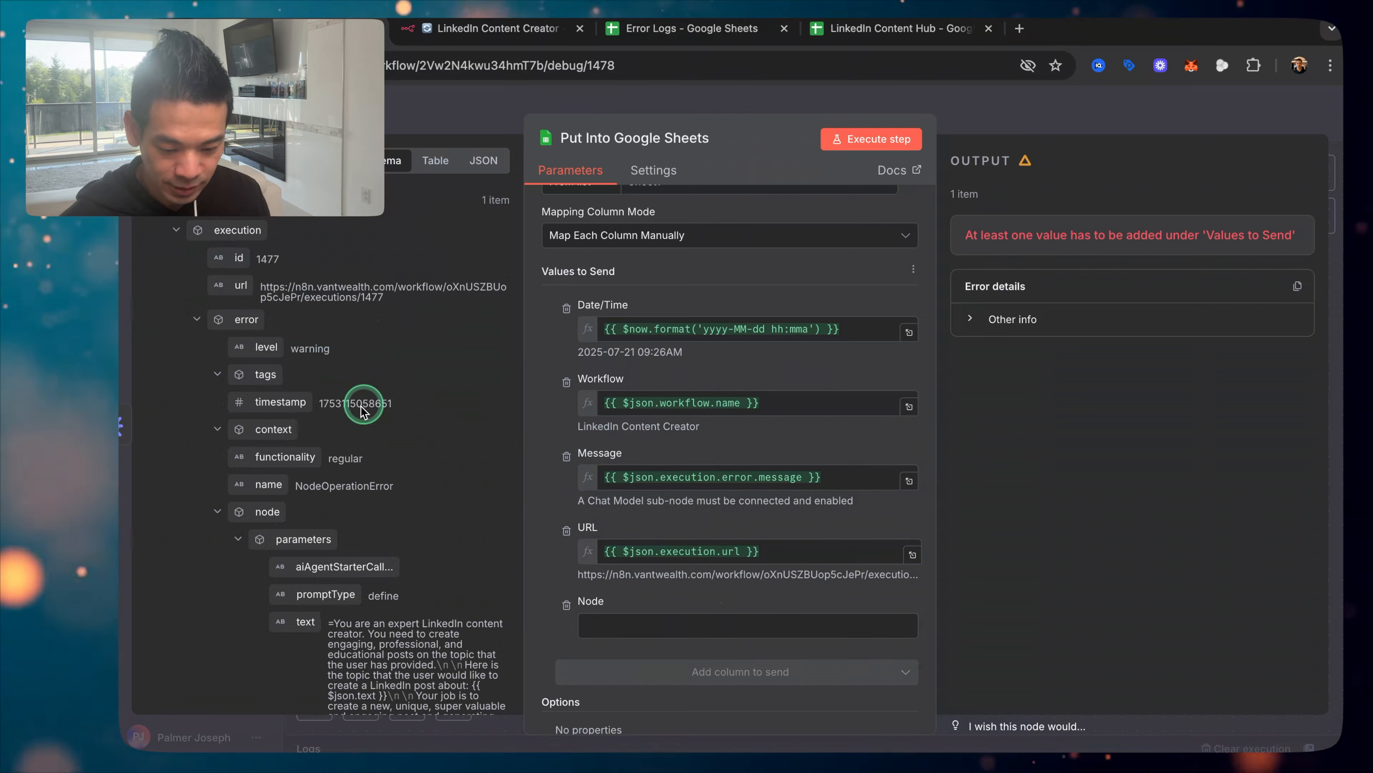
pyautogui.scroll(-15, 381, 443)
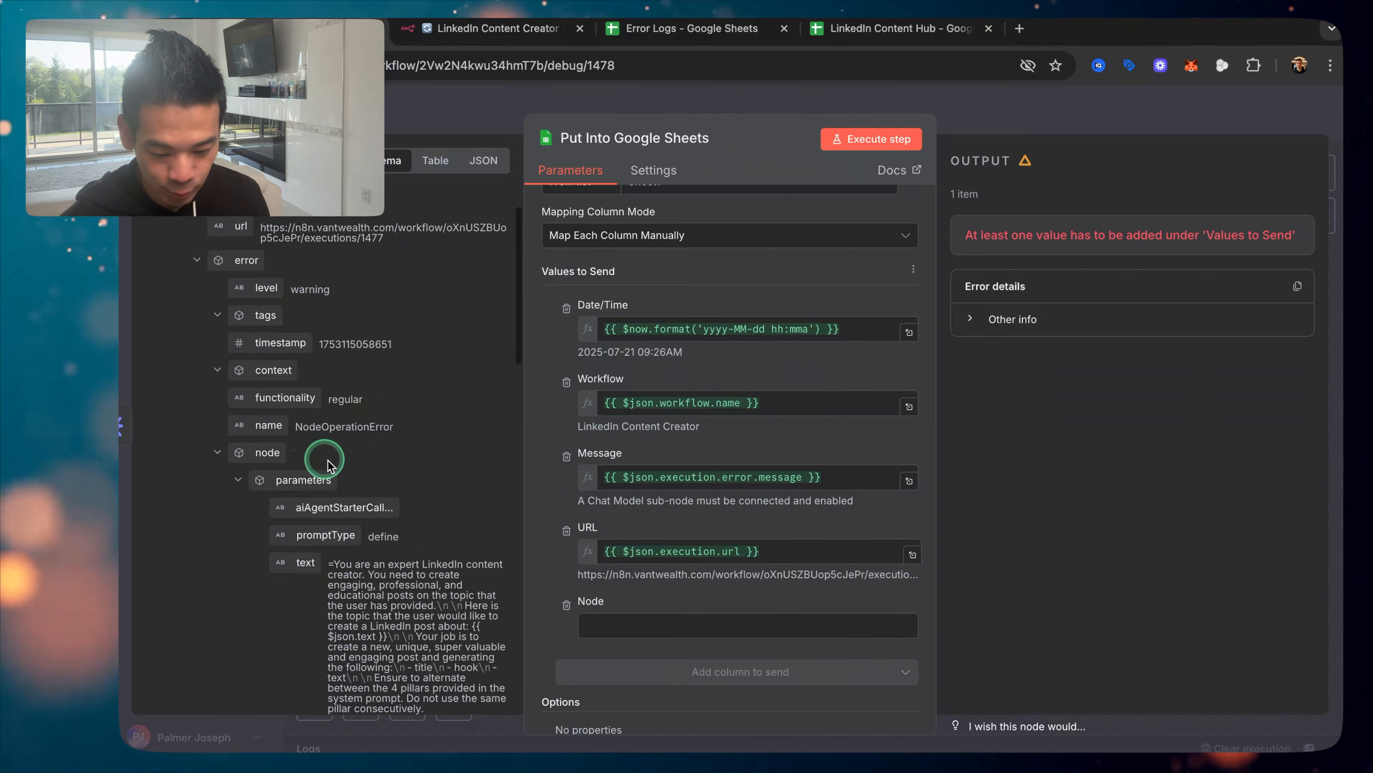
pyautogui.scroll(-15, 335, 463)
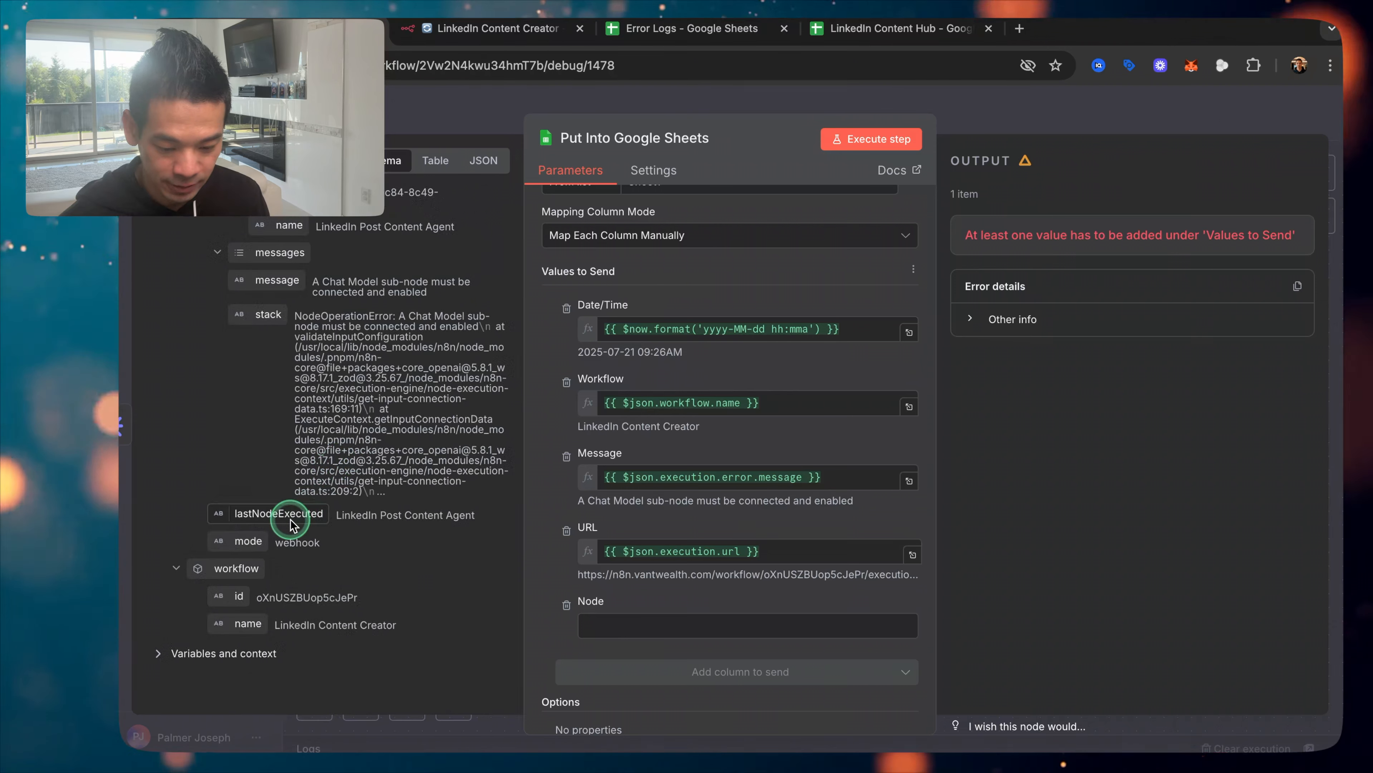
pyautogui.scroll(8, 337, 455)
pyautogui.scroll(-10, 349, 453)
pyautogui.moveTo(238, 534); pyautogui.dragTo(600, 627)
pyautogui.click(541, 565)
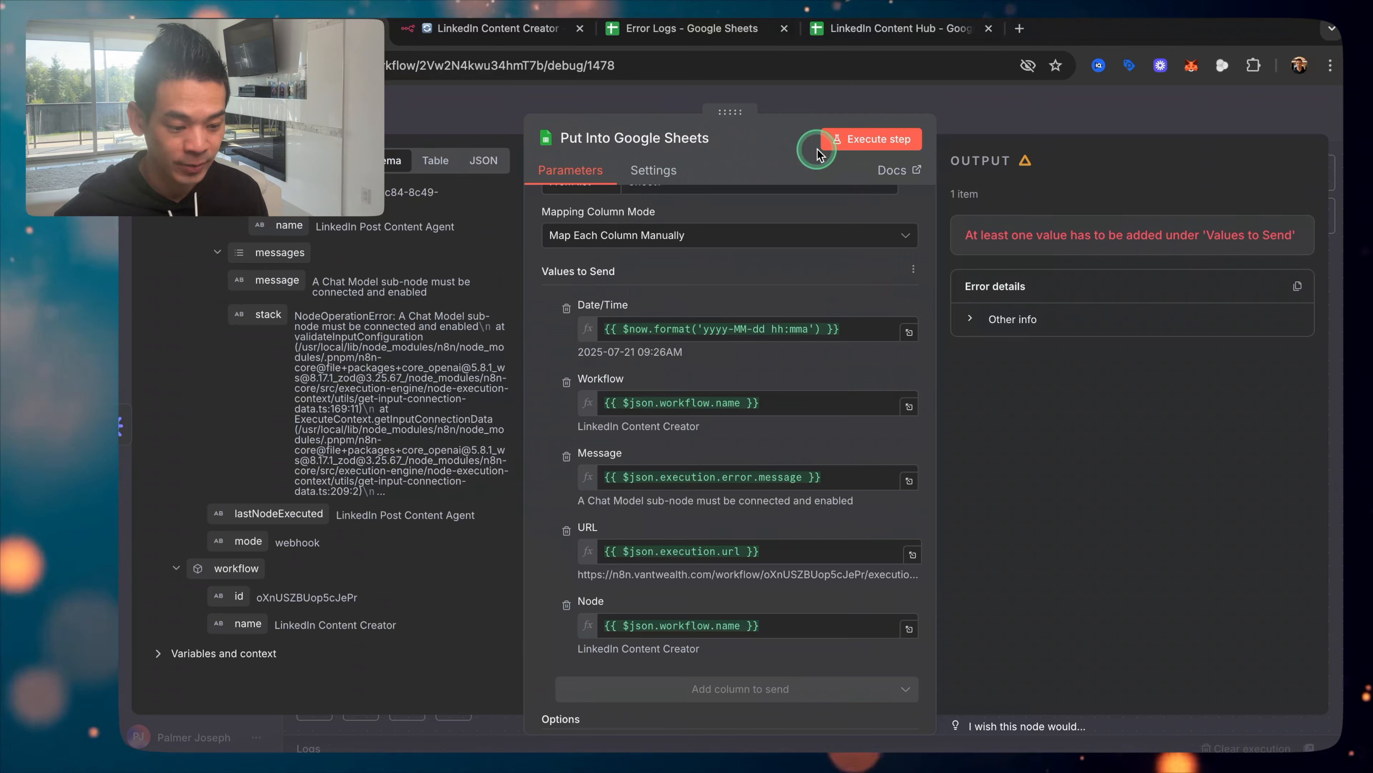
# Step: Test-run the Google Sheets step and check the newly logged row in Error Logs
pyautogui.click(862, 144)
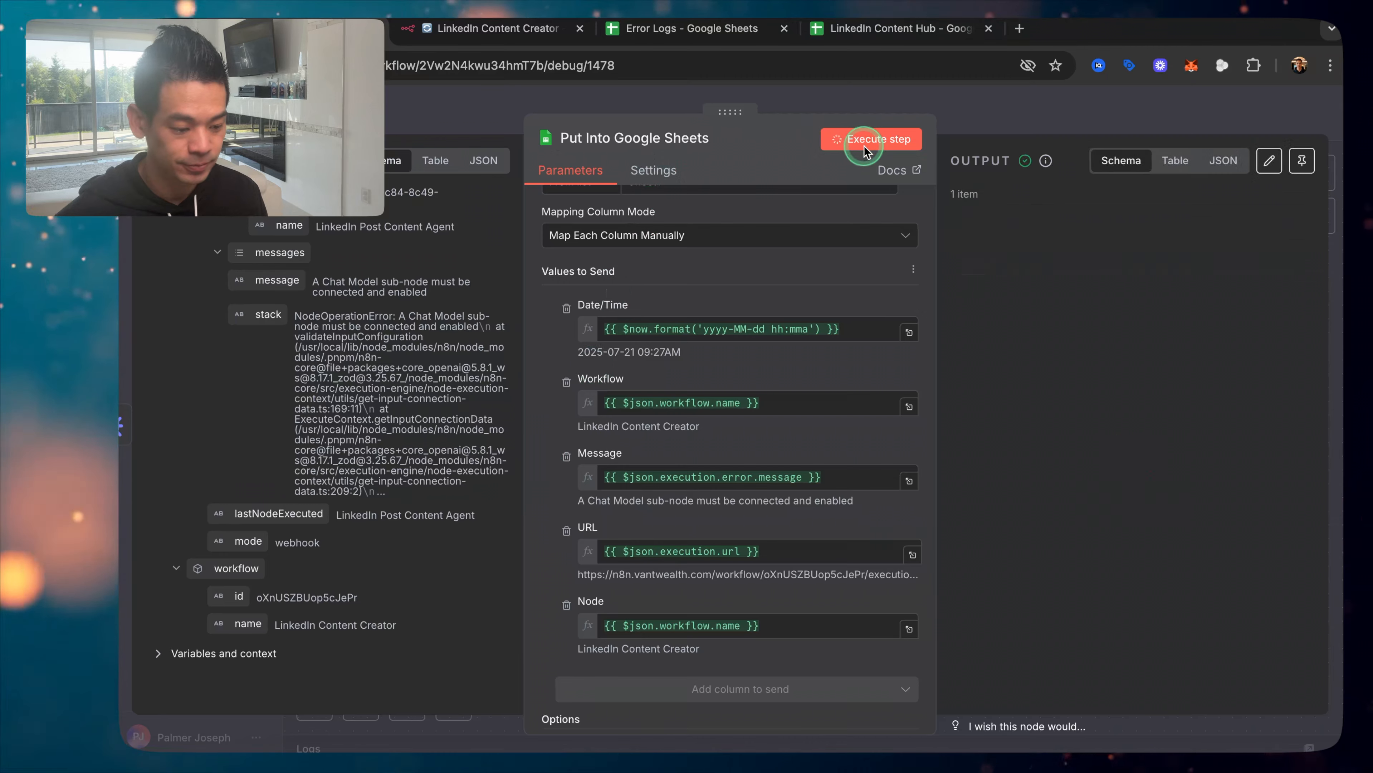
pyautogui.click(926, 101)
pyautogui.click(676, 34)
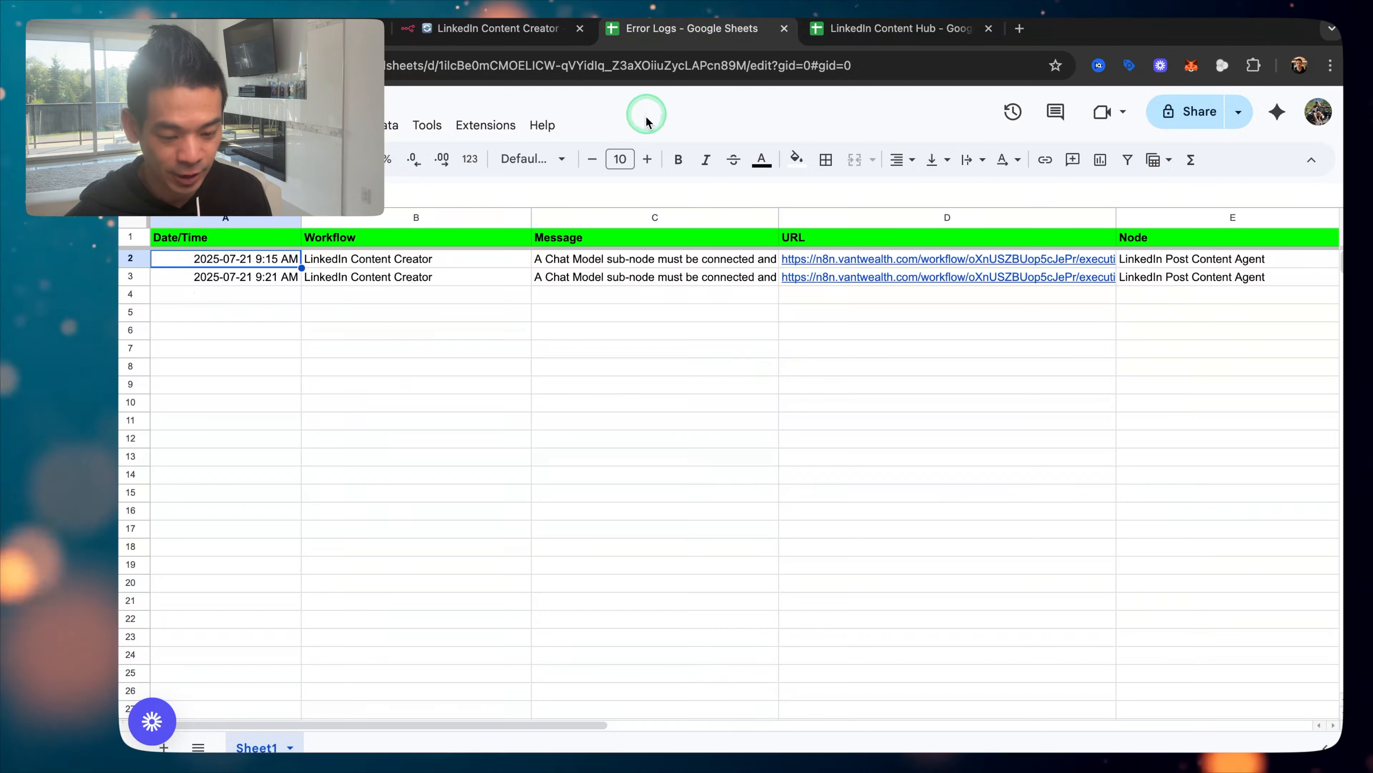
pyautogui.click(227, 282)
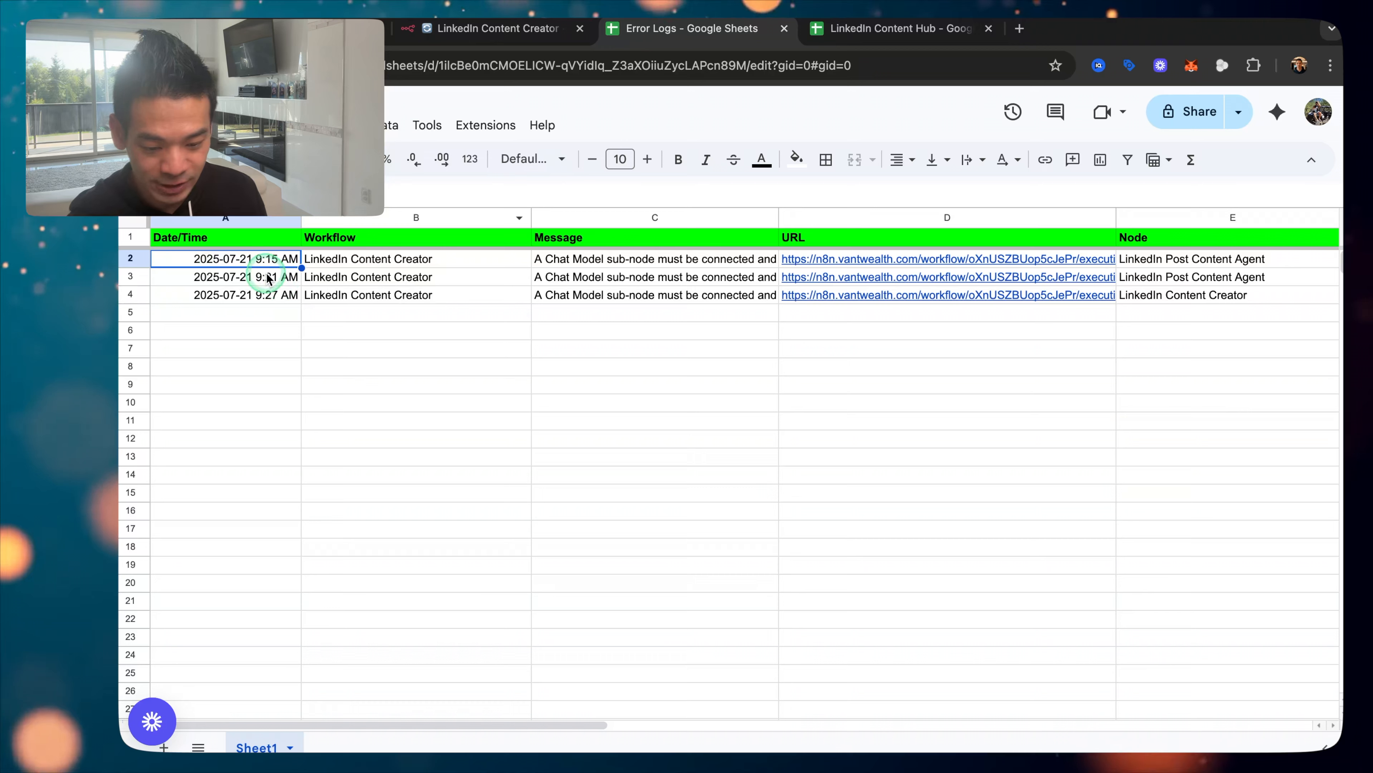
# Step: Delete older rows 2–3 so only the 9:27 AM LinkedIn Content Creator entry remains
pyautogui.moveTo(142, 278); pyautogui.dragTo(134, 261)
pyautogui.rightClick(134, 261)
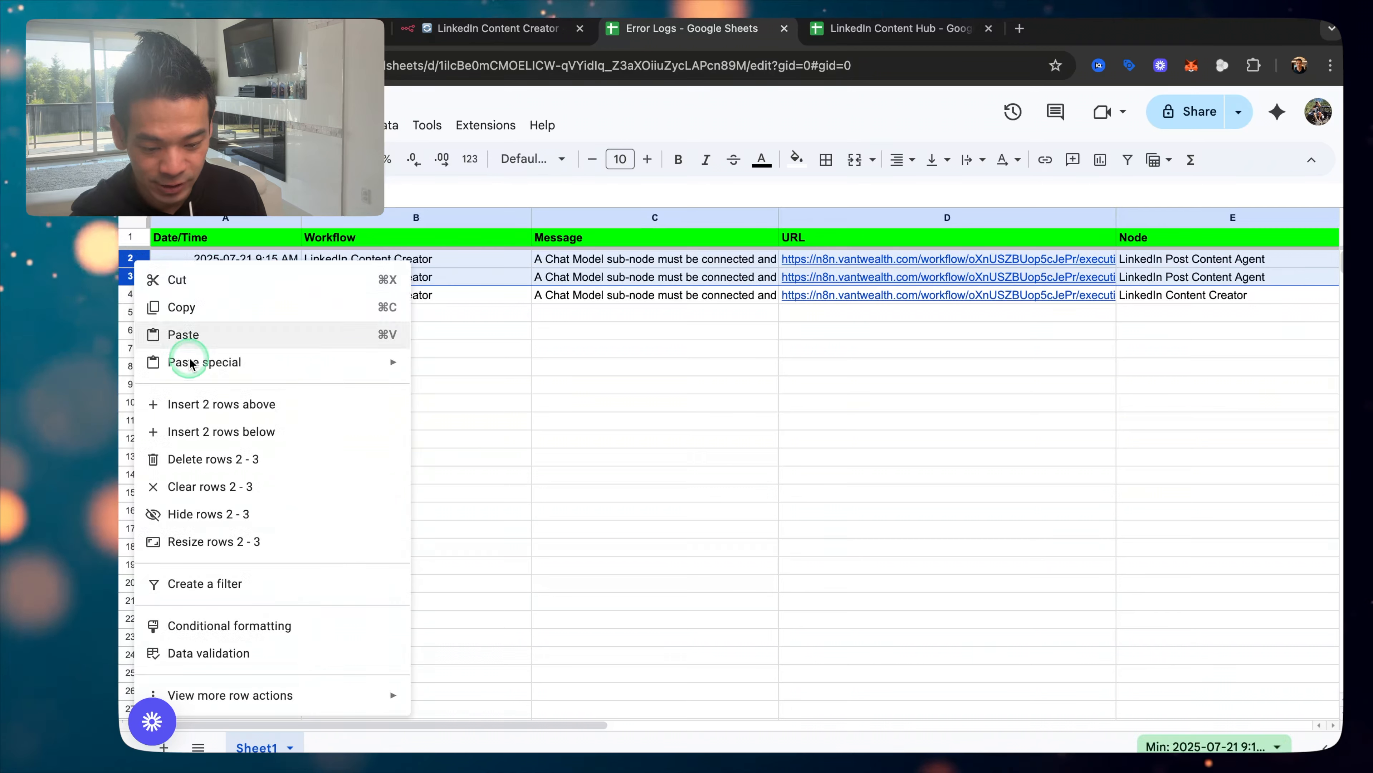
pyautogui.click(210, 460)
pyautogui.click(398, 420)
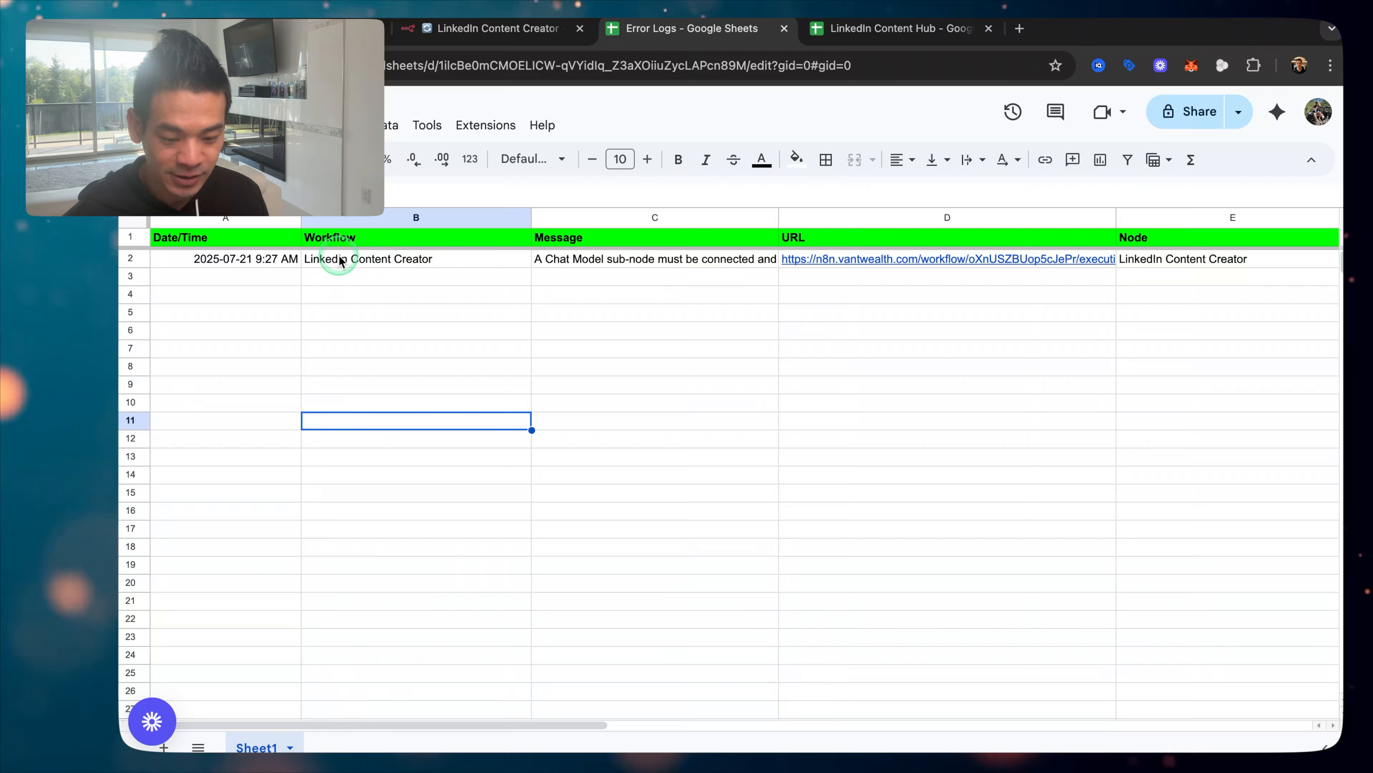
pyautogui.click(511, 28)
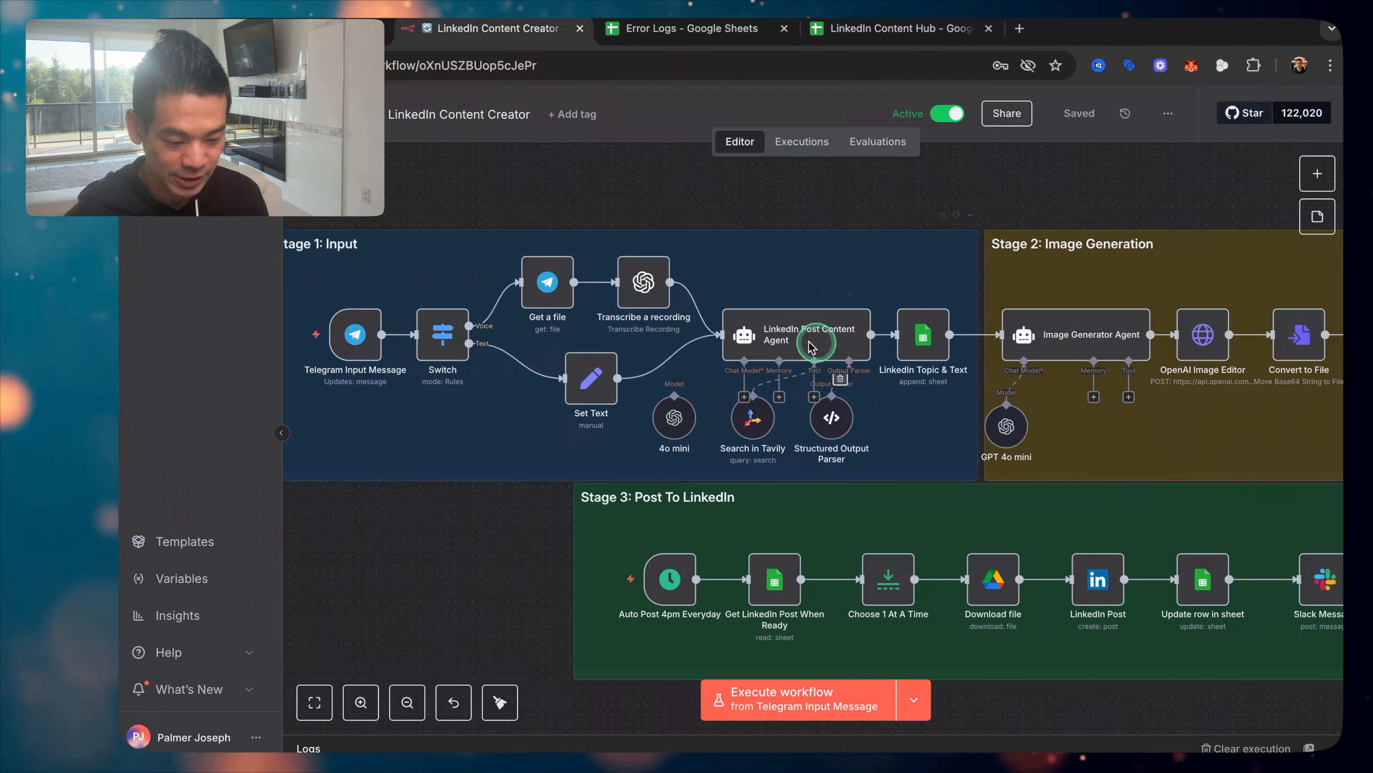
# Step: Open the execution URL from cell D2 in a new tab, review the failed run, then close it
pyautogui.click(331, 29)
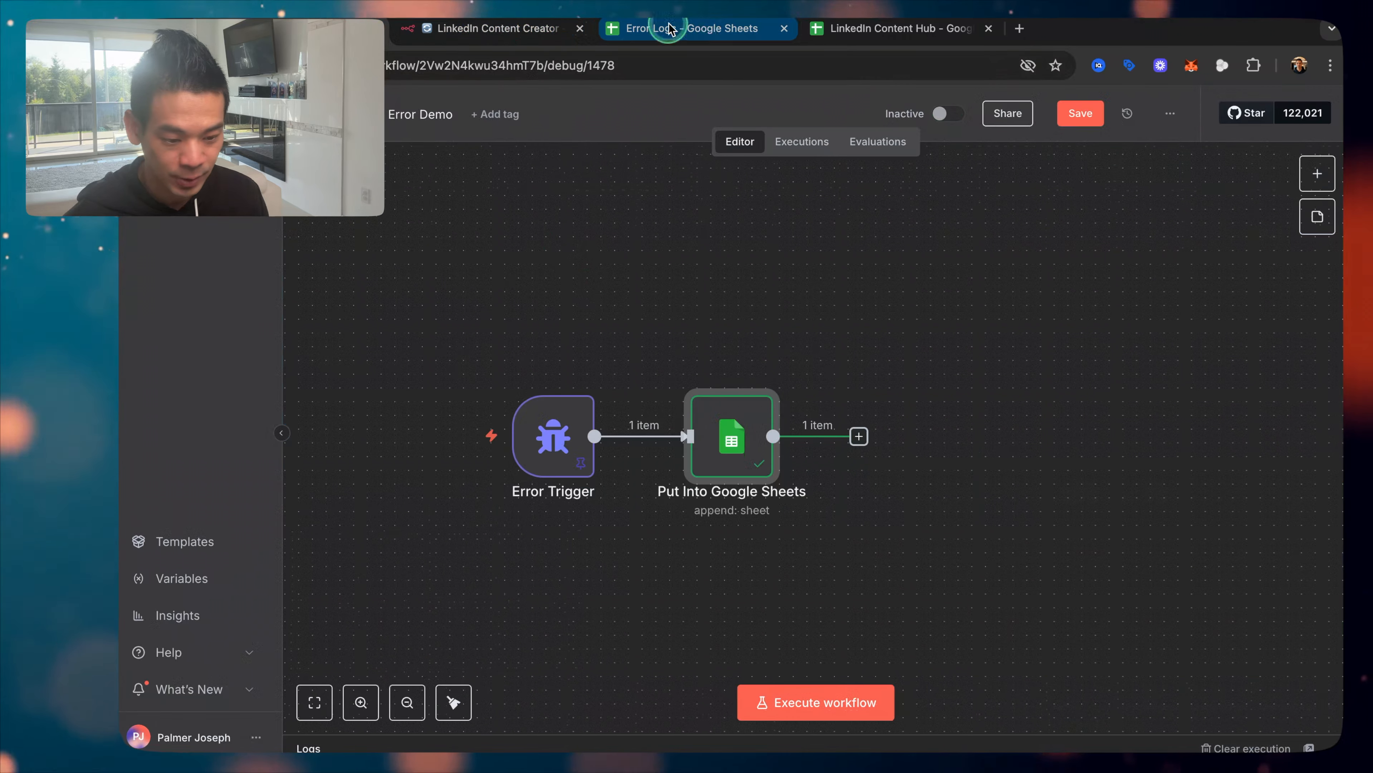
pyautogui.click(669, 28)
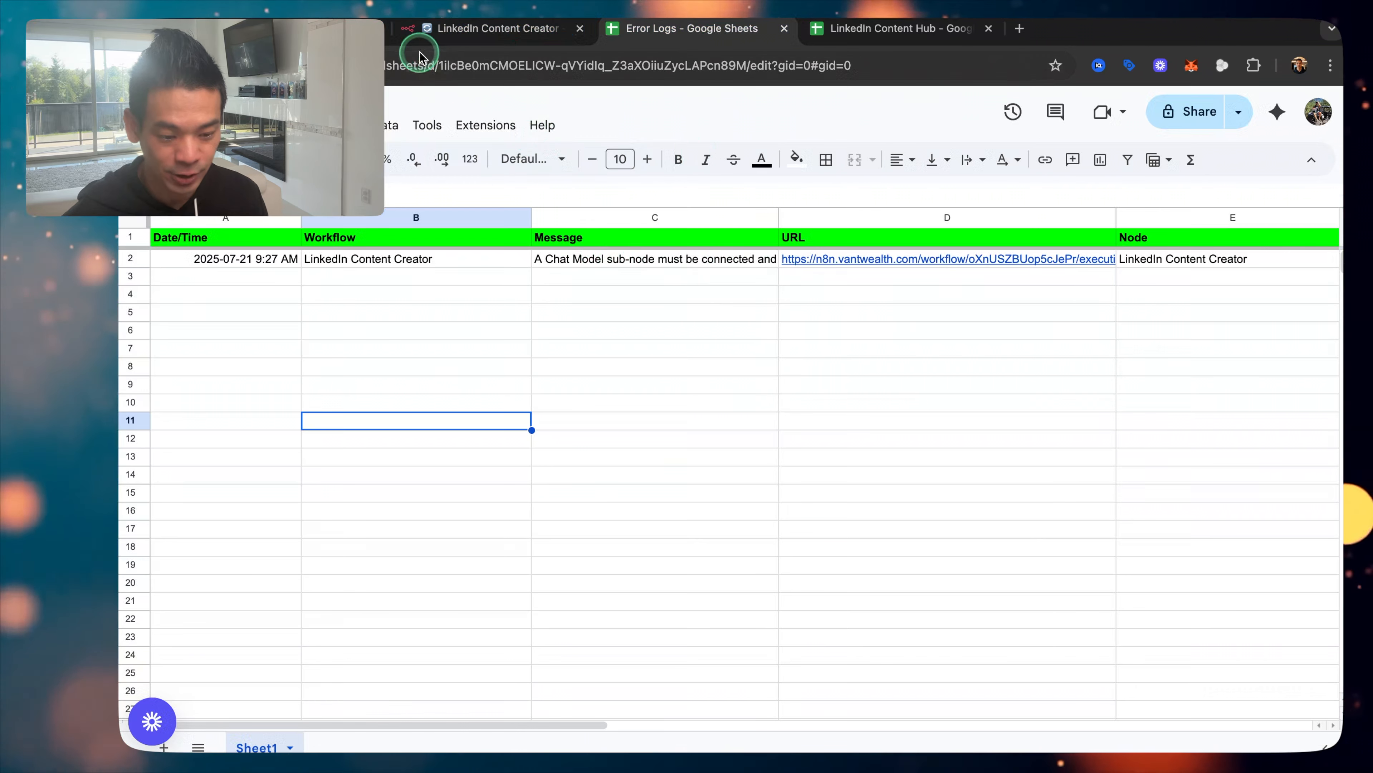
pyautogui.click(468, 36)
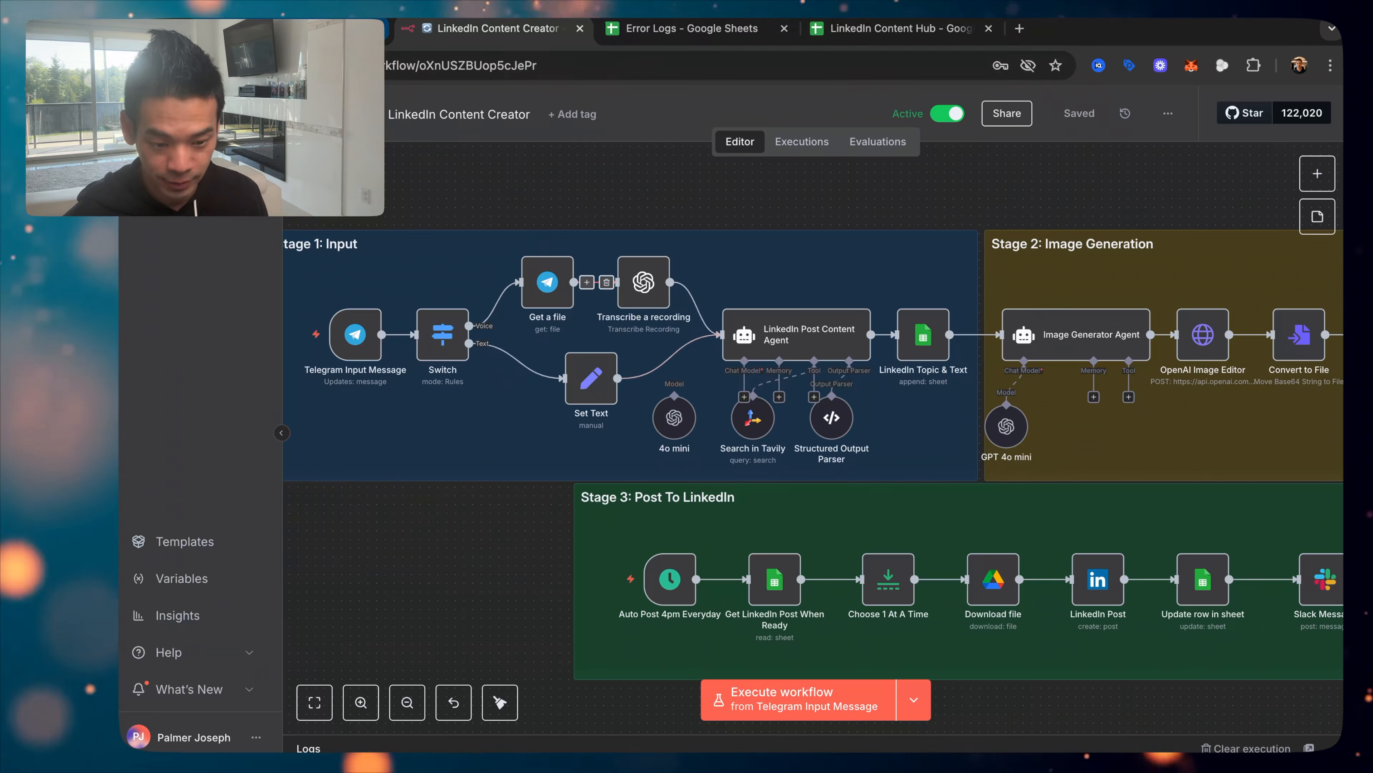
pyautogui.click(331, 29)
pyautogui.click(634, 31)
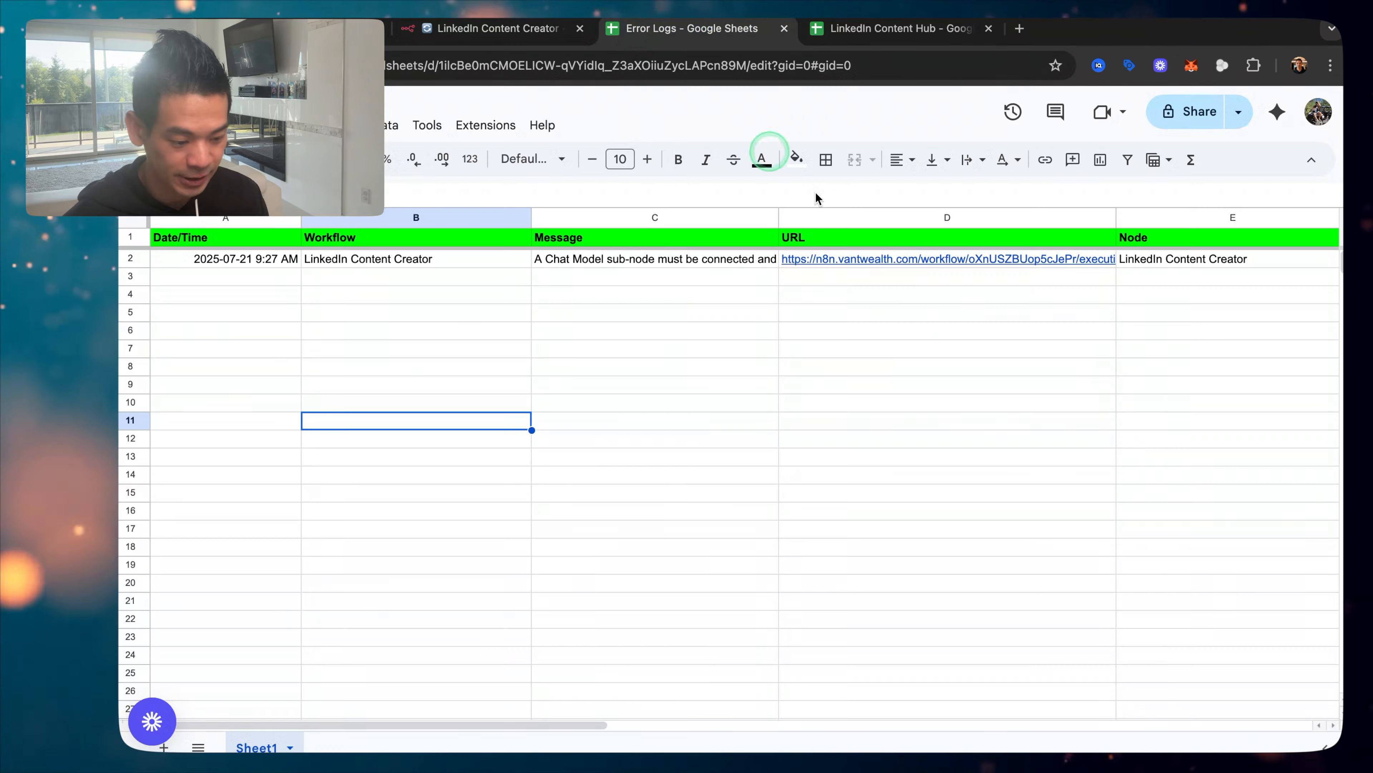
pyautogui.click(886, 260)
pyautogui.click(879, 284)
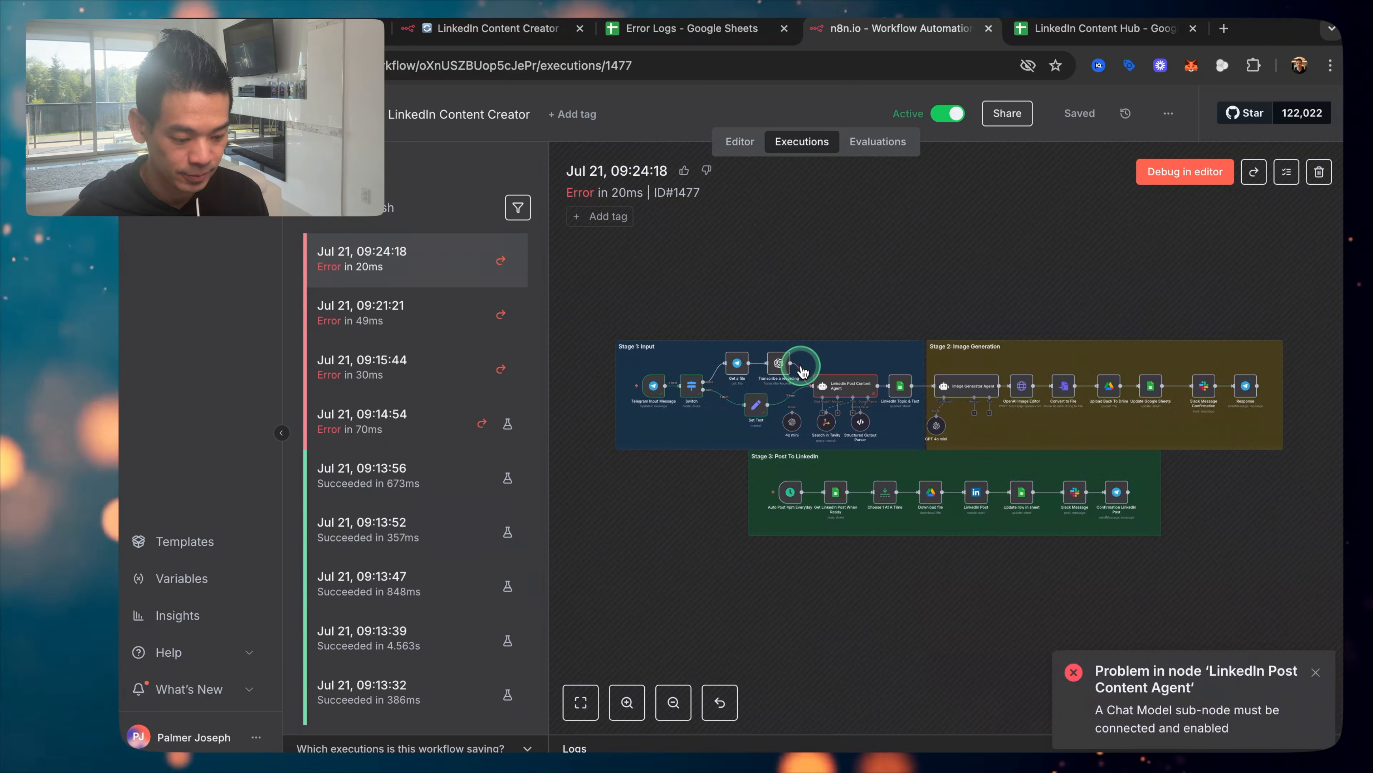
pyautogui.press('super+w')
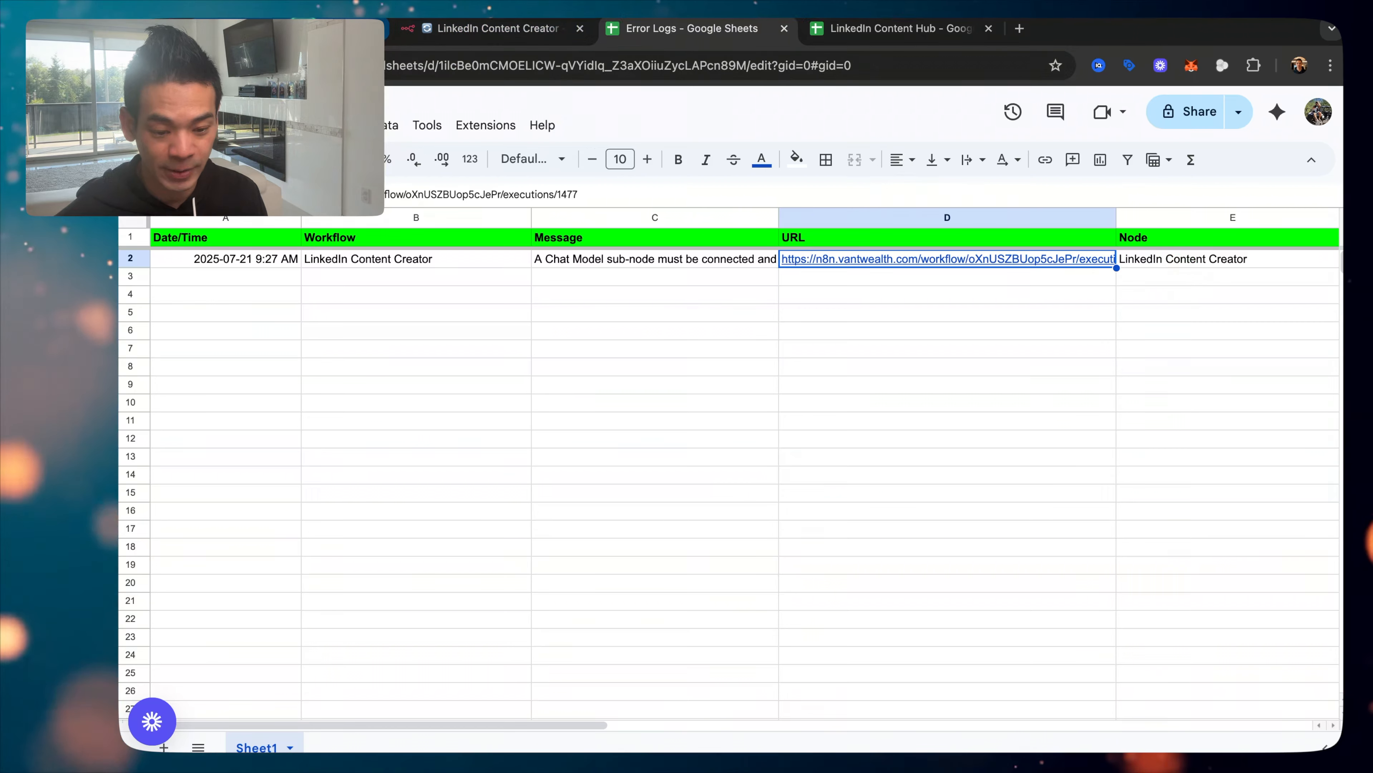
pyautogui.click(524, 253)
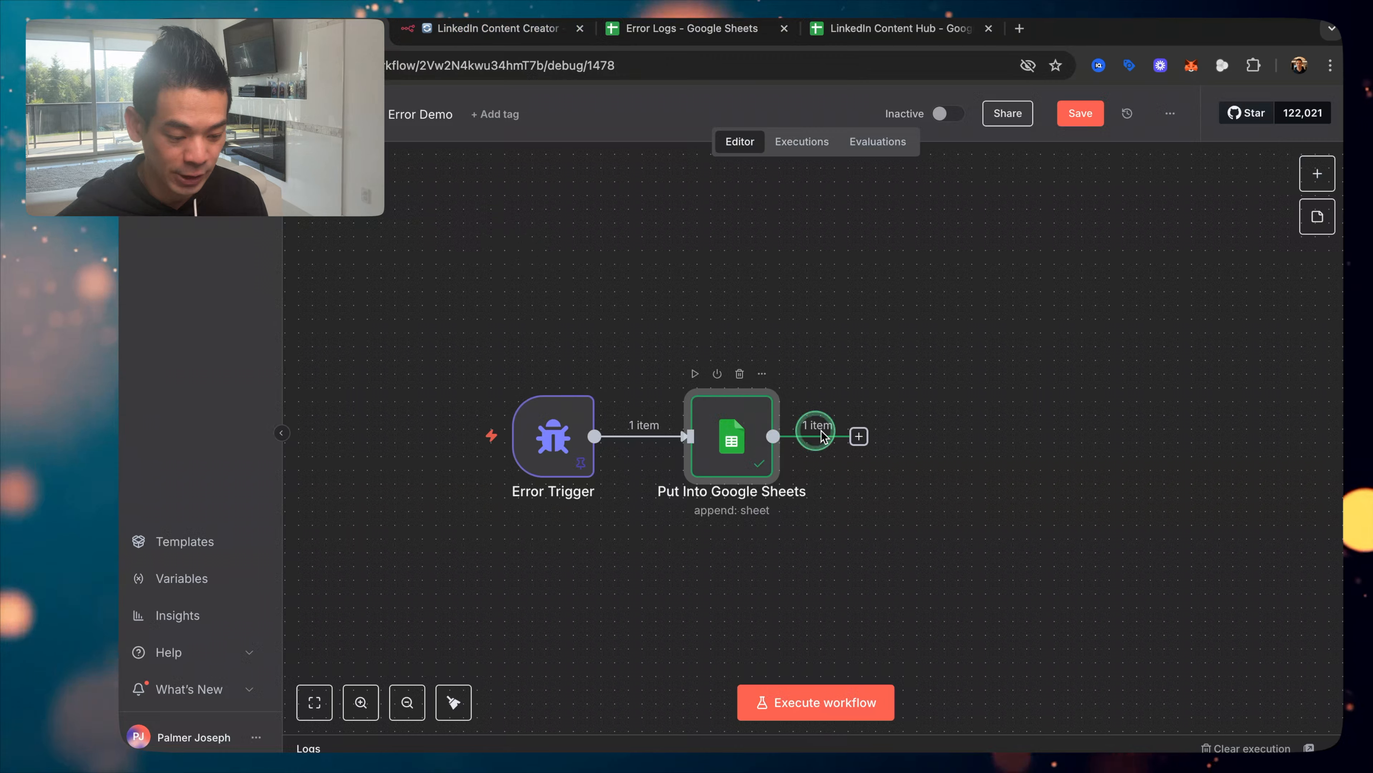
# Step: Search 'tele' and add Telegram's Send a text message action after Put Into Google Sheets
pyautogui.click(859, 437)
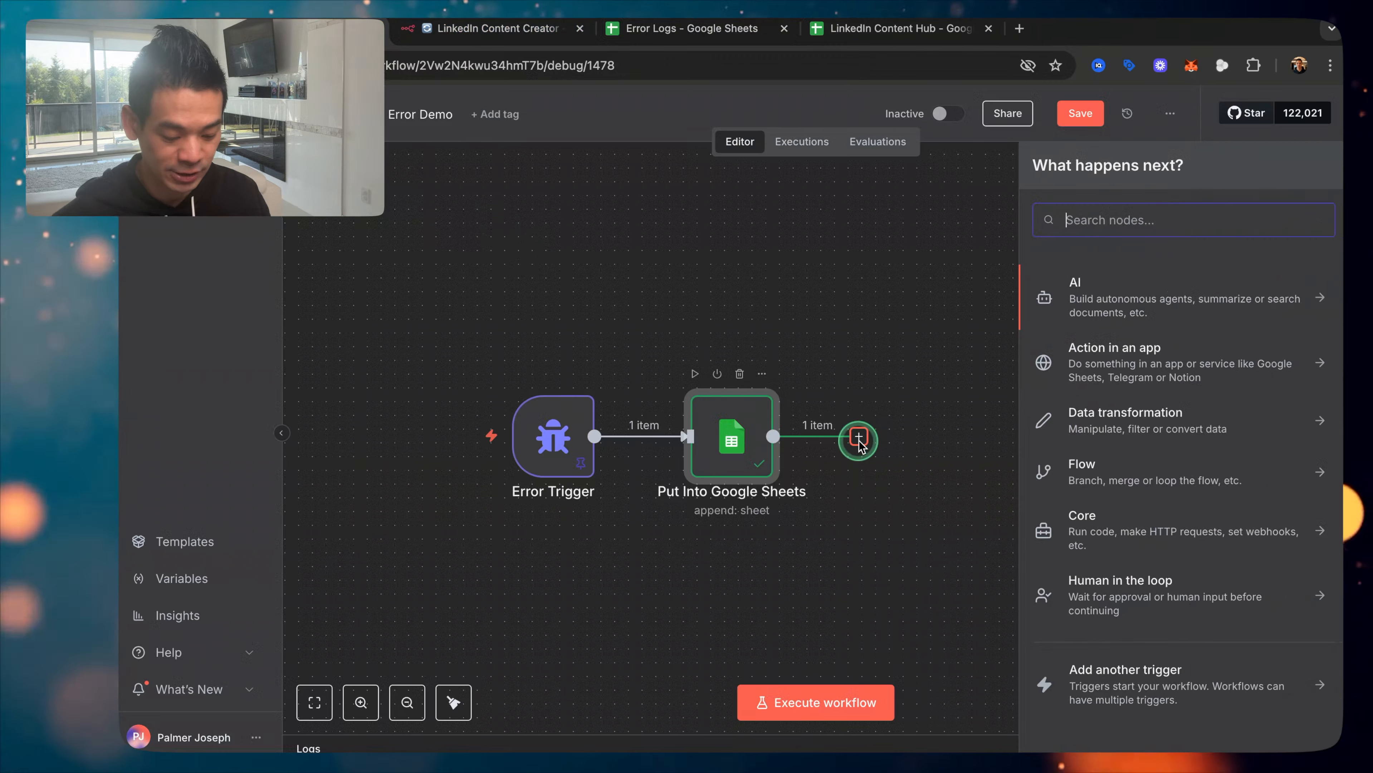
pyautogui.write('tele')
pyautogui.click(1106, 306)
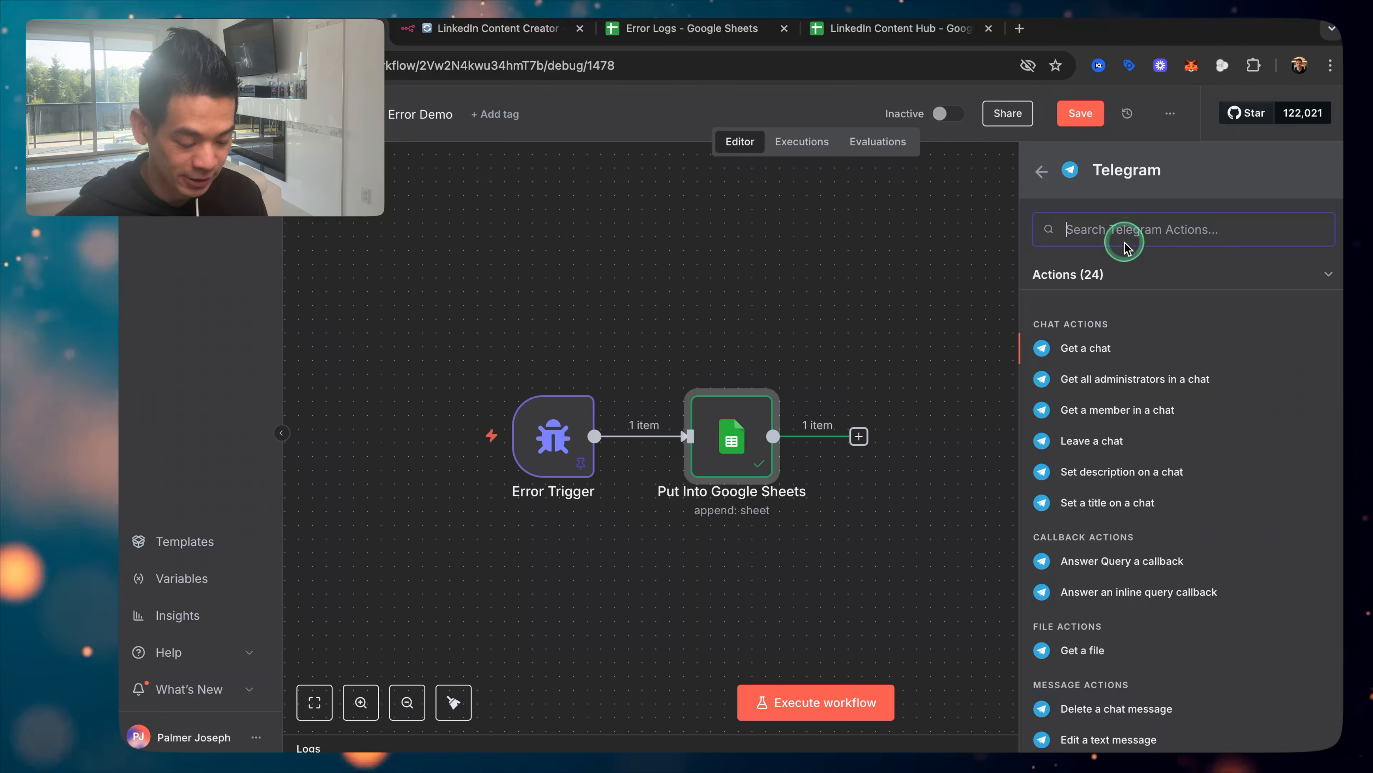
pyautogui.scroll(-5, 1114, 392)
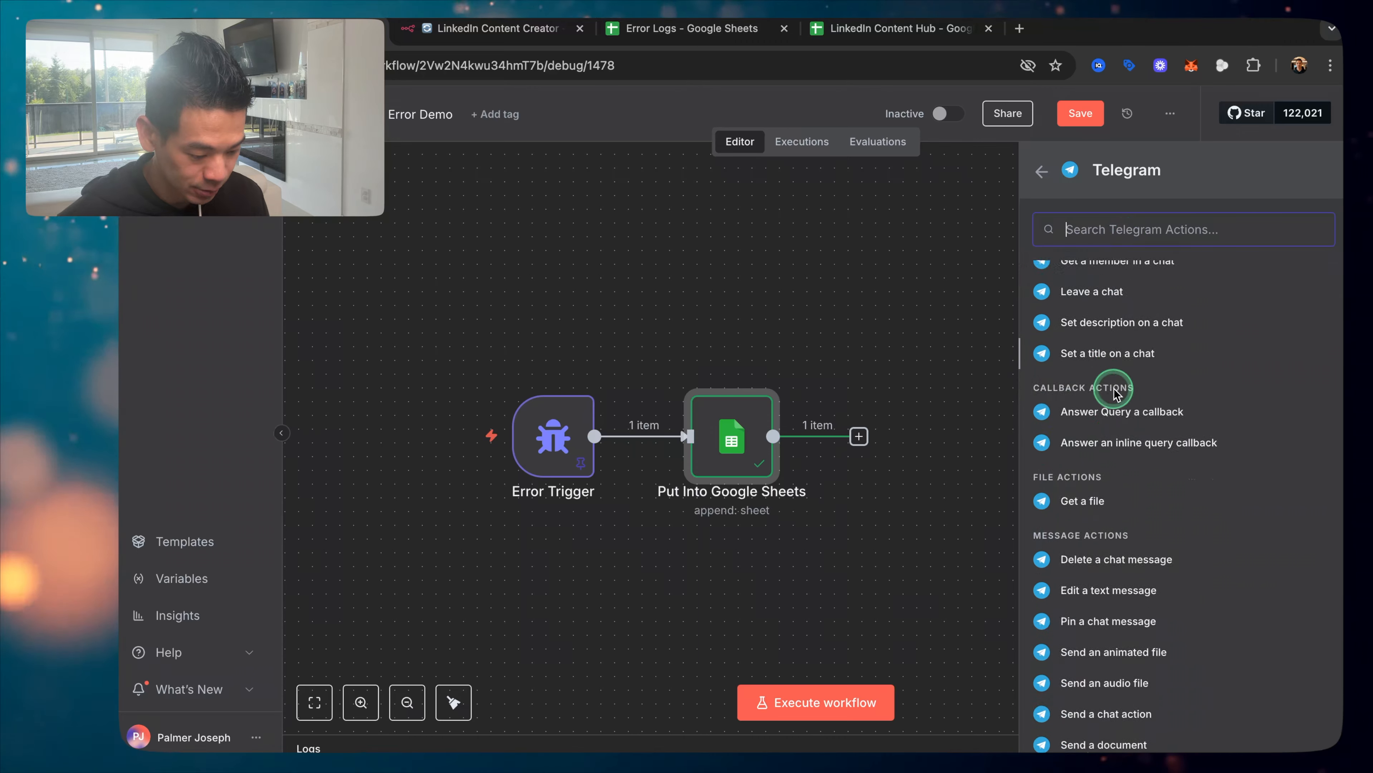
pyautogui.scroll(-3, 1113, 393)
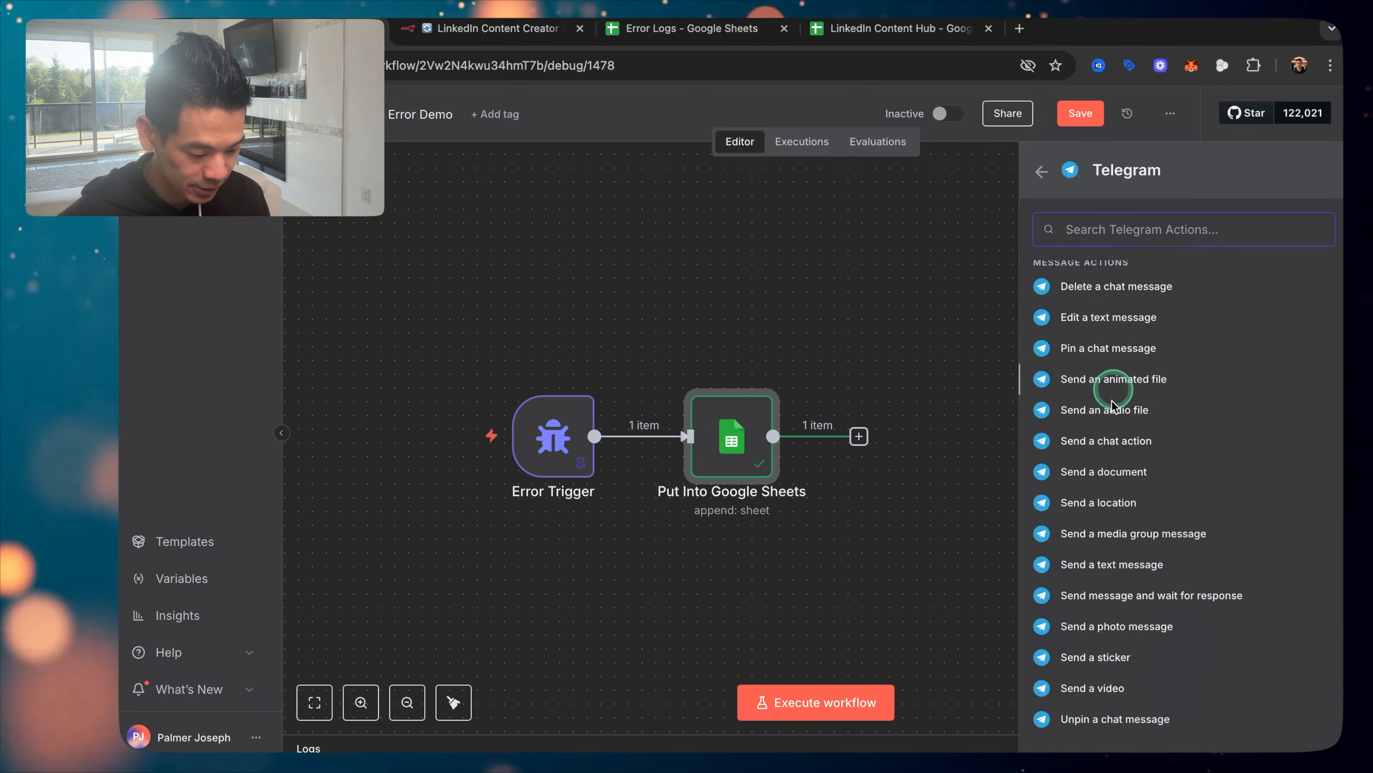
pyautogui.click(1108, 575)
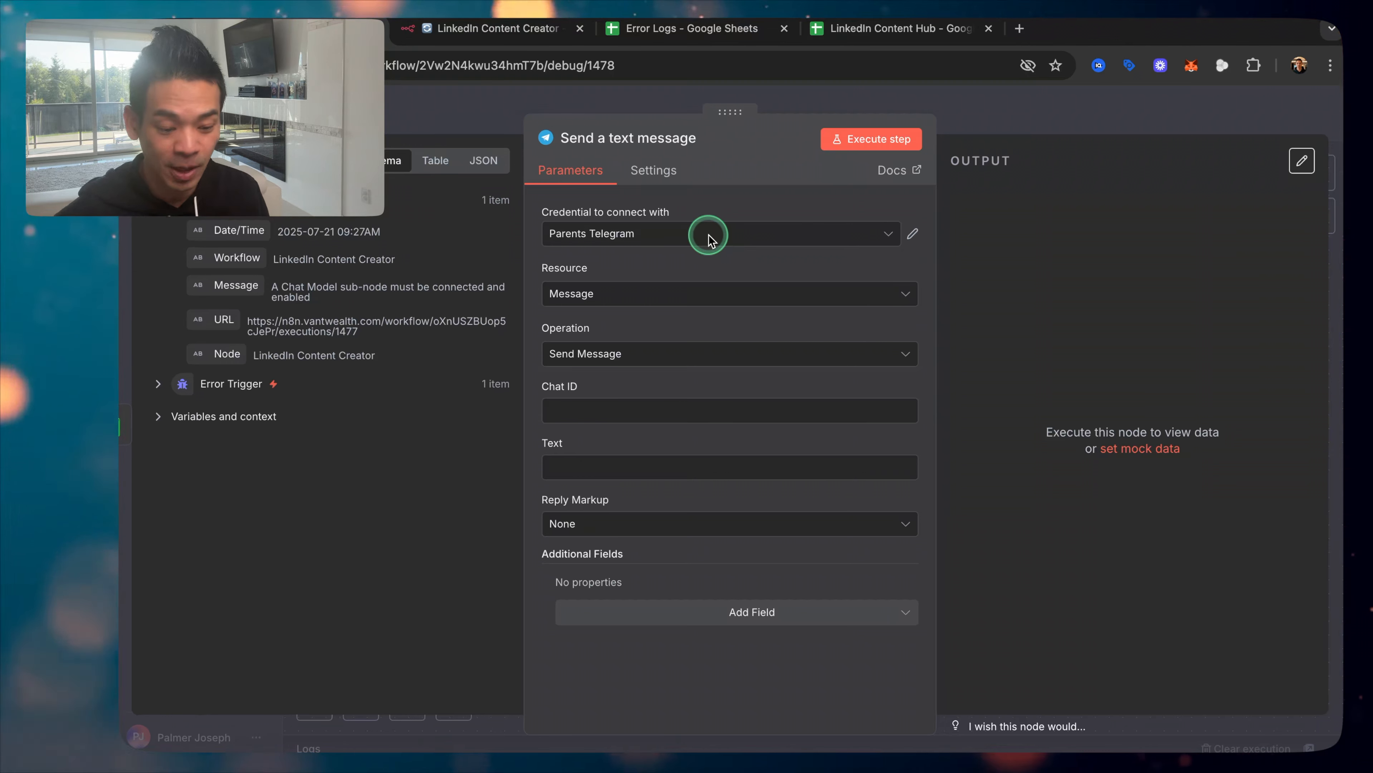
# Step: Use the personal Telegram bot credential and paste the chat ID copied from Get ID bot into Chat ID
pyautogui.click(708, 238)
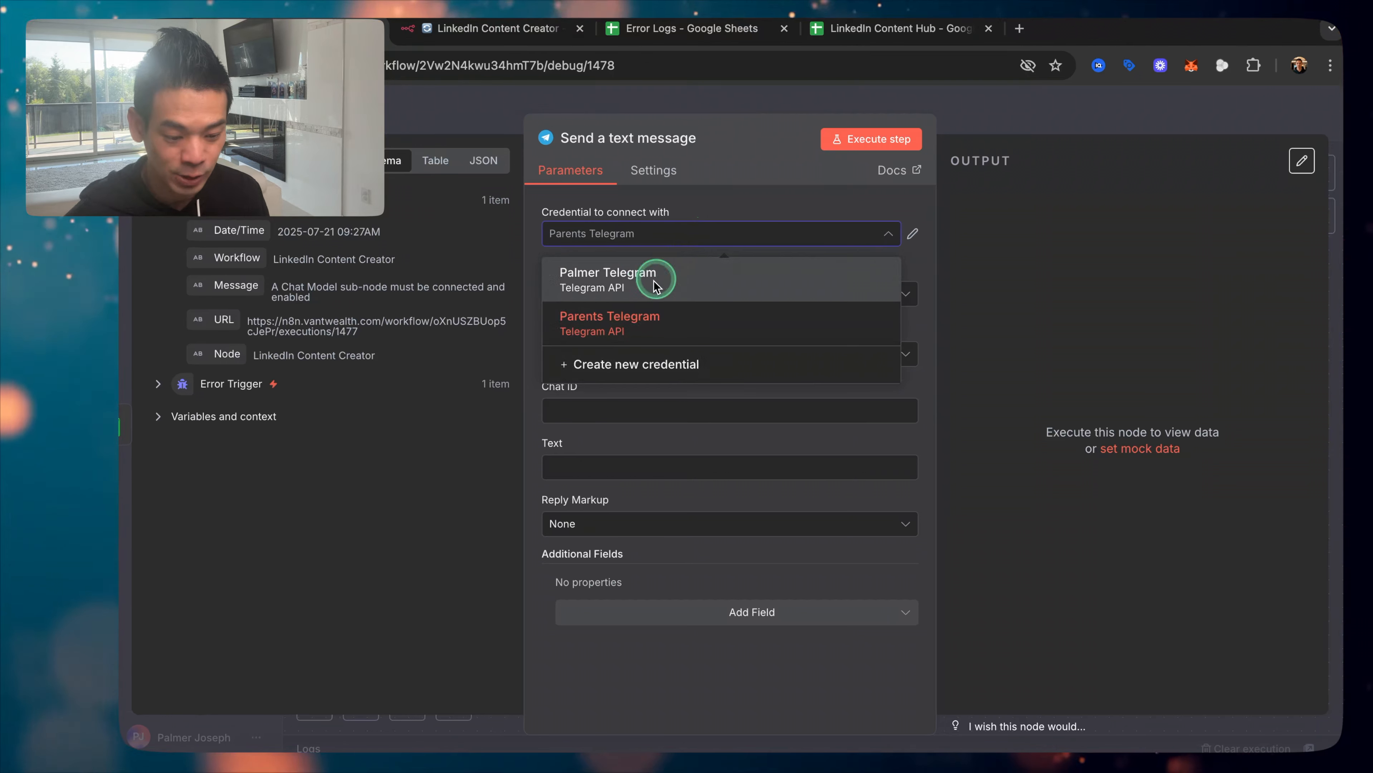
pyautogui.click(692, 275)
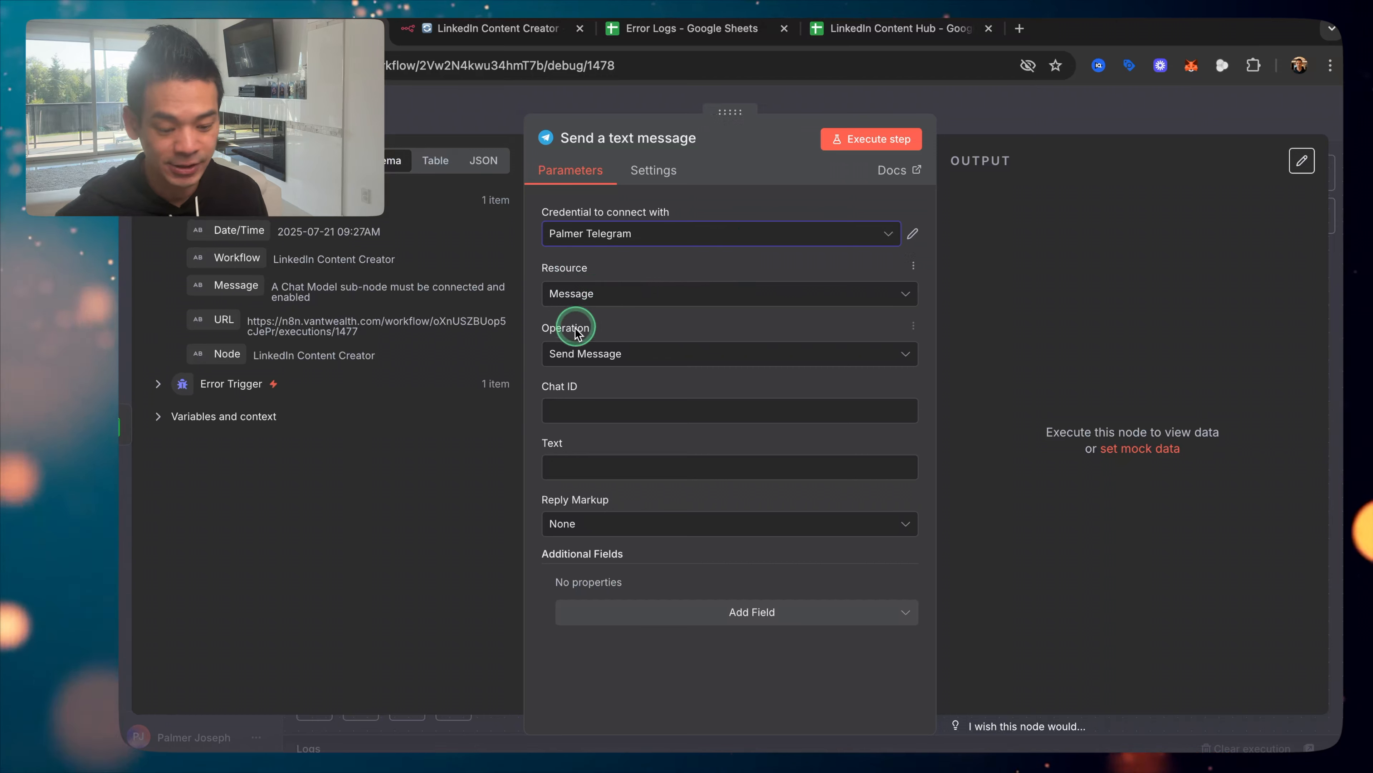
pyautogui.click(600, 411)
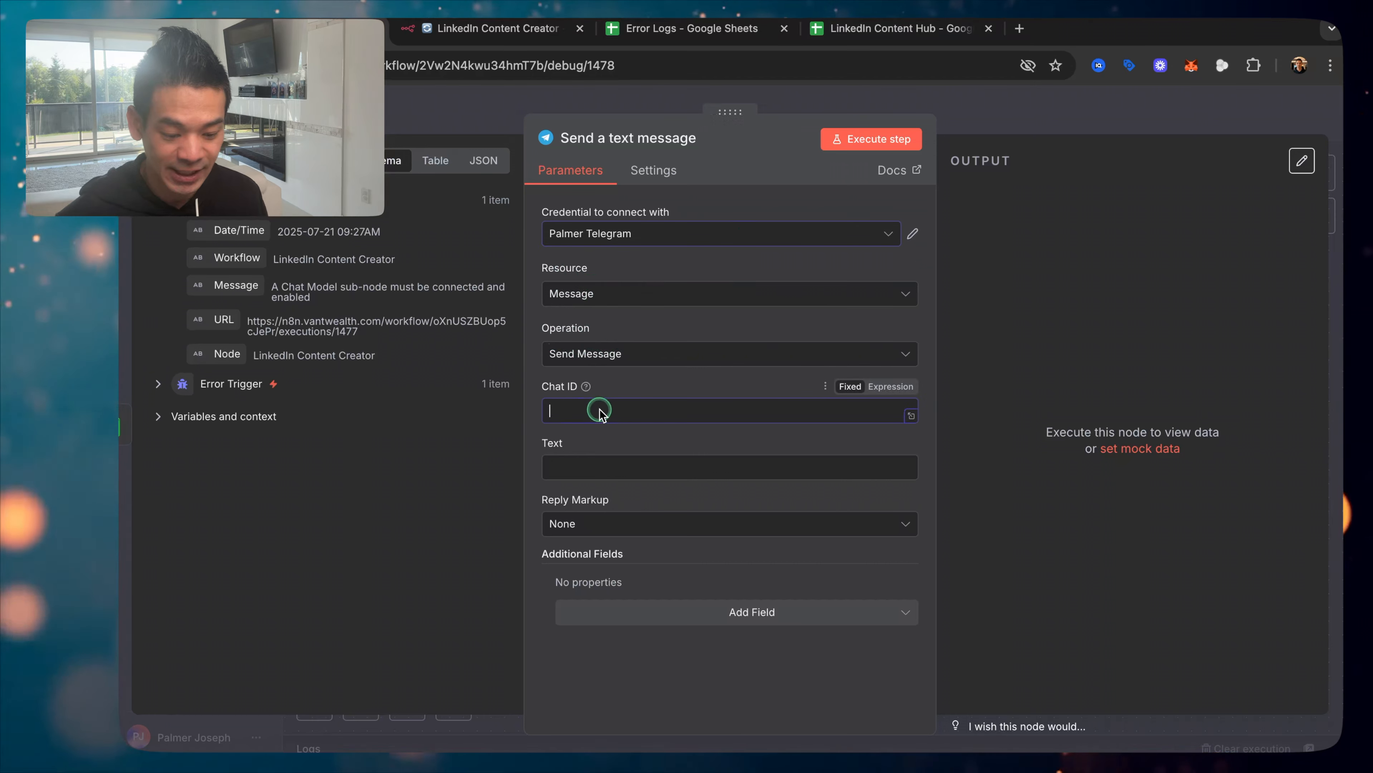
pyautogui.moveTo(478, 751)
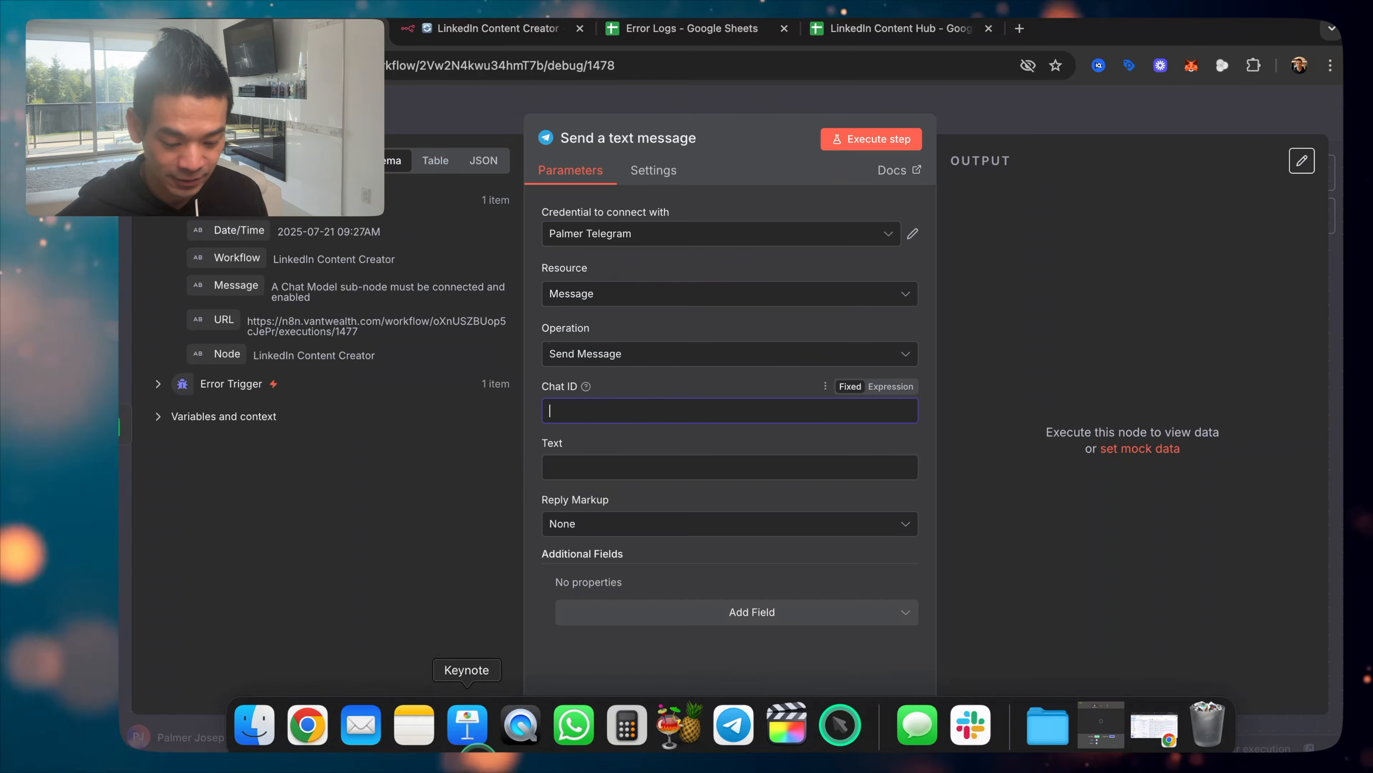
pyautogui.click(734, 724)
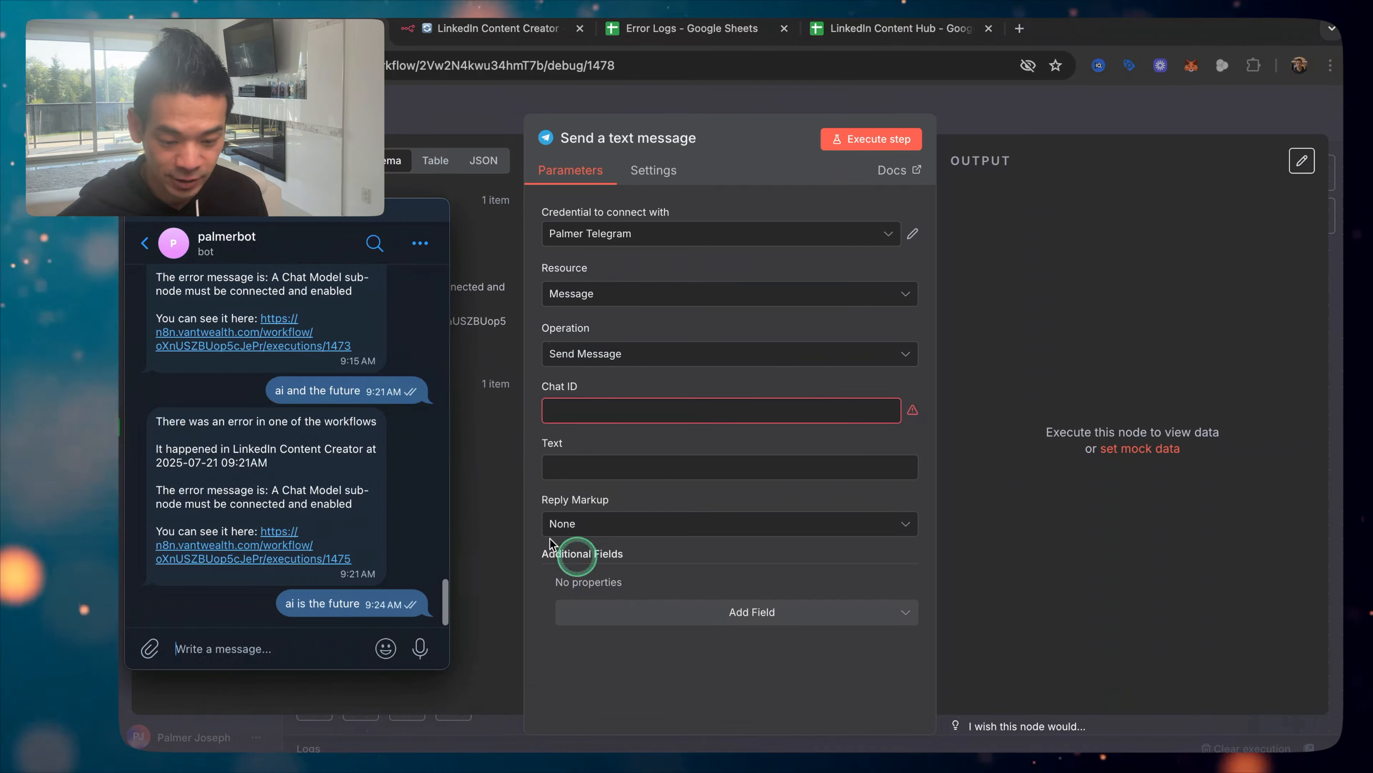
pyautogui.click(145, 244)
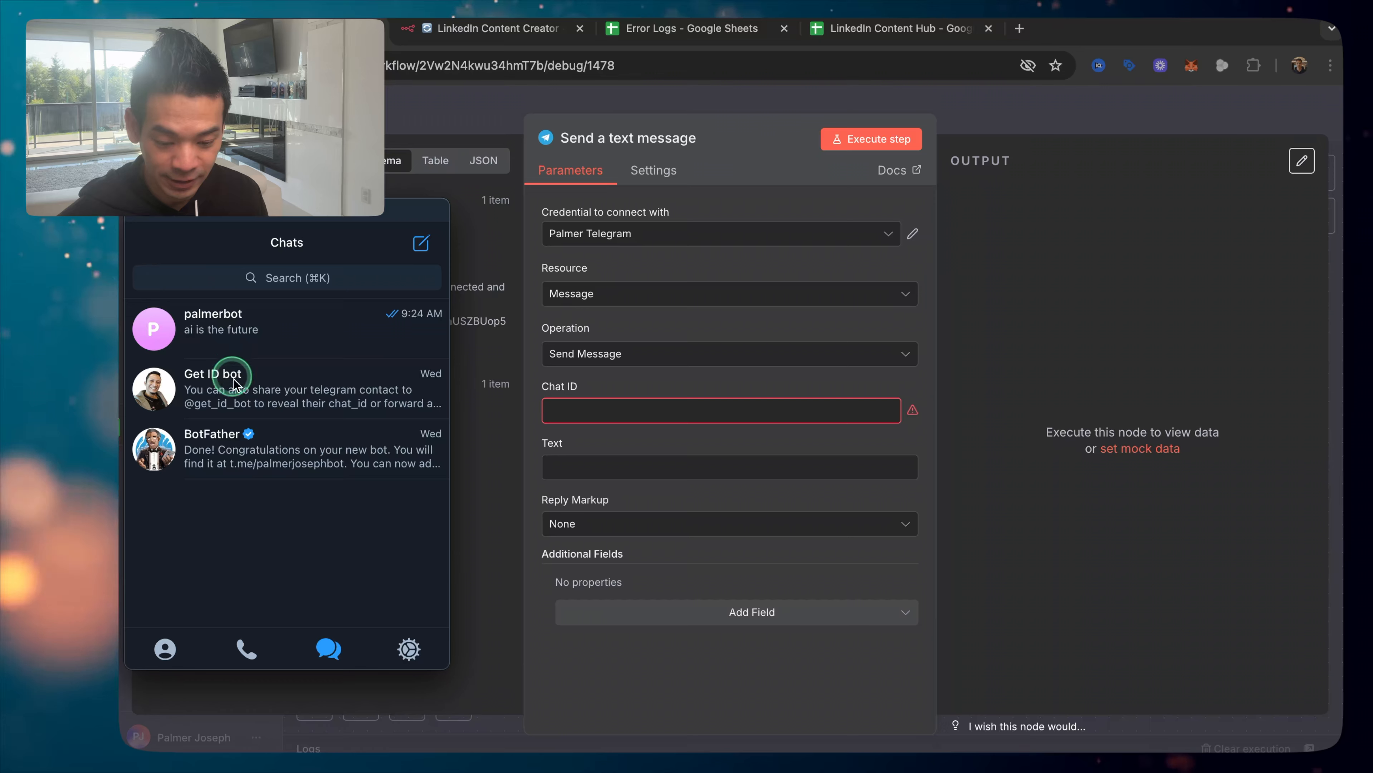
pyautogui.click(276, 391)
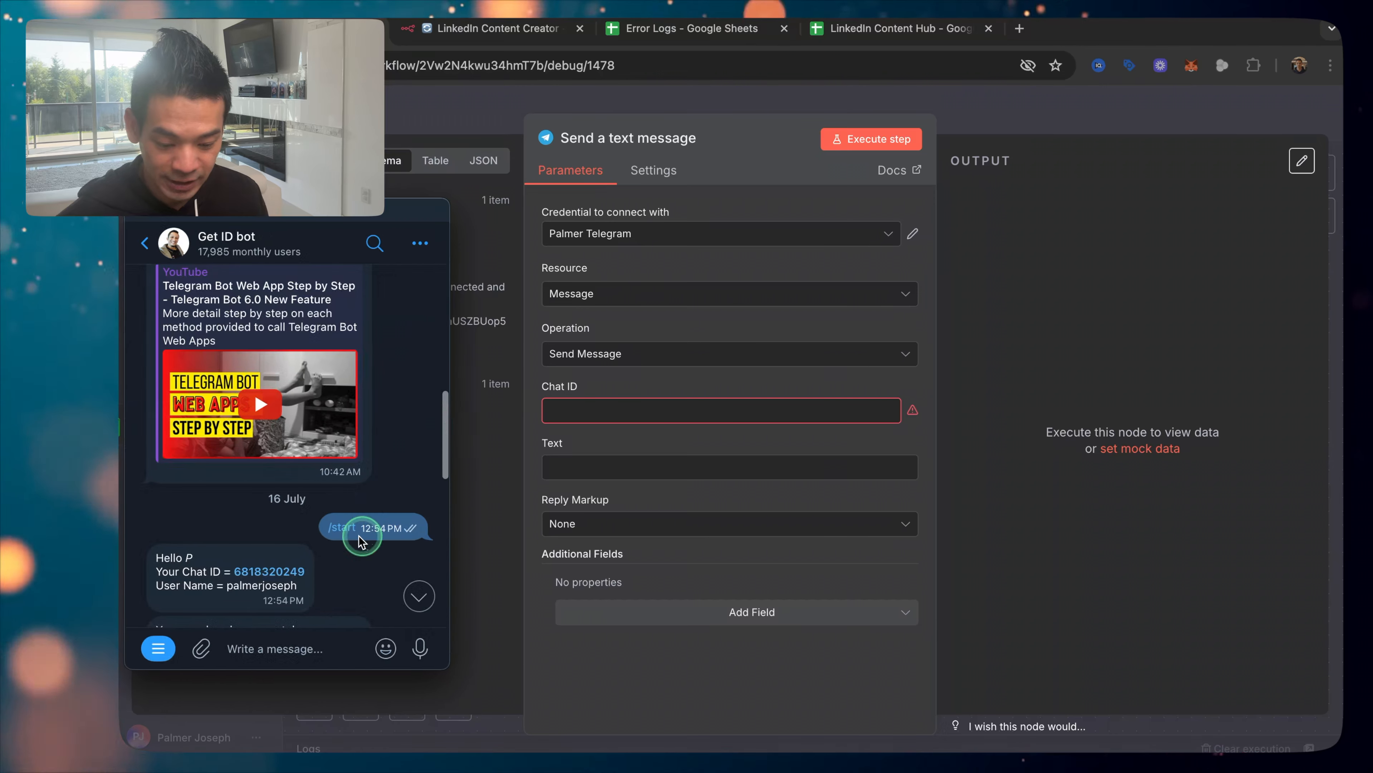
pyautogui.doubleClick(252, 573)
pyautogui.press('super+c')
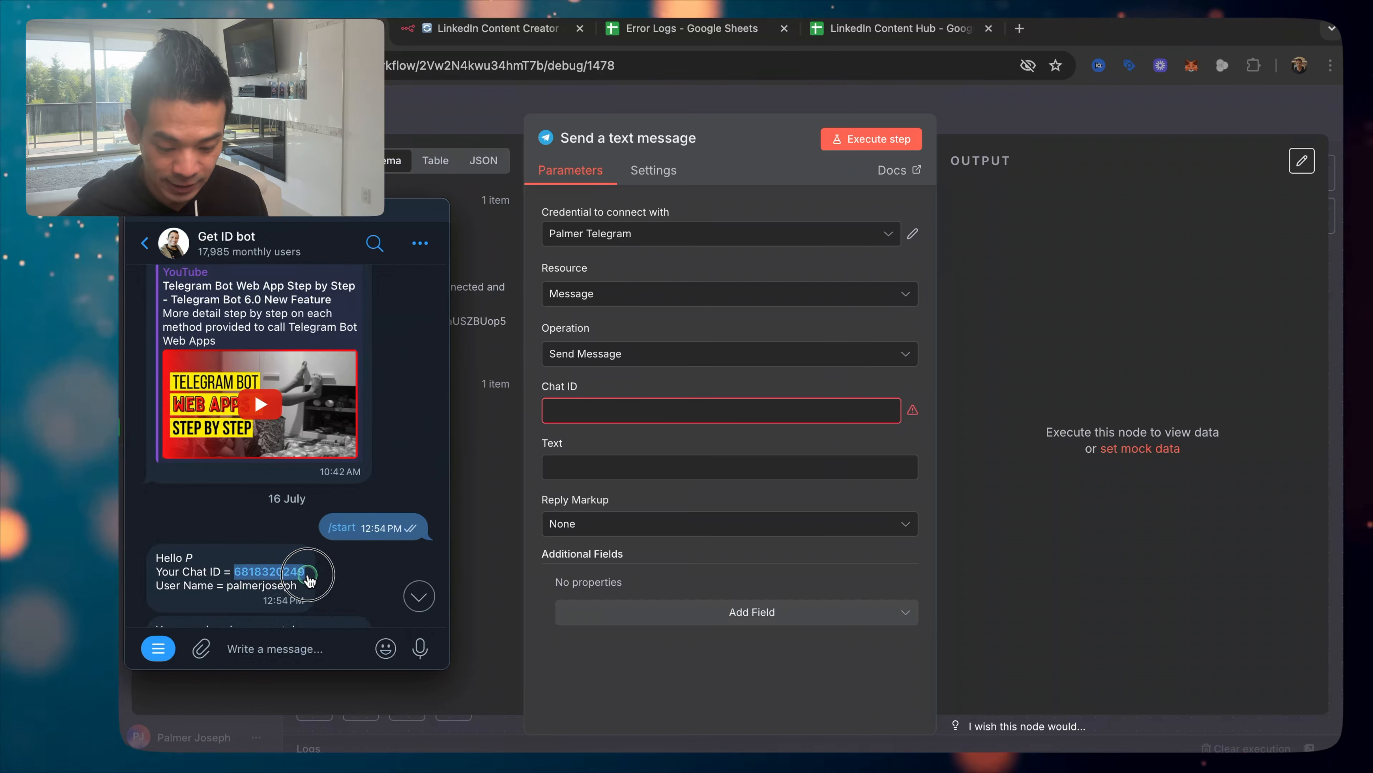
pyautogui.click(641, 407)
pyautogui.press('super+v')
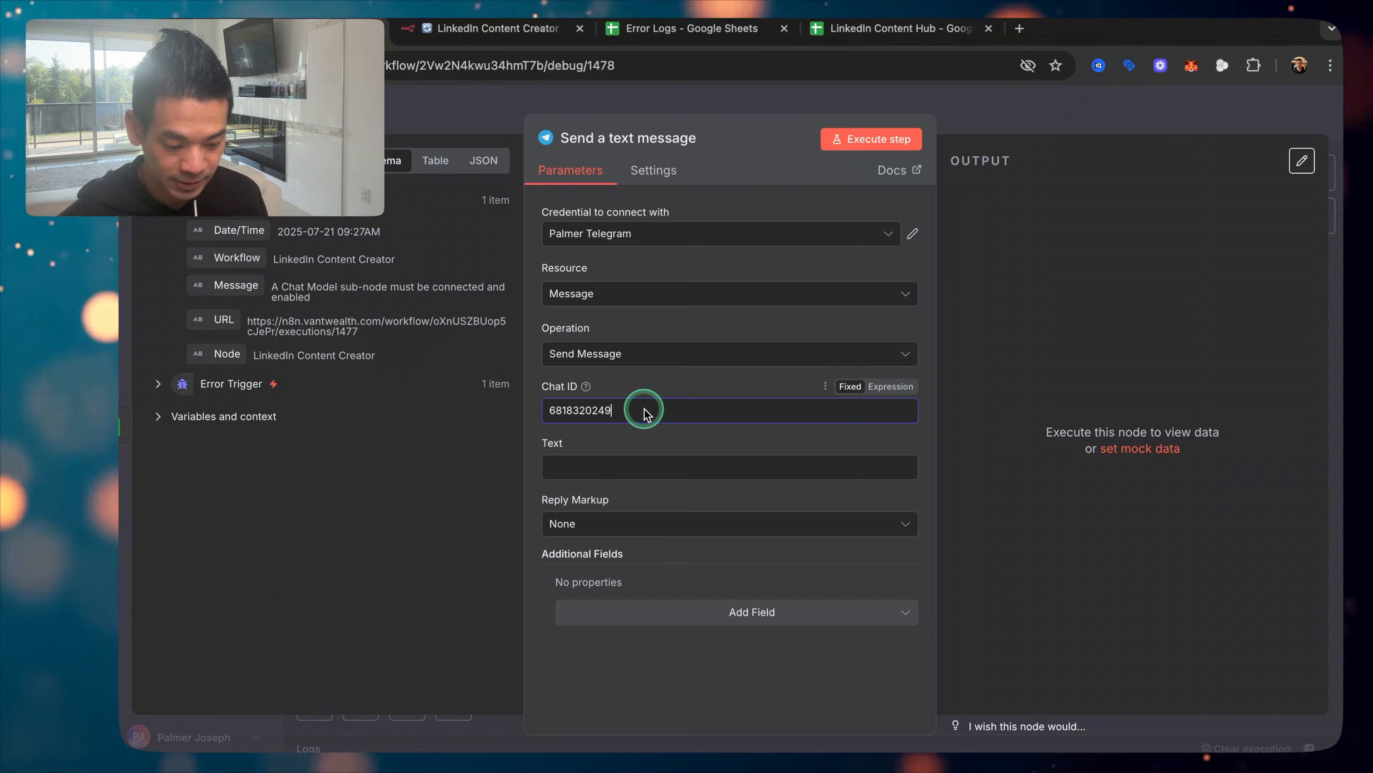
pyautogui.click(656, 470)
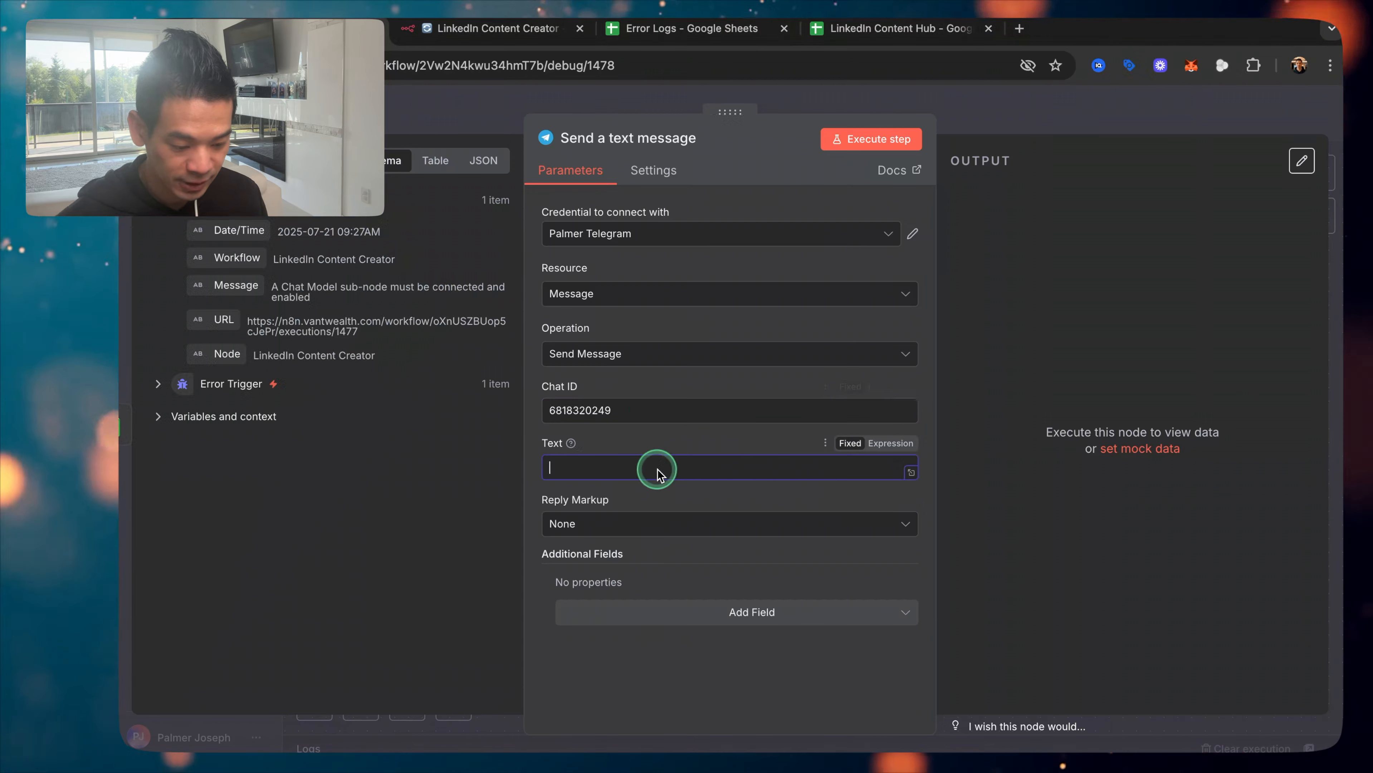
# Step: Make the Telegram Text an expression opening with 'There is a problem' and a new line 'The'
pyautogui.click(890, 444)
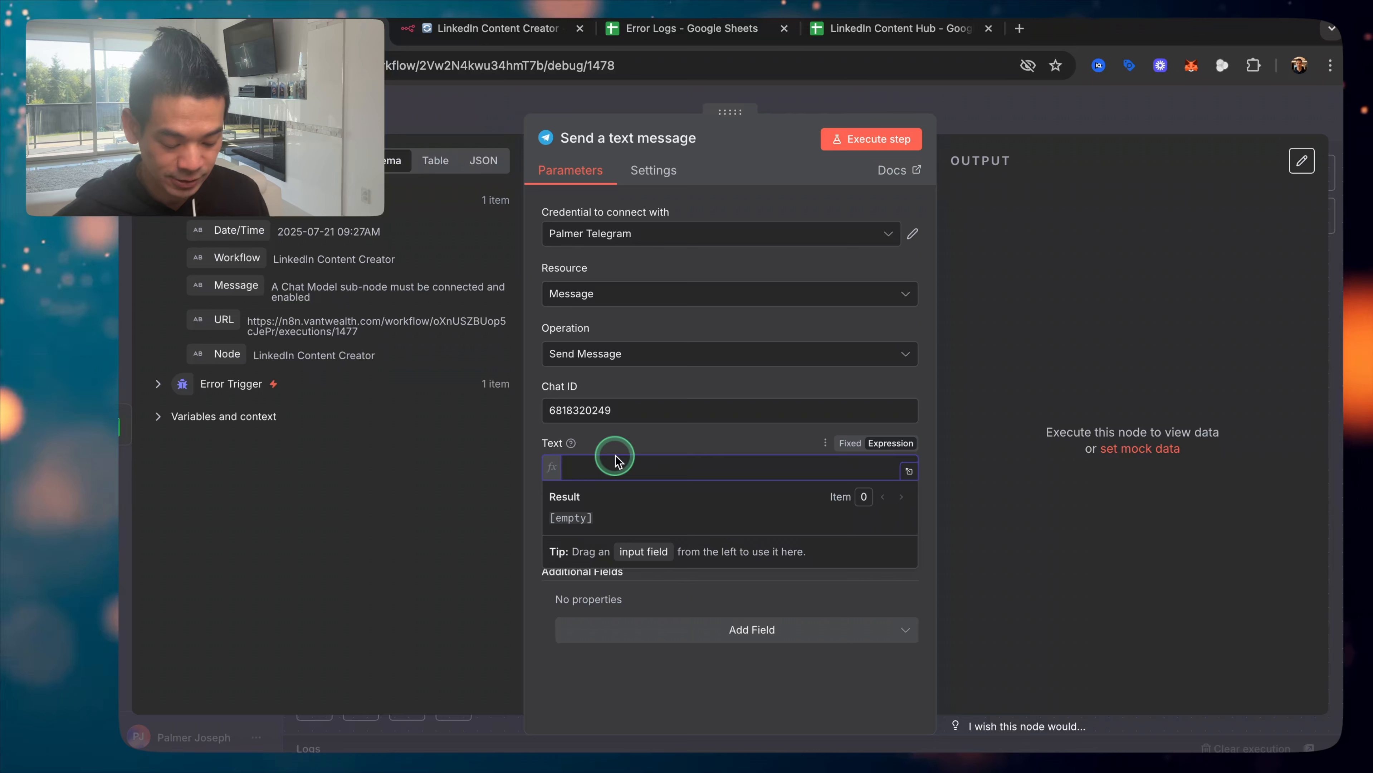
pyautogui.write('There is a por')
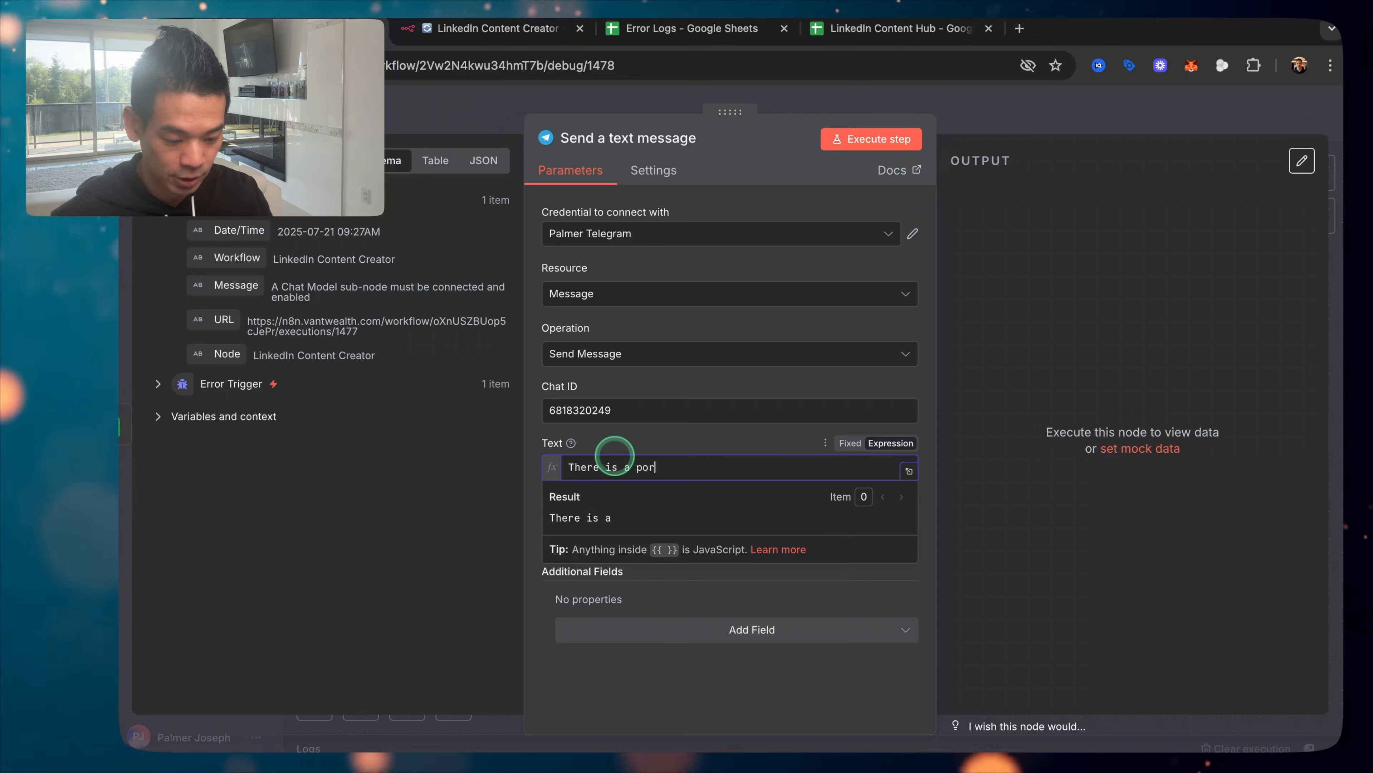
pyautogui.write('n')
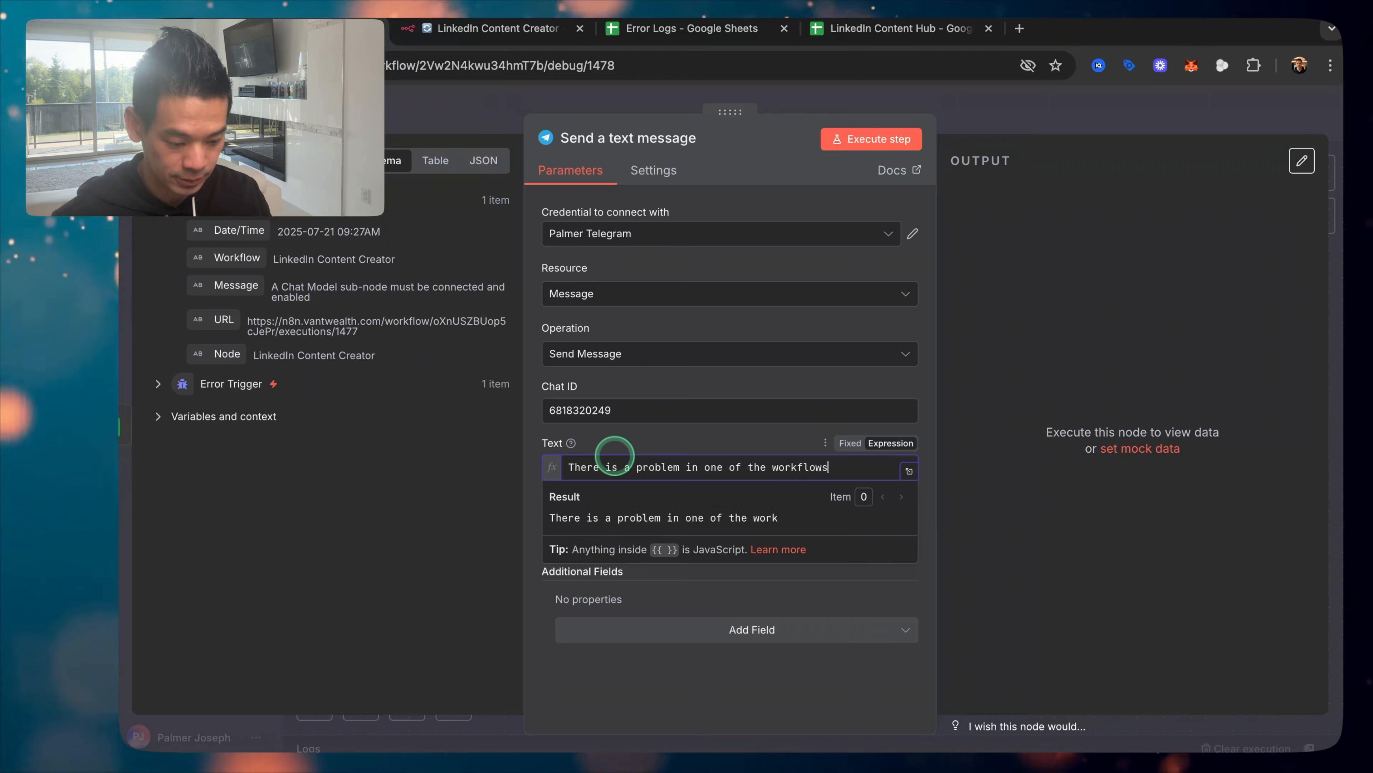
pyautogui.click(909, 470)
pyautogui.press('Return')
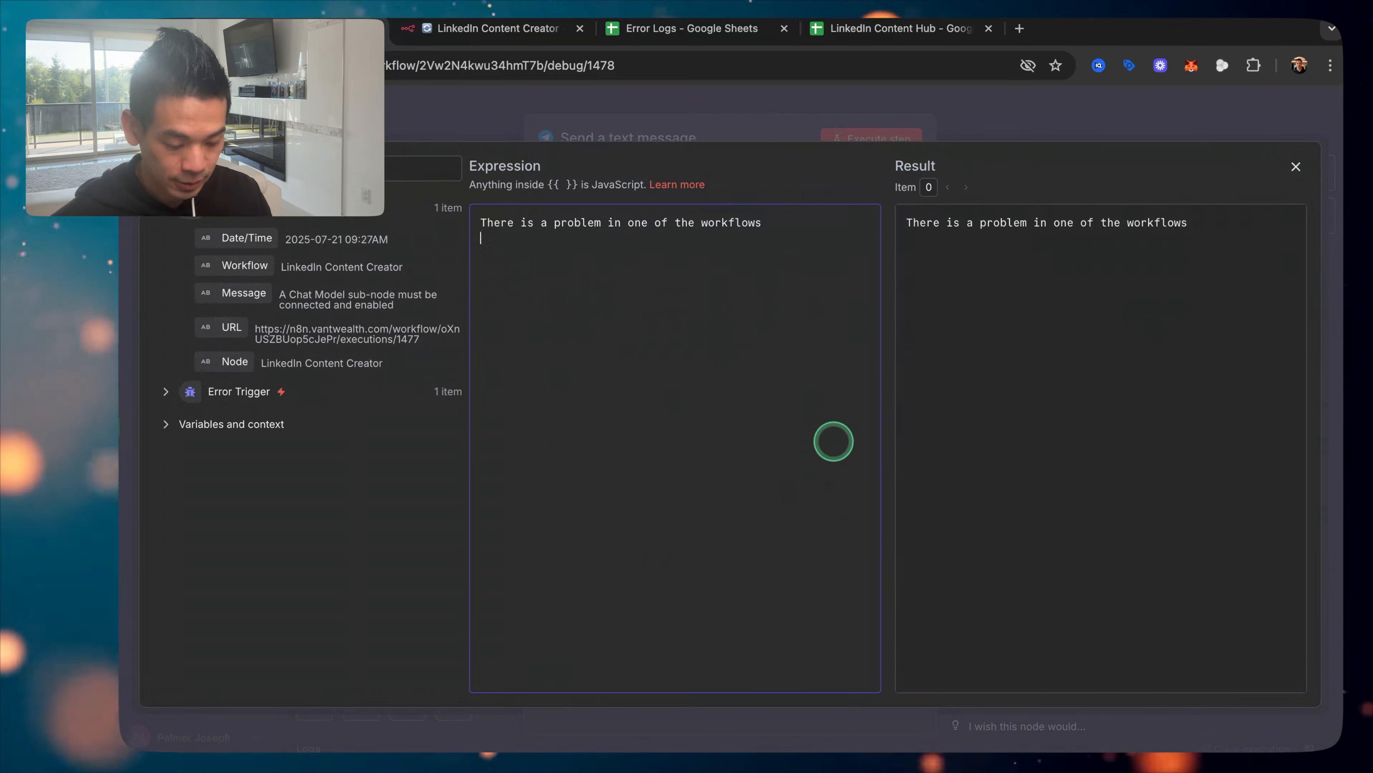
pyautogui.press('Return')
pyautogui.write('The')
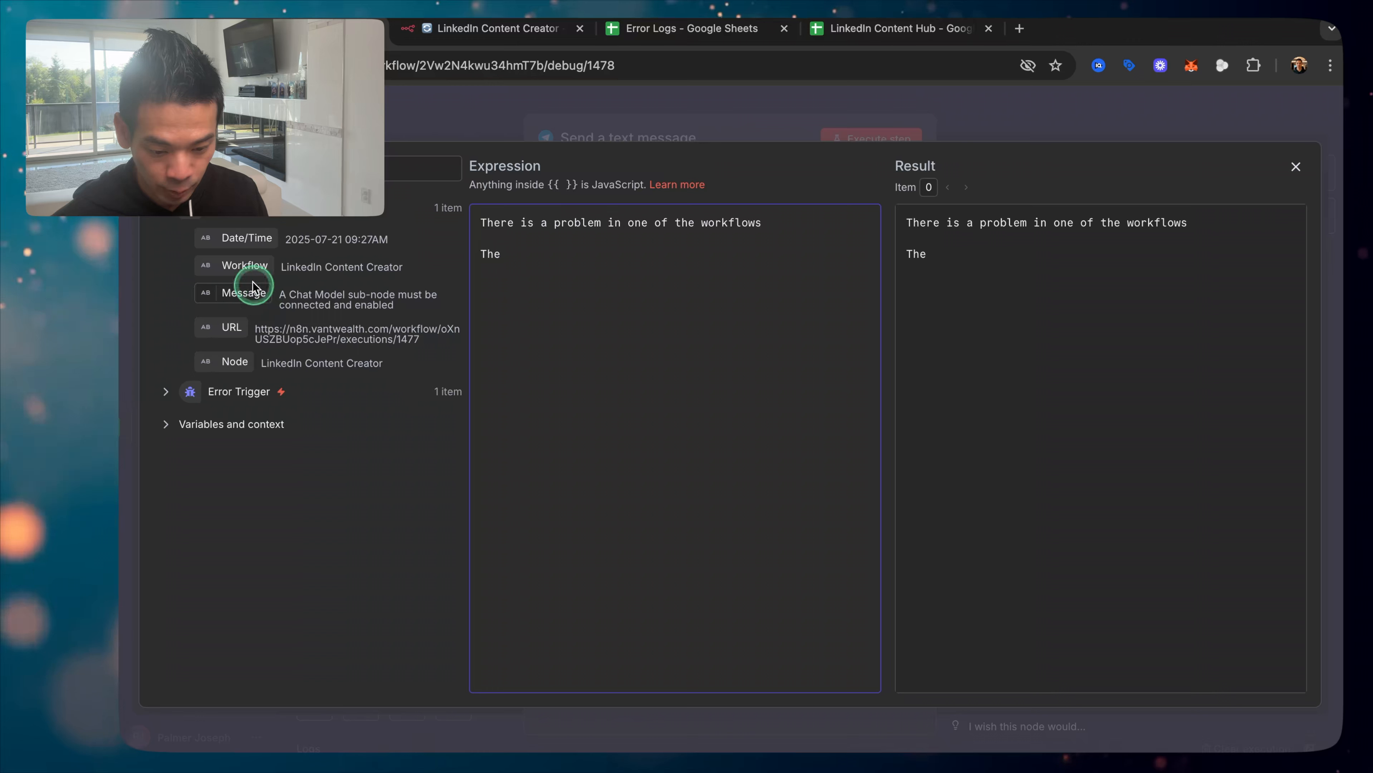
# Step: Insert the workflow name, 'had an issue at' Date/Time, and 'Check it out here:' with the execution URL
pyautogui.moveTo(246, 274); pyautogui.dragTo(688, 265)
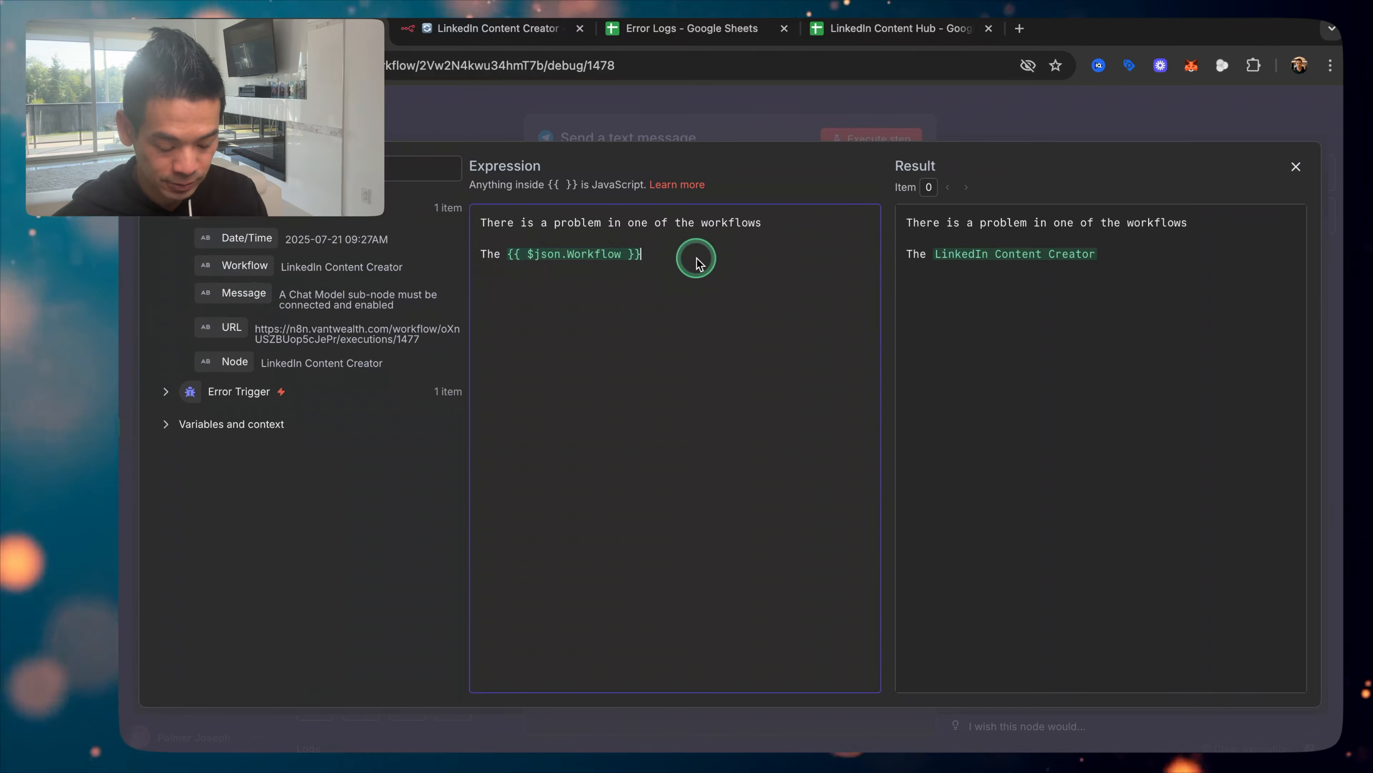
pyautogui.write('had an is')
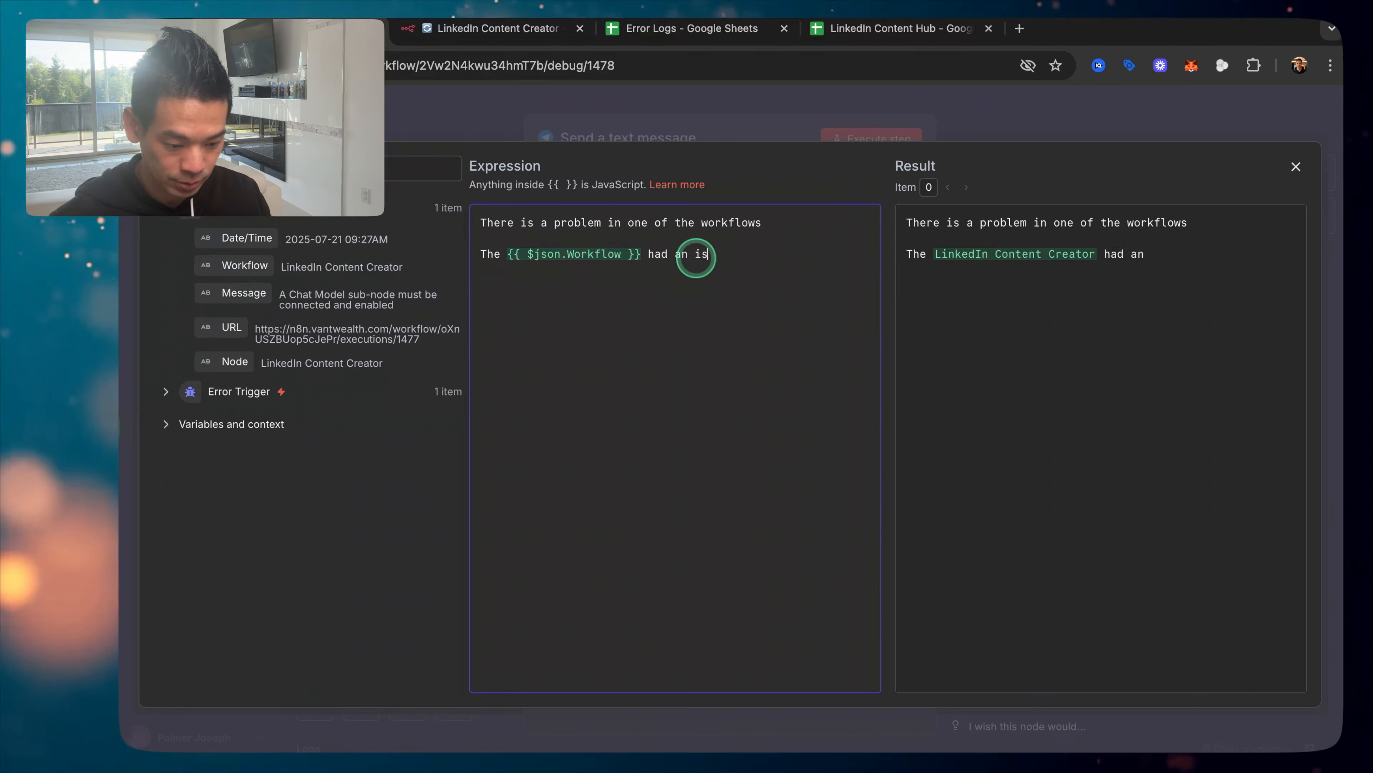
pyautogui.write('sue at')
pyautogui.moveTo(247, 238); pyautogui.dragTo(795, 259)
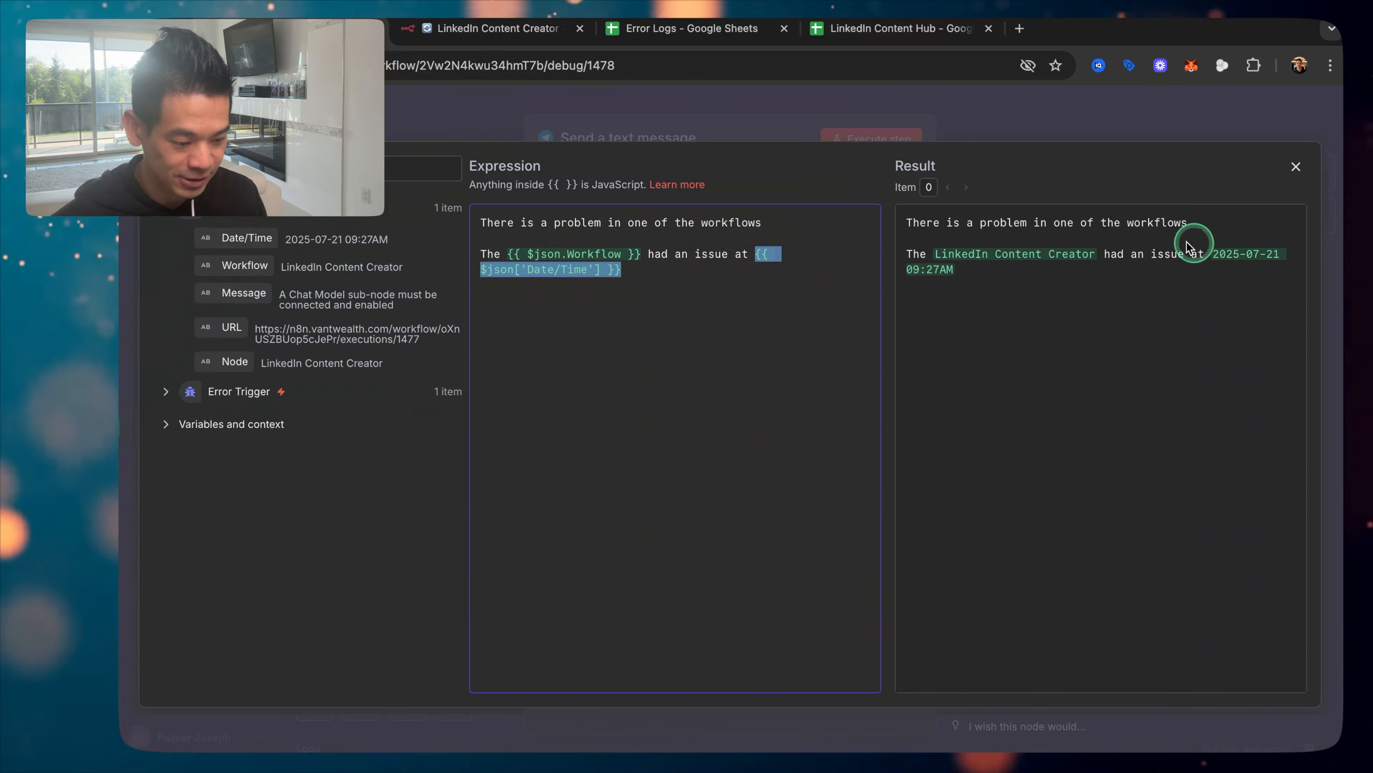
pyautogui.click(771, 327)
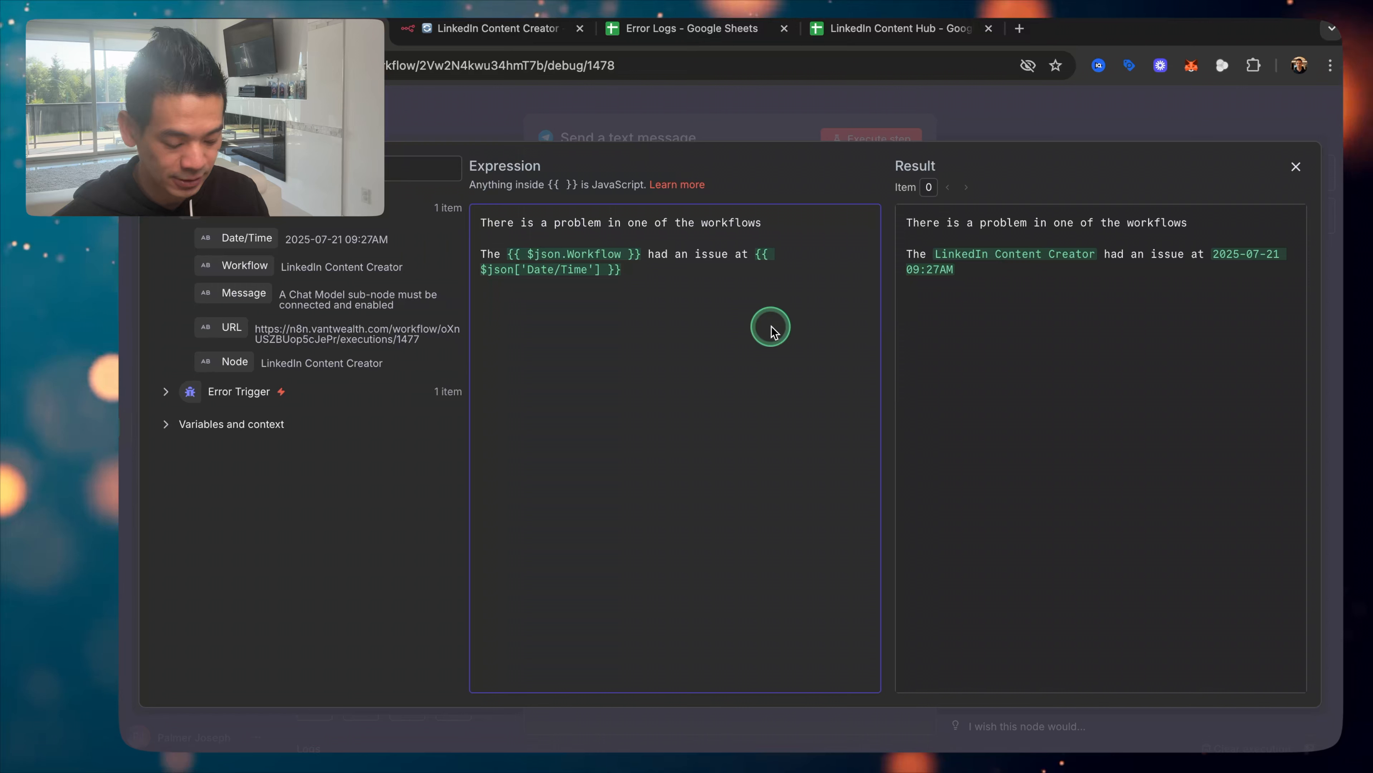
pyautogui.press('Return')
pyautogui.press('Return')
pyautogui.write('Ch')
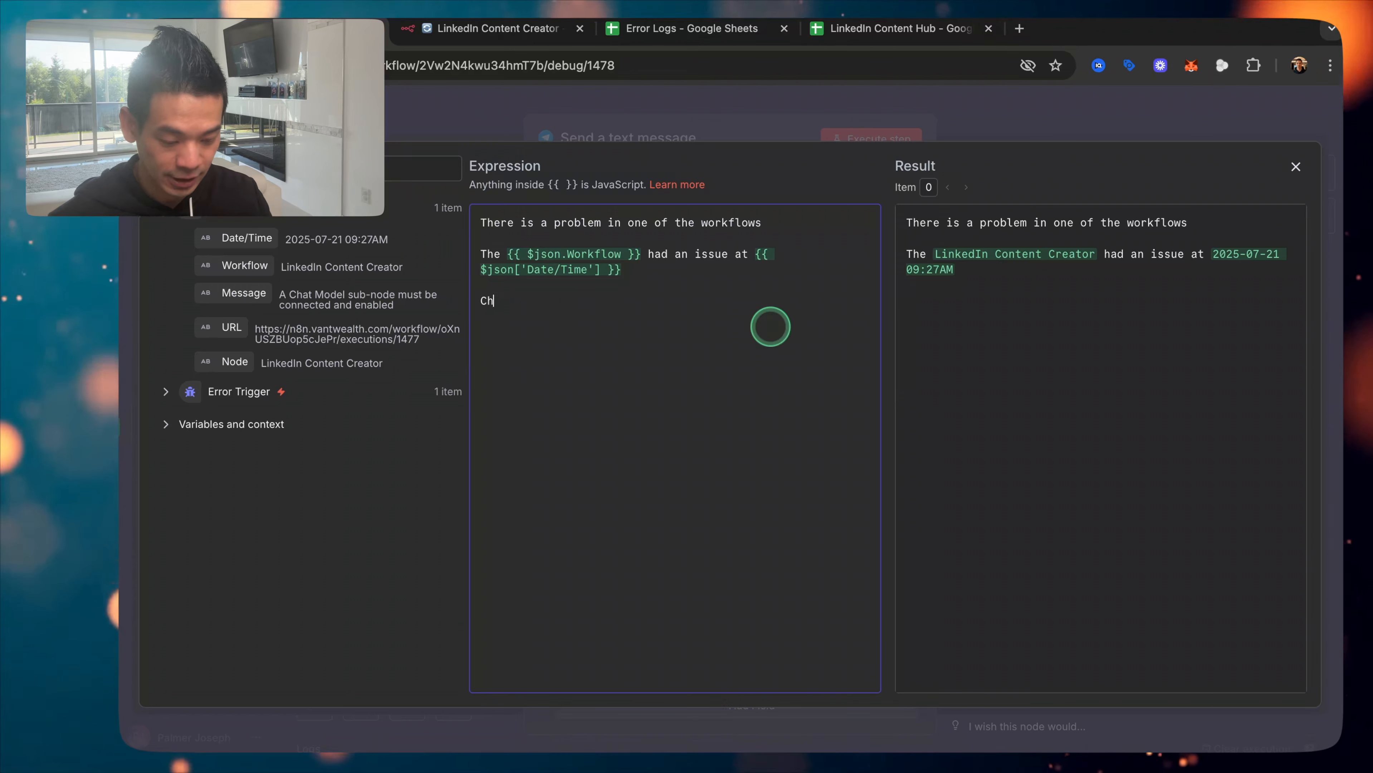
pyautogui.write('eck it out here')
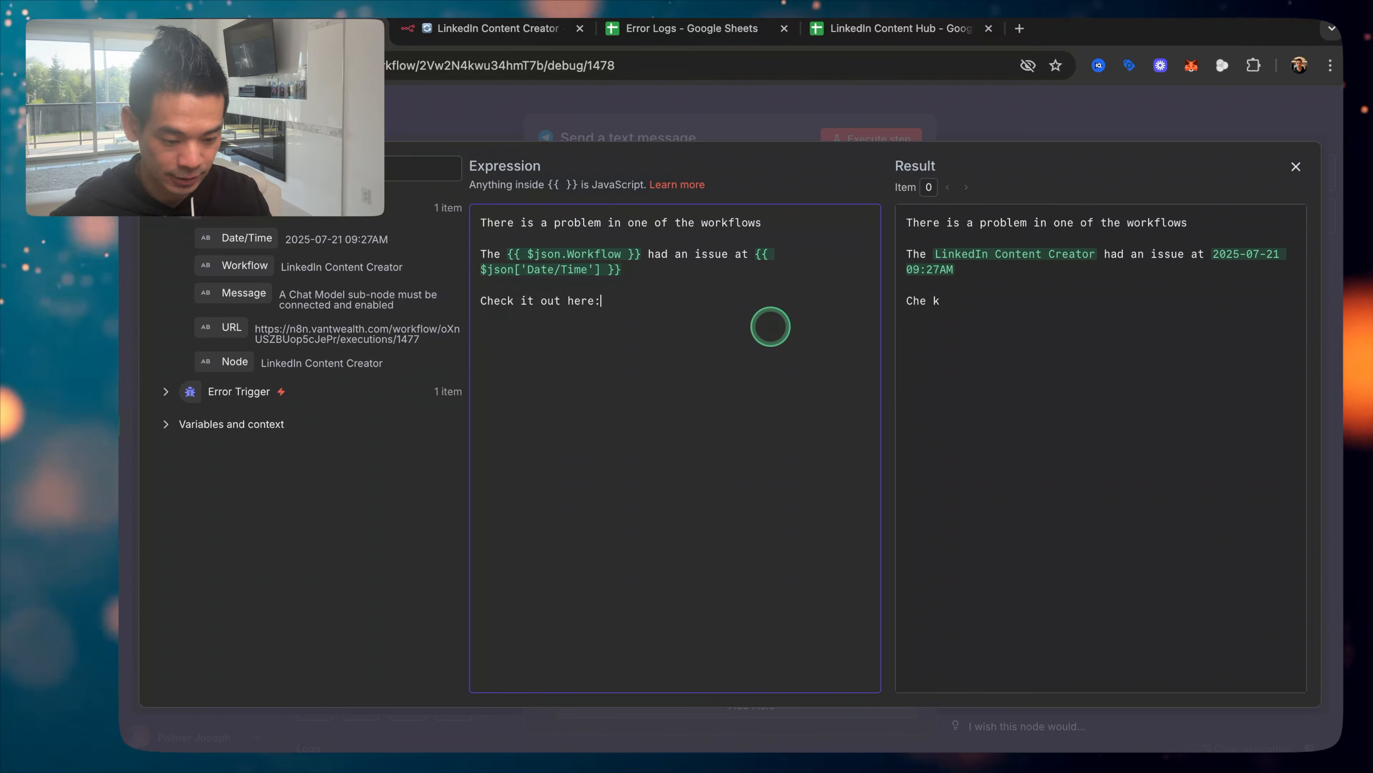
pyautogui.write(':')
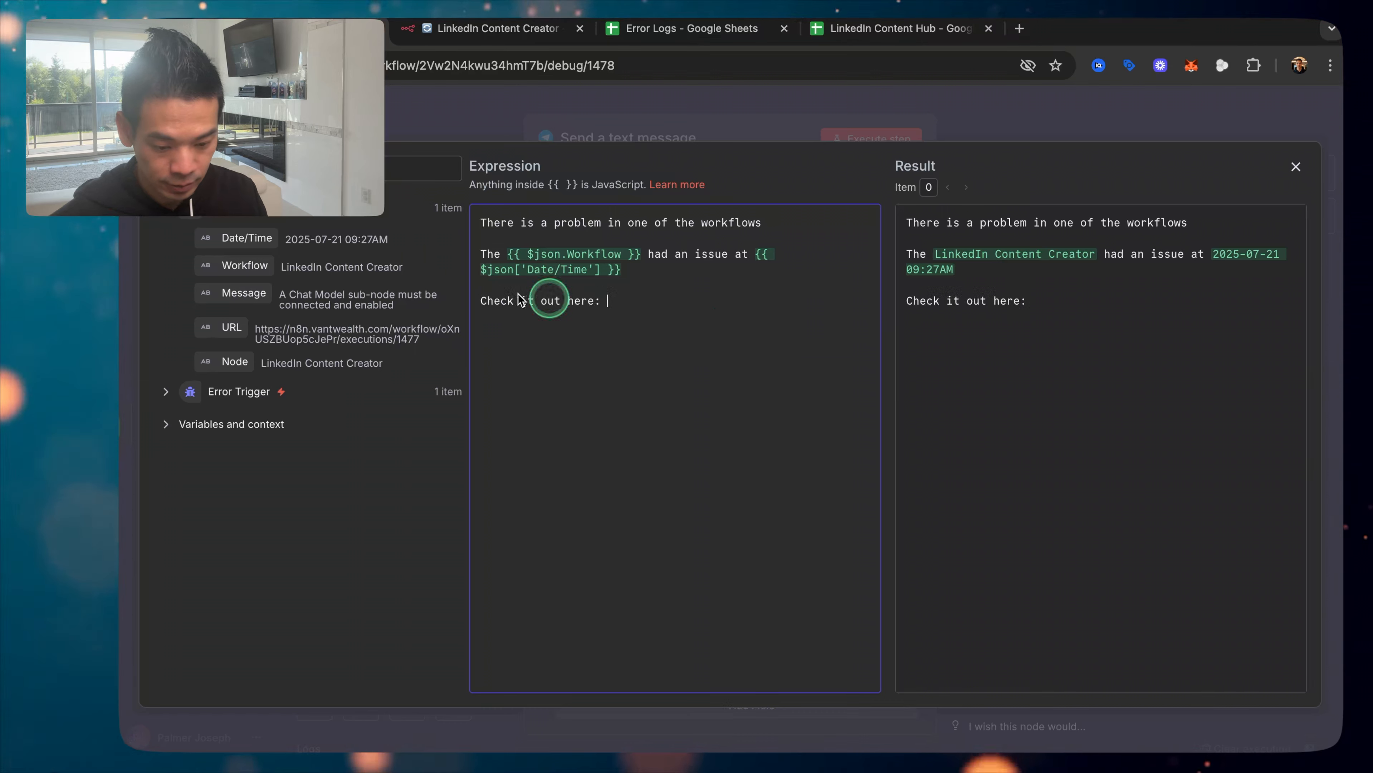
pyautogui.moveTo(684, 309); pyautogui.dragTo(686, 310)
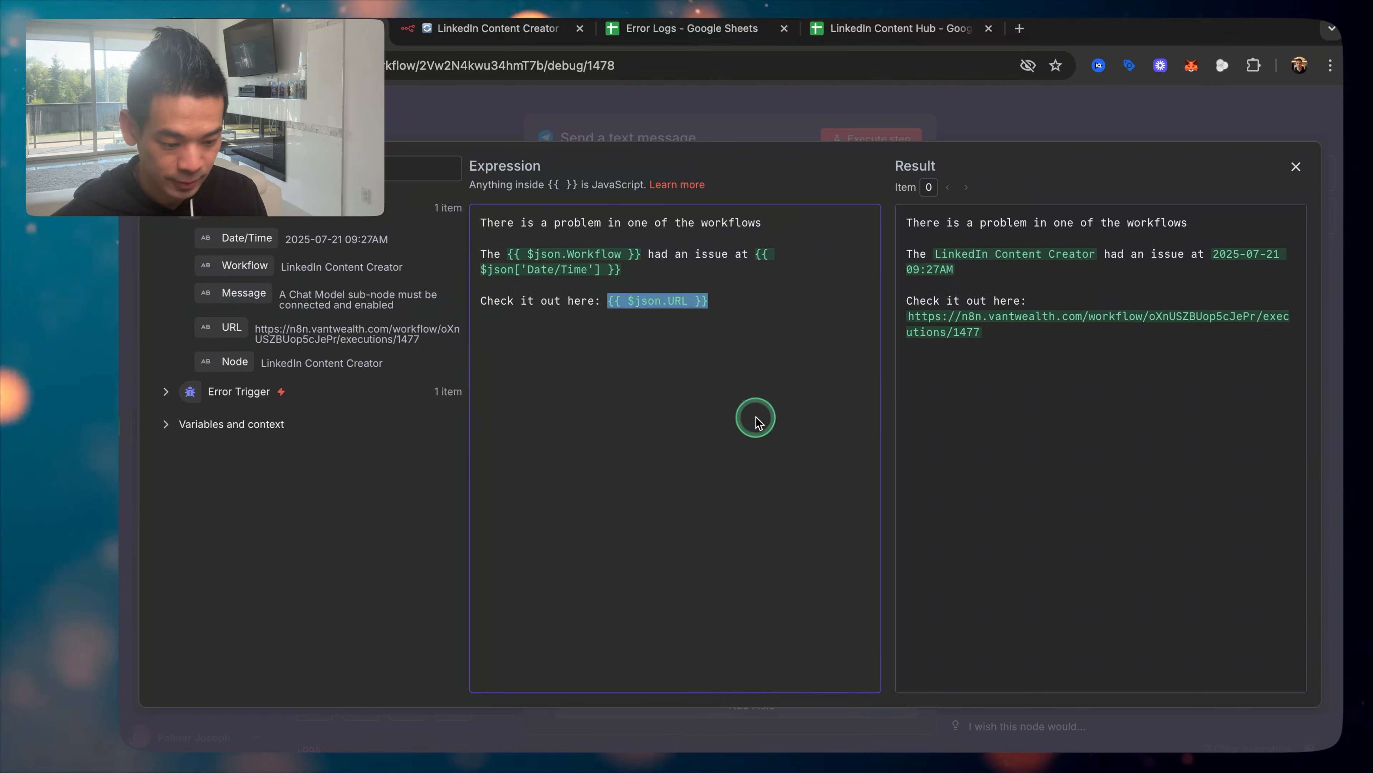
# Step: Send a test Telegram alert and confirm it arrived in the palmerbot chat
pyautogui.click(1296, 173)
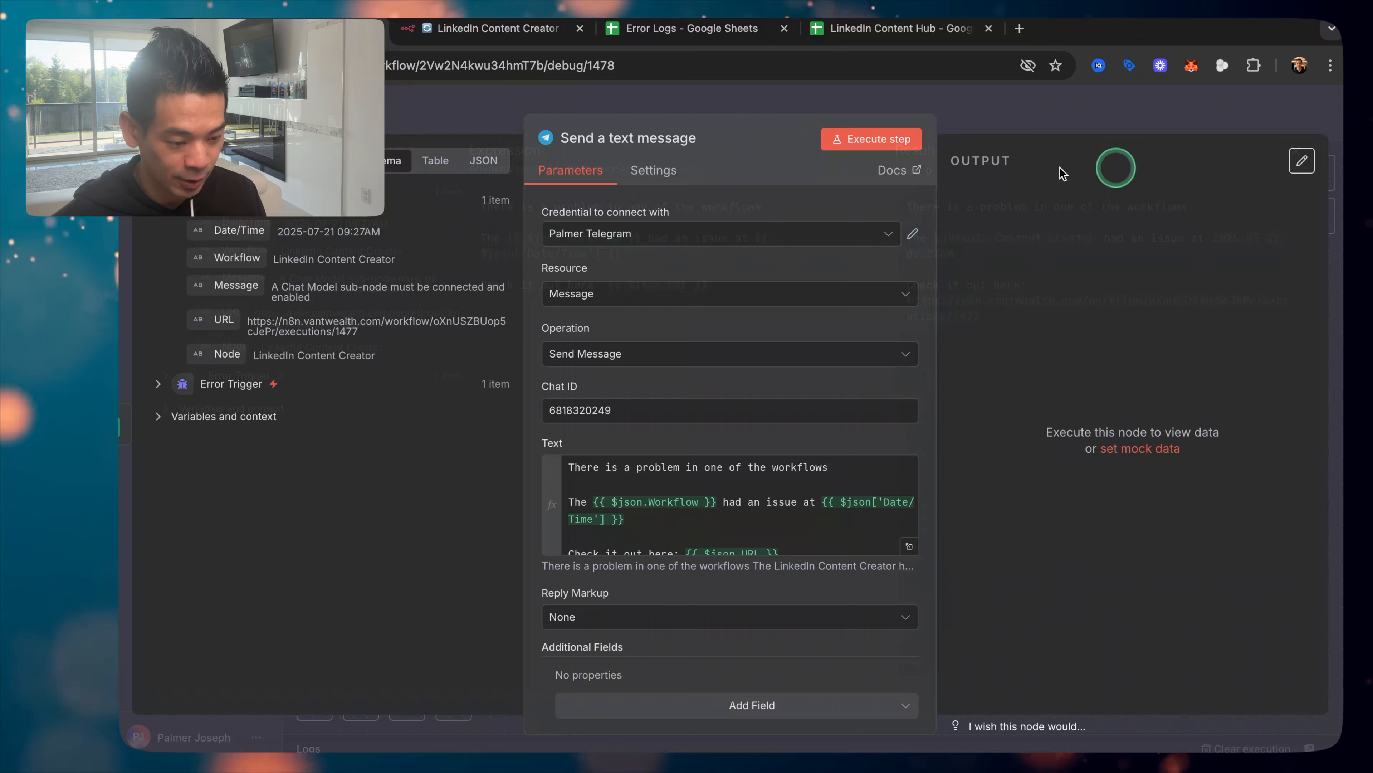
pyautogui.click(865, 138)
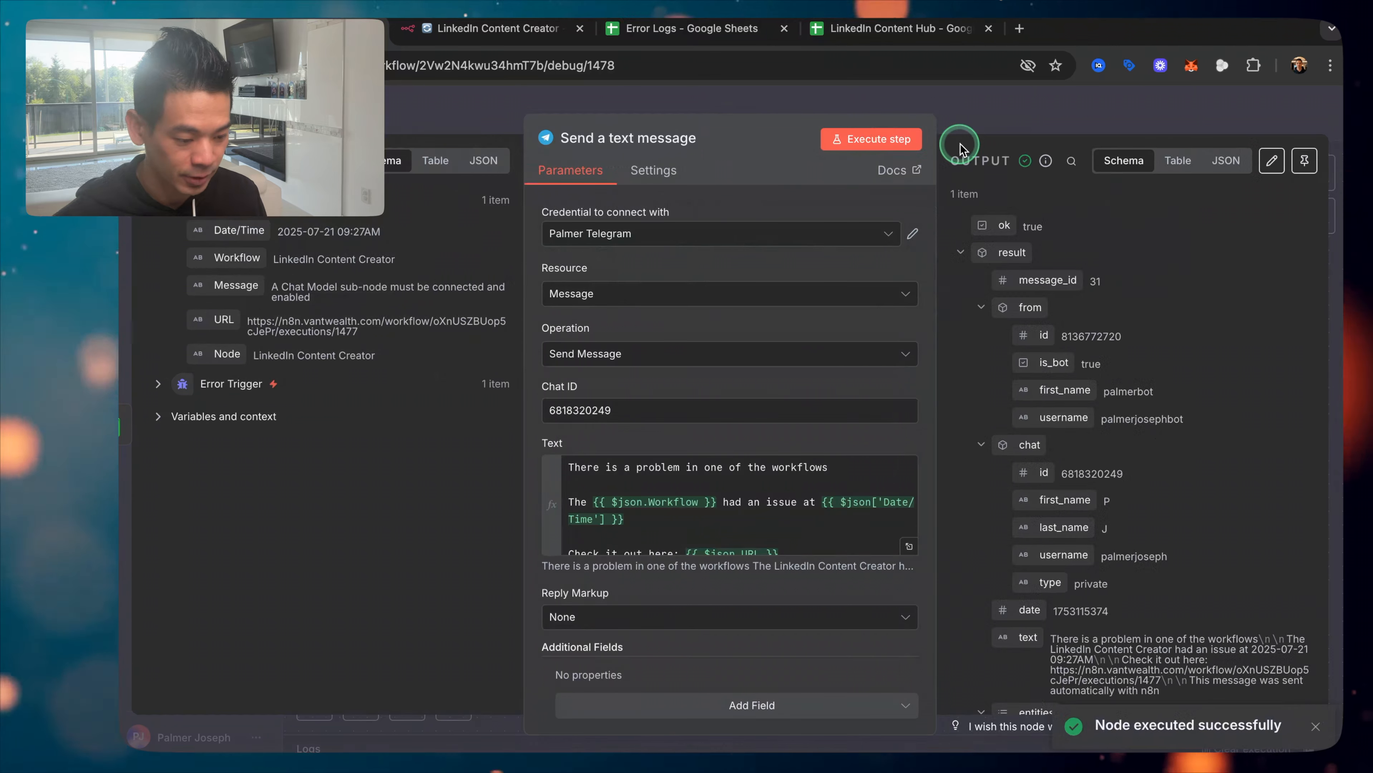
pyautogui.click(749, 737)
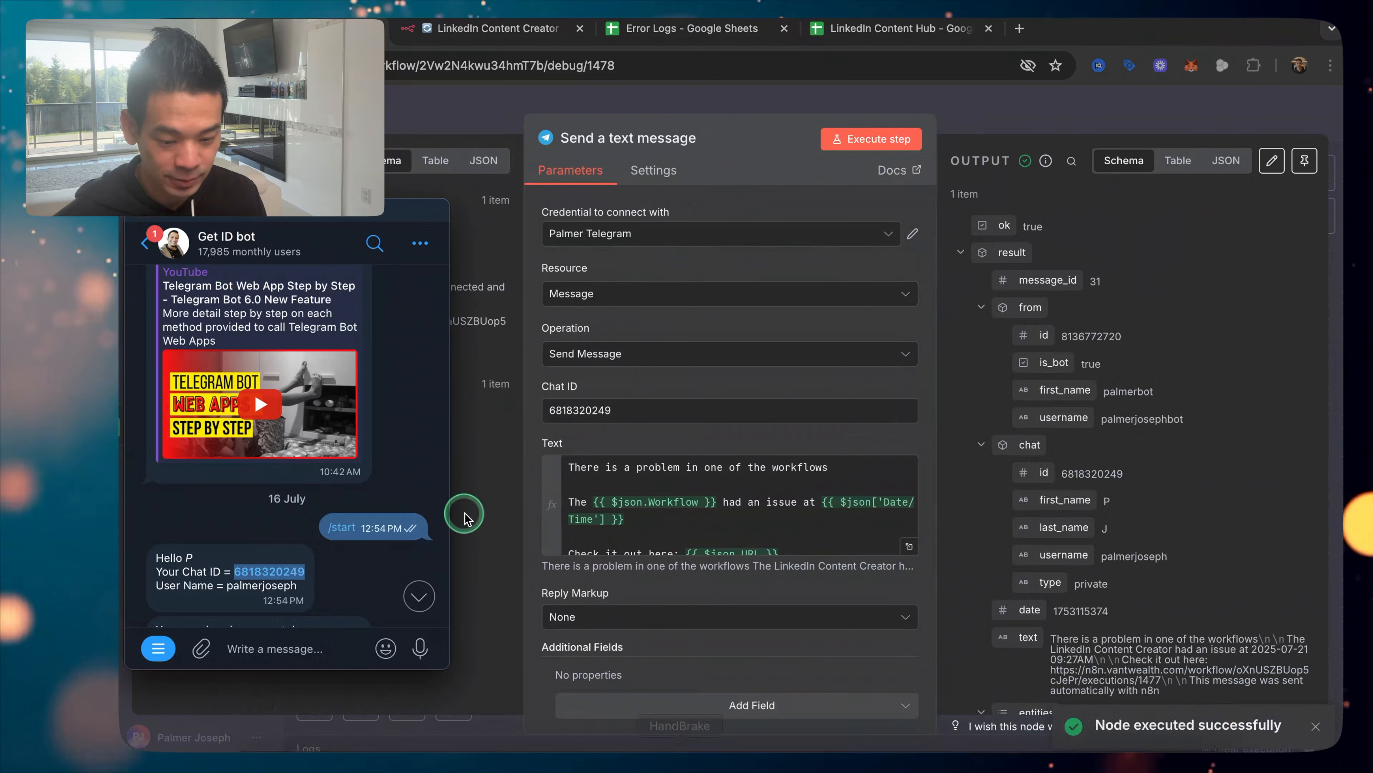
pyautogui.click(147, 237)
pyautogui.click(230, 319)
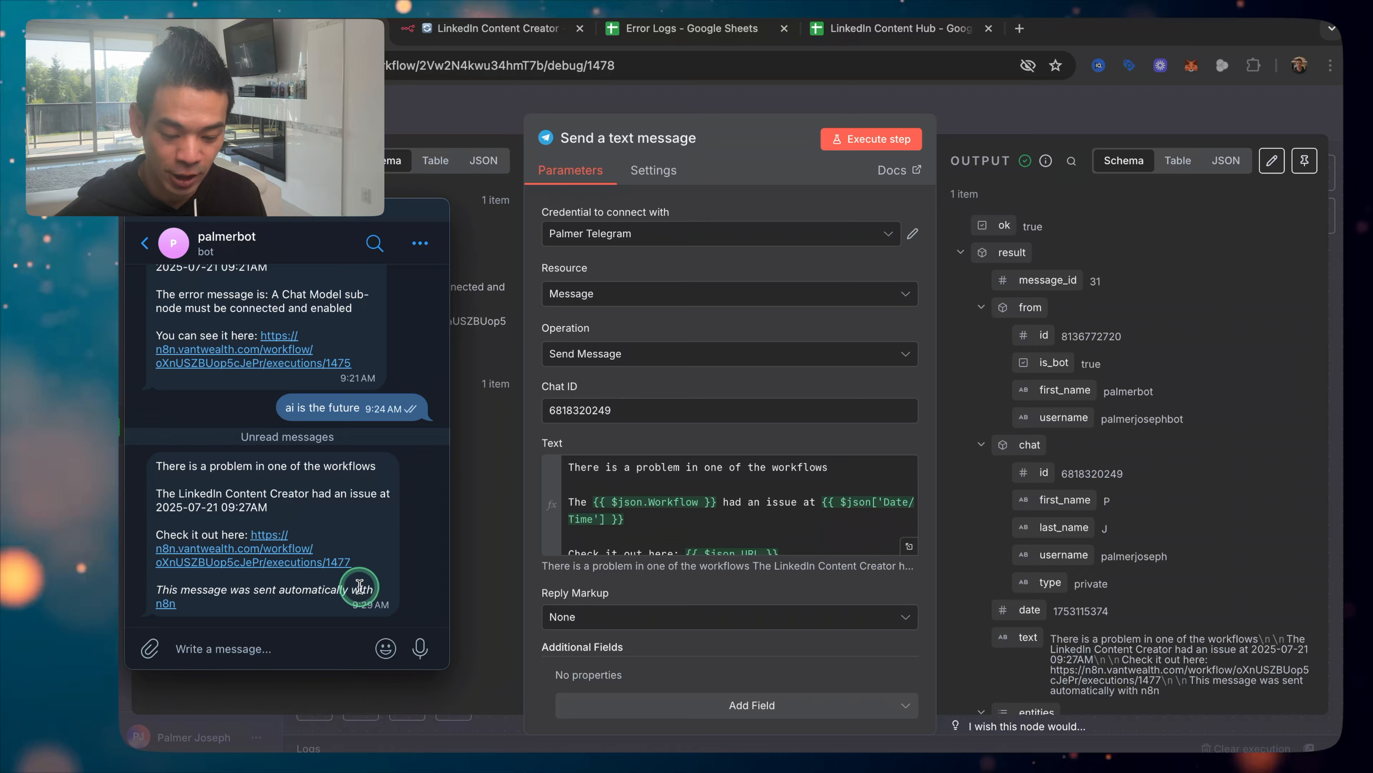
# Step: Add the Append n8n Attribution field to the Telegram message options
pyautogui.click(546, 595)
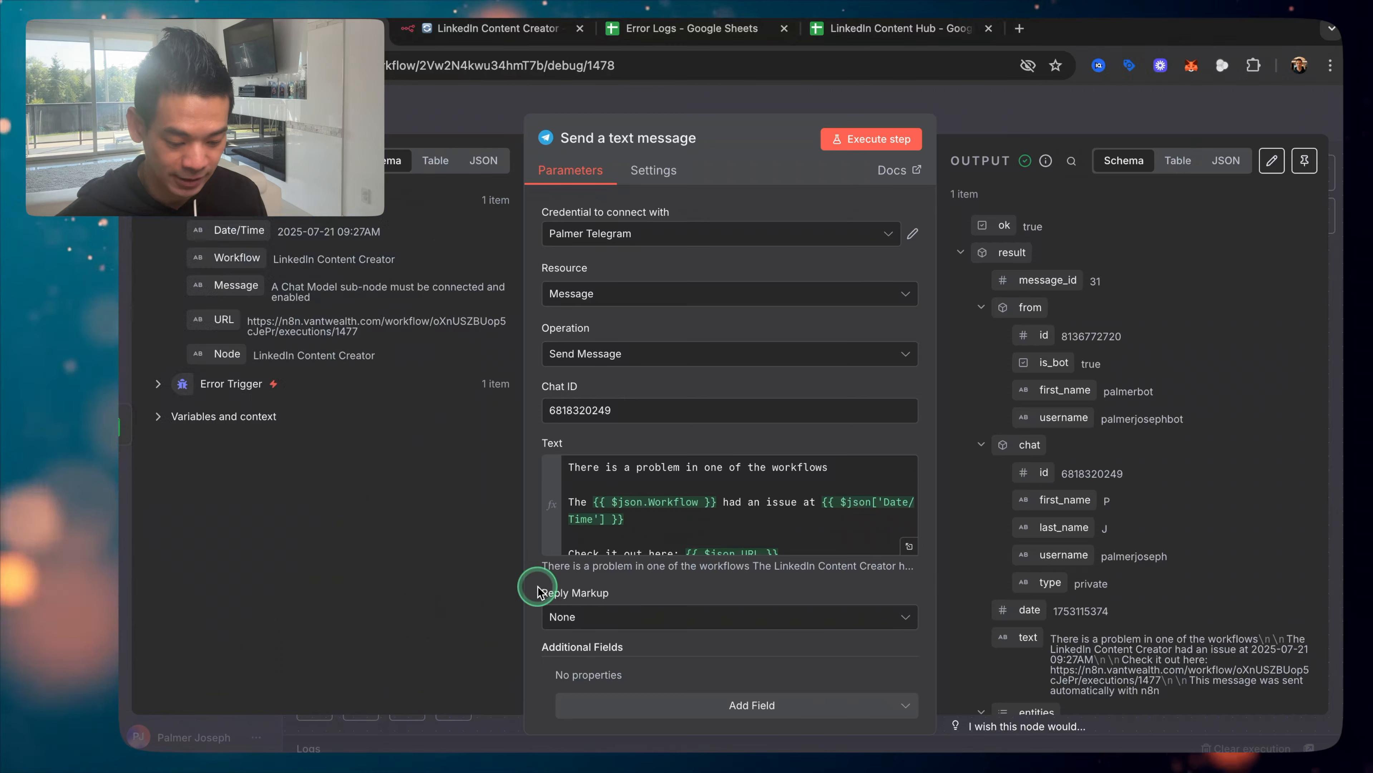
pyautogui.scroll(-1, 683, 659)
pyautogui.click(682, 689)
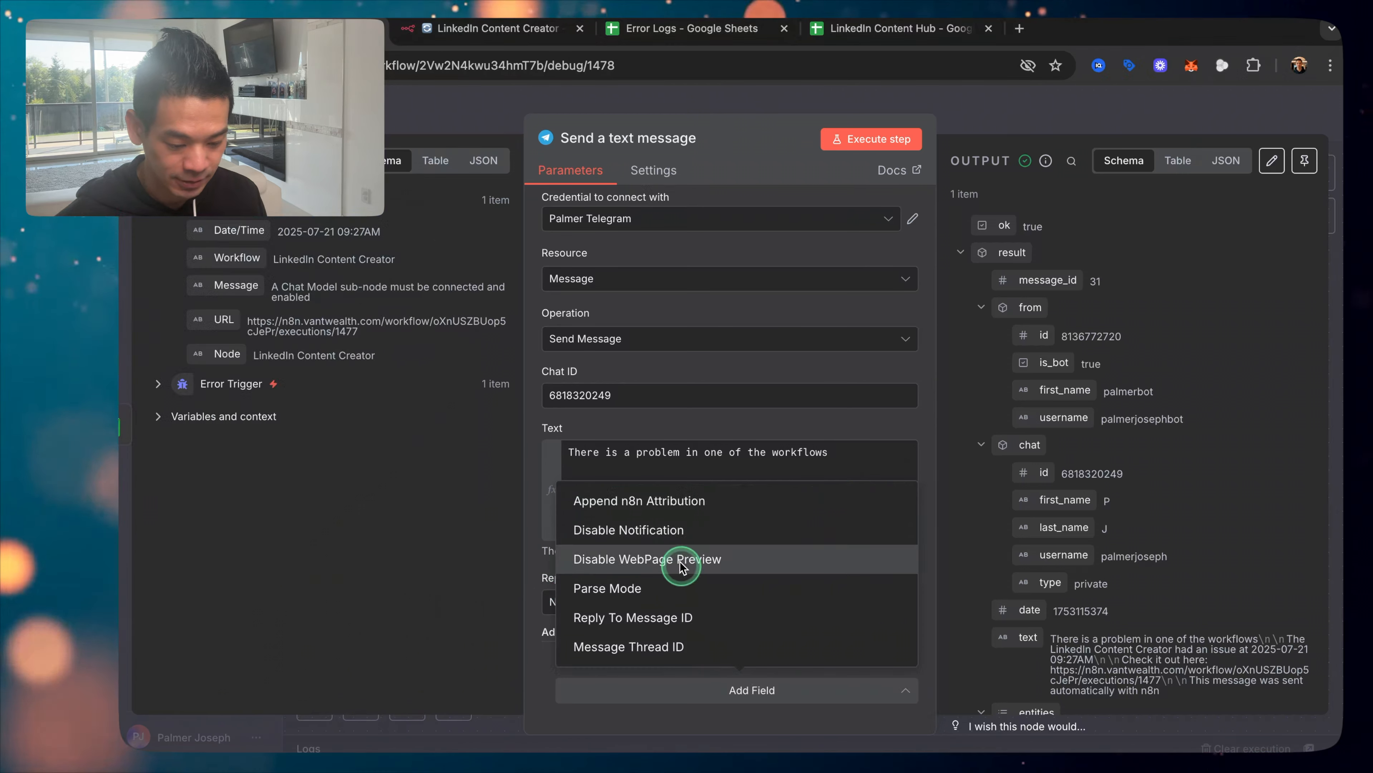
pyautogui.click(659, 499)
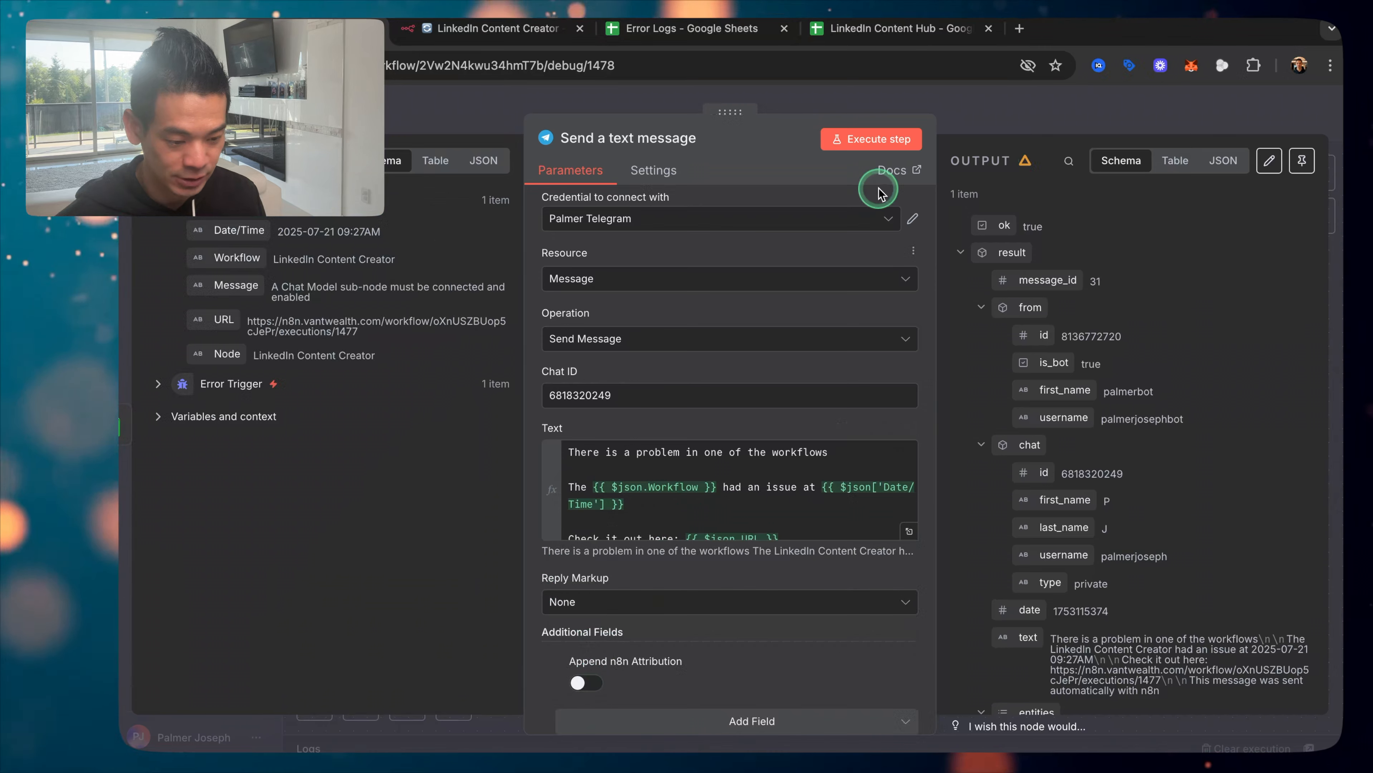
# Step: Re-run the Telegram step and confirm the new alert in Telegram
pyautogui.click(1042, 110)
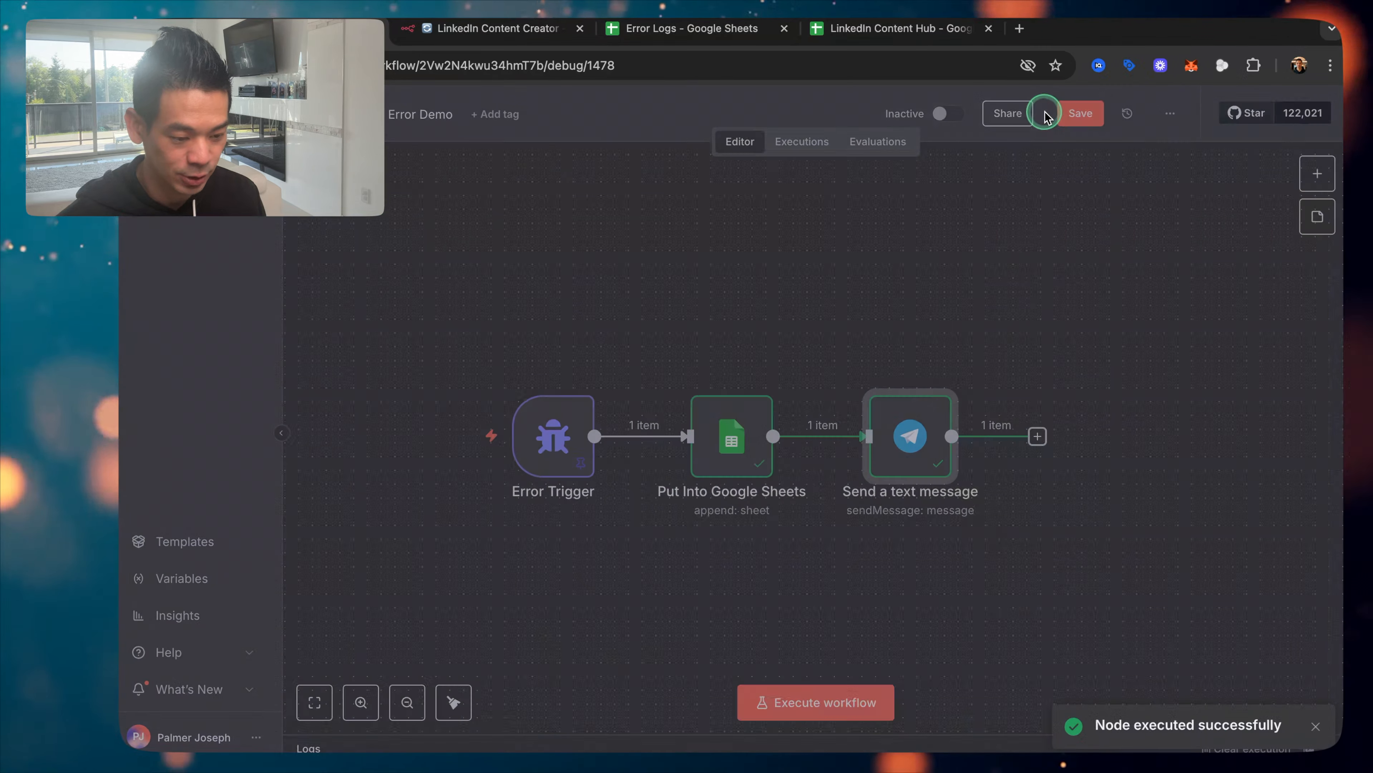
pyautogui.click(736, 723)
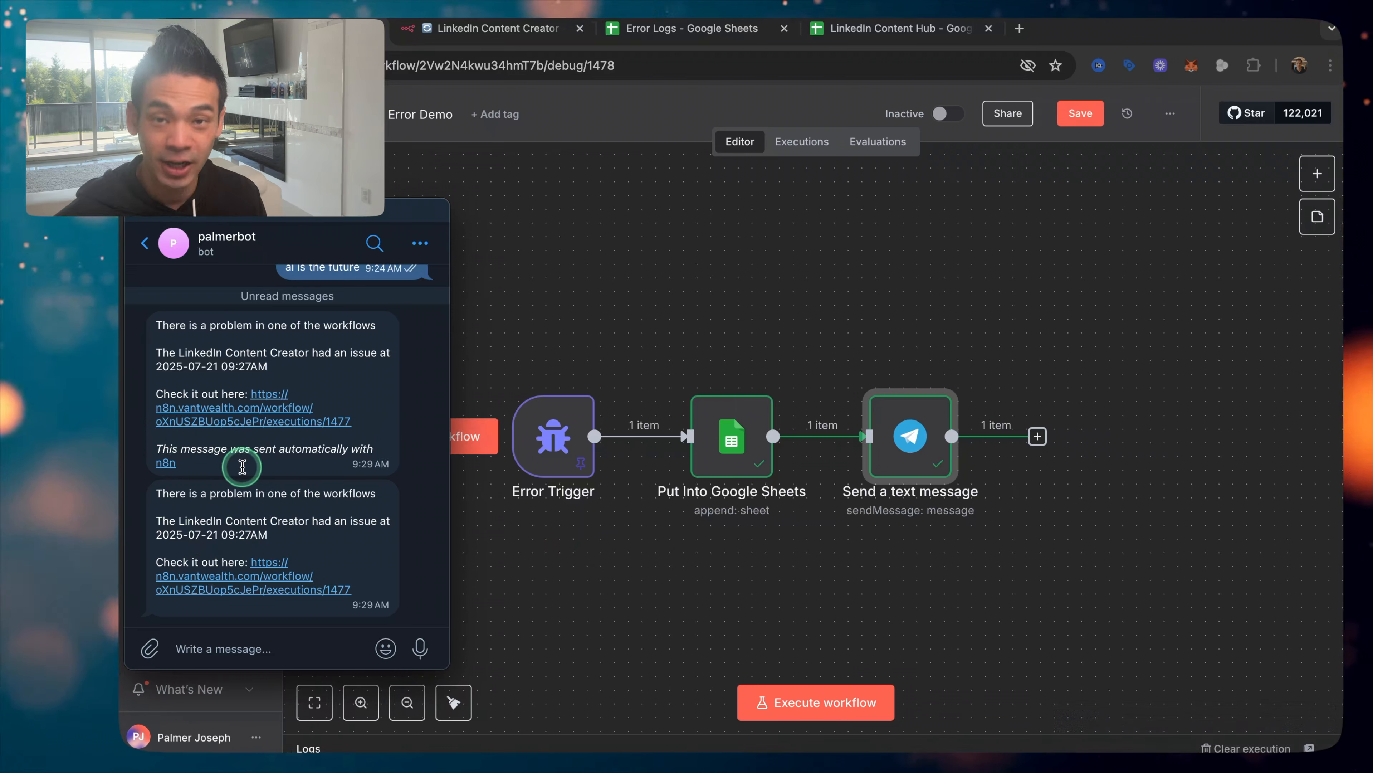
pyautogui.click(595, 313)
# Step: Search 'slack' and add Slack's Send a message action after the Telegram node
pyautogui.click(1037, 436)
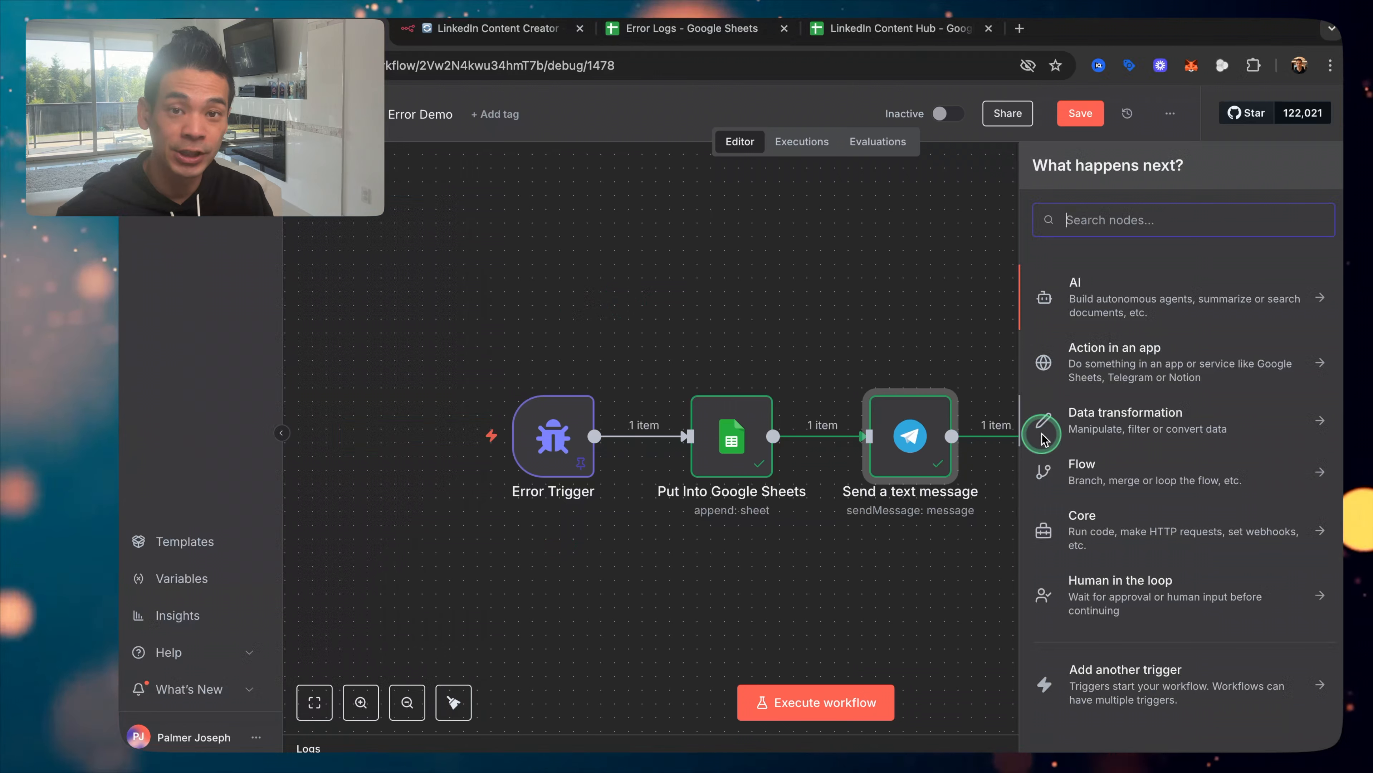
pyautogui.write('slack')
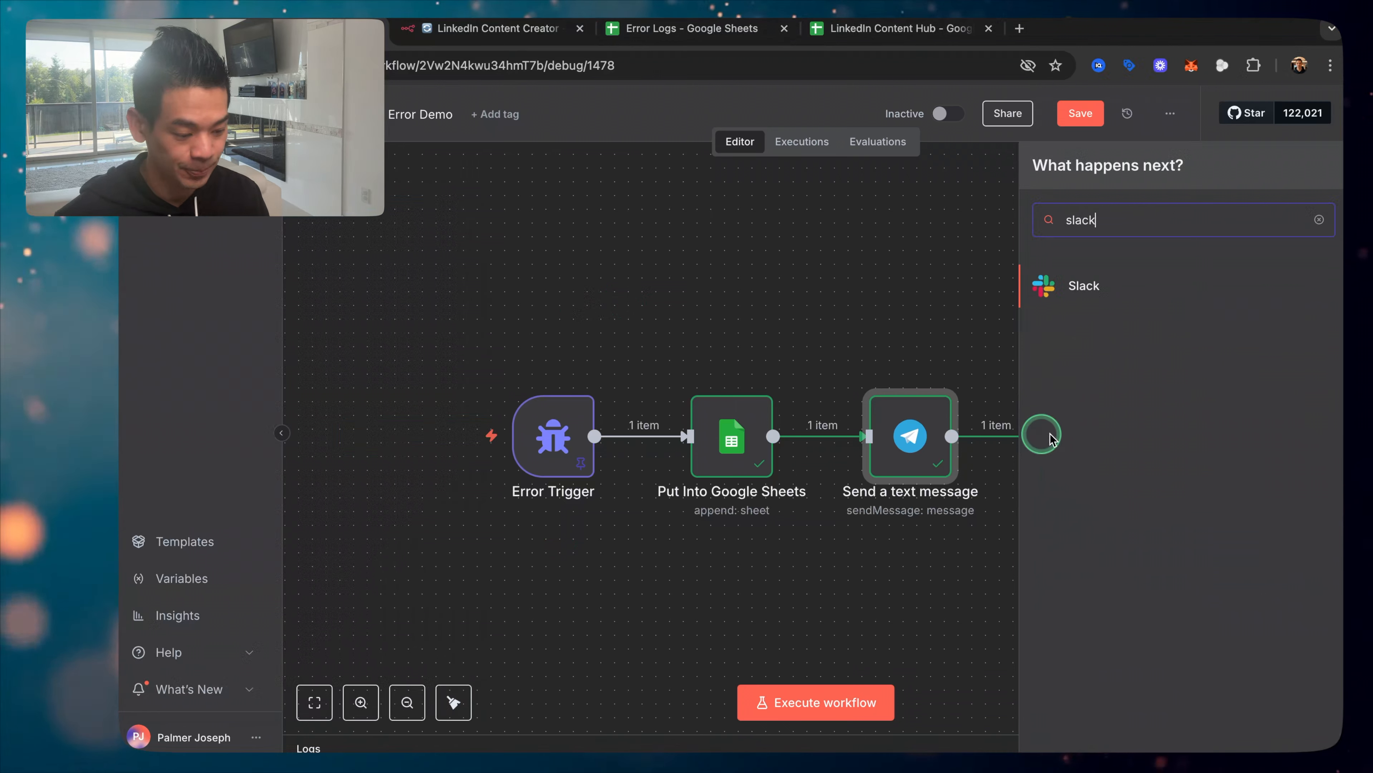
pyautogui.click(1096, 291)
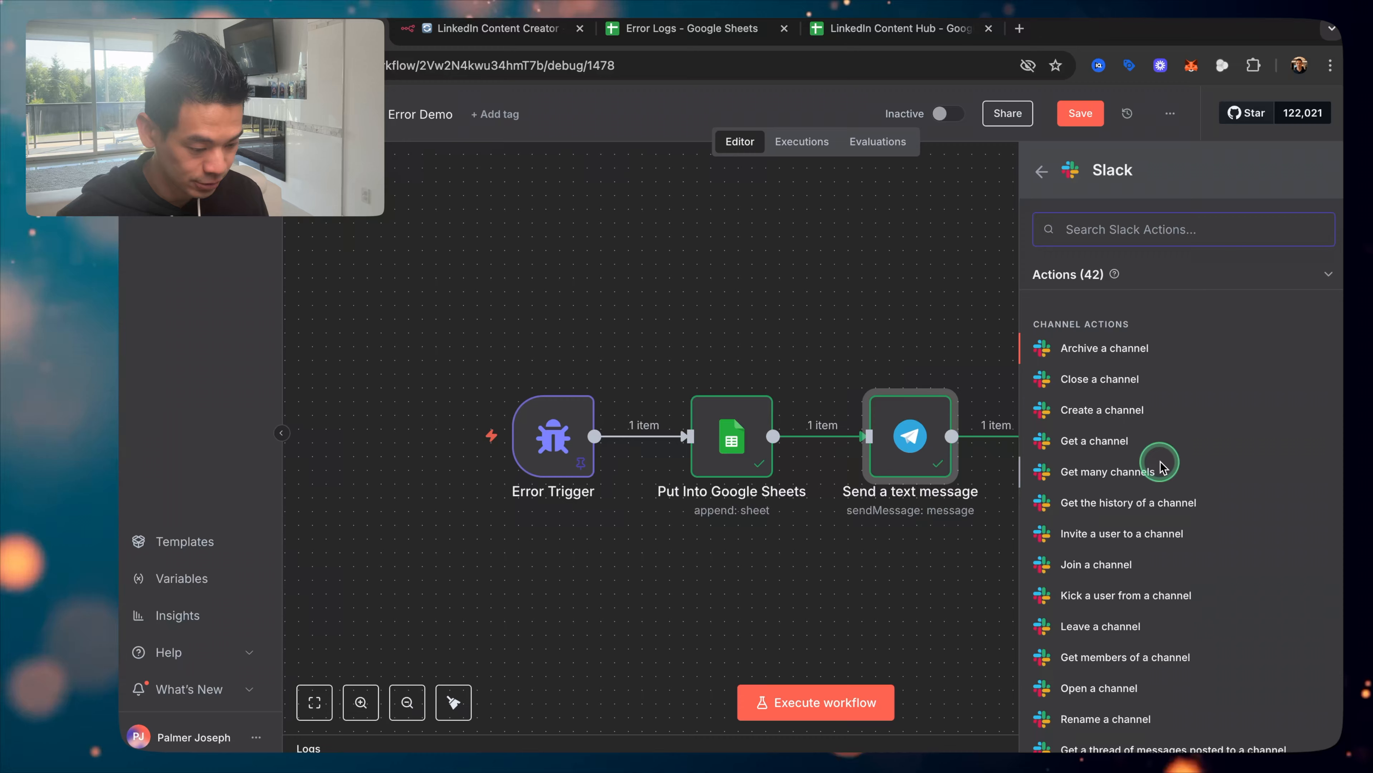
pyautogui.scroll(-6, 1146, 458)
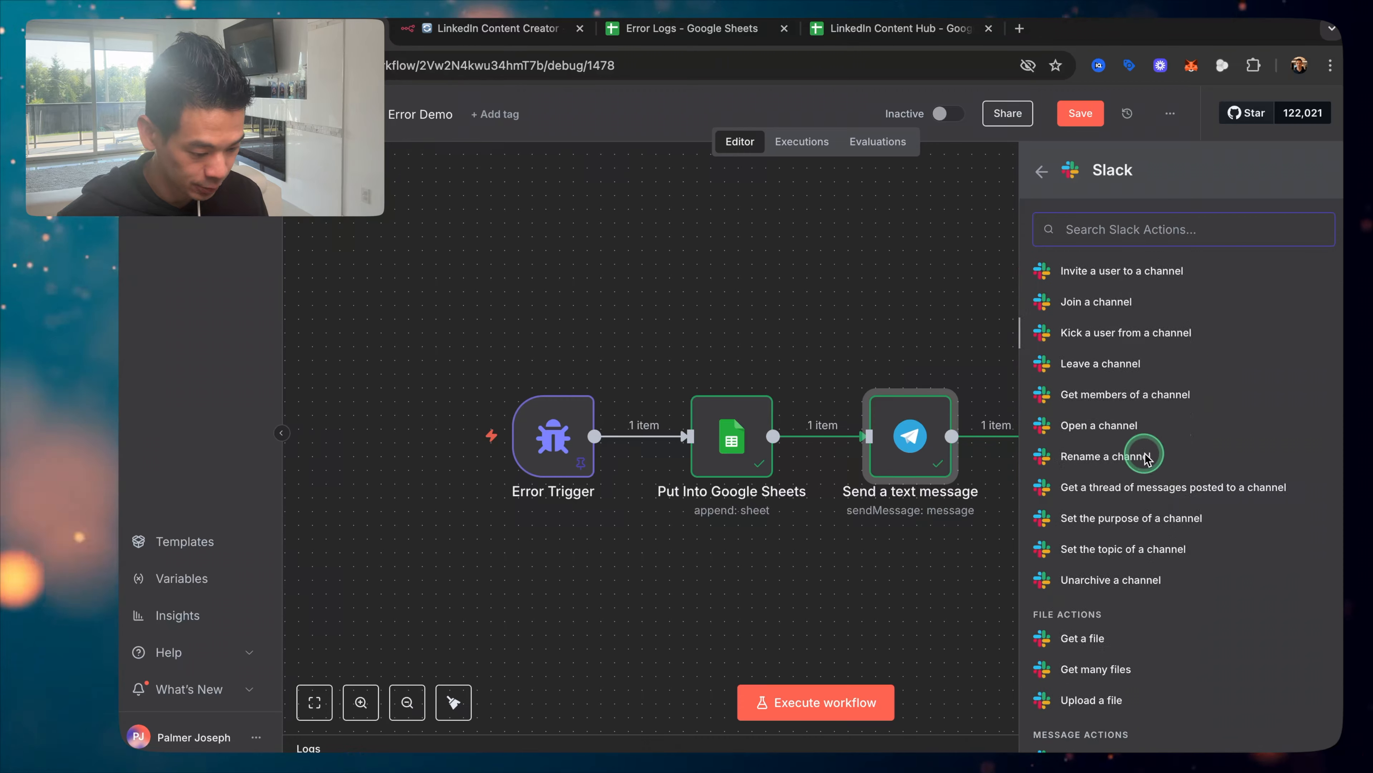
pyautogui.scroll(-5, 1146, 457)
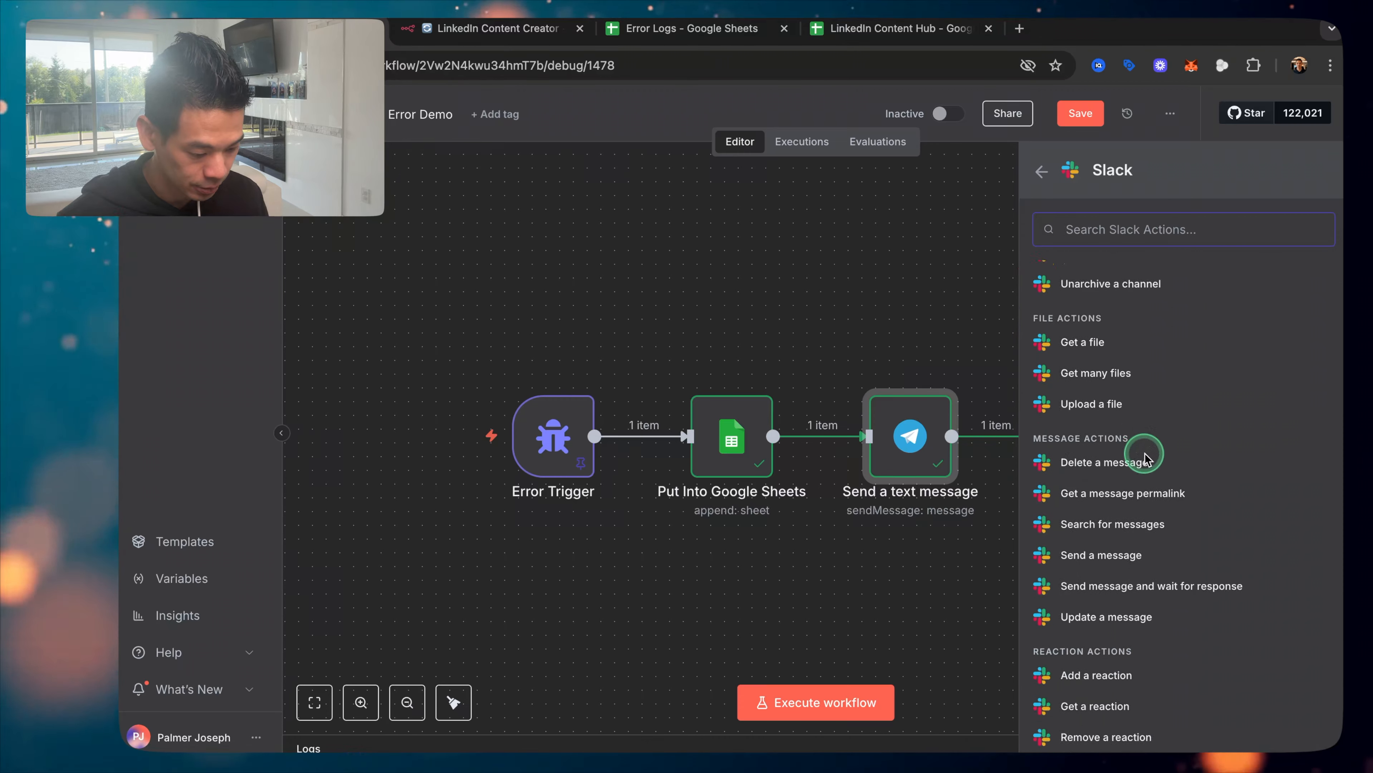
pyautogui.click(1096, 503)
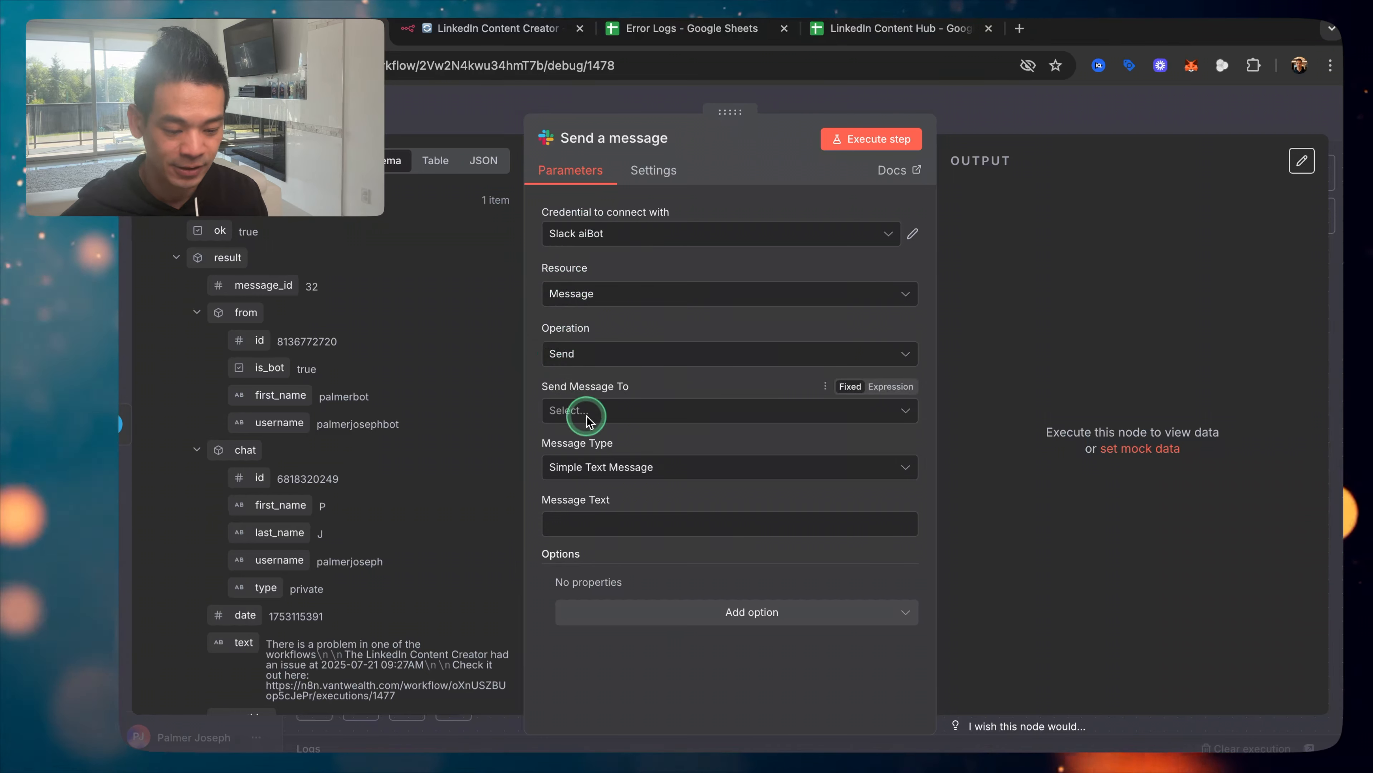
# Step: Send the Slack message to the aibot channel, checking that channel in Slack
pyautogui.click(608, 418)
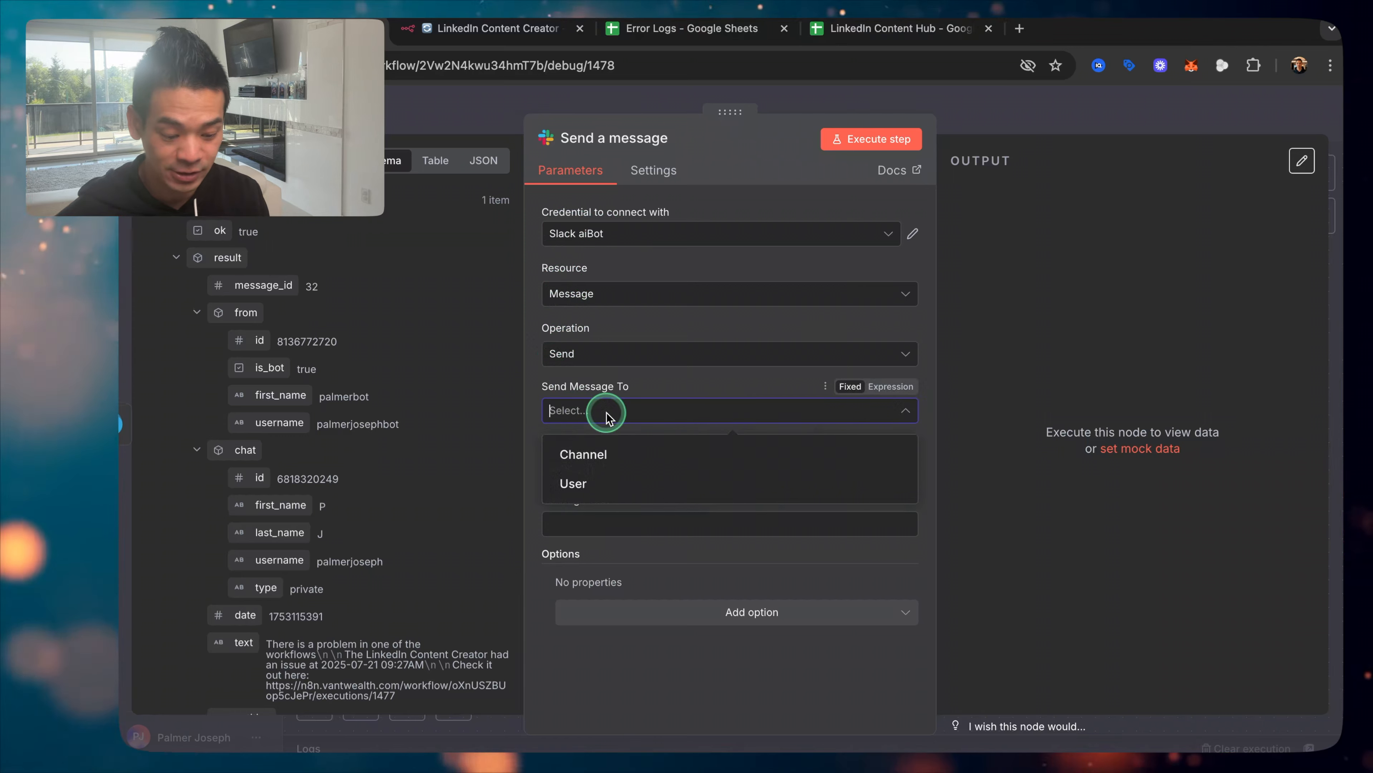
pyautogui.click(595, 453)
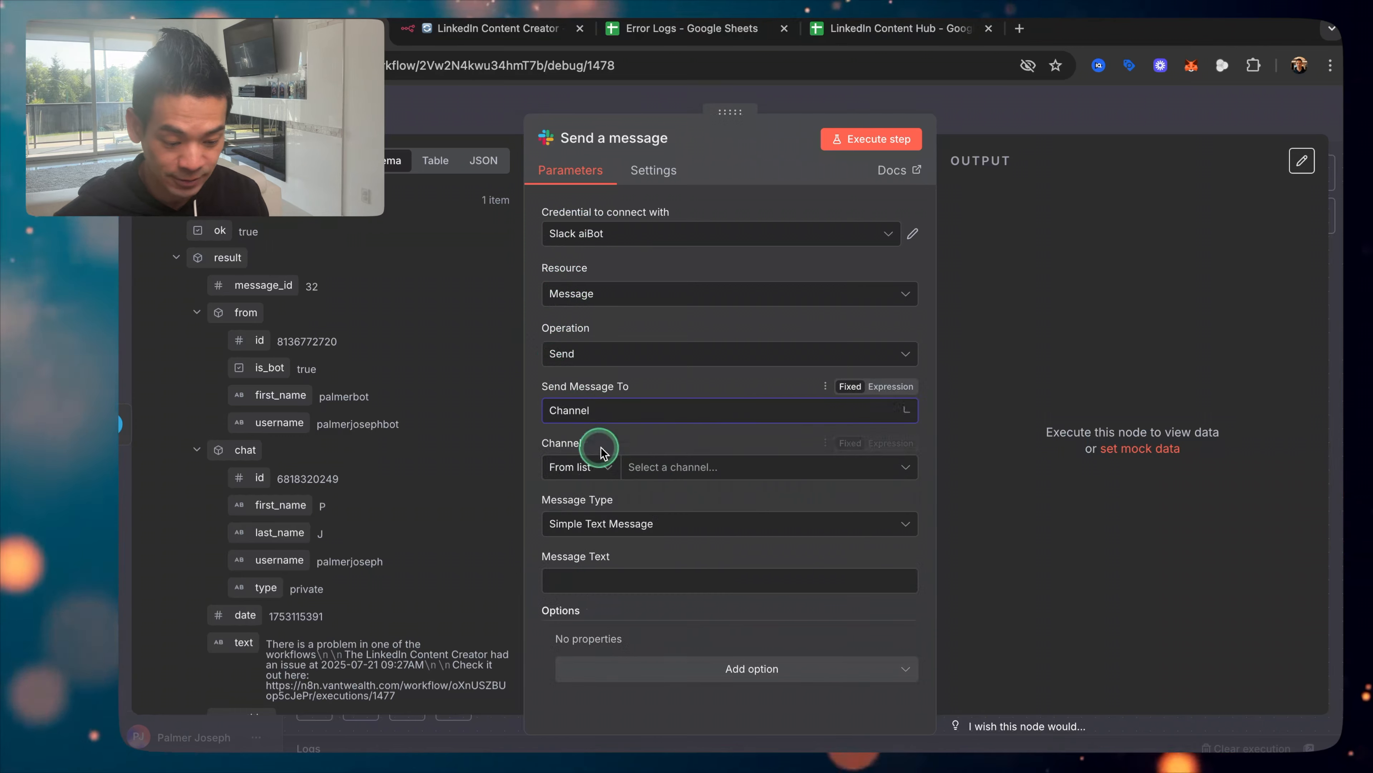
pyautogui.click(691, 469)
pyautogui.click(568, 539)
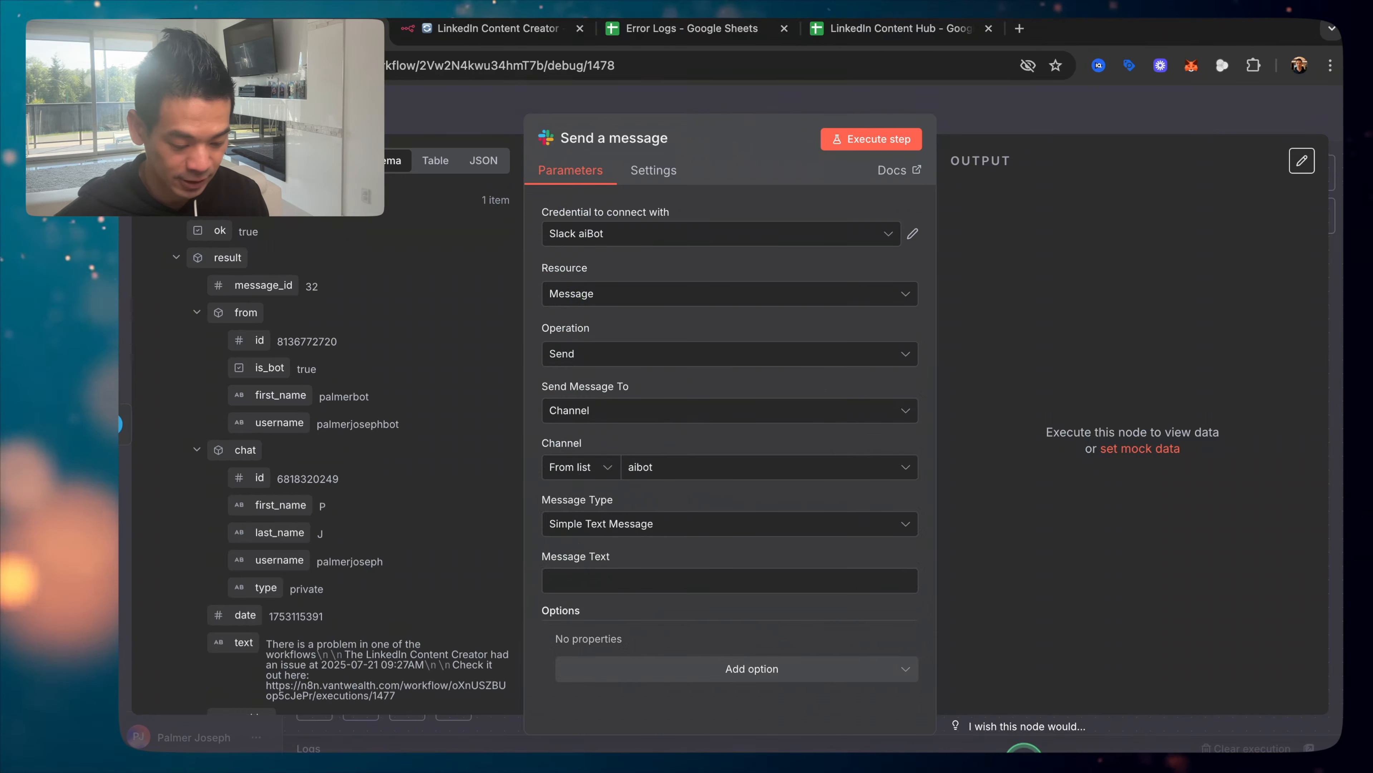
pyautogui.click(1022, 758)
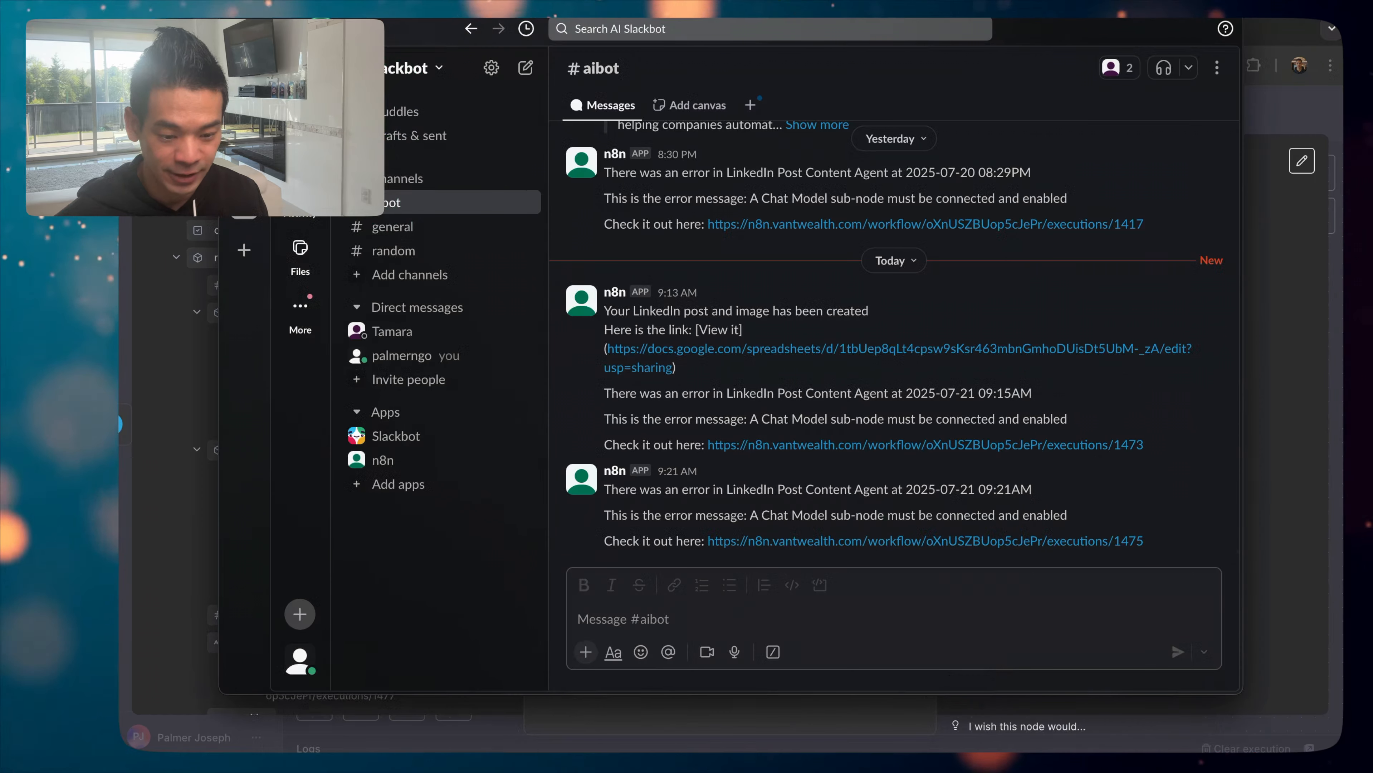
pyautogui.click(236, 29)
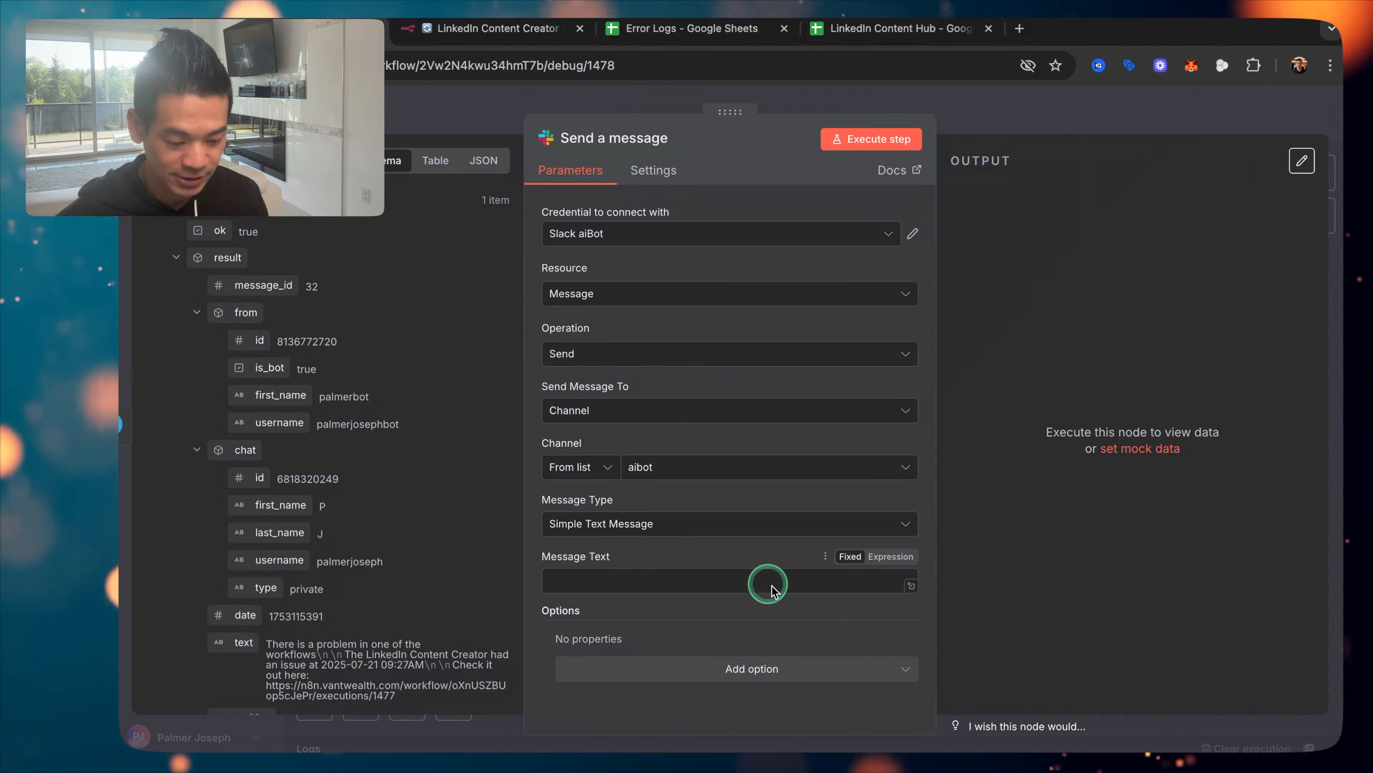
# Step: Make Message Text an expression and type 'There is an issue with one of the automations.' then 'It happened in'
pyautogui.click(912, 585)
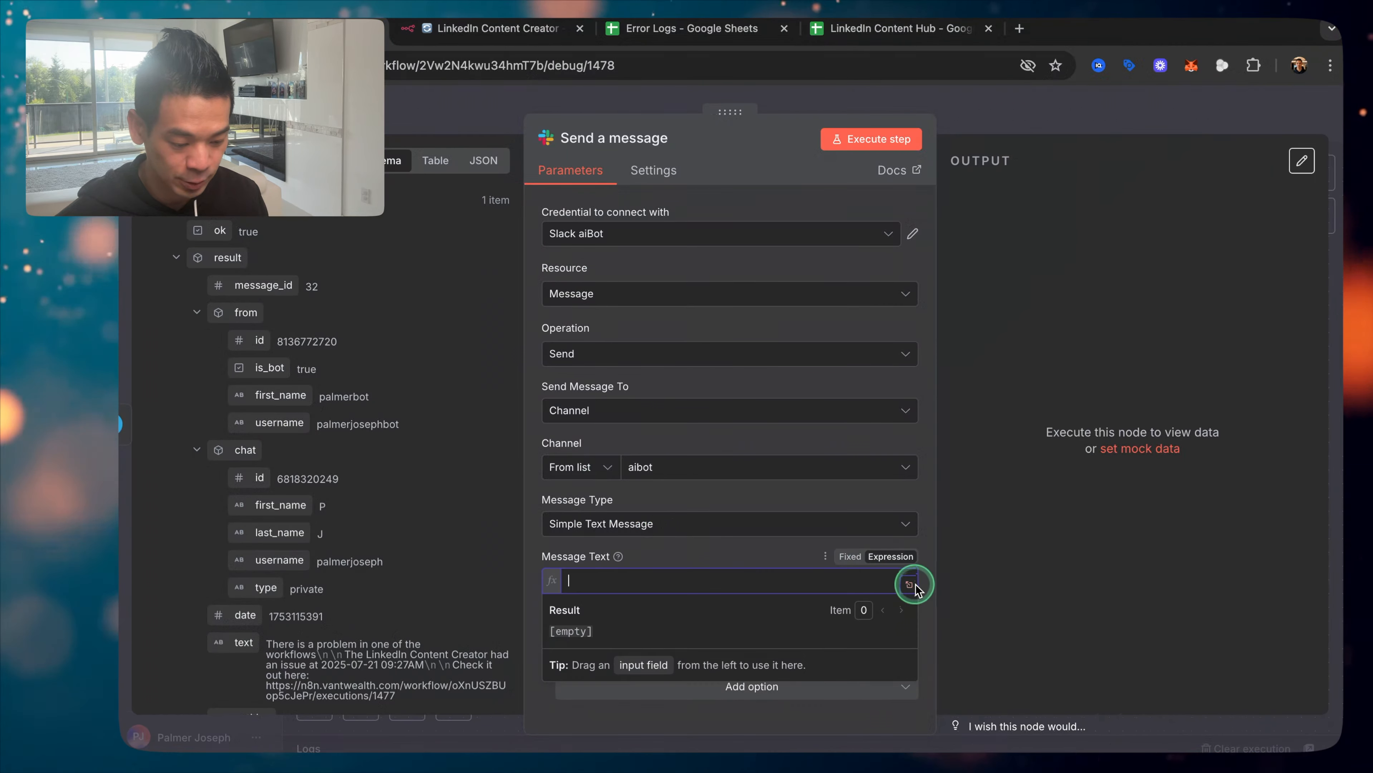
pyautogui.click(911, 583)
pyautogui.write('The')
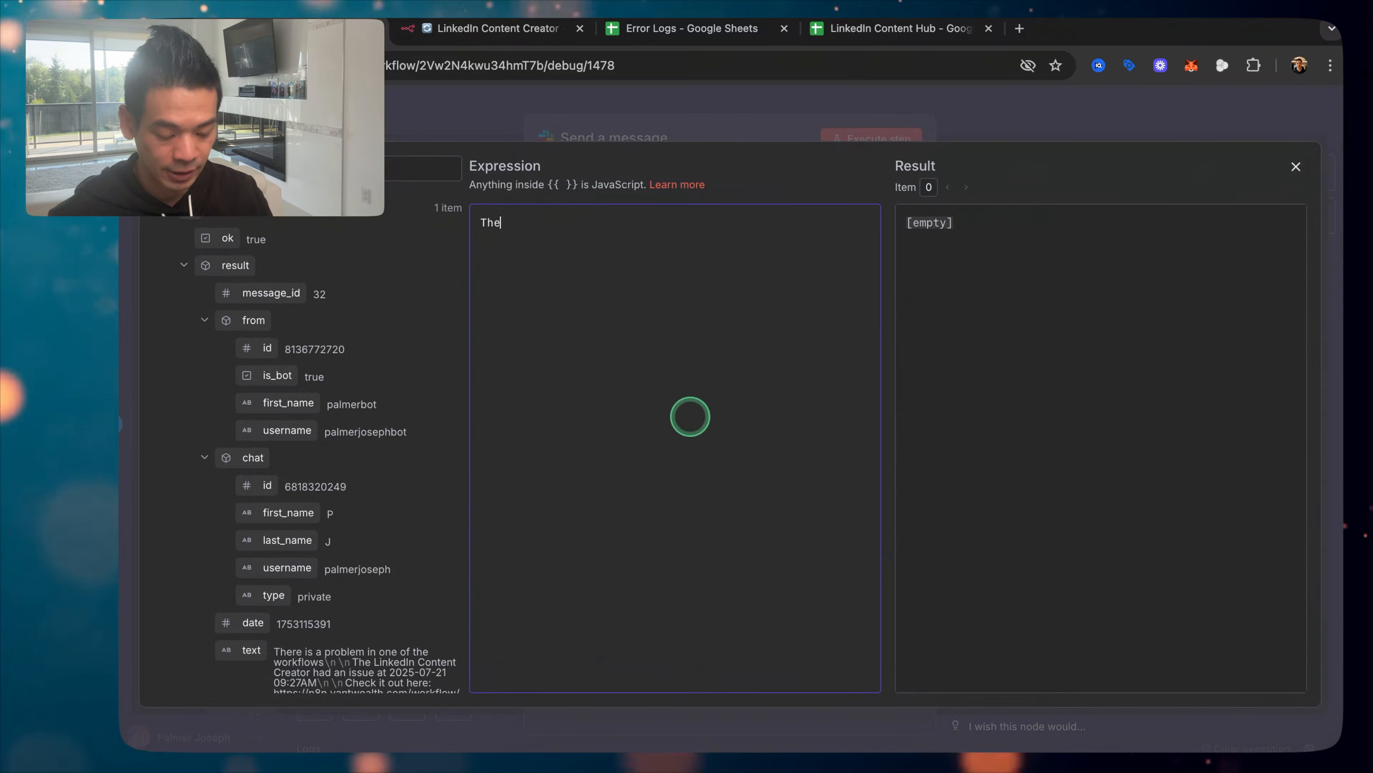
pyautogui.write('re is an issue with one of the')
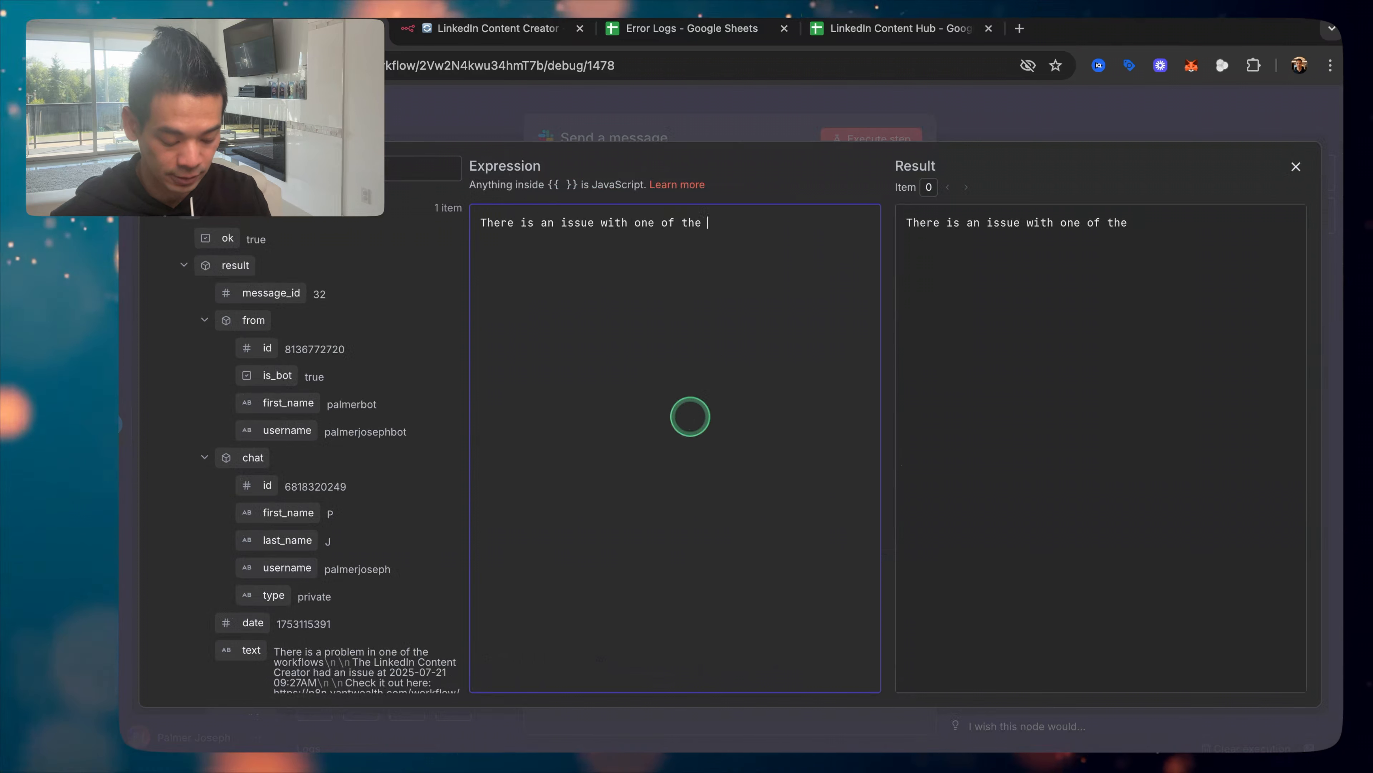
pyautogui.write(' w')
pyautogui.press('BackSpace')
pyautogui.write('automations.')
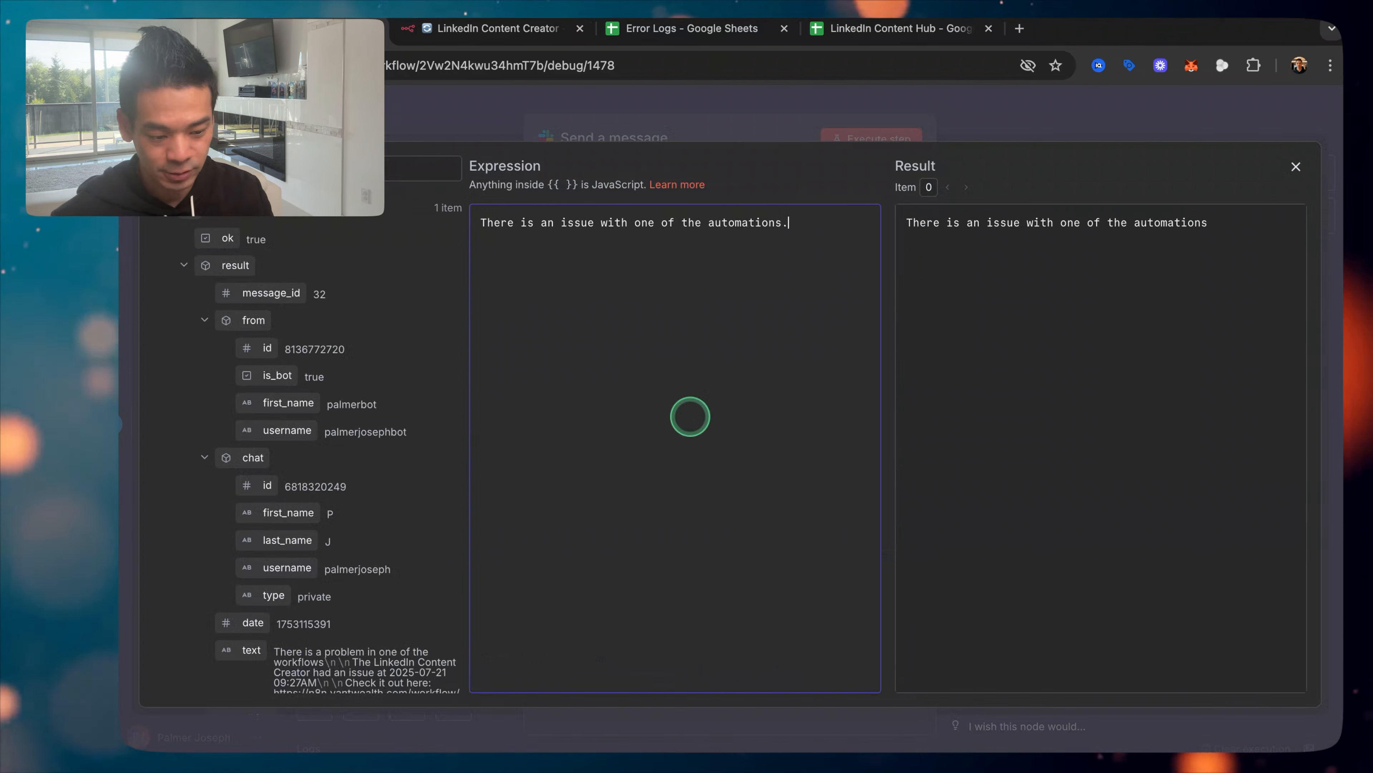
pyautogui.press('Return')
pyautogui.write('It happened in')
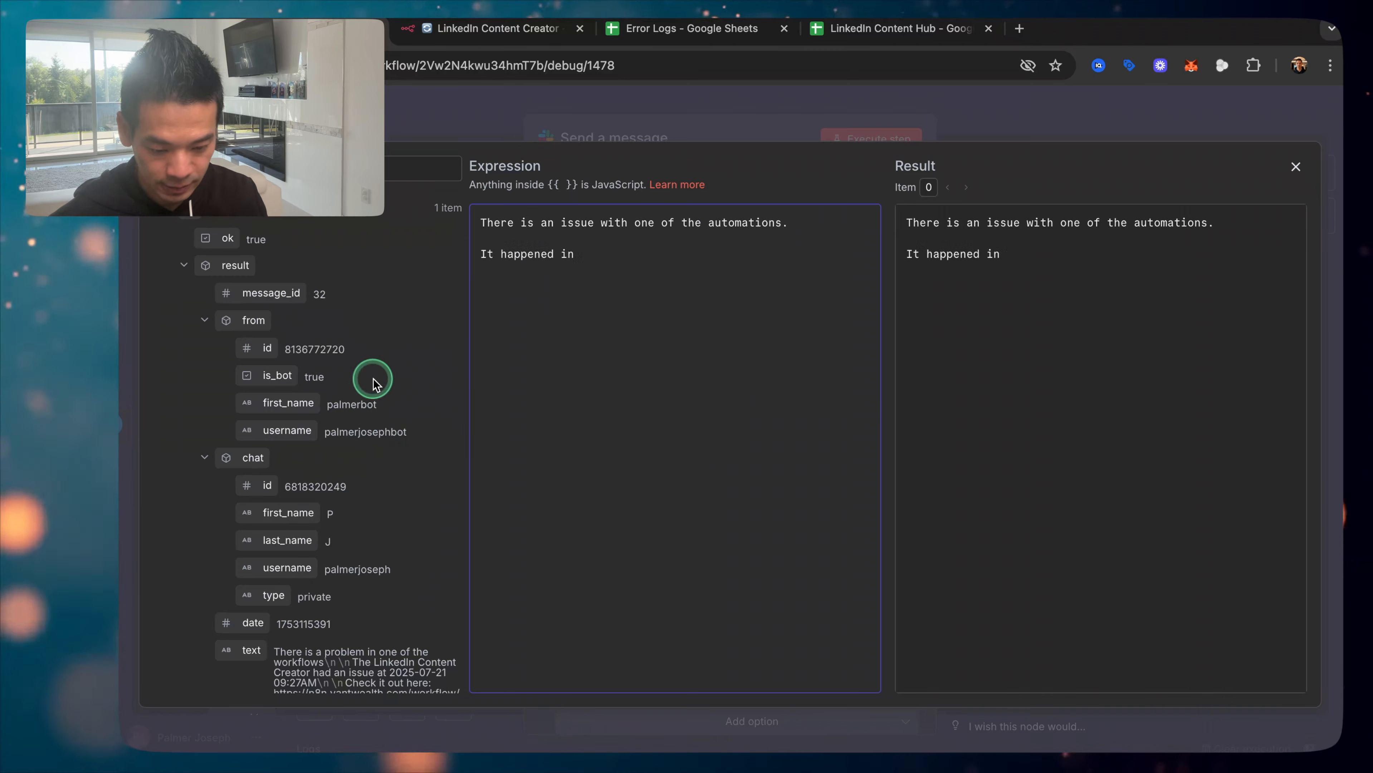
# Step: Insert the Workflow name, 'at' Date/Time, and 'Here is the URL:' with the execution URL from Put Into Google Sheets
pyautogui.scroll(-6, 273, 311)
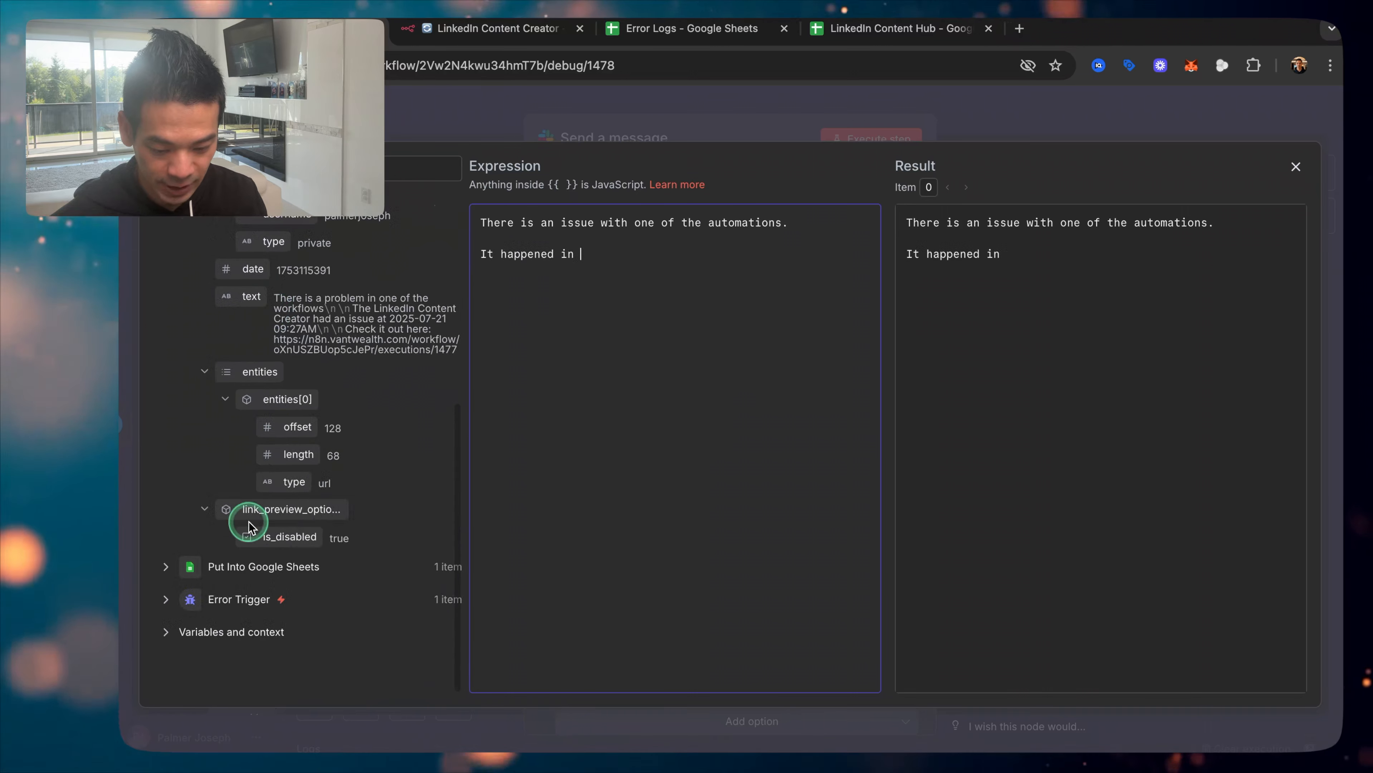
pyautogui.click(239, 568)
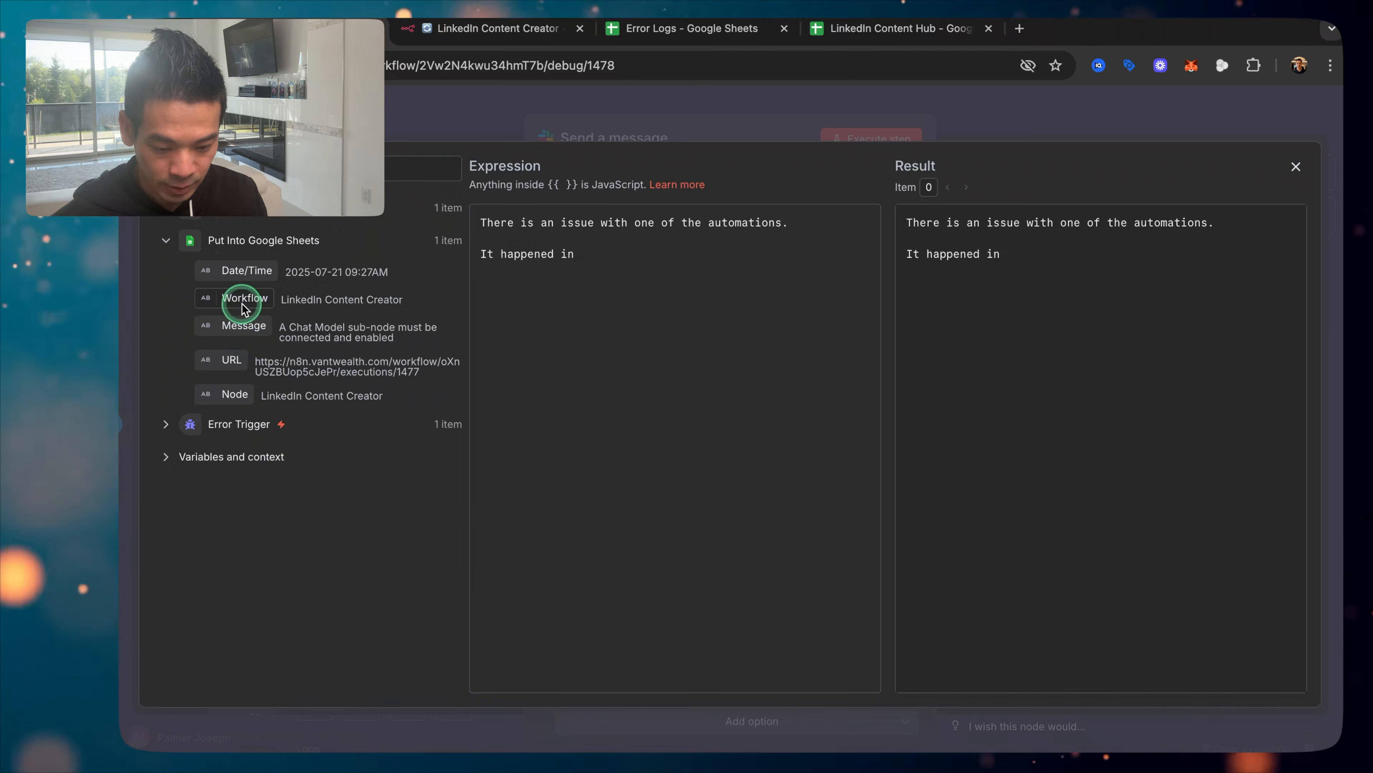
pyautogui.moveTo(244, 303); pyautogui.dragTo(676, 268)
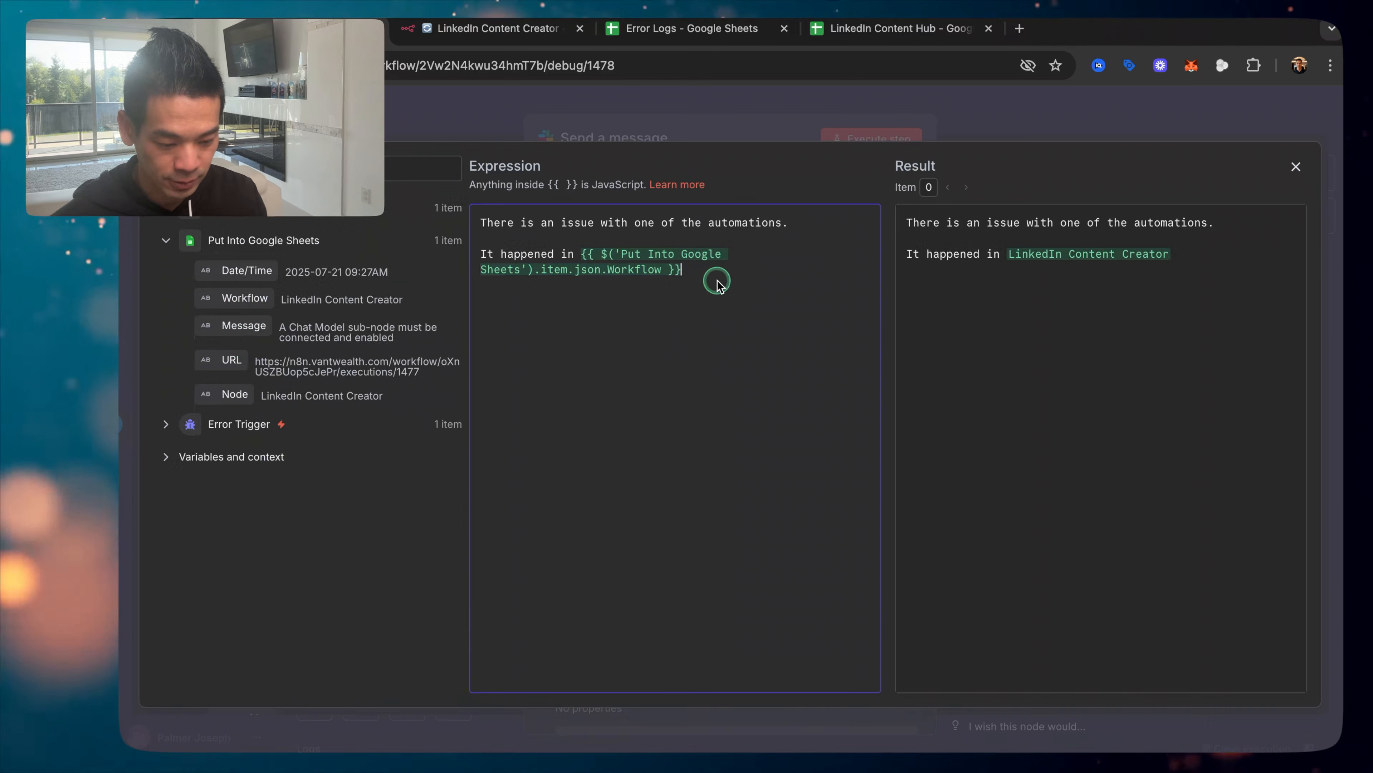
pyautogui.write('at')
pyautogui.moveTo(247, 270); pyautogui.dragTo(838, 263)
pyautogui.press('Return')
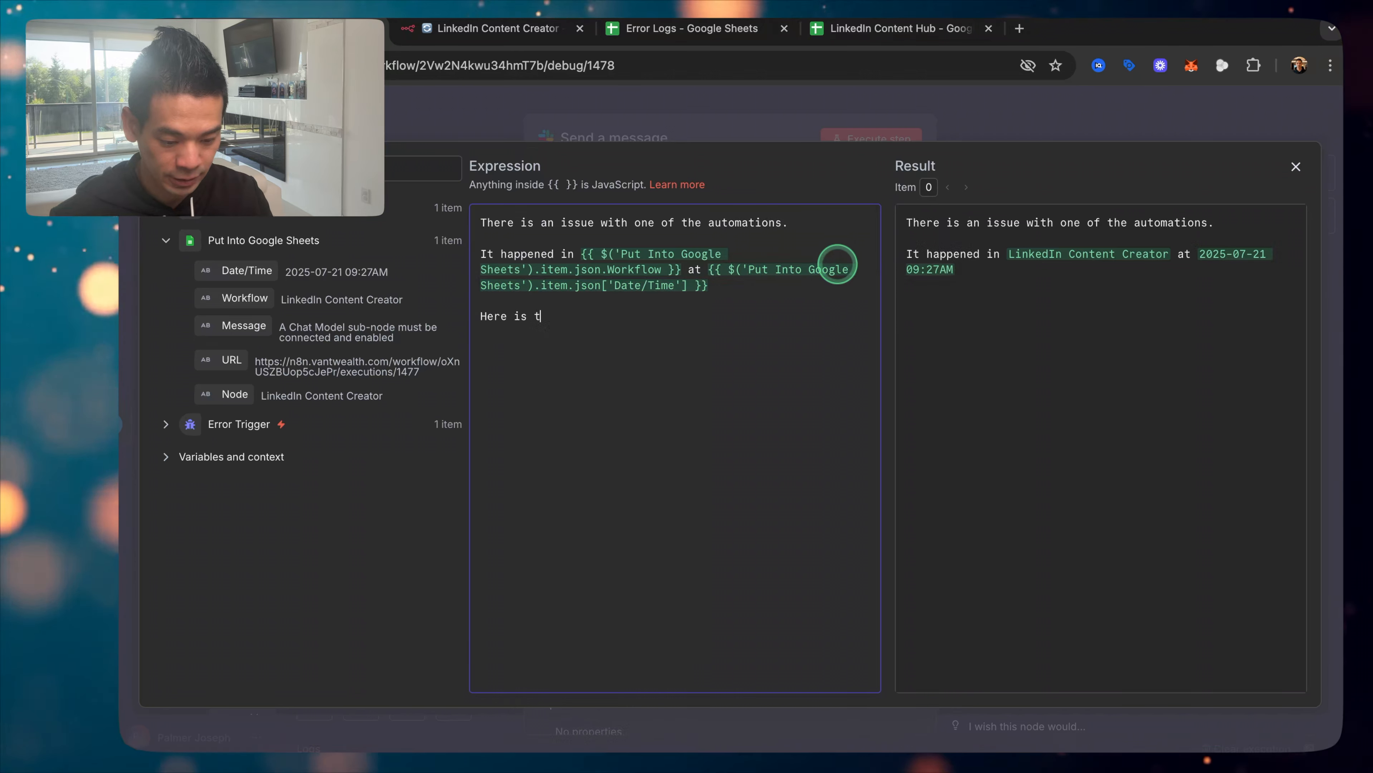
pyautogui.write('Here is the URL:')
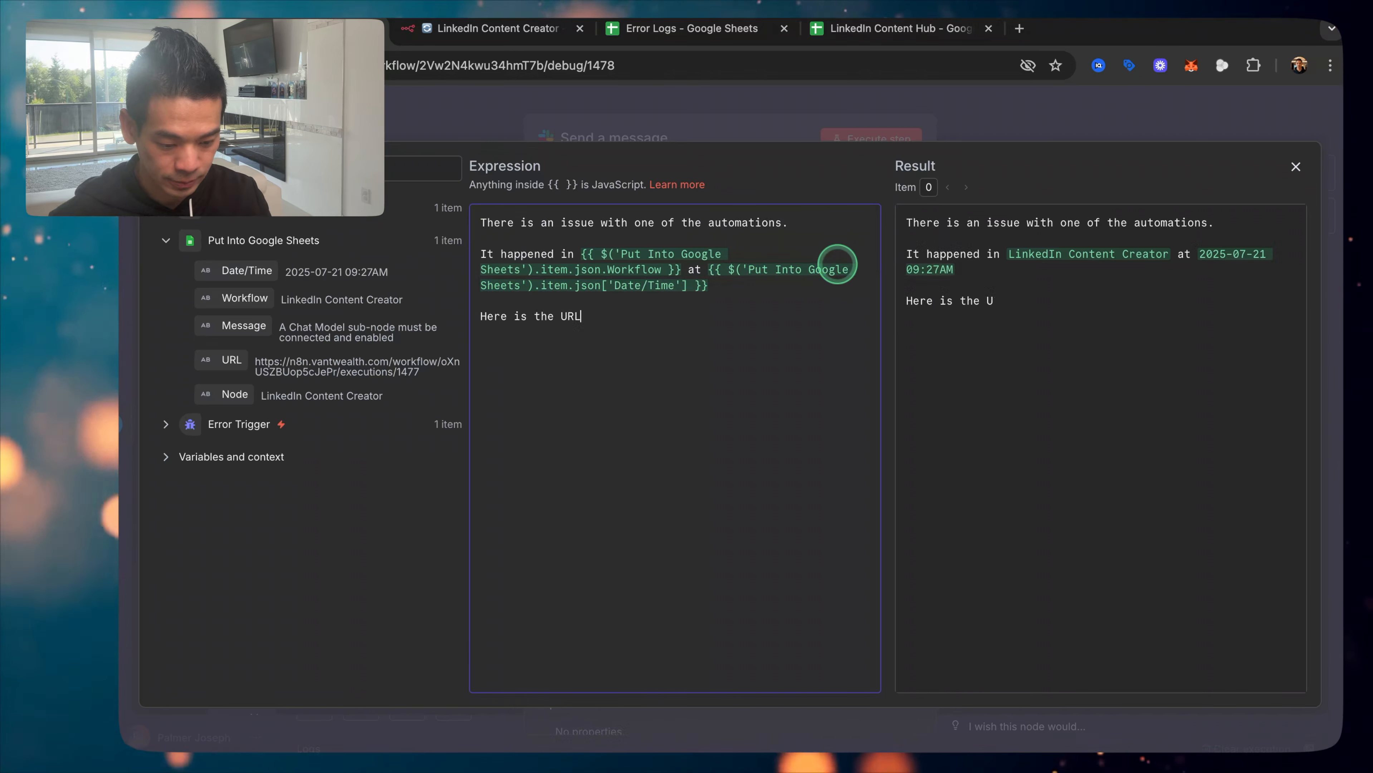
pyautogui.moveTo(216, 360); pyautogui.dragTo(701, 379)
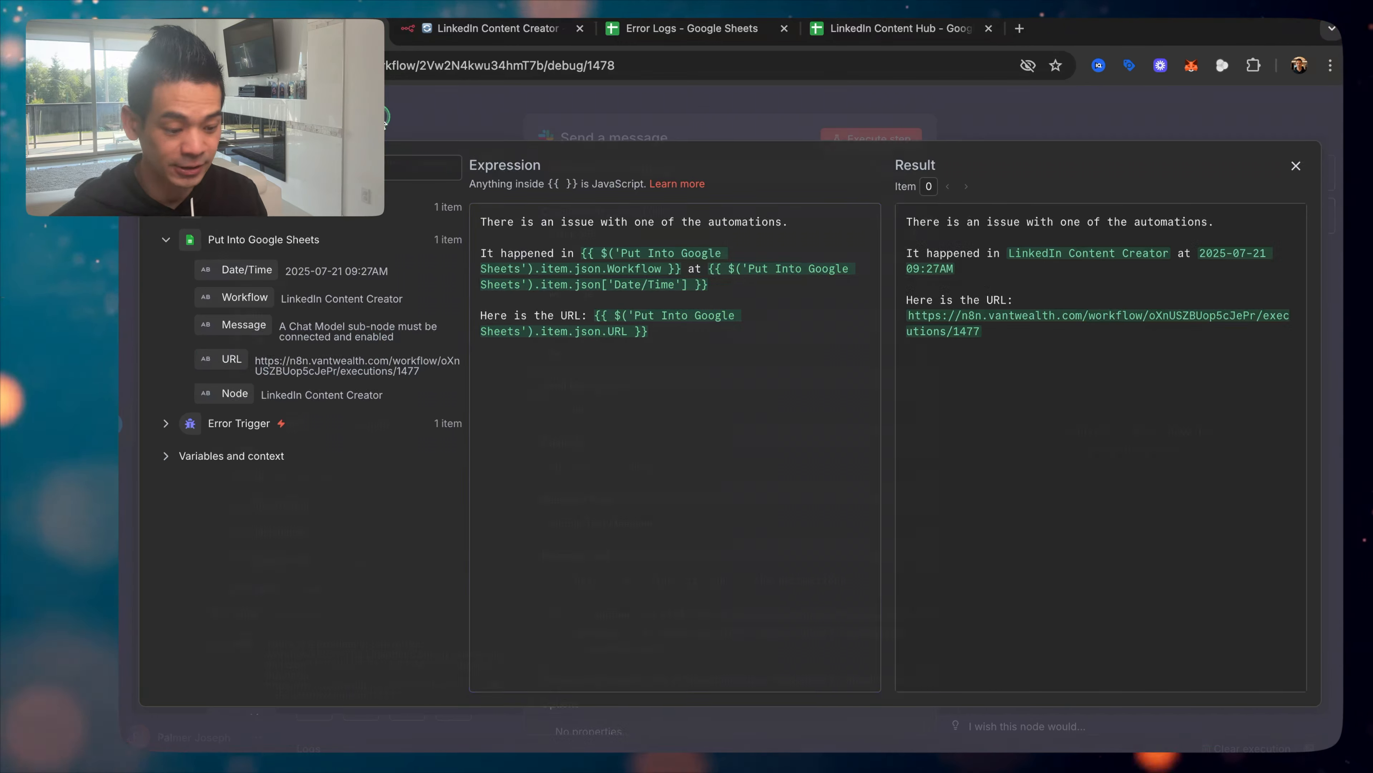
pyautogui.click(384, 119)
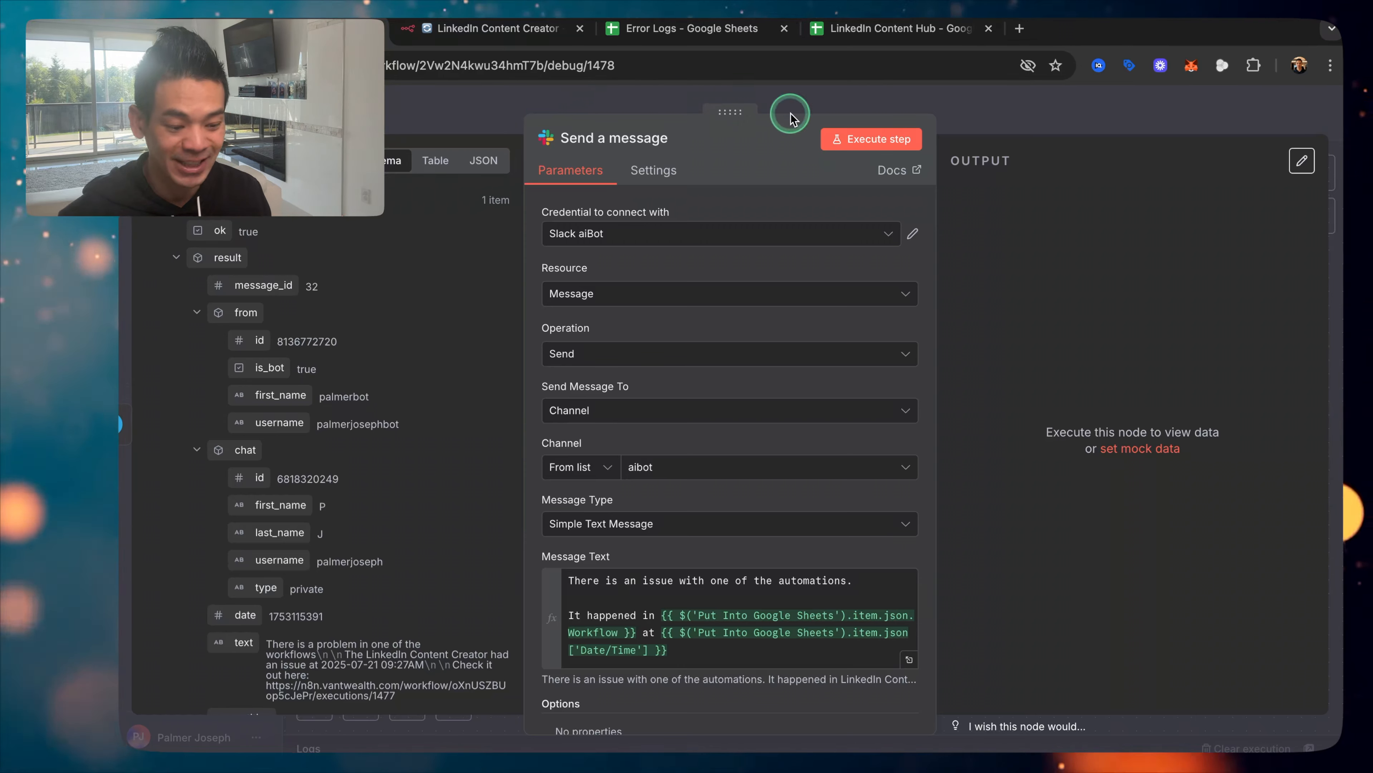
# Step: Run the Slack step and check the posted alert in Slack
pyautogui.click(865, 147)
pyautogui.press('Escape')
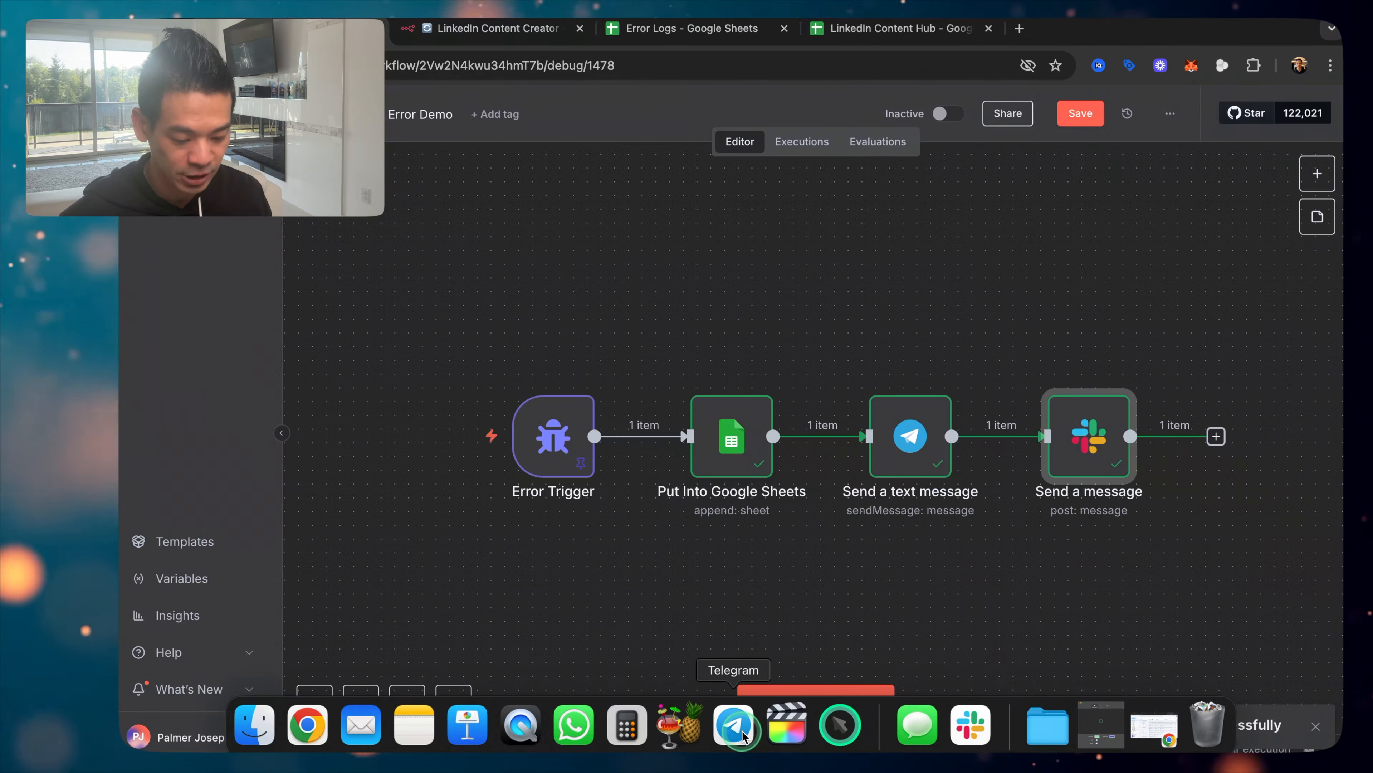
pyautogui.click(977, 731)
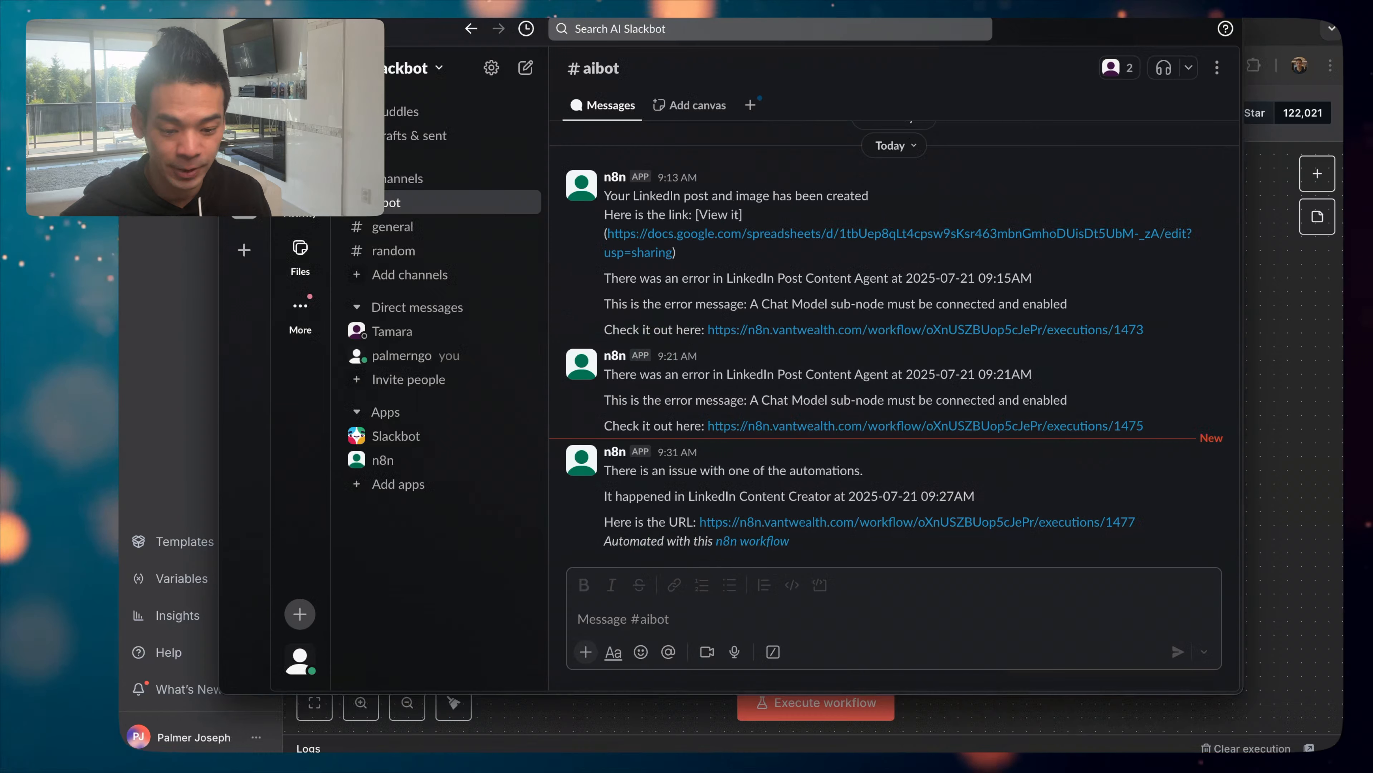
pyautogui.click(168, 264)
# Step: Add Include Link to Workflow switched off, rerun the Slack step, and verify the new alert in Slack
pyautogui.doubleClick(1134, 416)
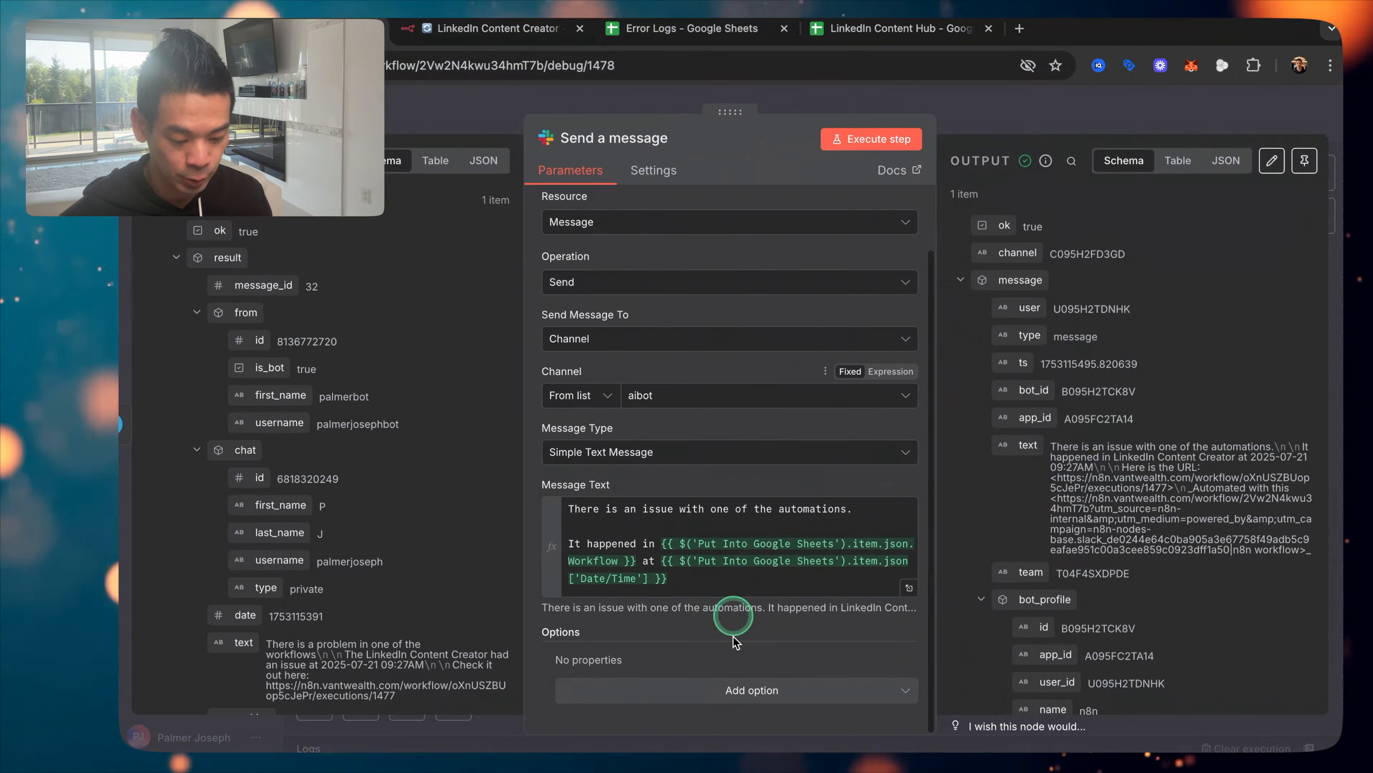
pyautogui.click(757, 690)
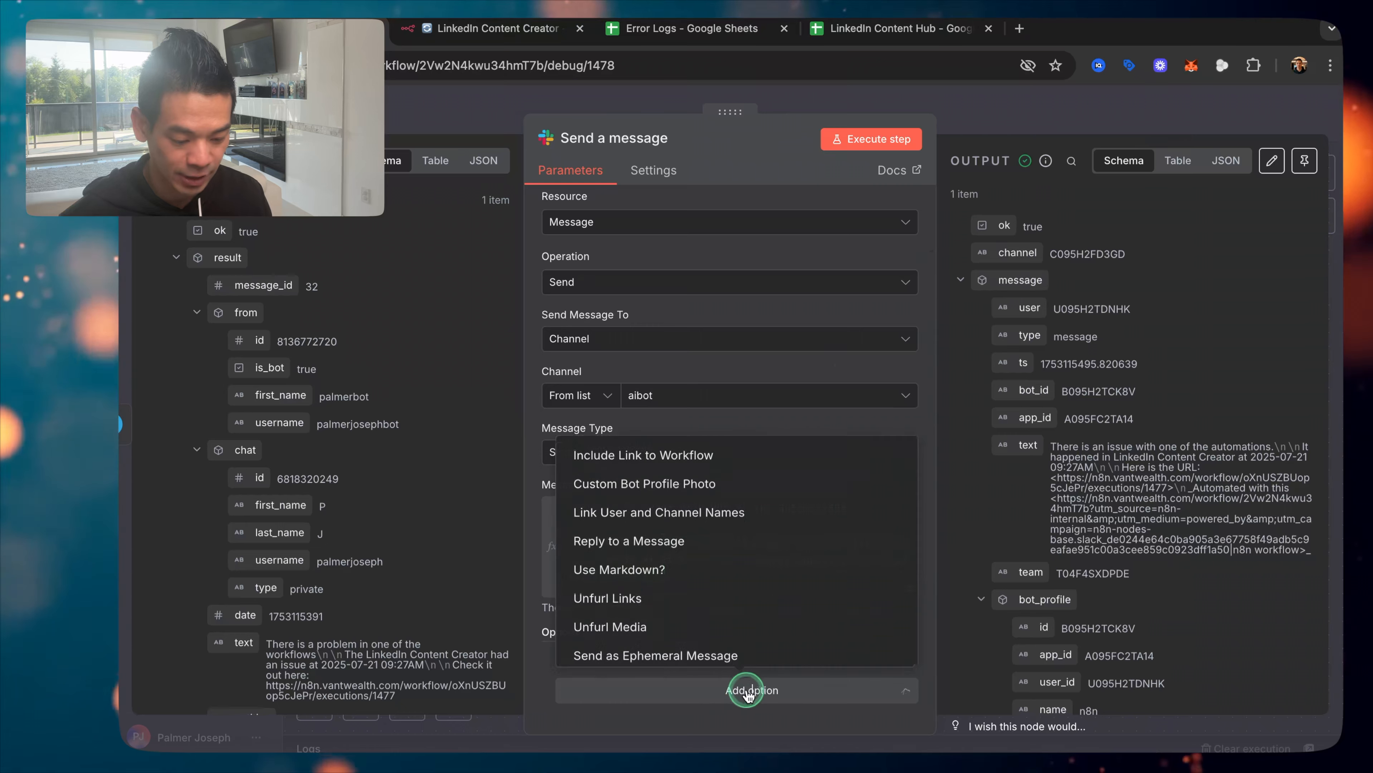
pyautogui.click(644, 451)
pyautogui.click(582, 680)
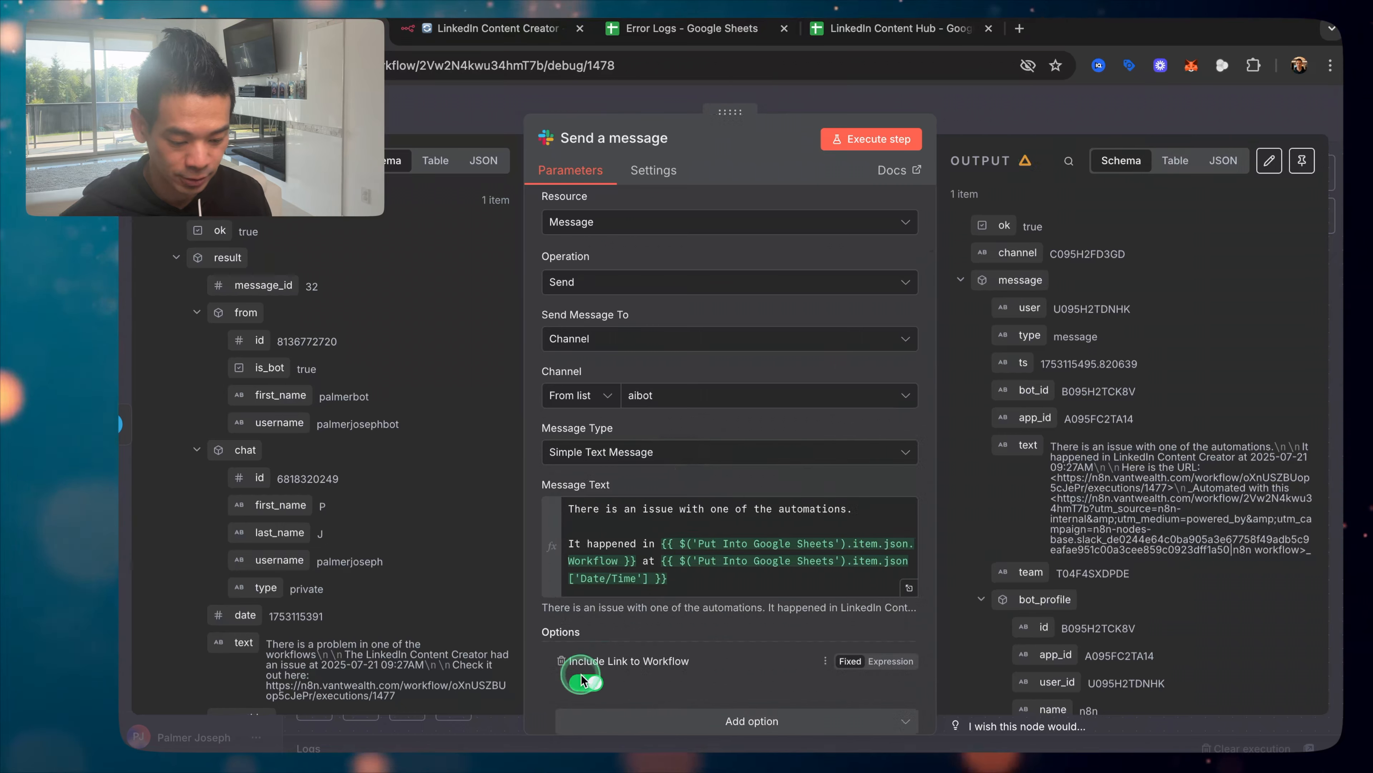
pyautogui.click(878, 140)
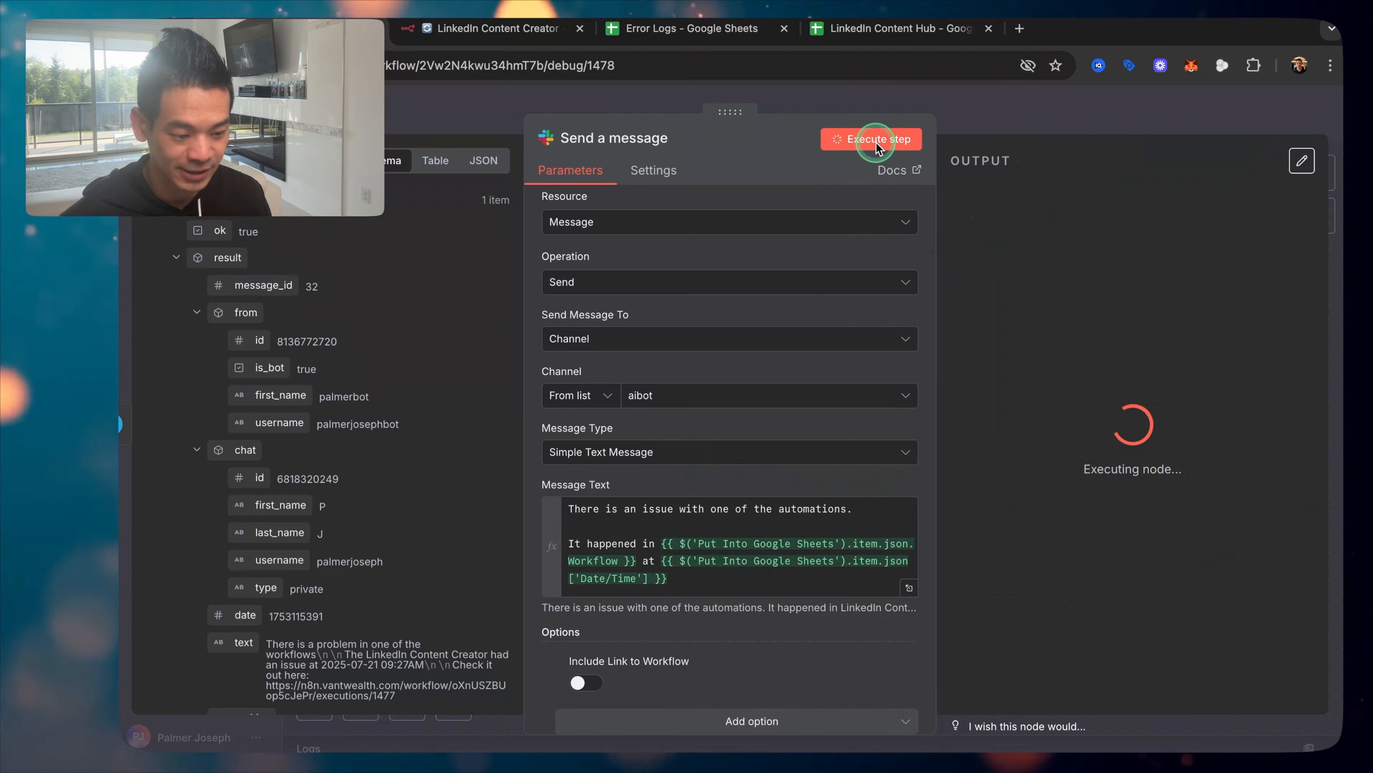
pyautogui.click(920, 98)
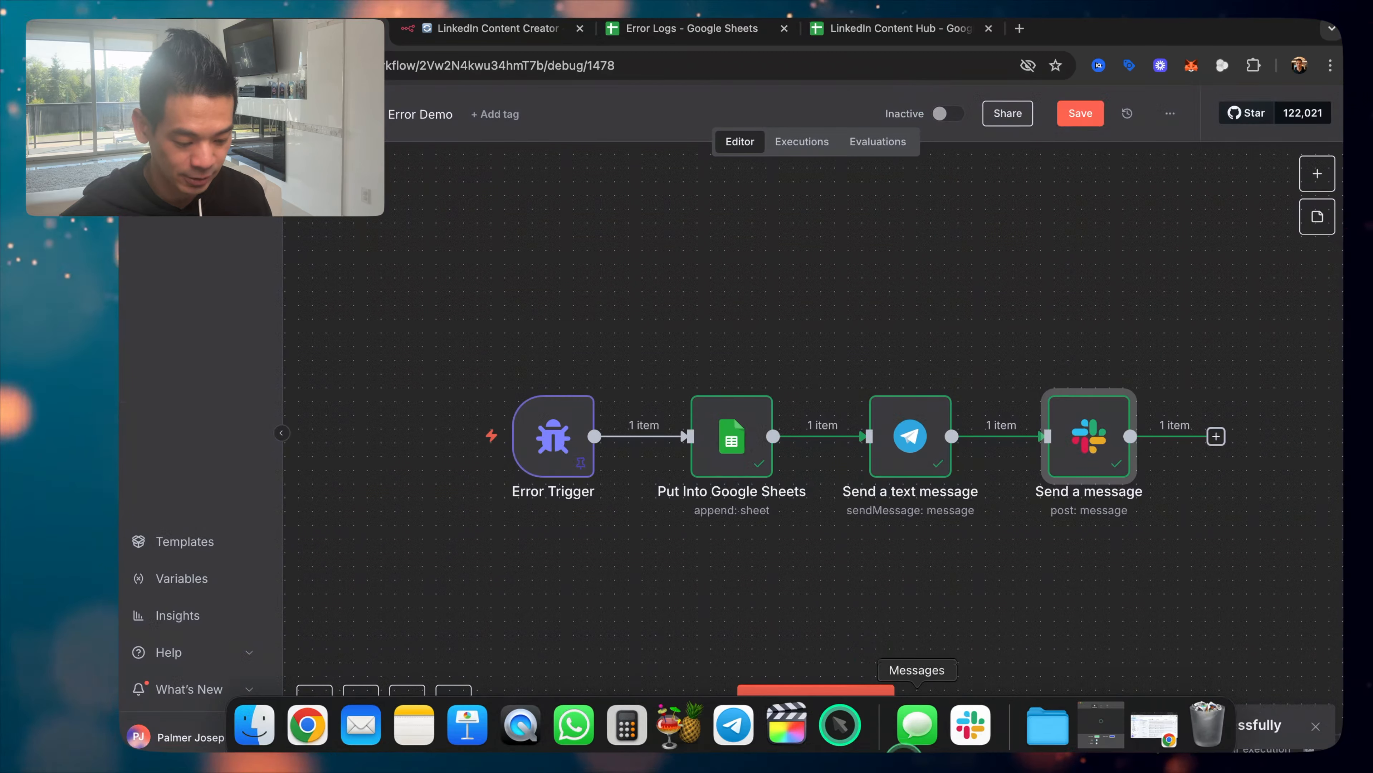
pyautogui.click(968, 723)
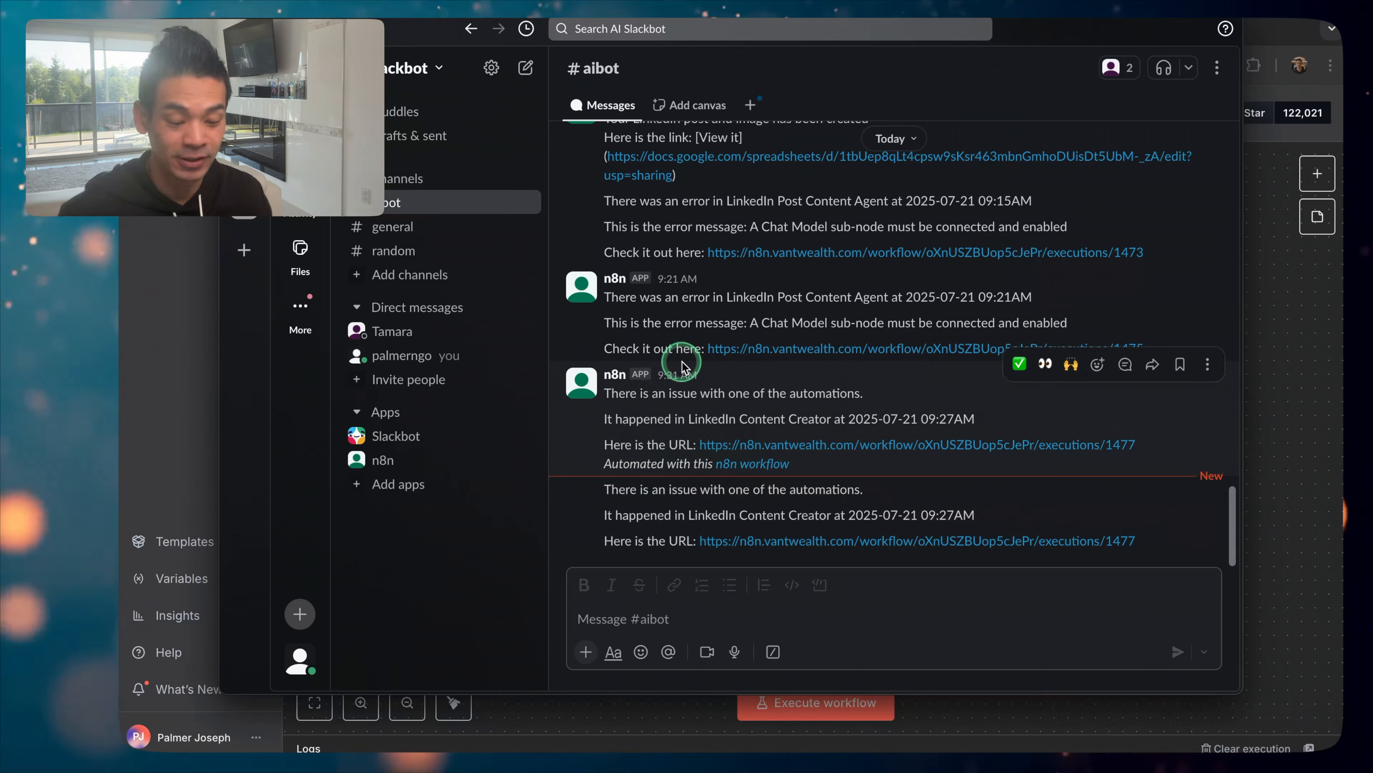
pyautogui.click(236, 28)
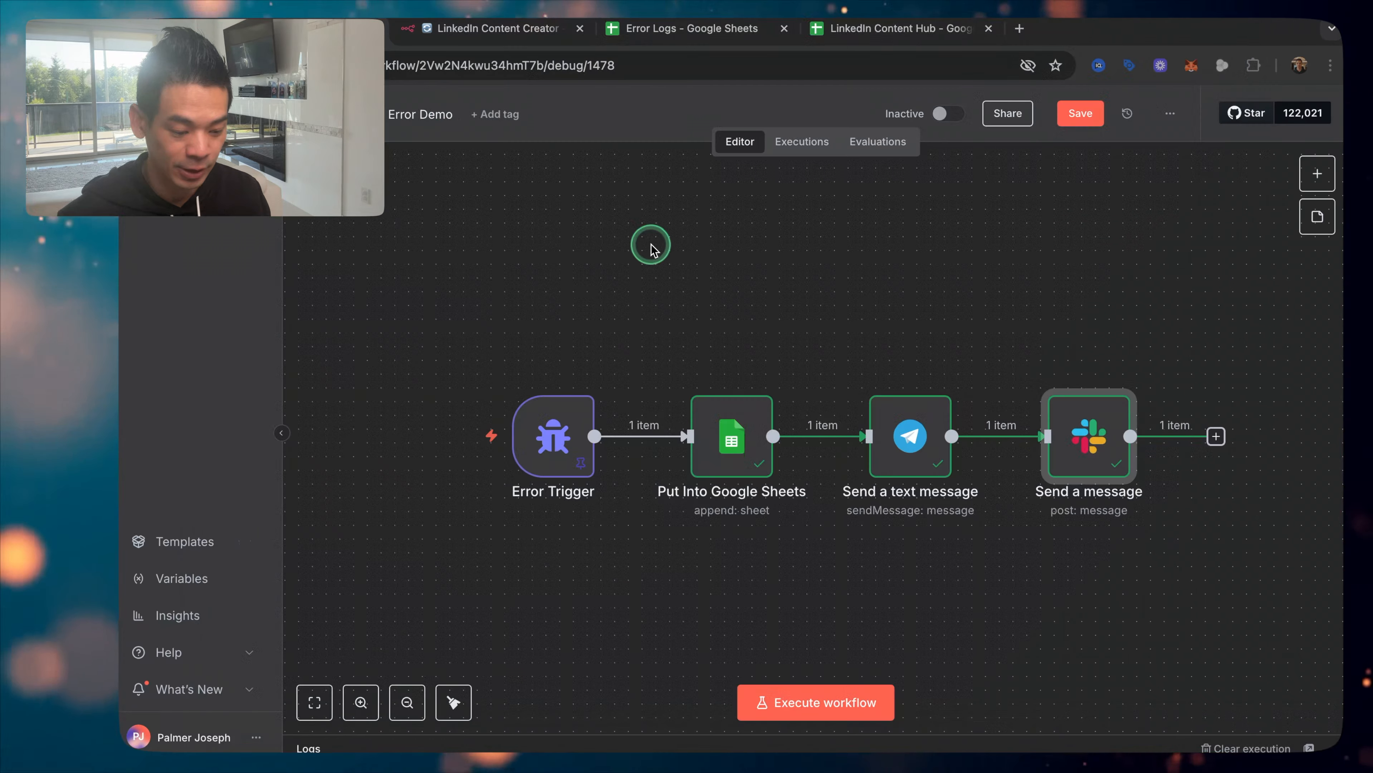
# Step: Add a Gmail 'Get a message' step after the Slack node
pyautogui.hscroll(5, 775, 305)
pyautogui.click(939, 434)
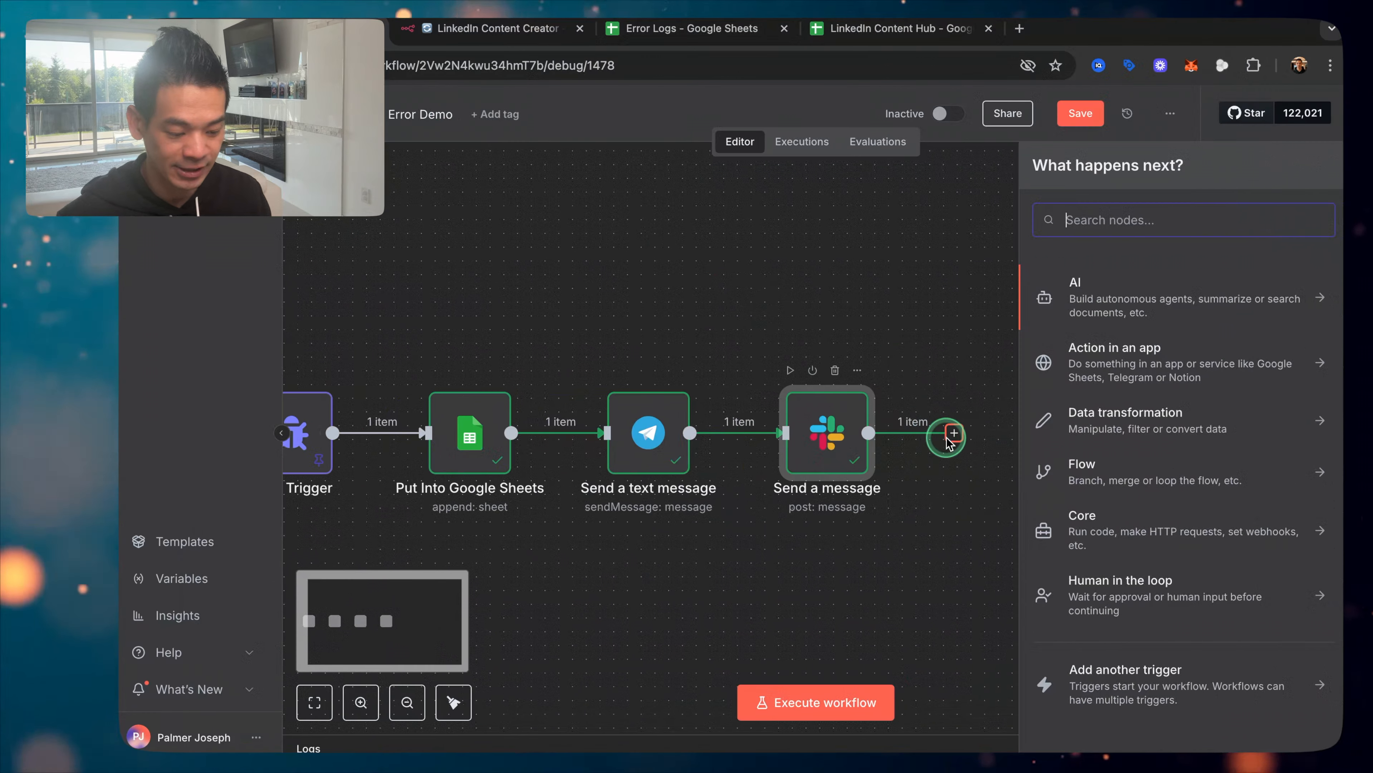
pyautogui.write('gmail')
pyautogui.click(1136, 296)
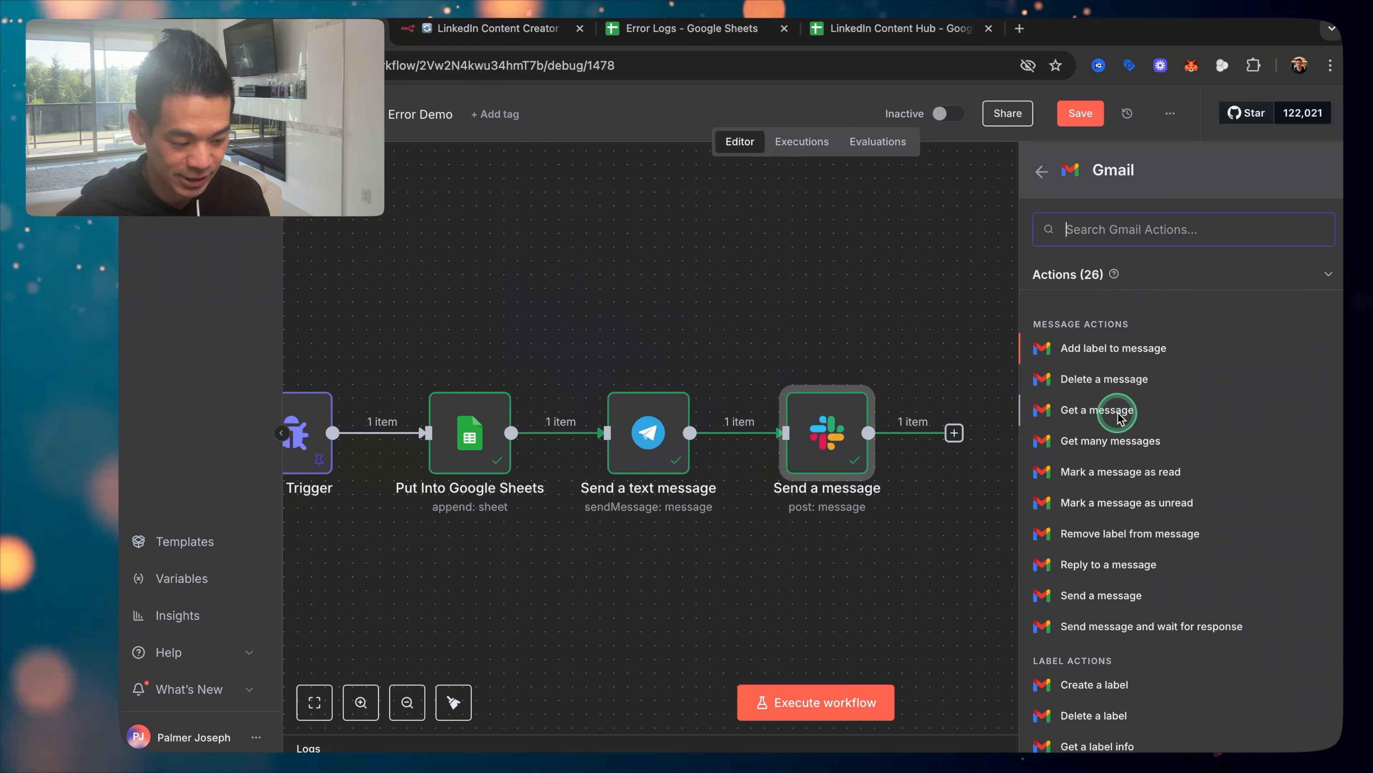
pyautogui.click(1103, 413)
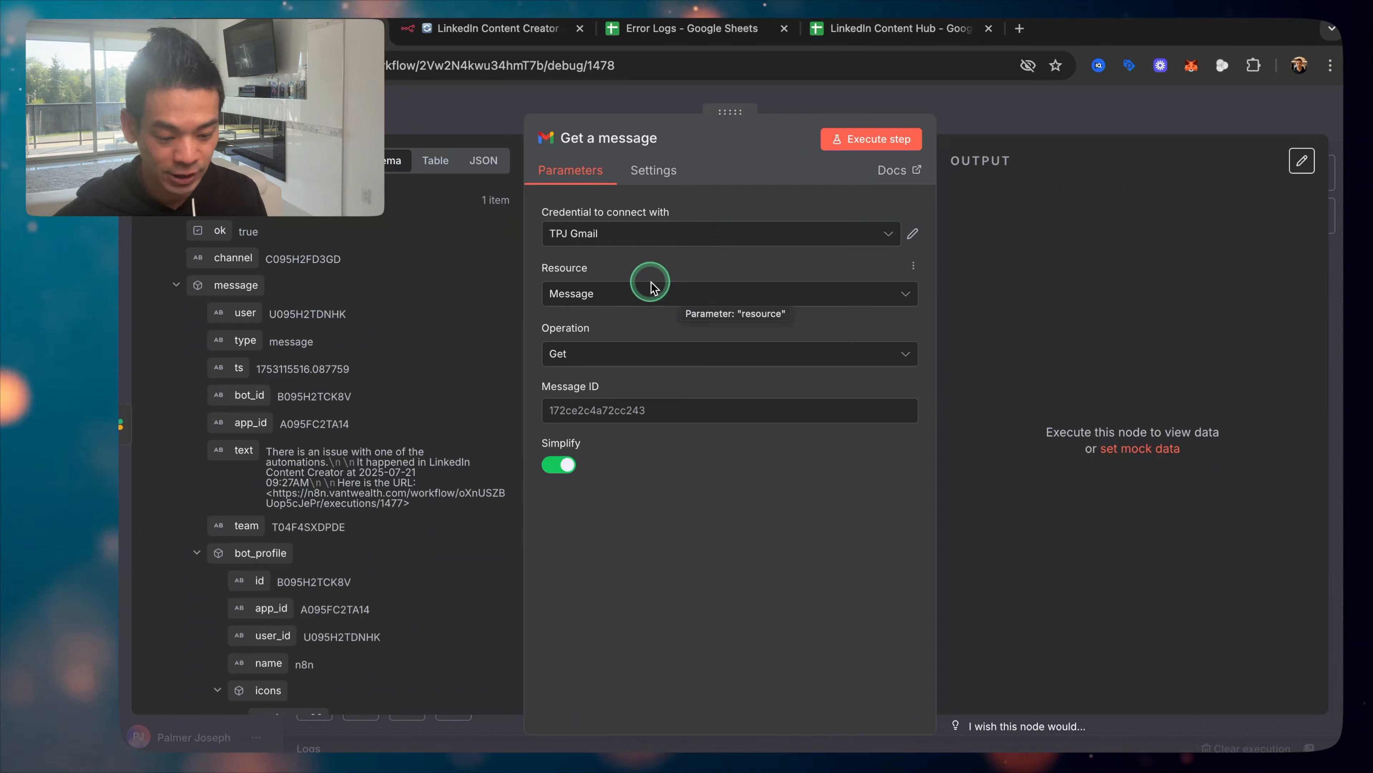
# Step: Delete the unwanted Gmail 'Get a message' step
pyautogui.click(492, 139)
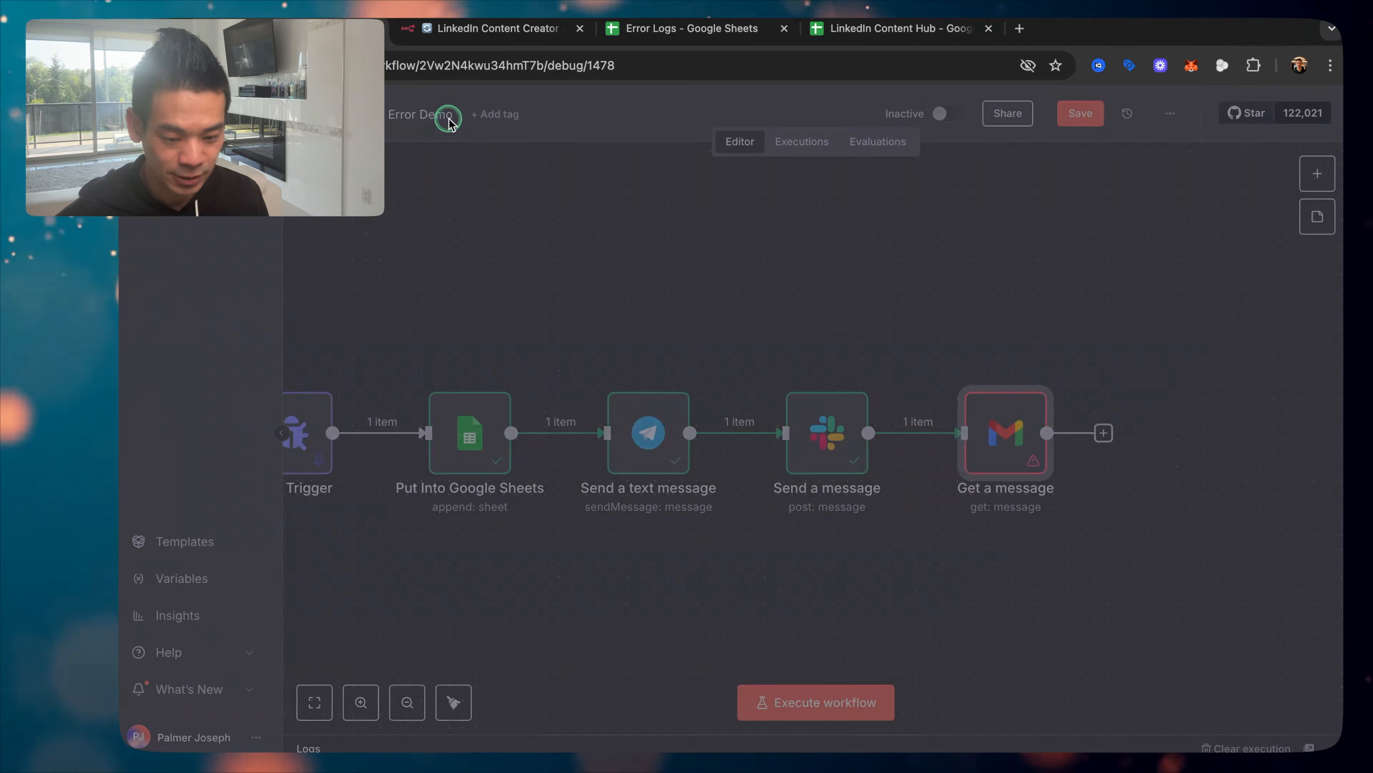
pyautogui.moveTo(993, 381)
pyautogui.click(1015, 374)
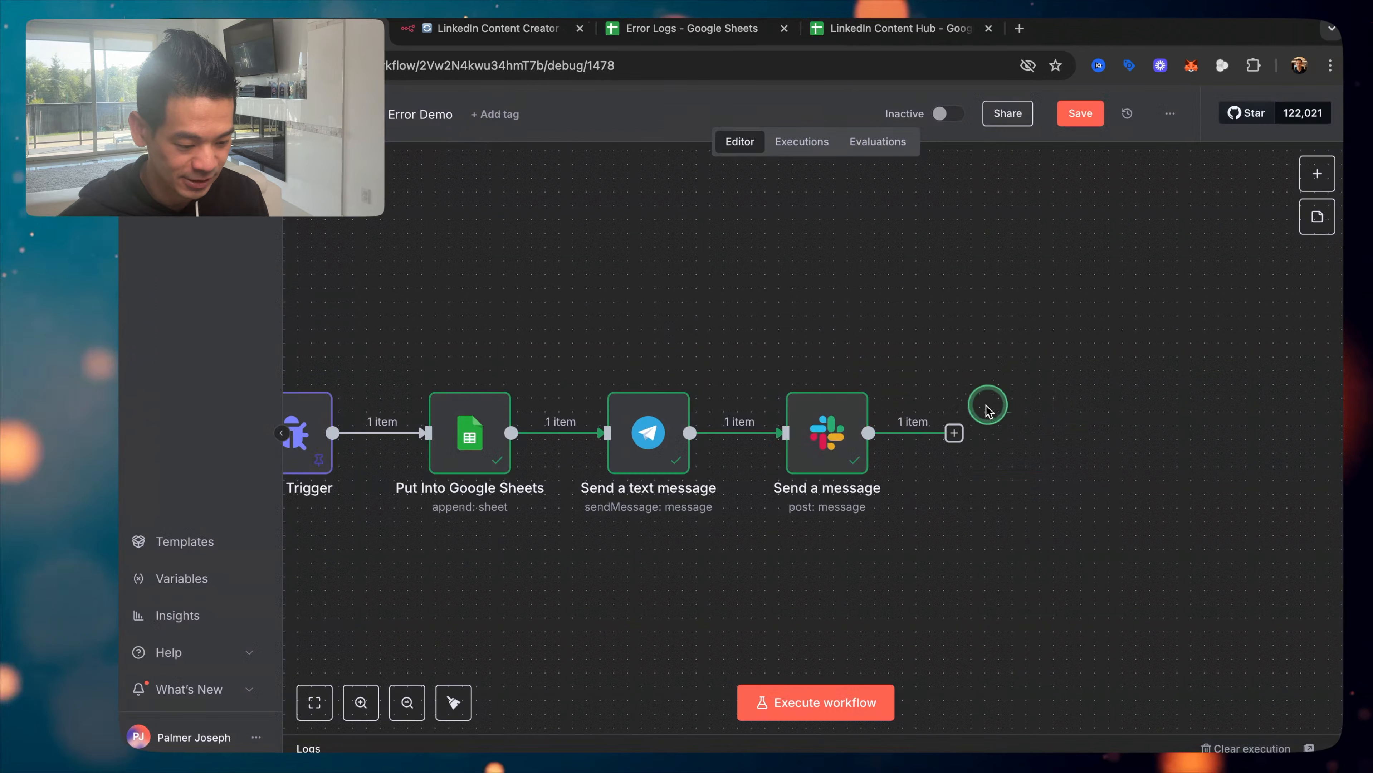
# Step: Add a Gmail 'Send a message' step after the Slack node
pyautogui.click(954, 432)
pyautogui.write('gmail')
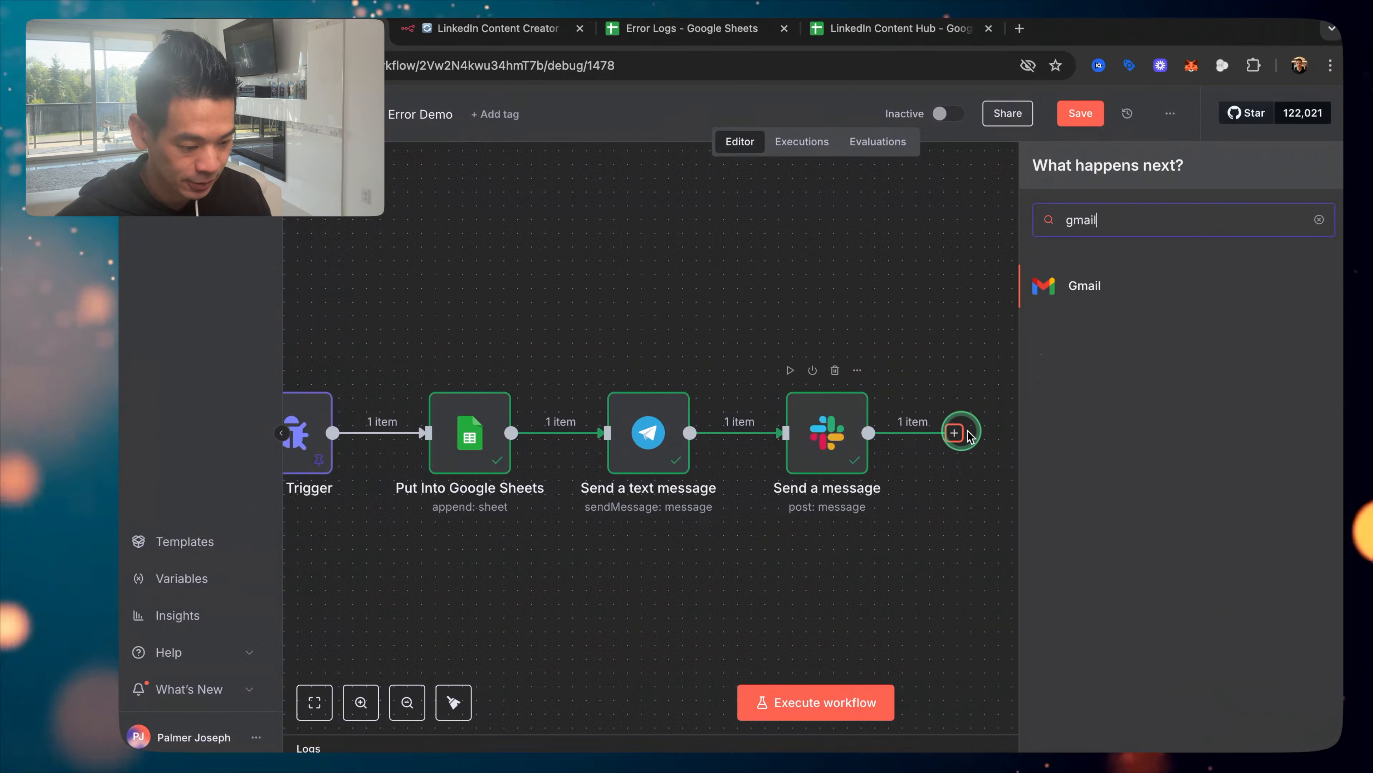
pyautogui.click(1083, 298)
pyautogui.scroll(-2, 1144, 432)
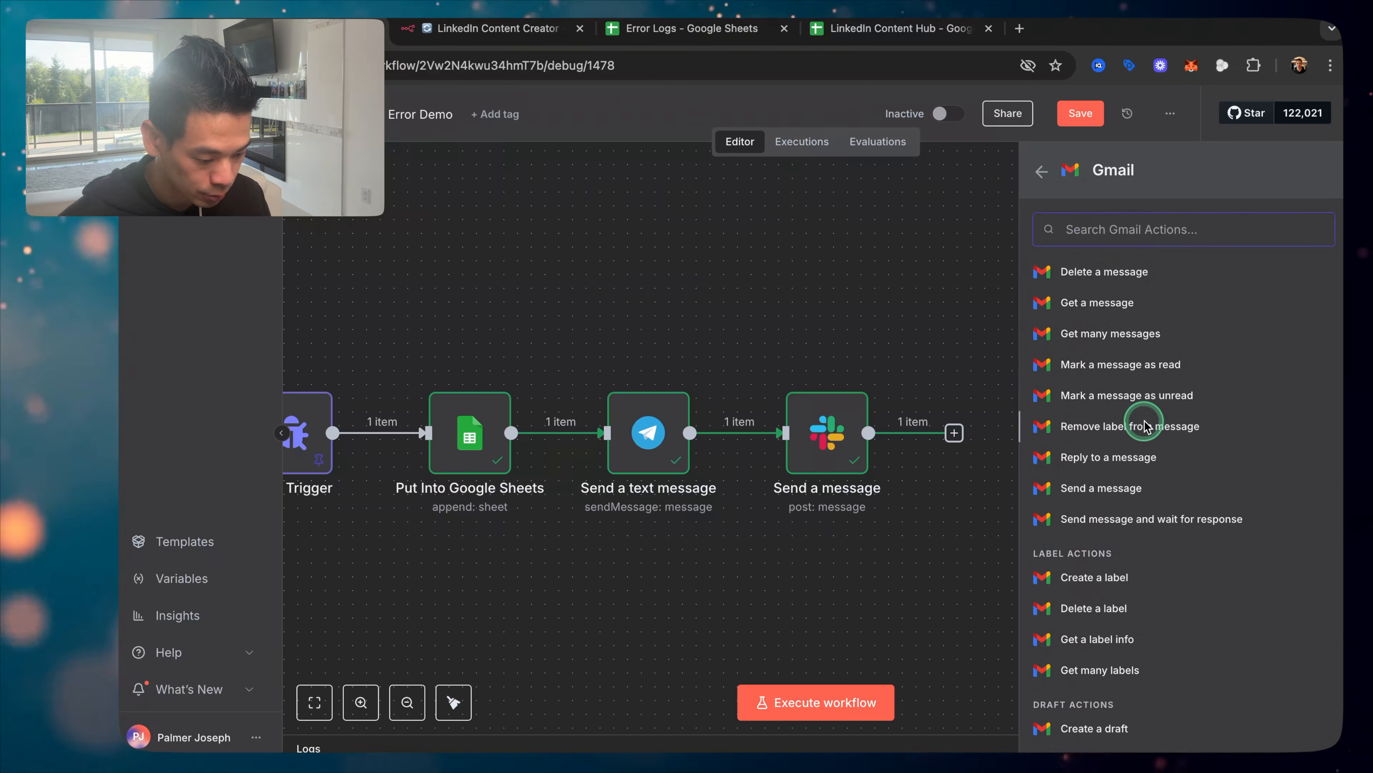
pyautogui.scroll(-1, 1095, 468)
pyautogui.click(1091, 470)
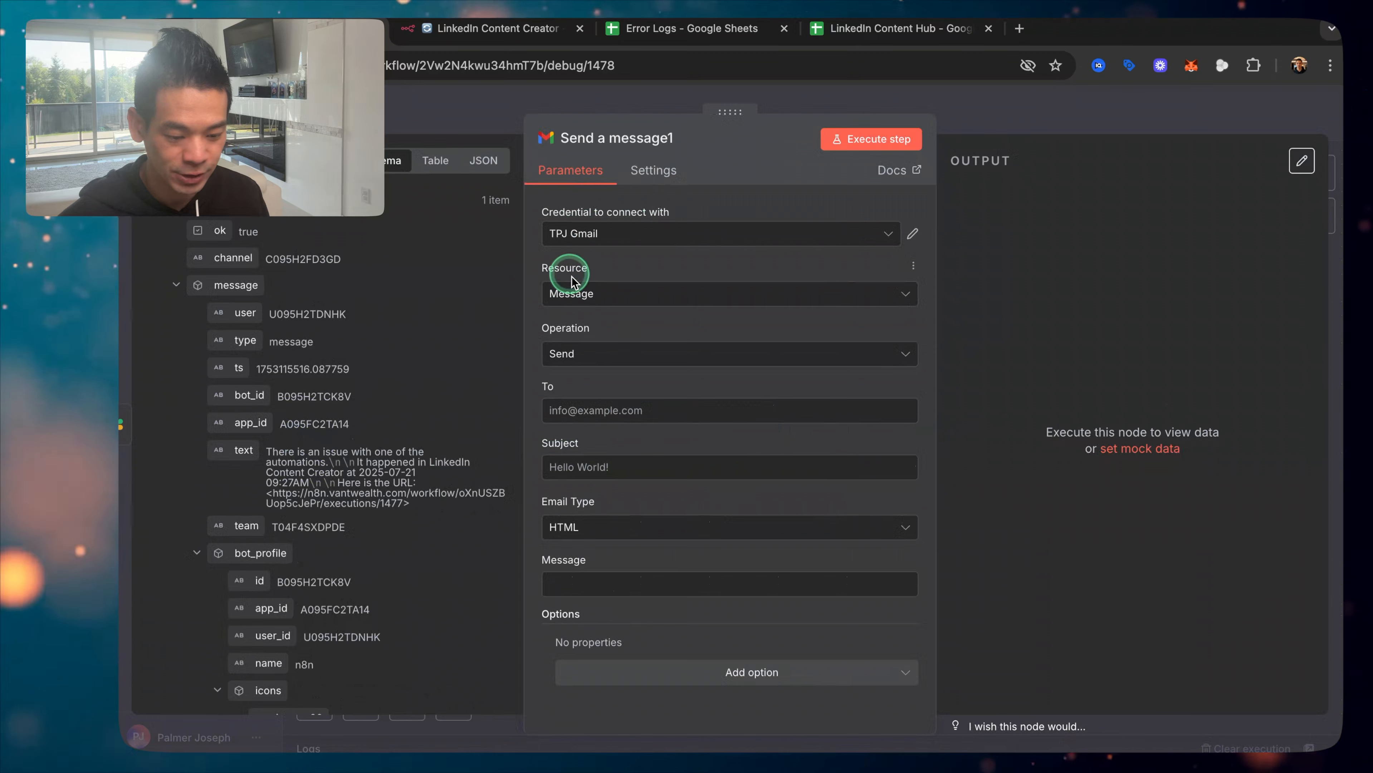
# Step: Enter the owner's email address in the To field
pyautogui.click(580, 409)
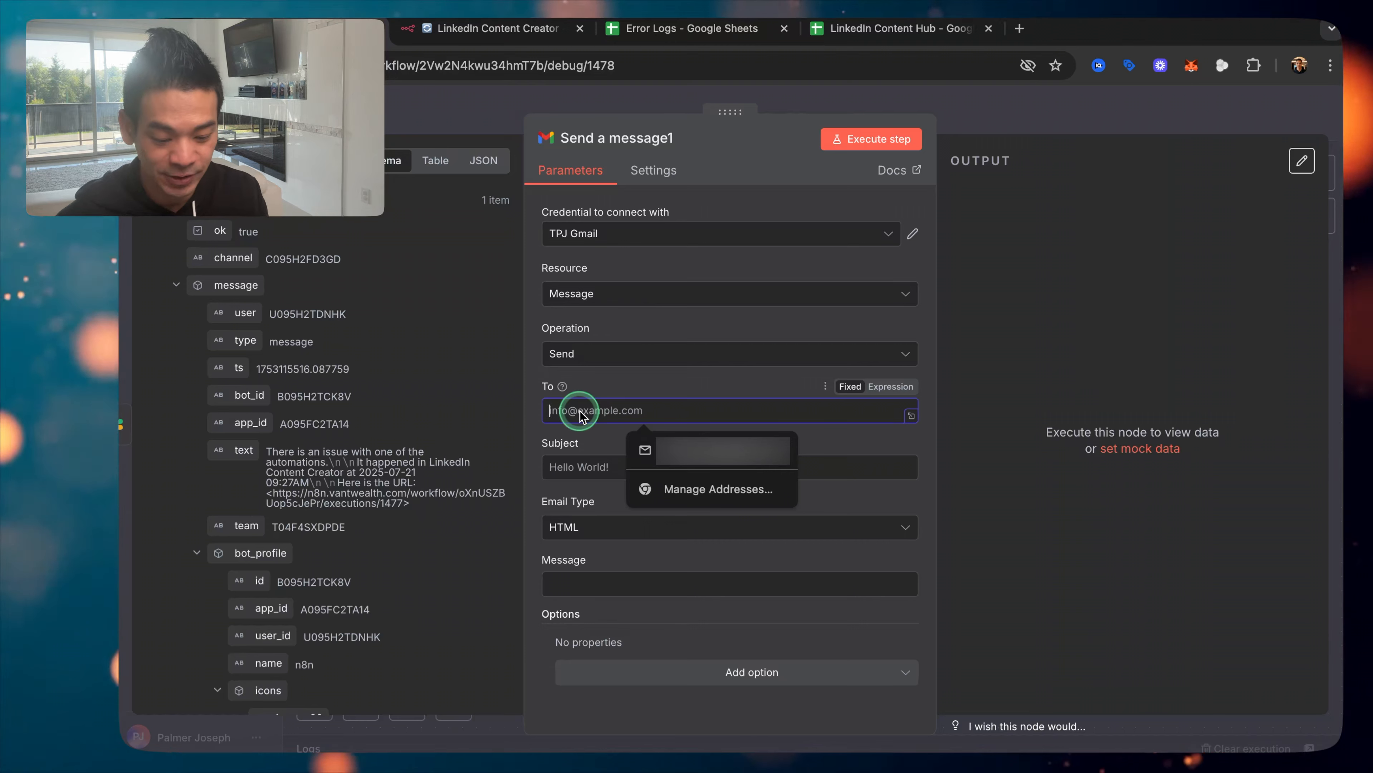
pyautogui.write('palmer')
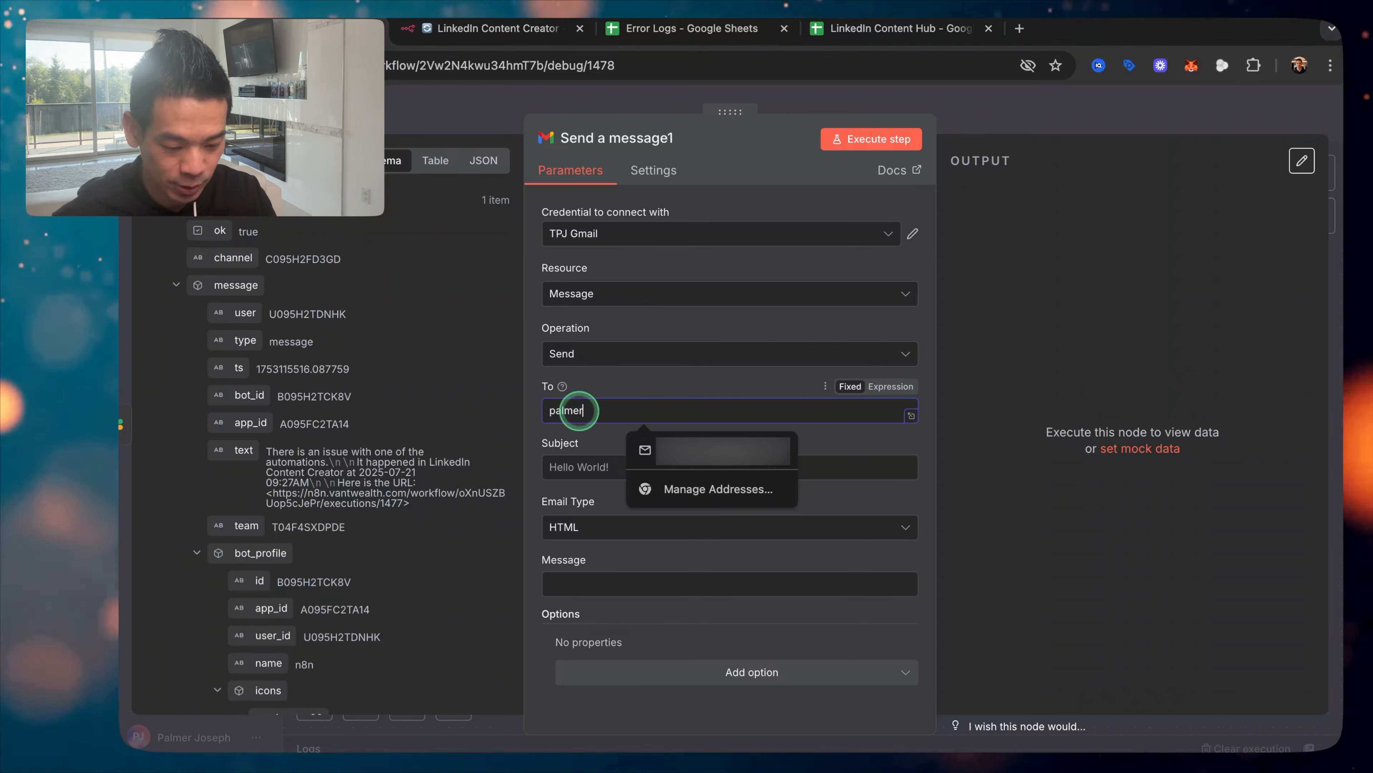
pyautogui.press('BackSpace')
pyautogui.press('BackSpace')
pyautogui.press('BackSpace')
pyautogui.press('BackSpace')
pyautogui.press('BackSpace')
pyautogui.press('BackSpace')
pyautogui.write('the')
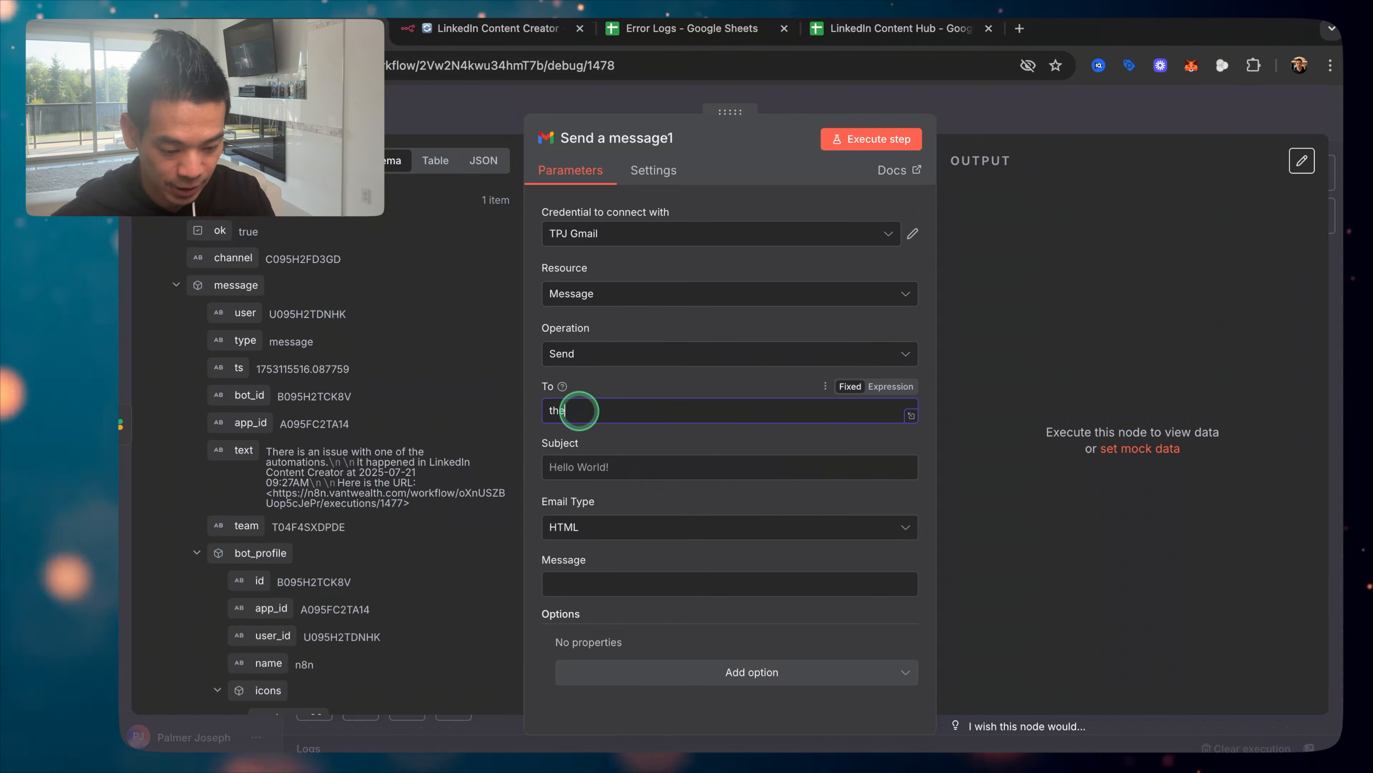
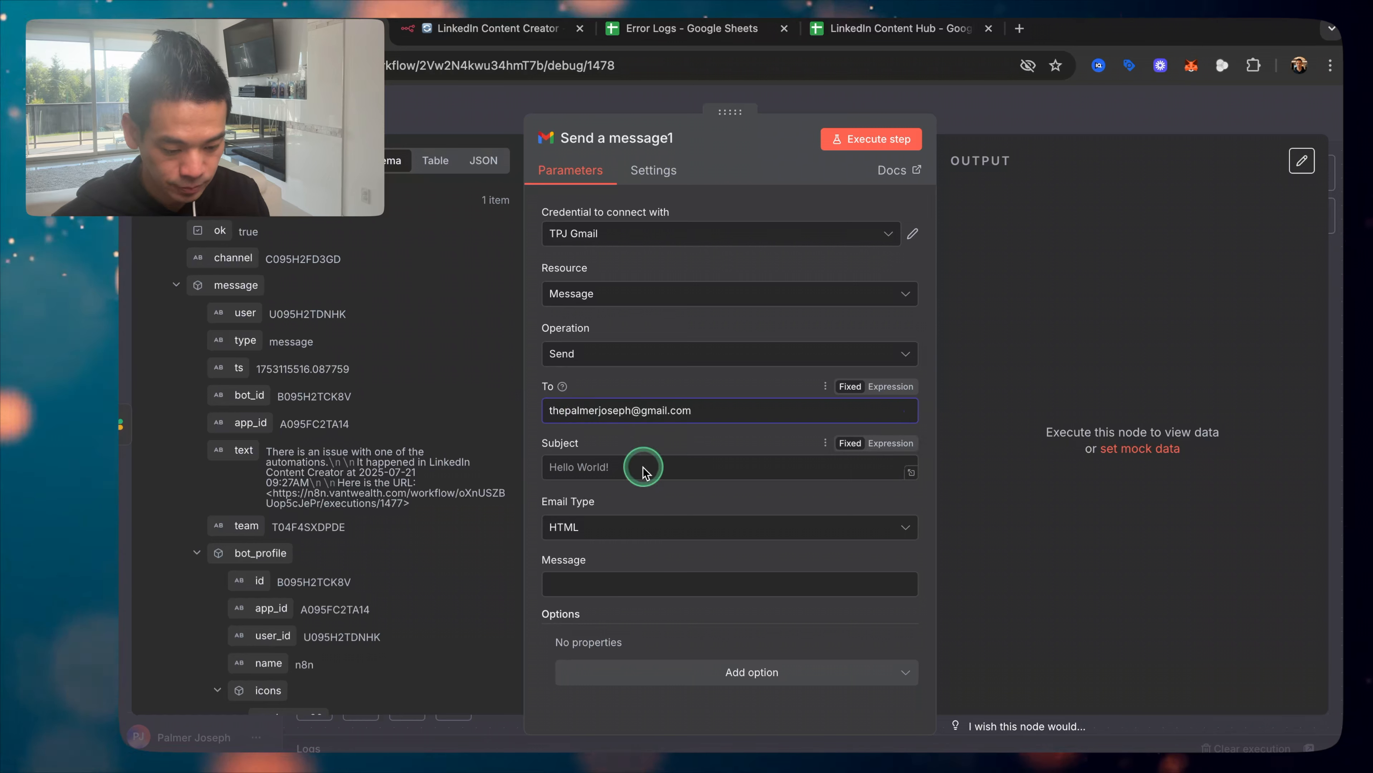
# Step: Set the email subject to 'Error in workflow'
pyautogui.click(644, 471)
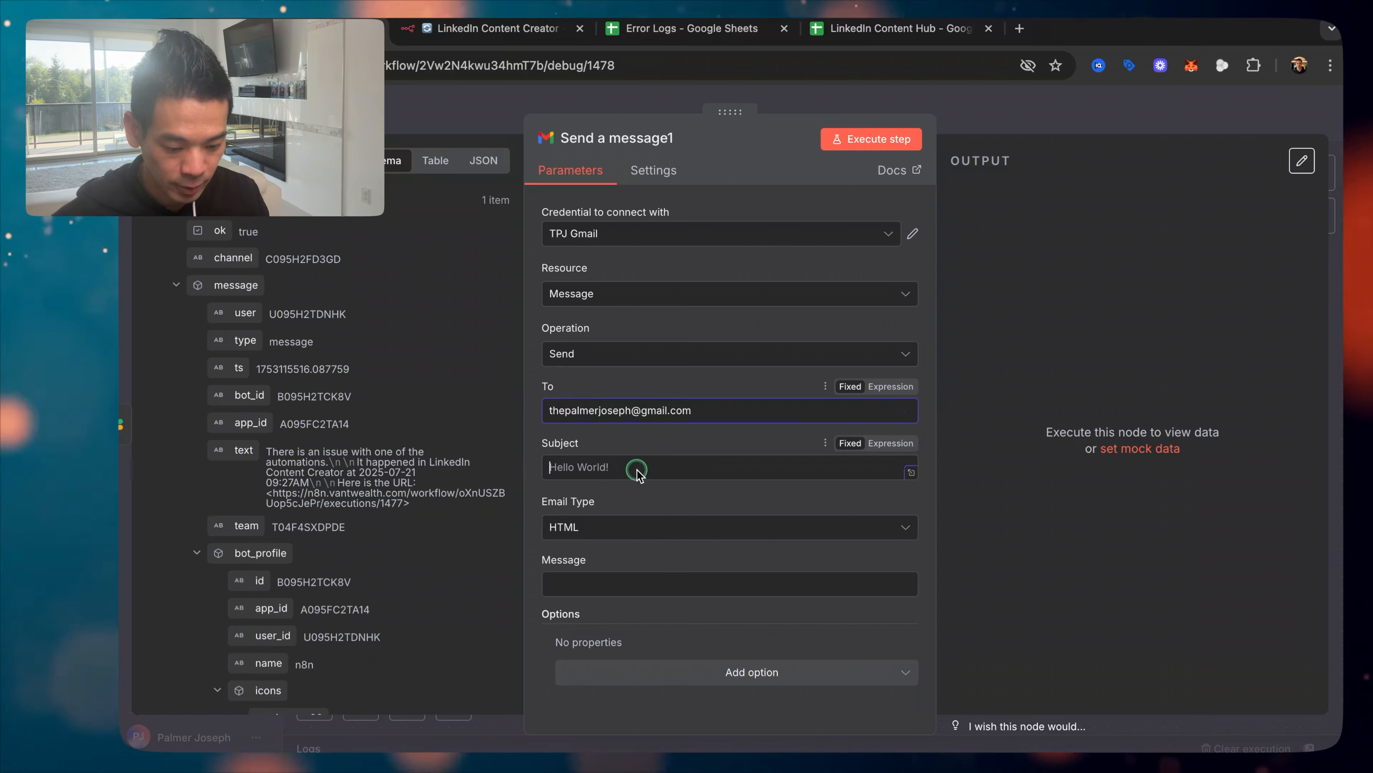
pyautogui.write('Error ')
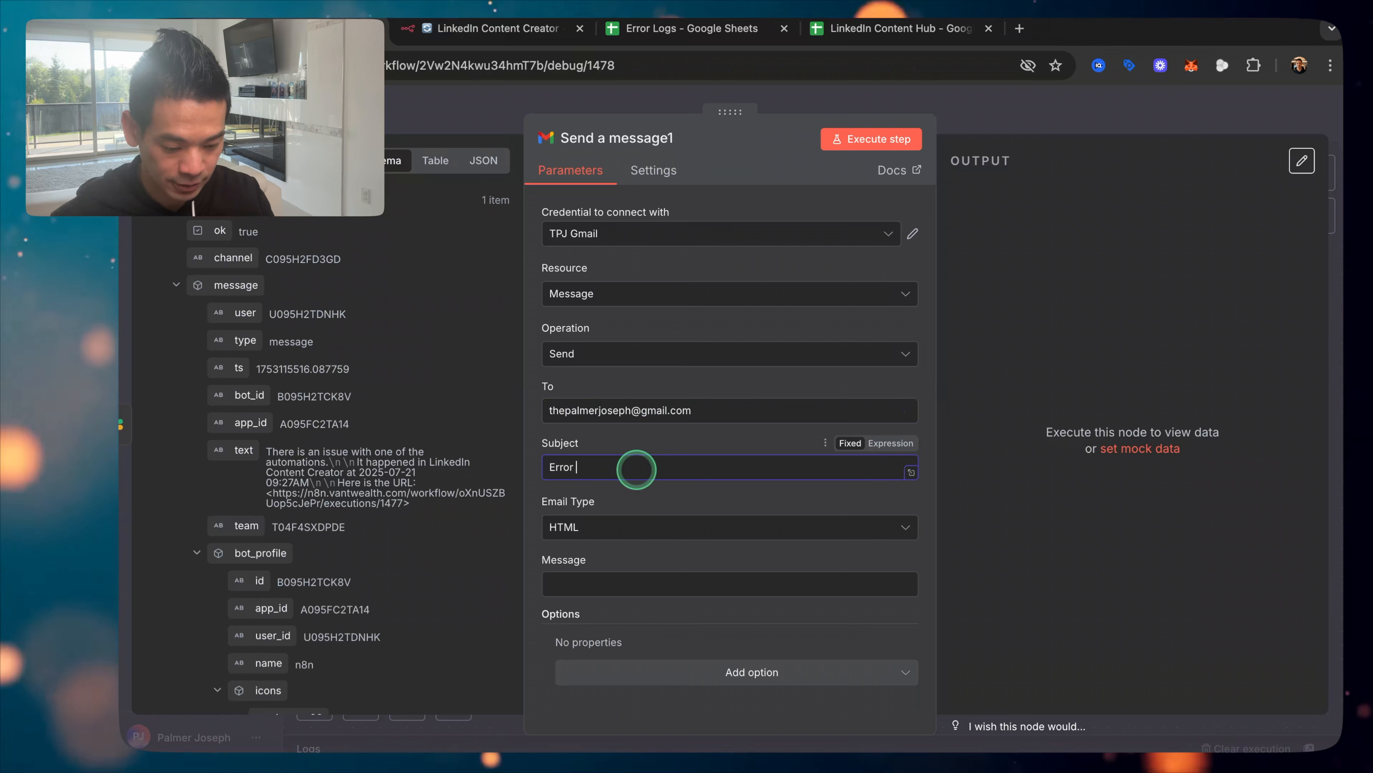
pyautogui.write('in workflow')
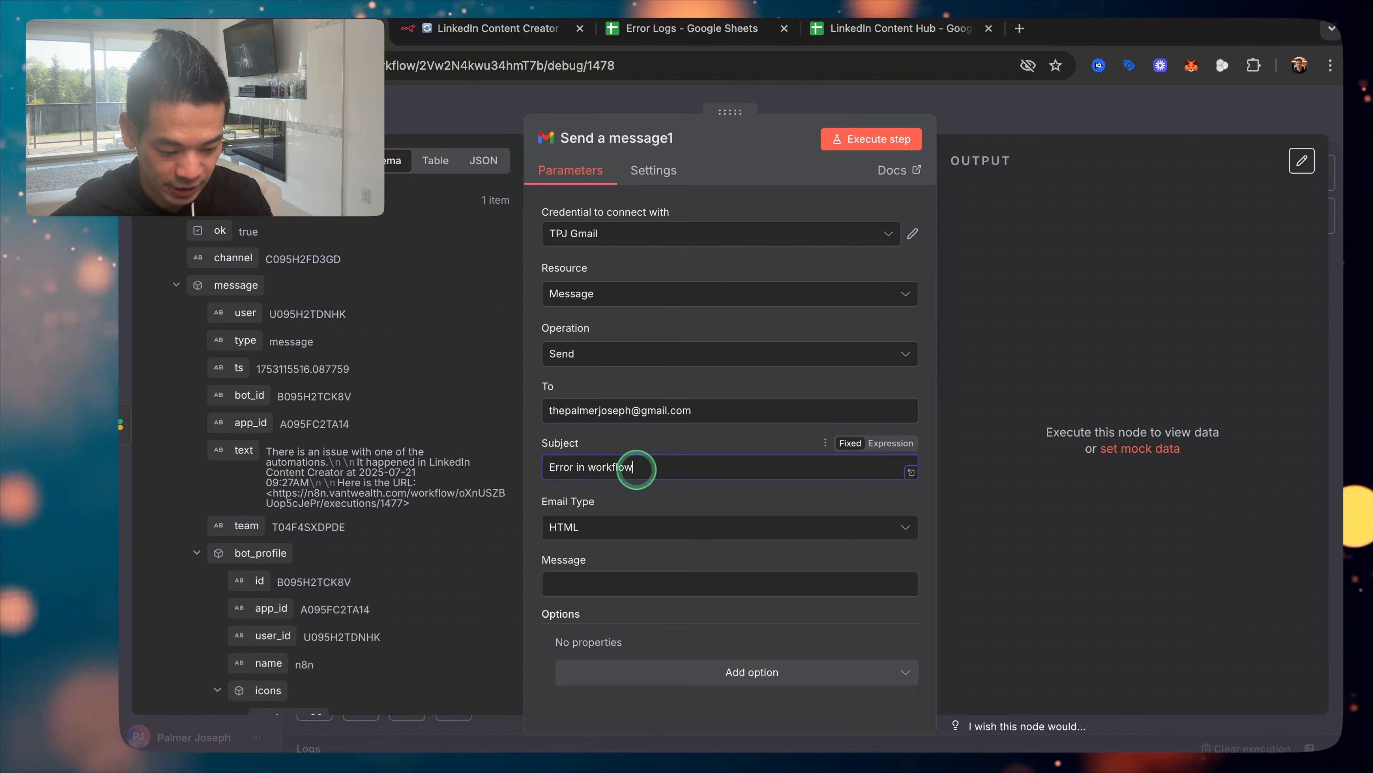
# Step: Set Email Type to Text and make Message an expression in the full editor
pyautogui.click(638, 527)
pyautogui.click(619, 573)
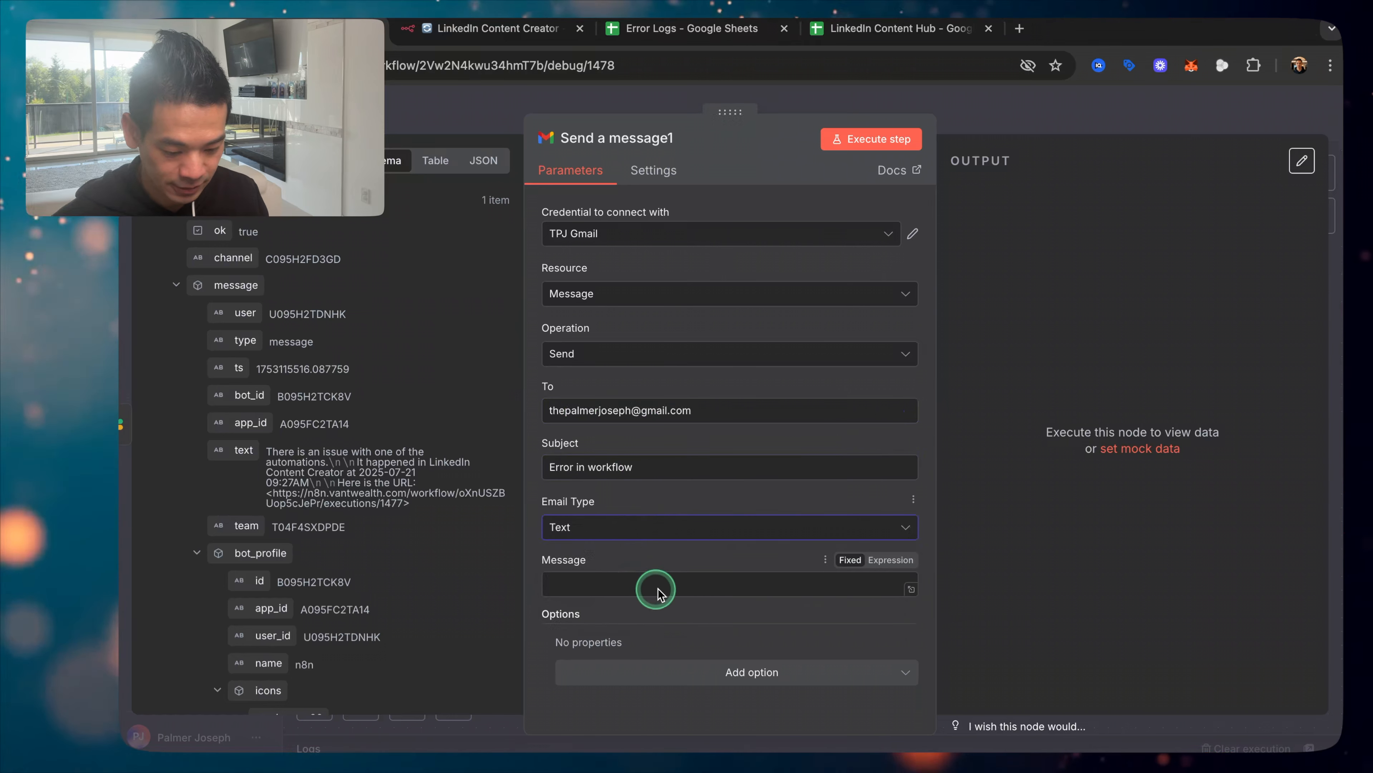
pyautogui.click(887, 560)
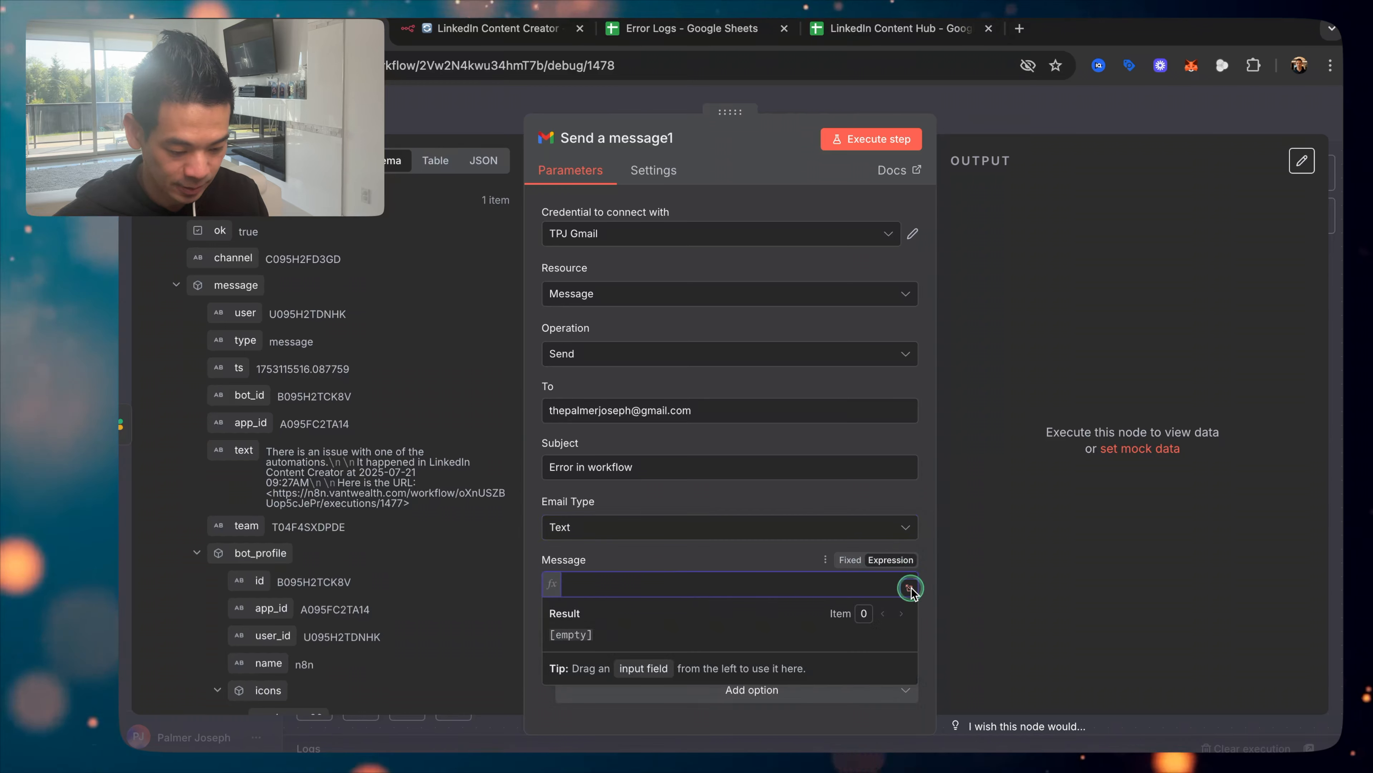
pyautogui.click(911, 584)
# Step: Type 'There is an error in the workflow' and 'It had issues in' into the message expression
pyautogui.click(661, 427)
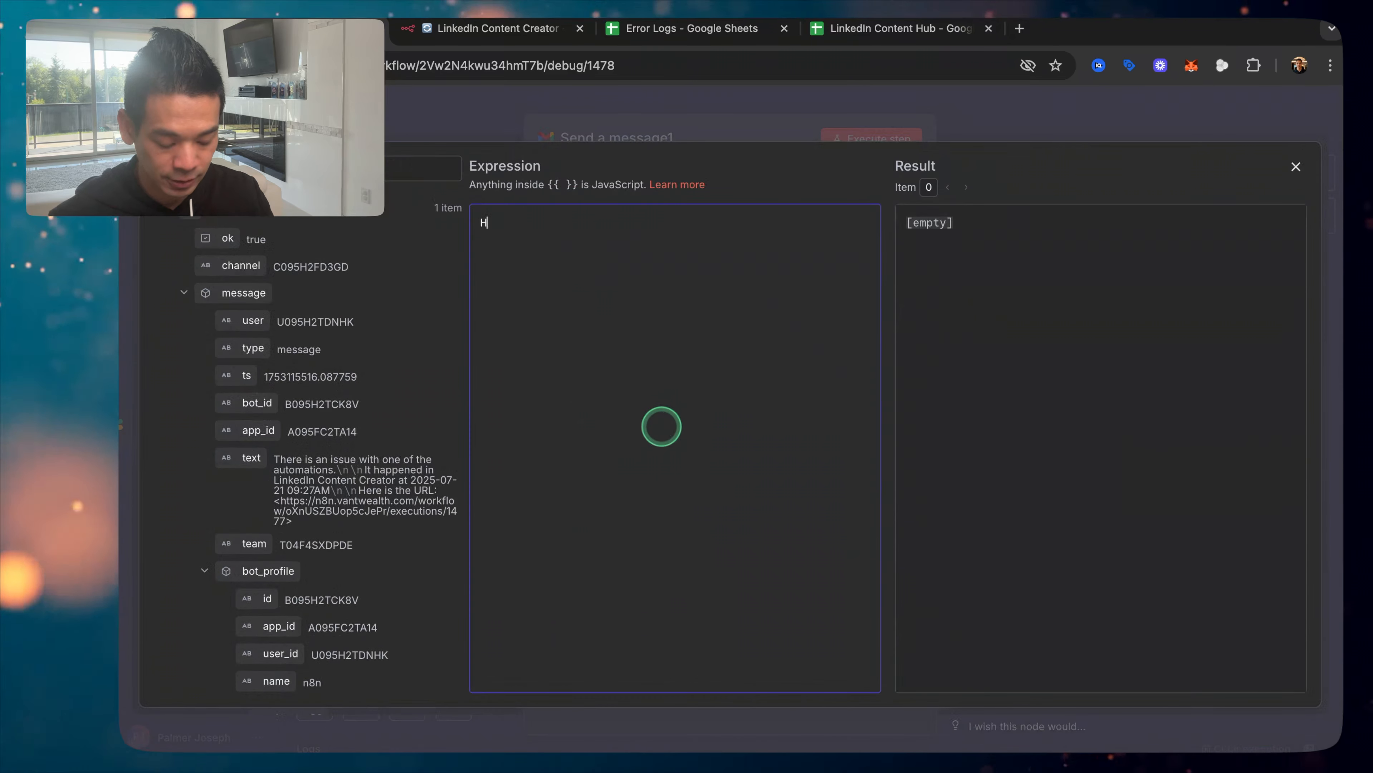
pyautogui.write('There is an error ')
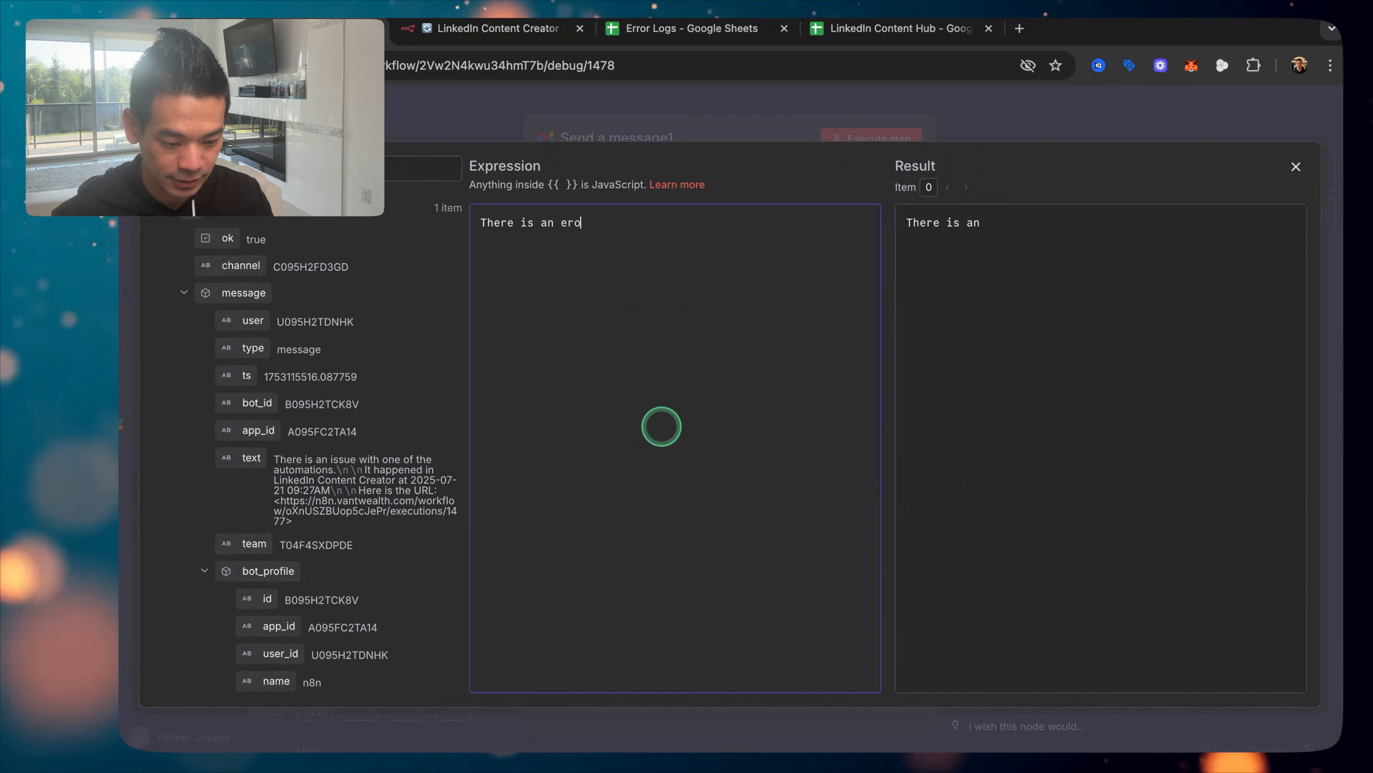
pyautogui.write('in the workflow  ')
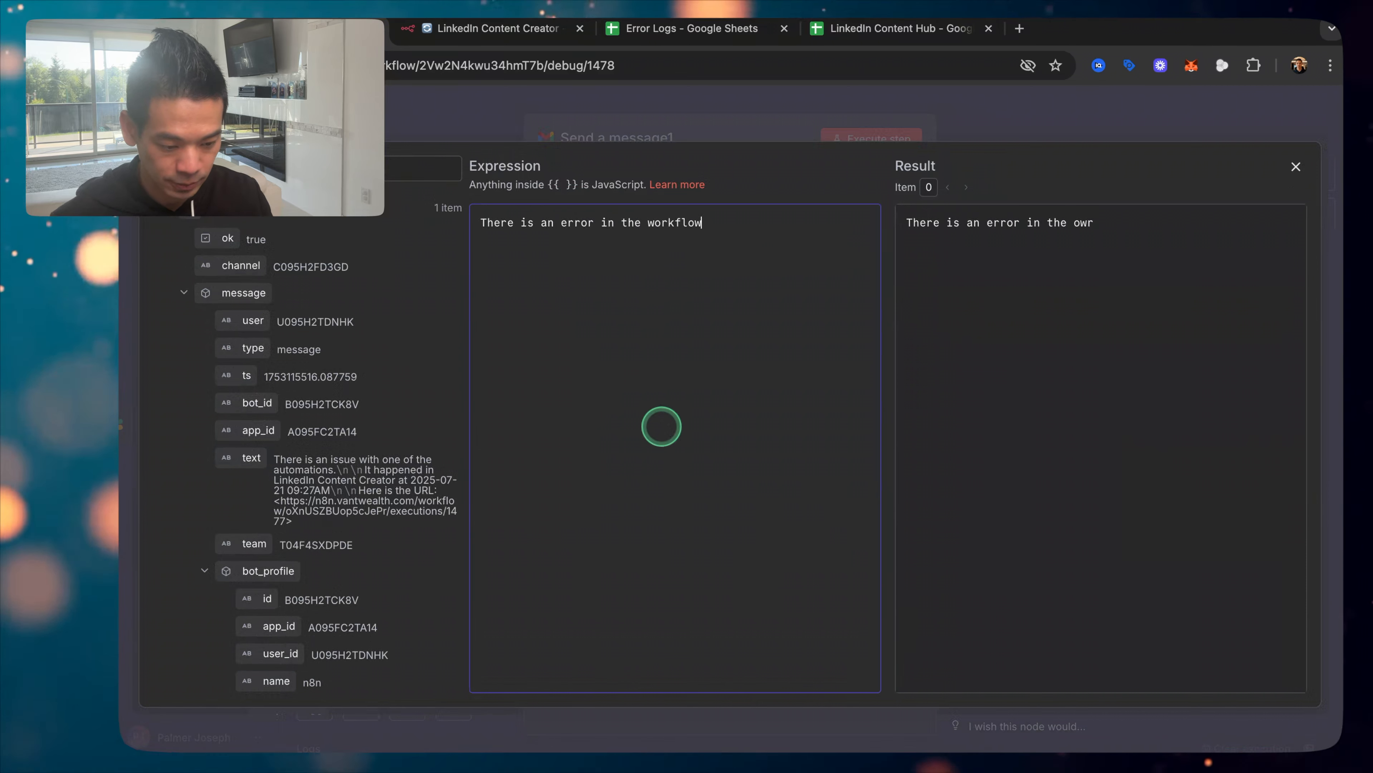
pyautogui.write('It ')
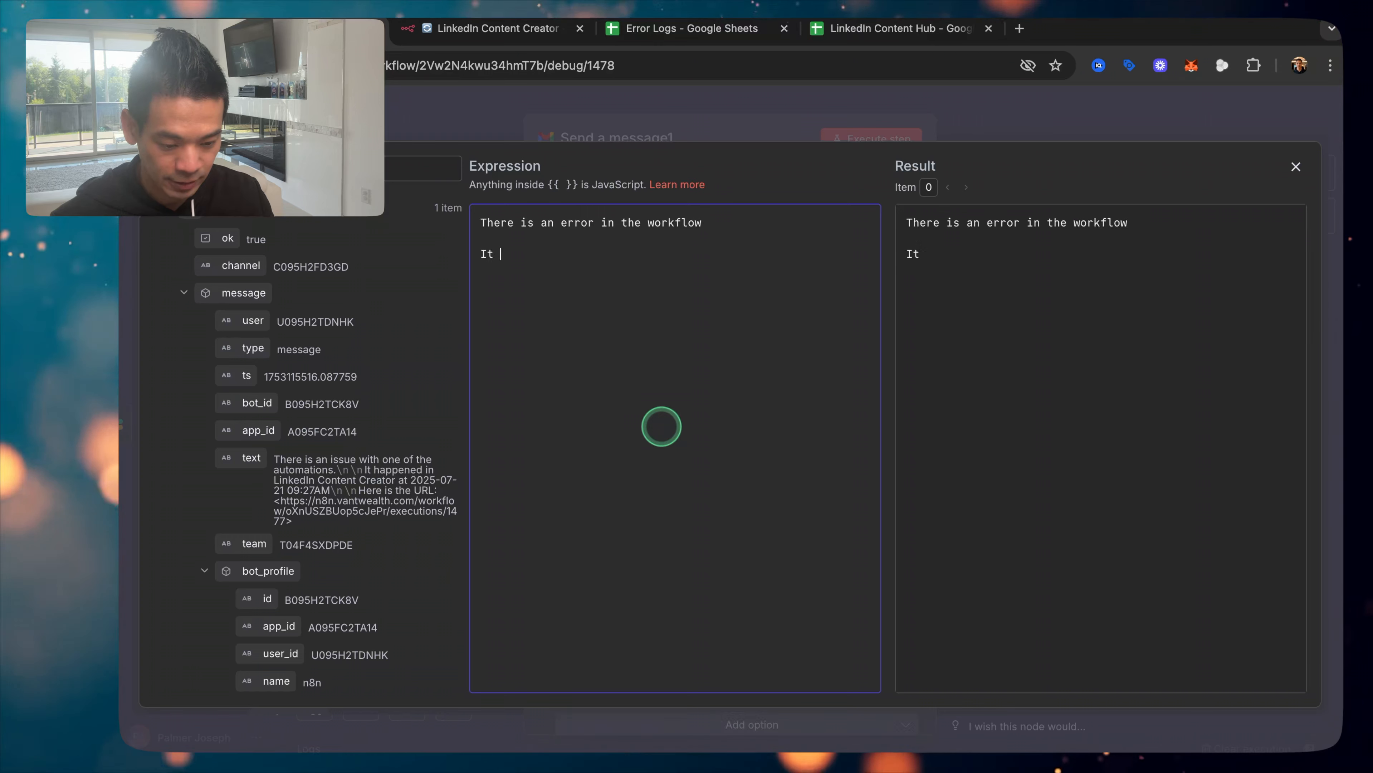
pyautogui.write('had issues at')
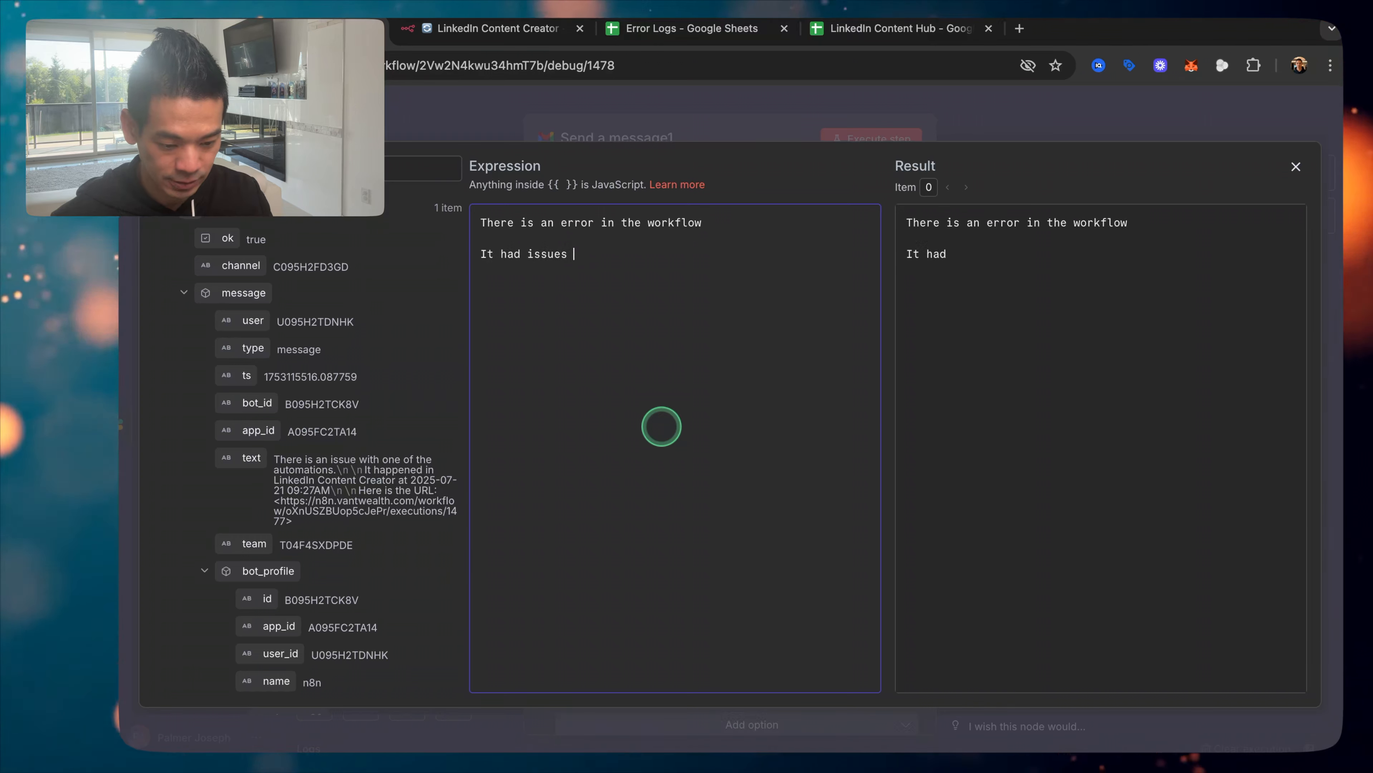
pyautogui.press('BackSpace')
pyautogui.press('BackSpace')
pyautogui.press('BackSpace')
pyautogui.write('in')
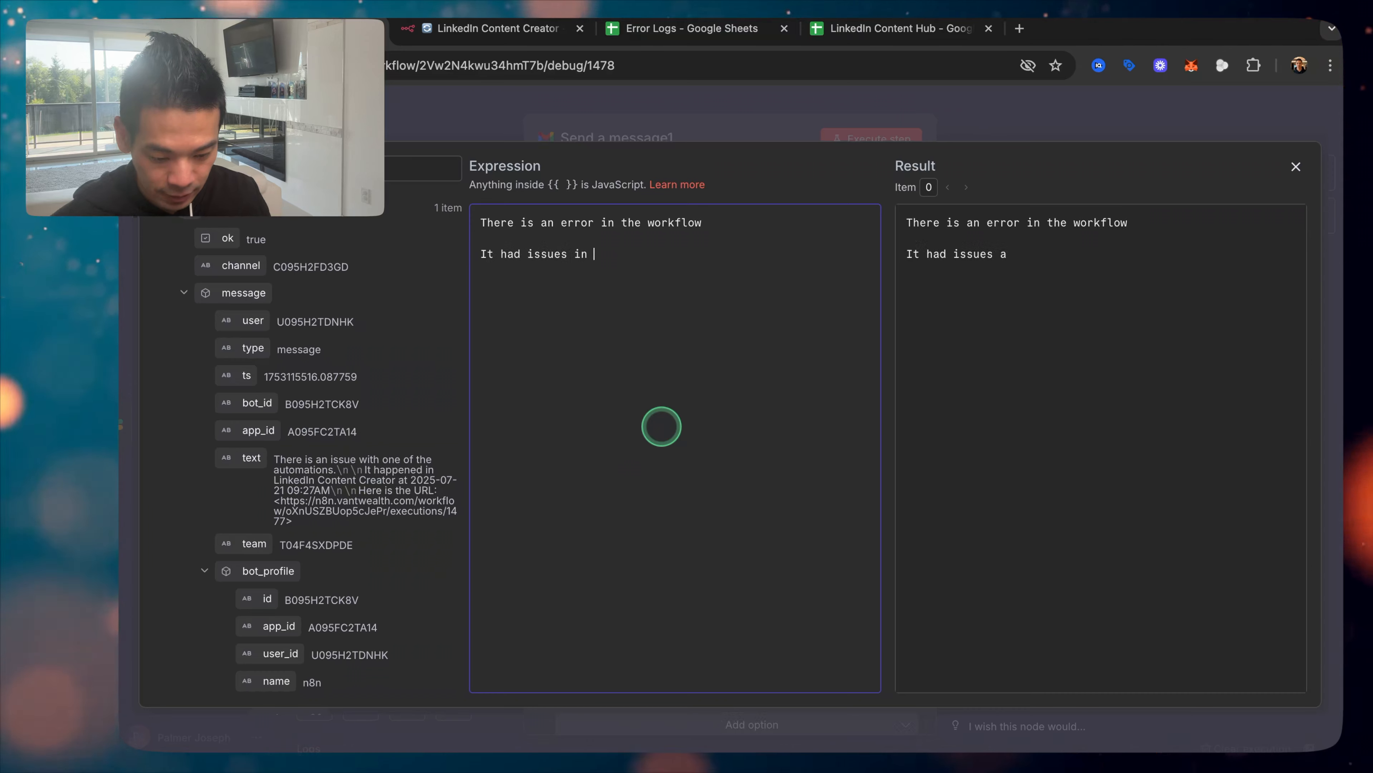
# Step: Insert the Workflow name, 'at' Date/Time, and the execution URL from Put Into Google Sheets
pyautogui.scroll(-10, 293, 427)
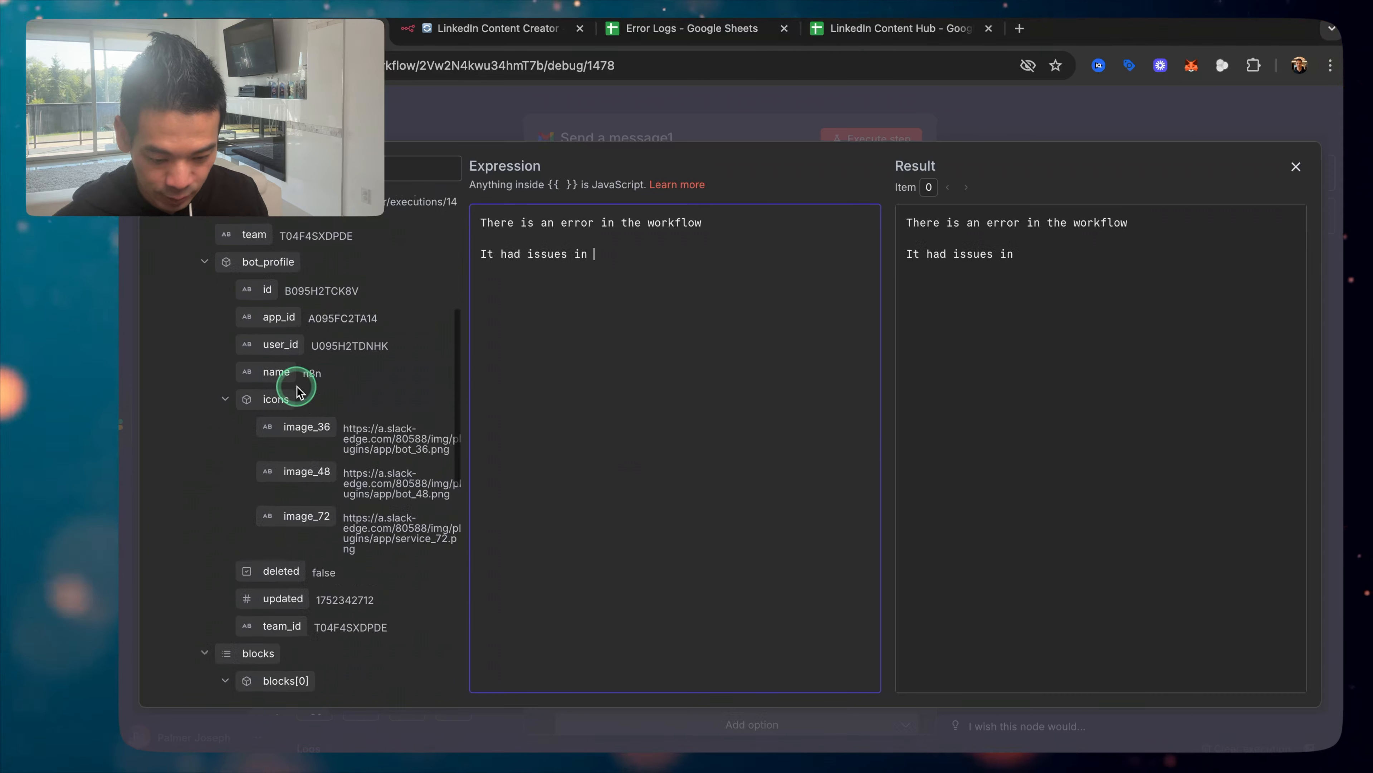
pyautogui.scroll(-5, 295, 386)
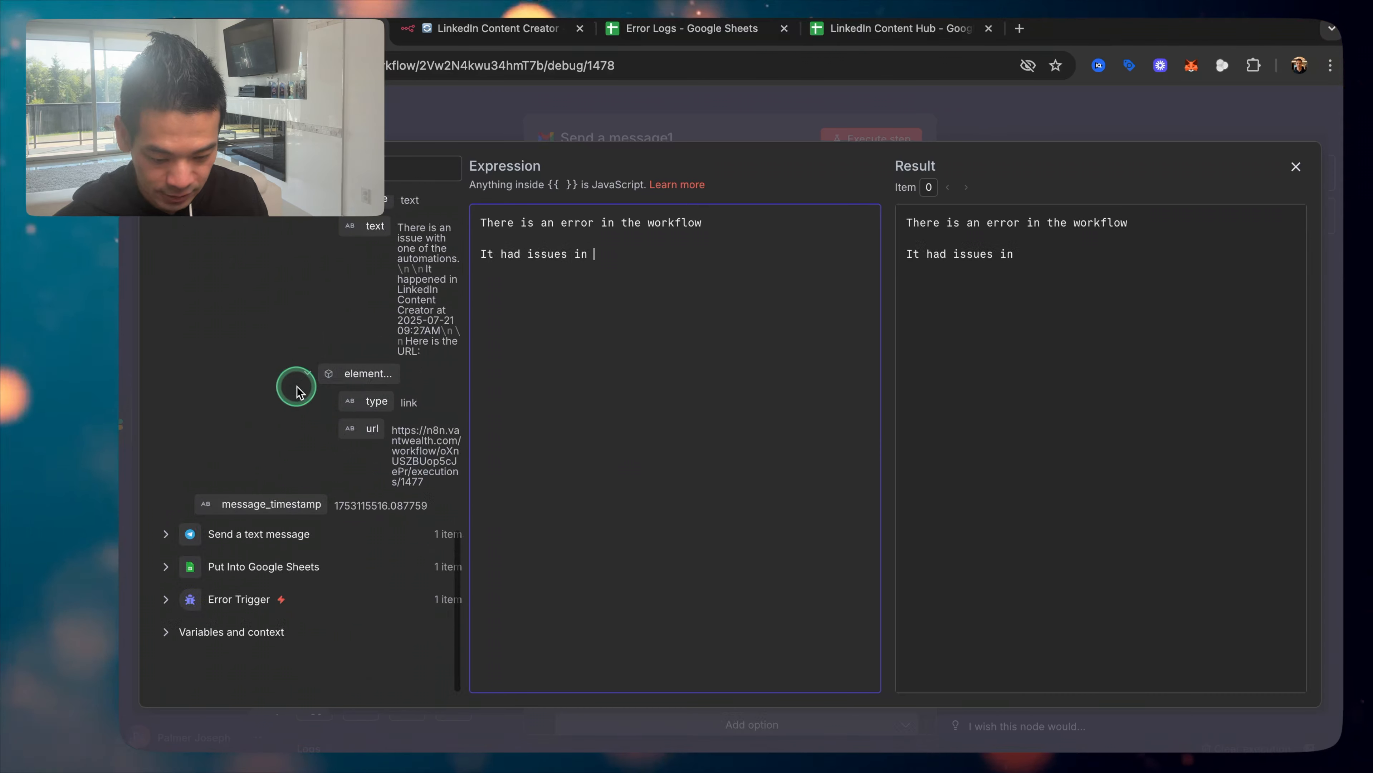
pyautogui.click(224, 568)
pyautogui.moveTo(245, 345); pyautogui.dragTo(701, 272)
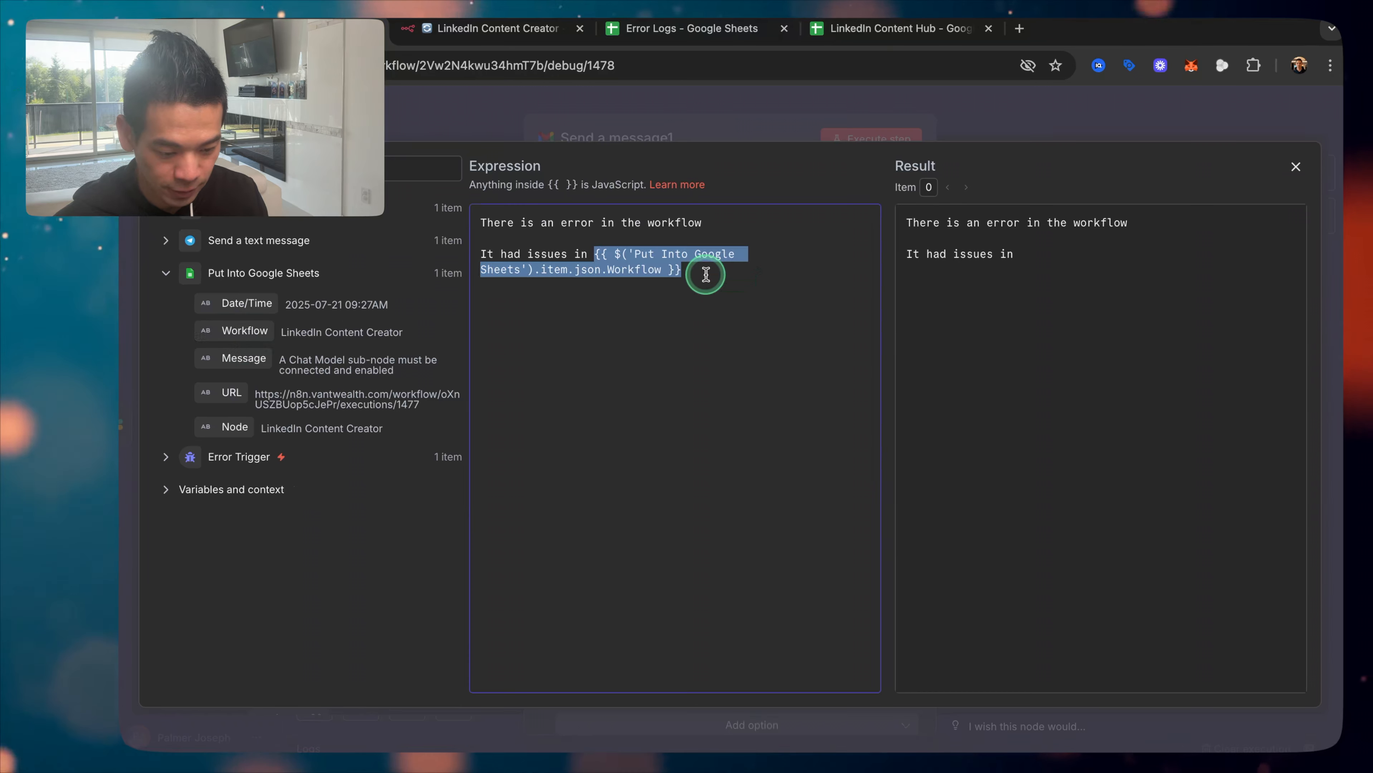
pyautogui.write('at')
pyautogui.moveTo(254, 303); pyautogui.dragTo(791, 305)
pyautogui.click(791, 305)
pyautogui.press('Return')
pyautogui.press('Return')
pyautogui.write('Here is the URL:')
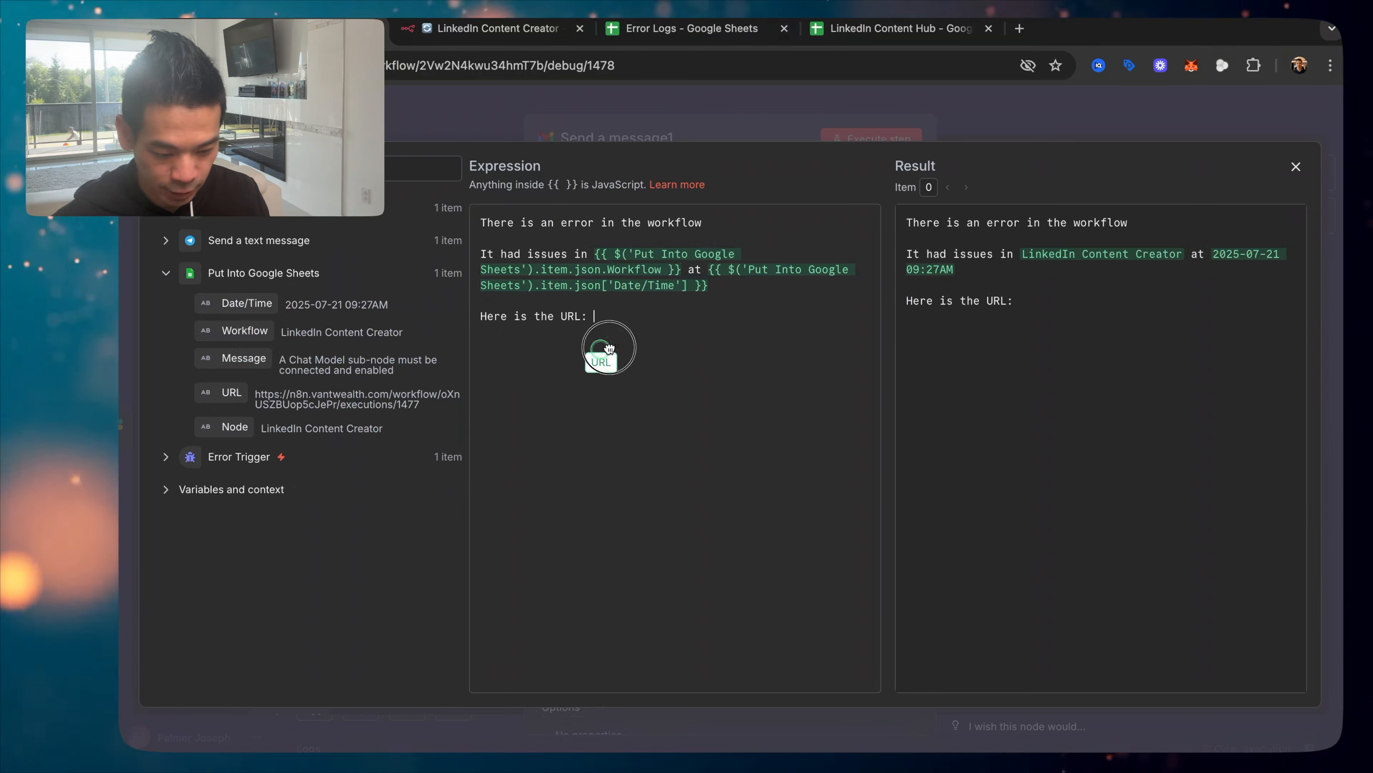
pyautogui.moveTo(609, 347); pyautogui.dragTo(658, 321)
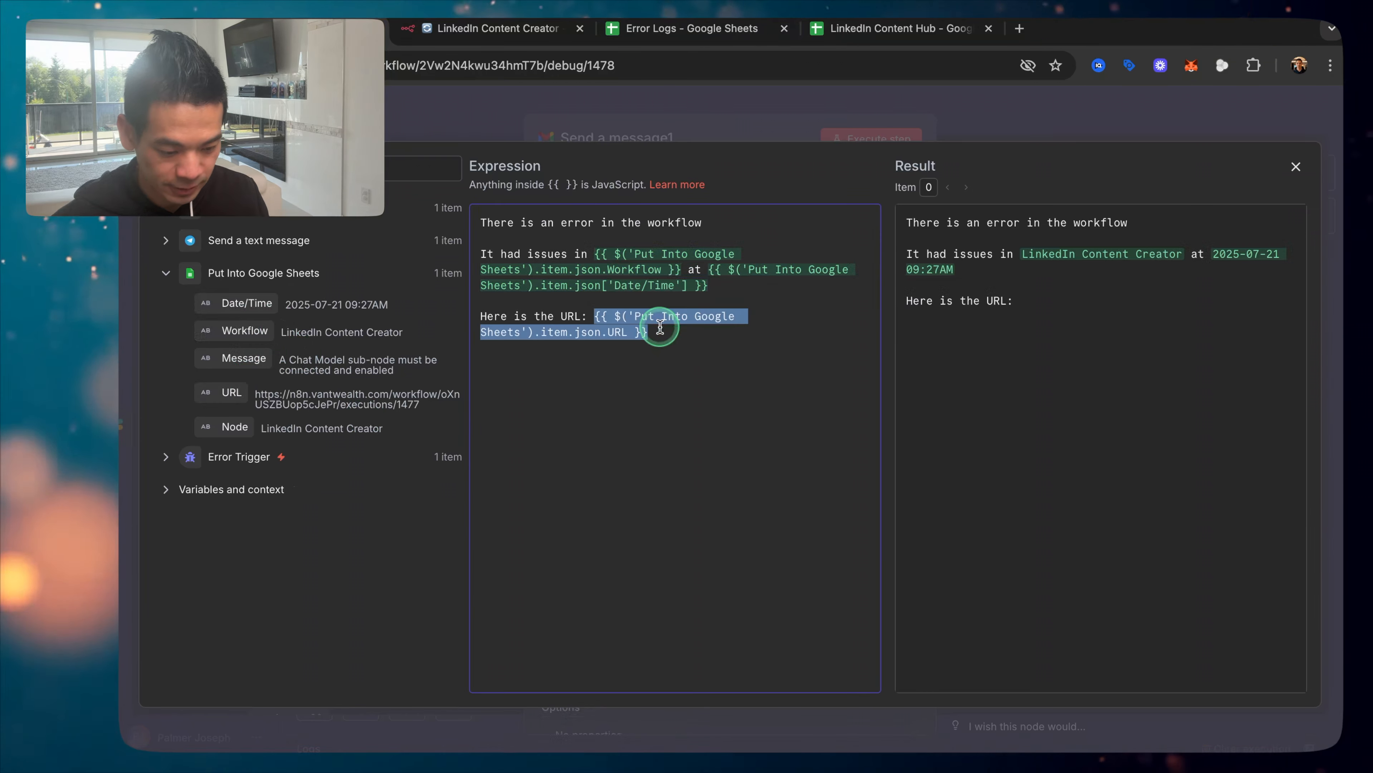
pyautogui.click(838, 118)
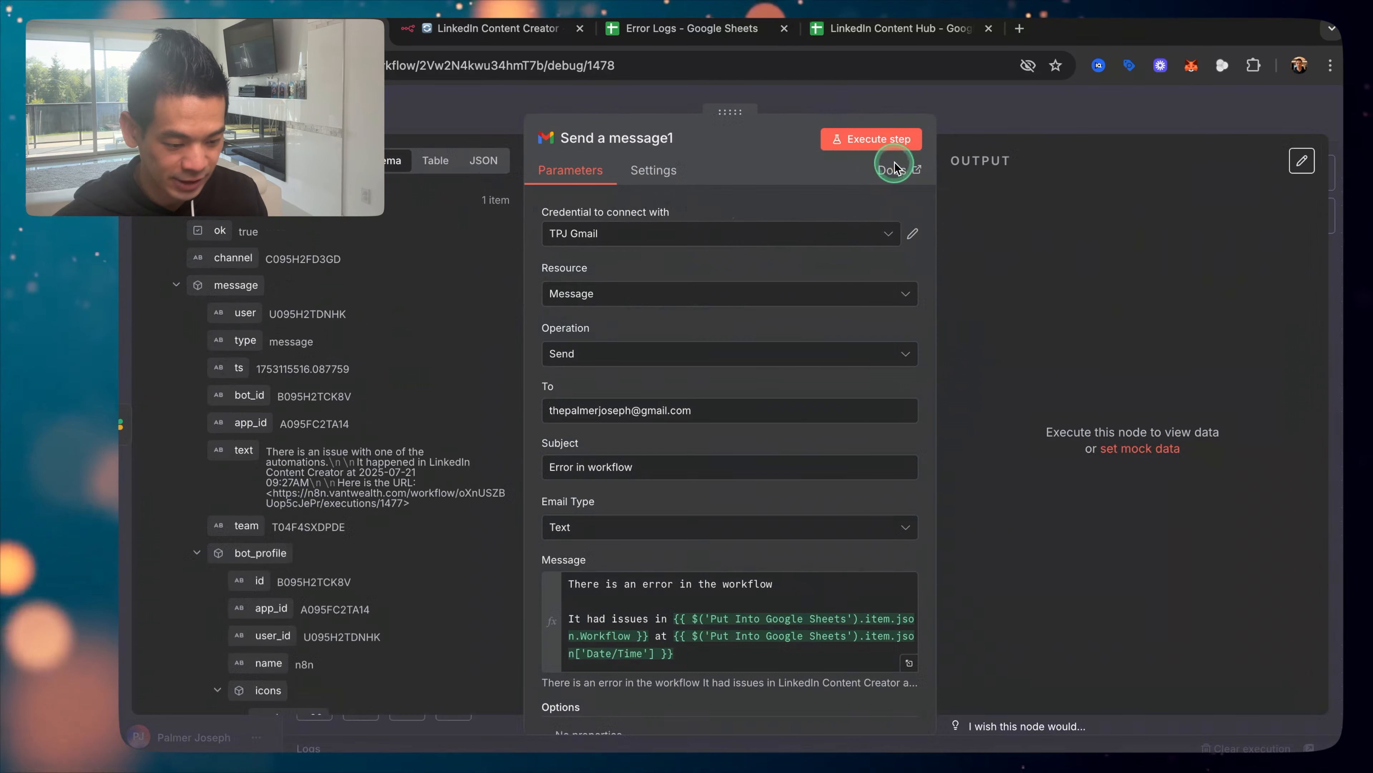
# Step: Execute the Gmail step to send a test alert email and return to the canvas
pyautogui.click(890, 140)
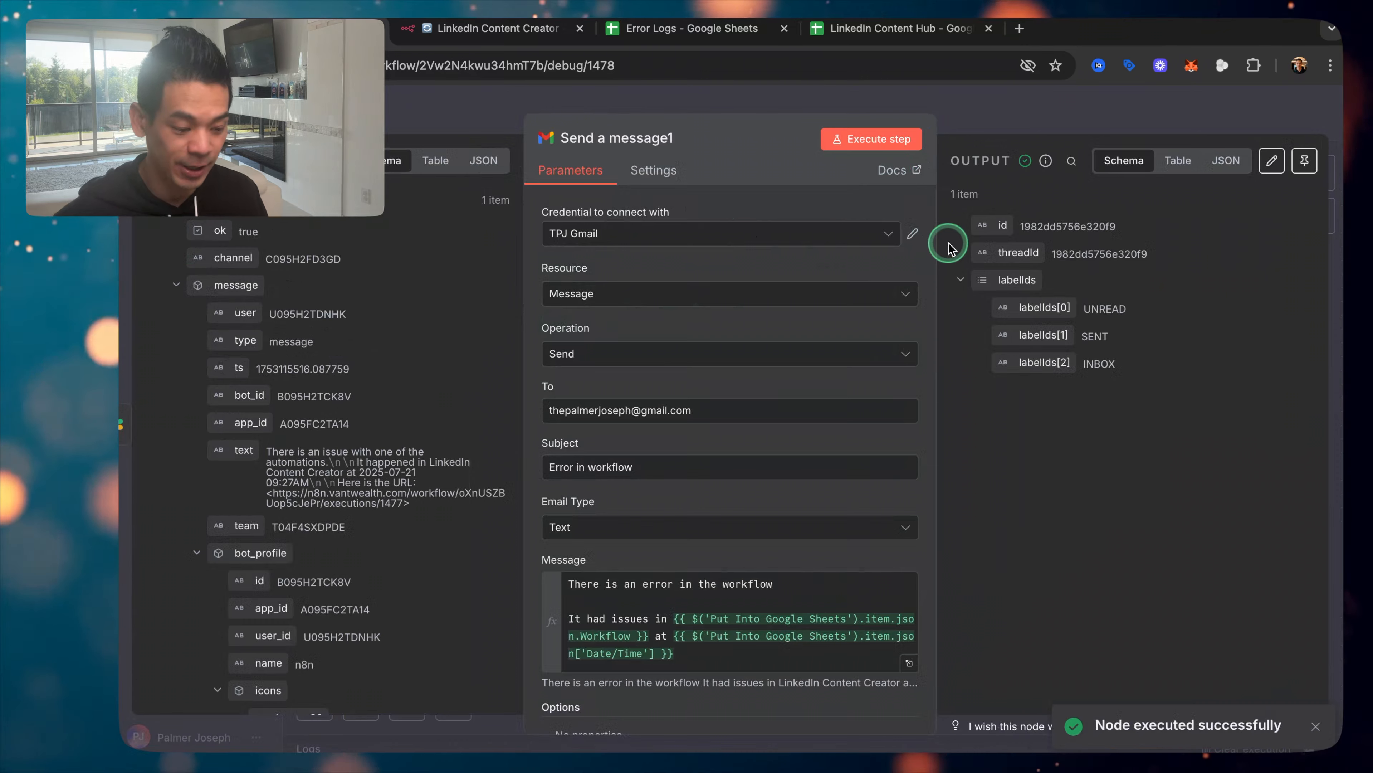
pyautogui.click(996, 115)
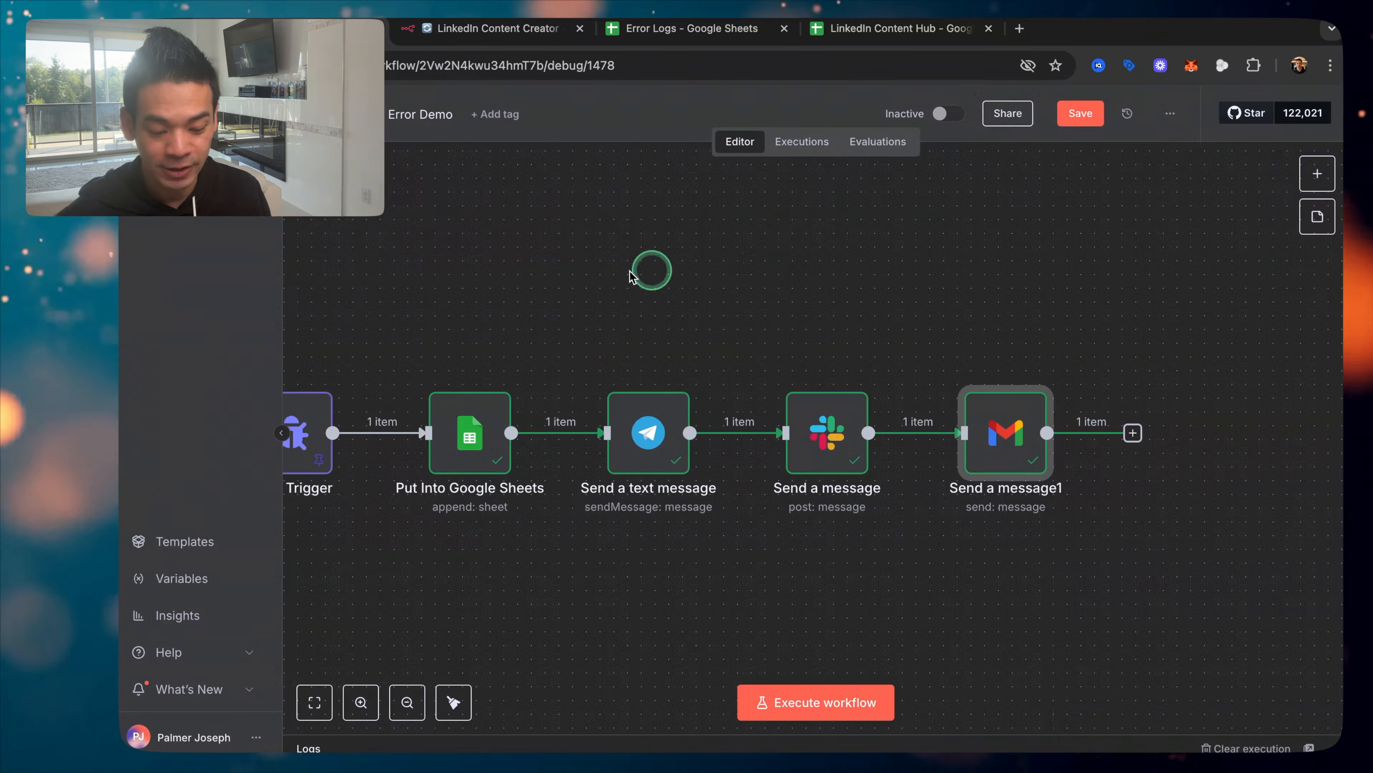
pyautogui.hscroll(-2, 582, 291)
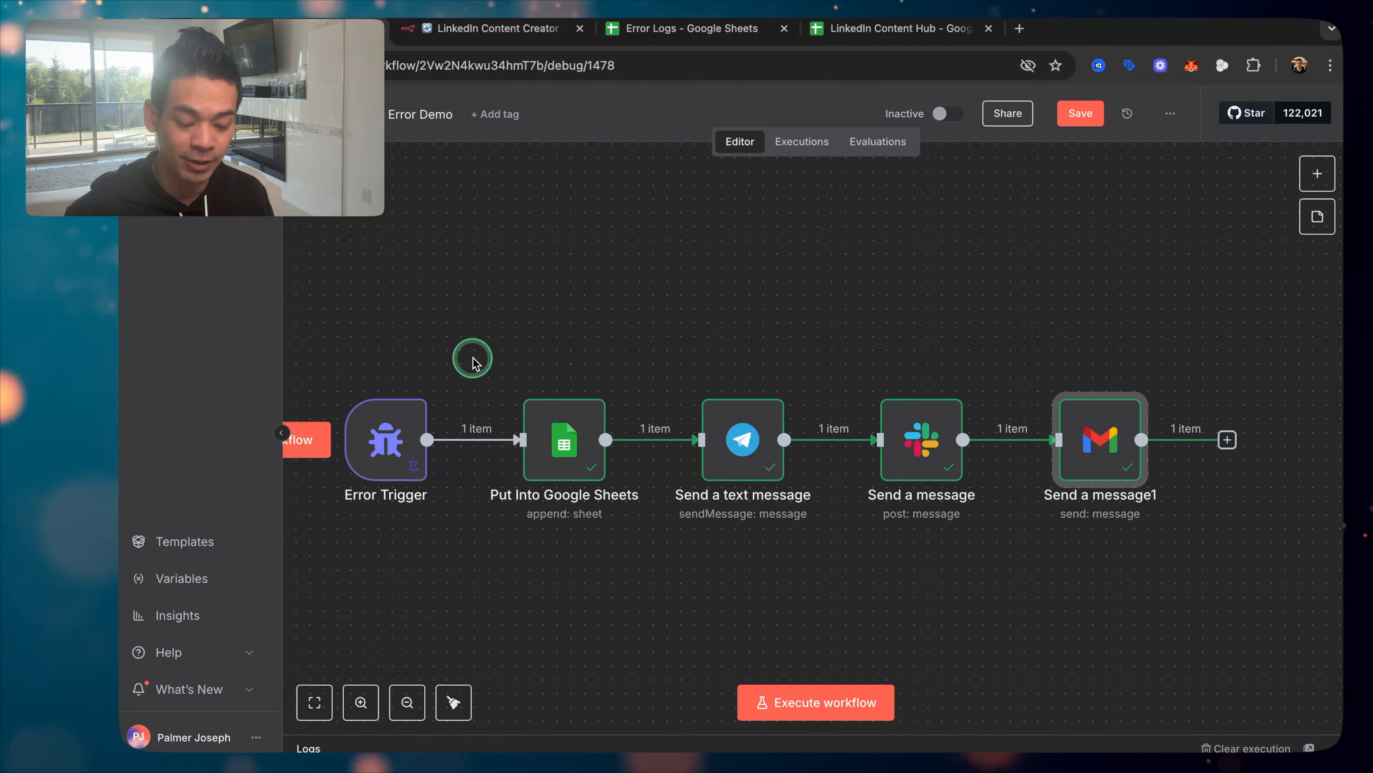